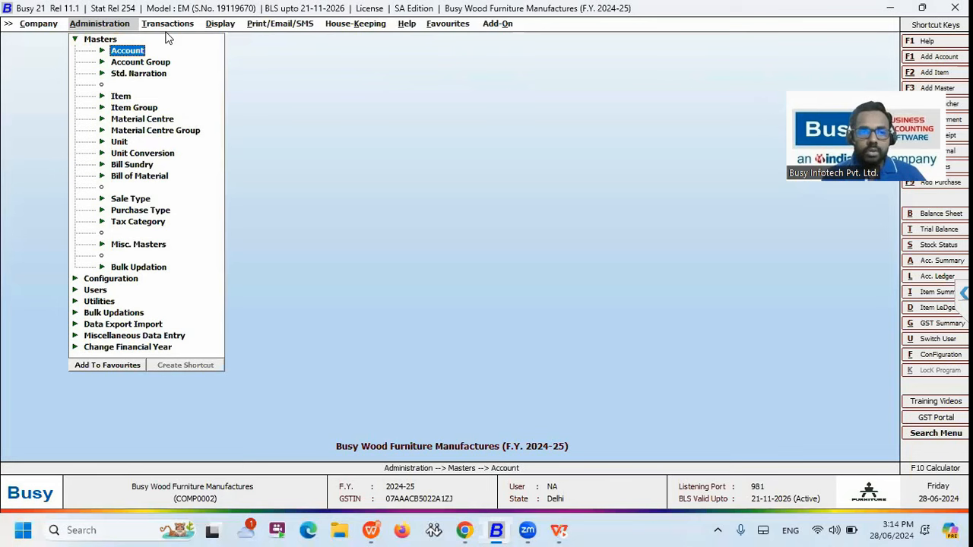
Display the list of item masters on screen in the standard format.
{"action": "key", "text": "Return"}
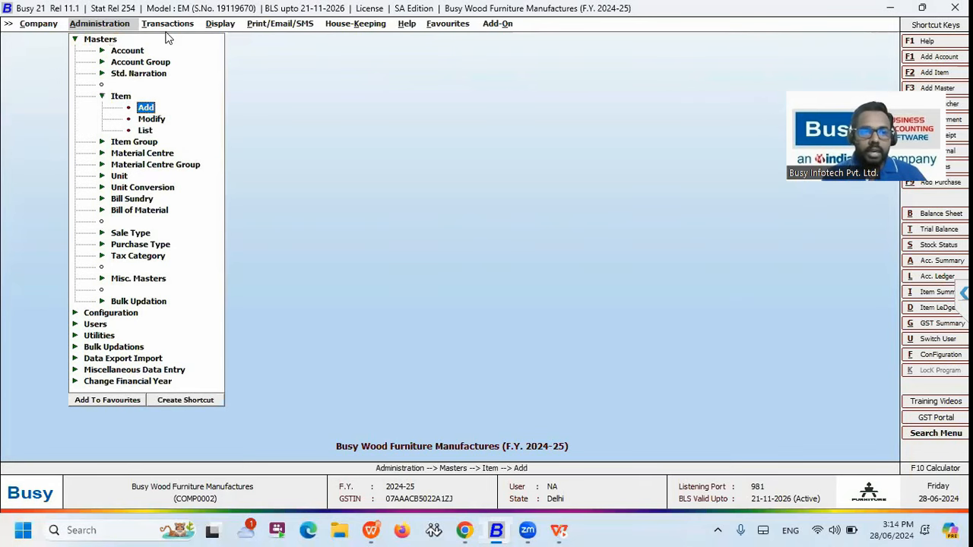
{"action": "key", "text": "l"}
{"action": "key", "text": "Return"}
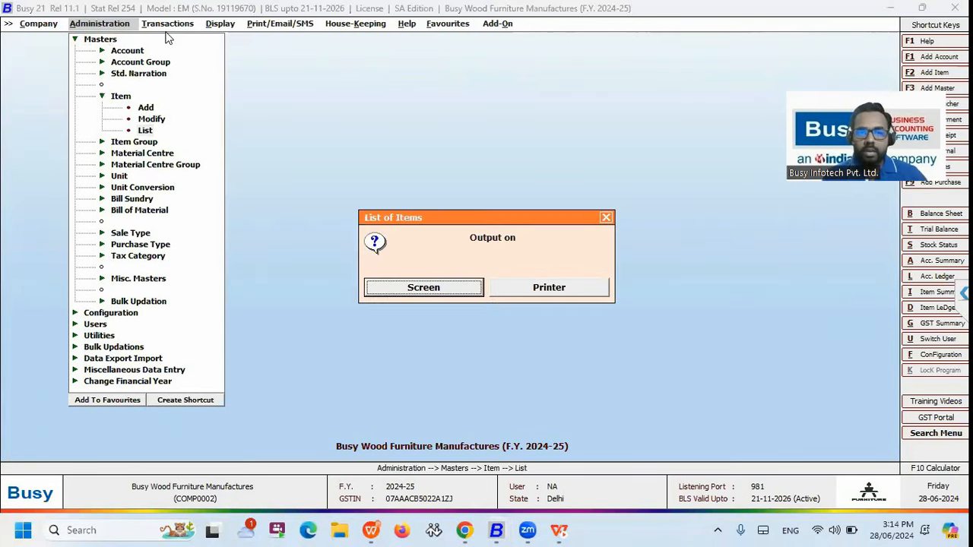
{"action": "key", "text": "Return"}
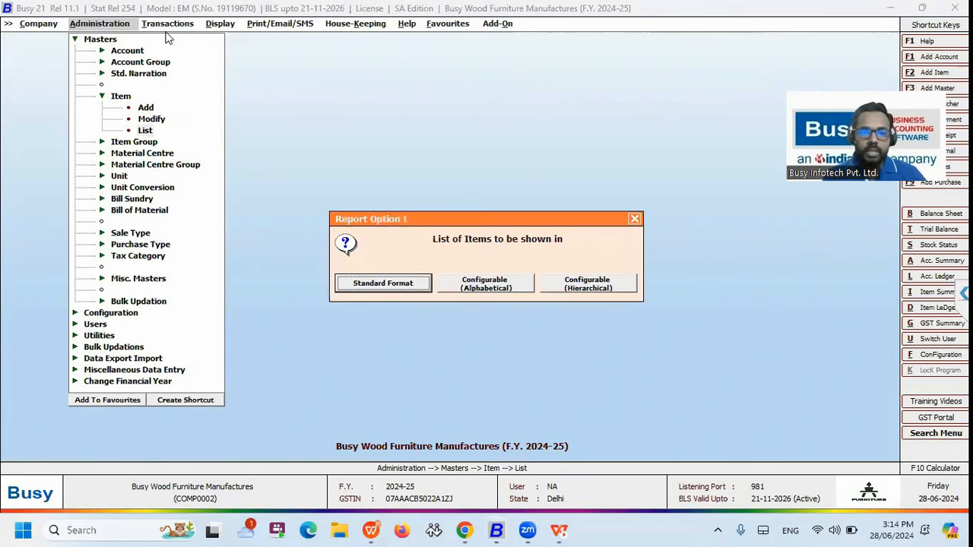
{"action": "key", "text": "Return"}
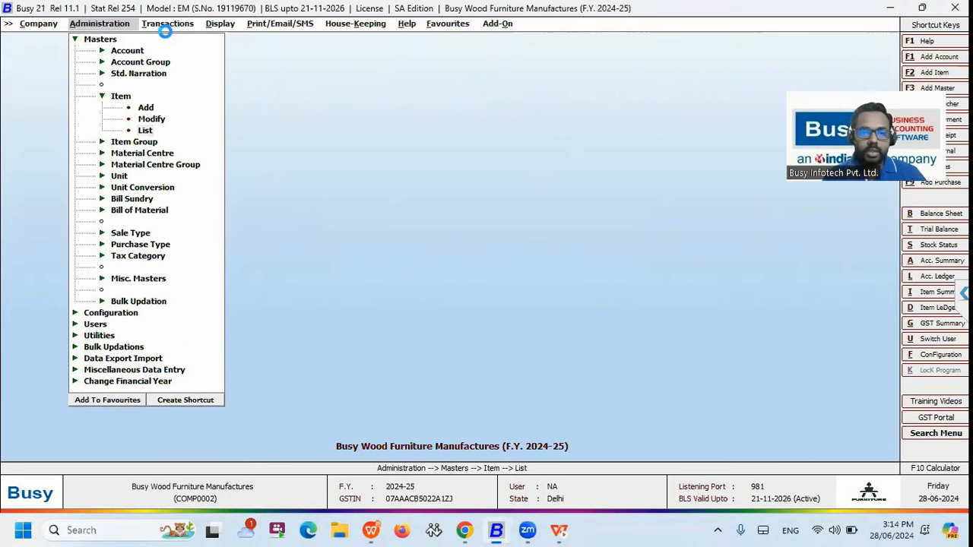
{"action": "key", "text": "F2"}
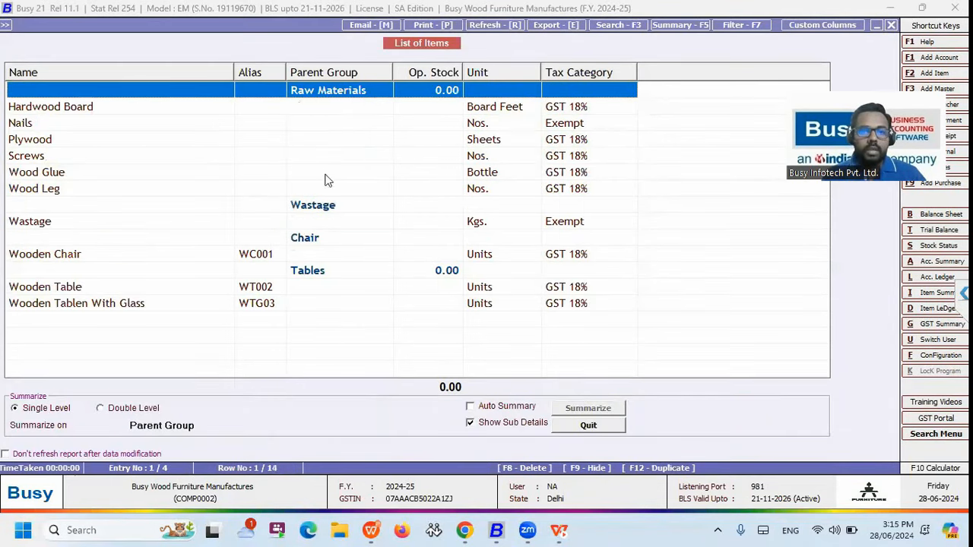
Examine the raw material items in the list with their units and tax categories.
{"action": "key", "text": "Down"}
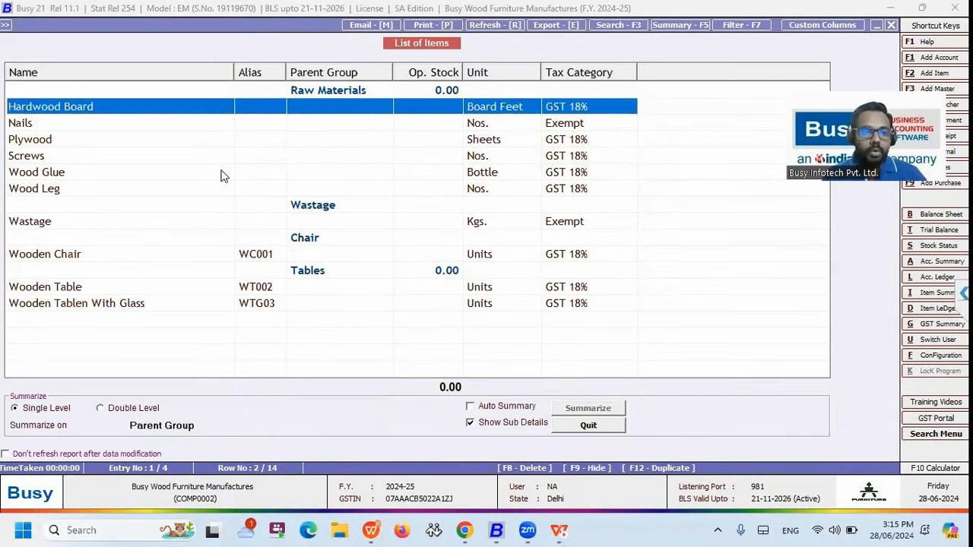
{"action": "key", "text": "Down"}
{"action": "key", "text": "Down"}
{"action": "key", "text": "Down"}
{"action": "key", "text": "Down"}
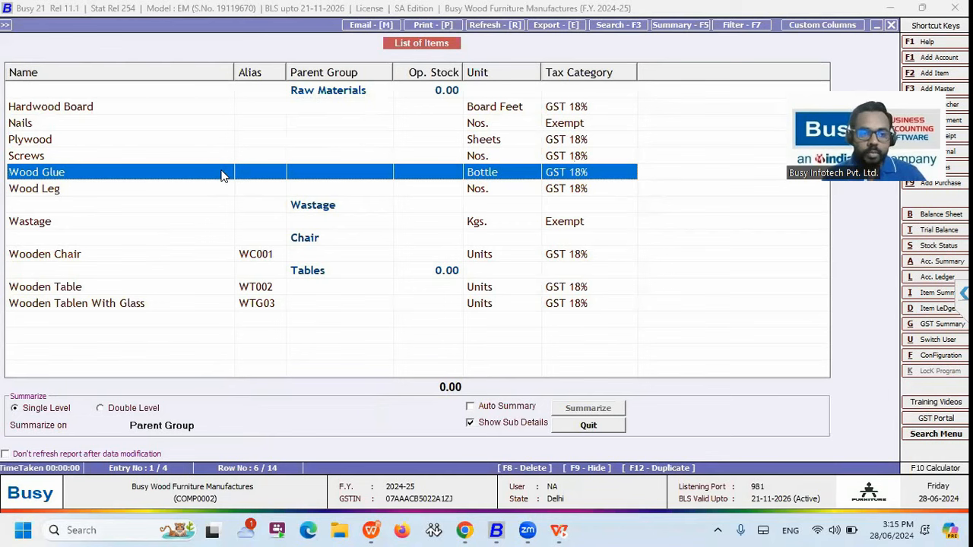
{"action": "key", "text": "Down"}
{"action": "key", "text": "Down"}
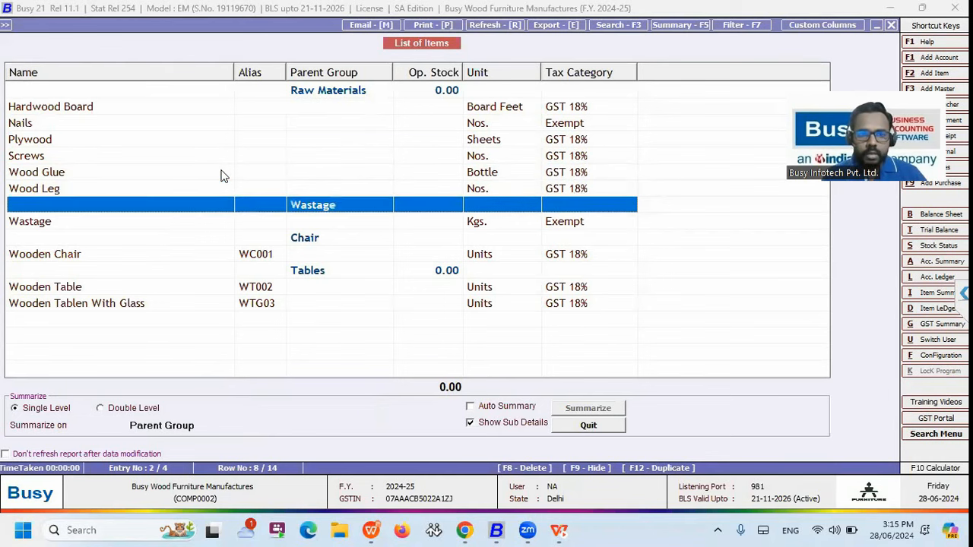
{"action": "key", "text": "Up"}
{"action": "key", "text": "Up"}
{"action": "key", "text": "Up"}
{"action": "key", "text": "Up"}
{"action": "key", "text": "Up"}
{"action": "key", "text": "Up"}
{"action": "key", "text": "Down"}
{"action": "key", "text": "Down"}
{"action": "key", "text": "Down"}
{"action": "key", "text": "Down"}
{"action": "key", "text": "Down"}
{"action": "key", "text": "Down"}
{"action": "key", "text": "Up"}
{"action": "key", "text": "Up"}
{"action": "key", "text": "Down"}
{"action": "key", "text": "Down"}
Examine the wastage, chair and table items and close the item list.
{"action": "key", "text": "Down"}
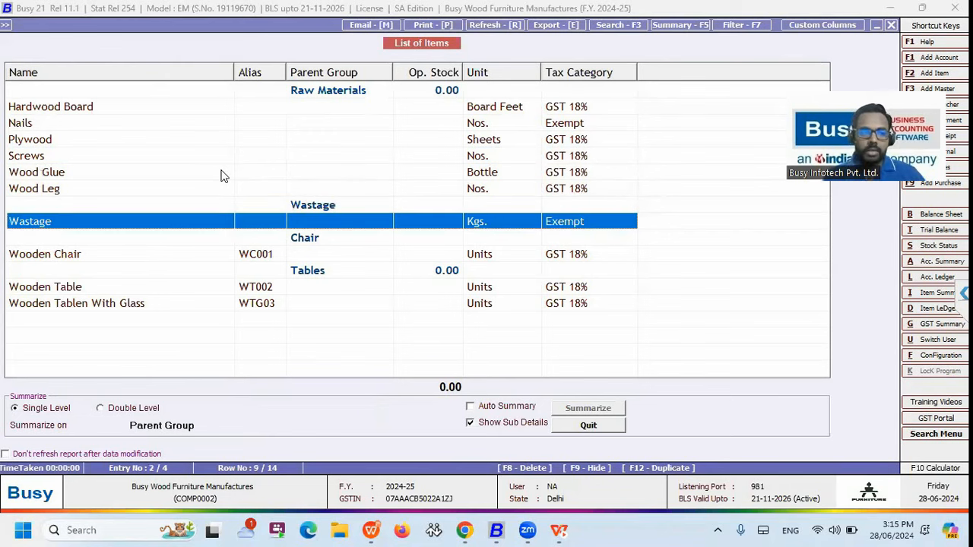
{"action": "key", "text": "Down"}
{"action": "key", "text": "Down"}
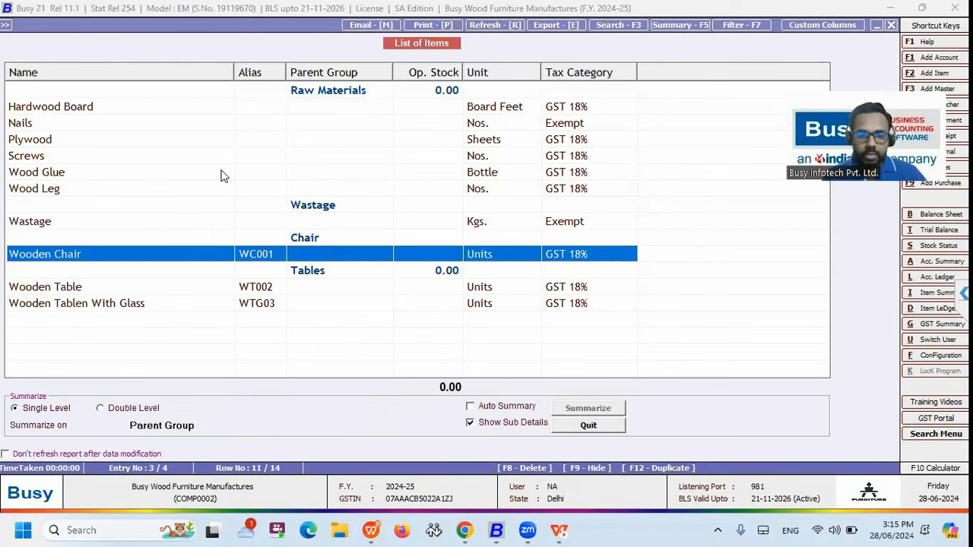
{"action": "key", "text": "Down"}
{"action": "key", "text": "Down"}
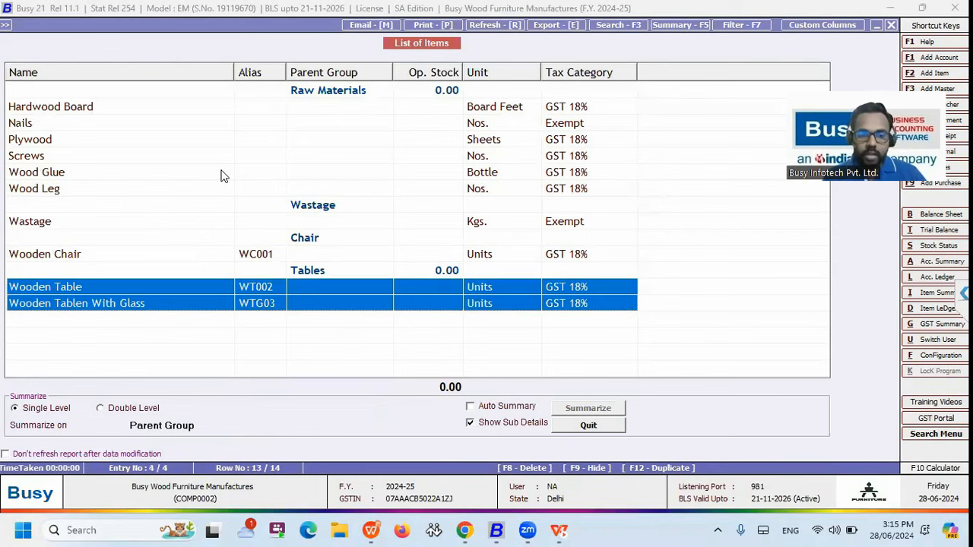
{"action": "key", "text": "Up"}
{"action": "key", "text": "Up"}
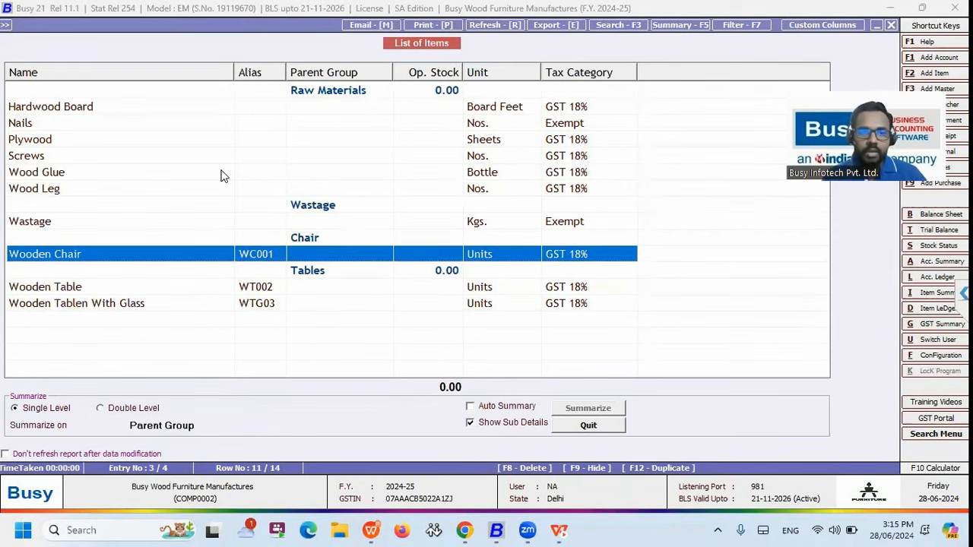
{"action": "key", "text": "Escape"}
{"action": "key", "text": "Escape"}
{"action": "key", "text": "Escape"}
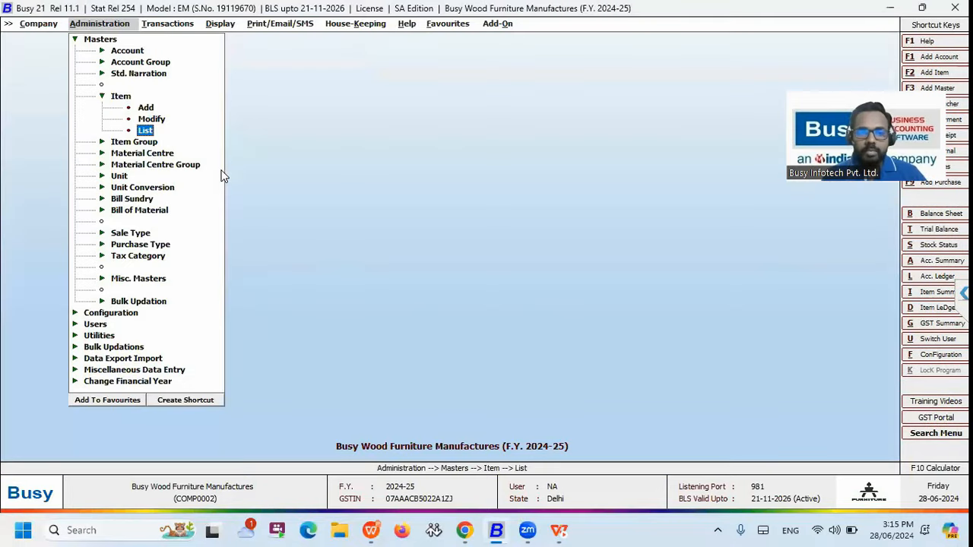
Open the Production Planning report from the production reports.
{"action": "key", "text": "Right"}
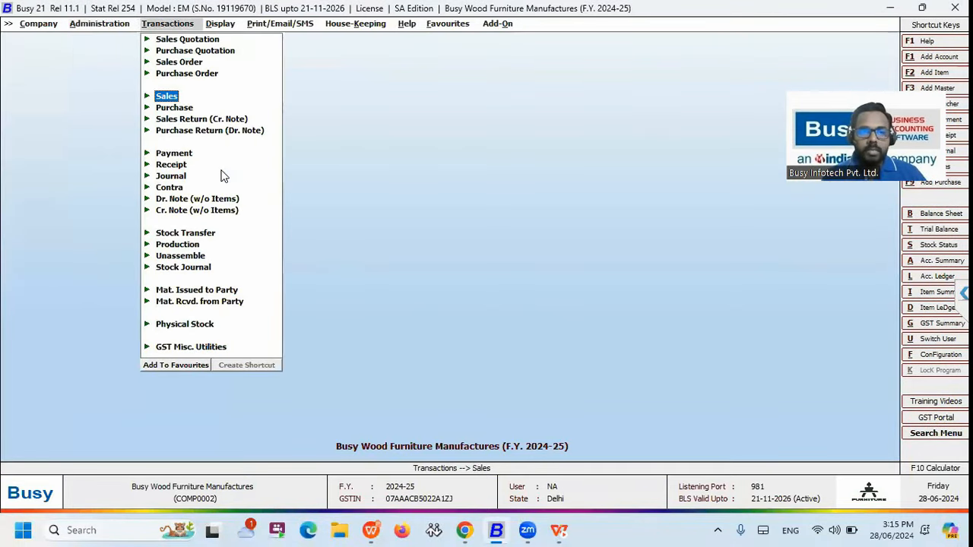
{"action": "key", "text": "Right"}
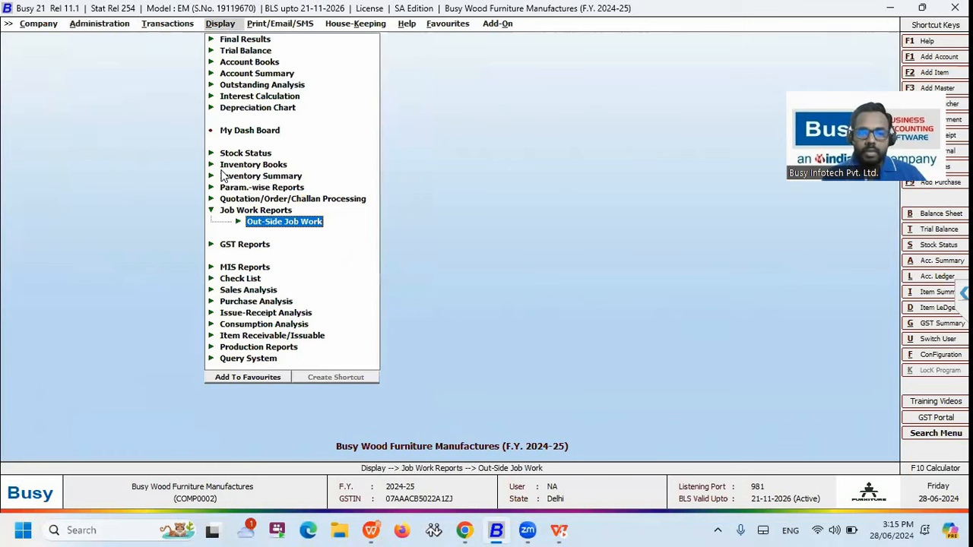
{"action": "key", "text": "Down"}
{"action": "key", "text": "Down"}
{"action": "key", "text": "Down"}
{"action": "key", "text": "Down"}
{"action": "key", "text": "Down"}
{"action": "key", "text": "Down"}
{"action": "key", "text": "Down"}
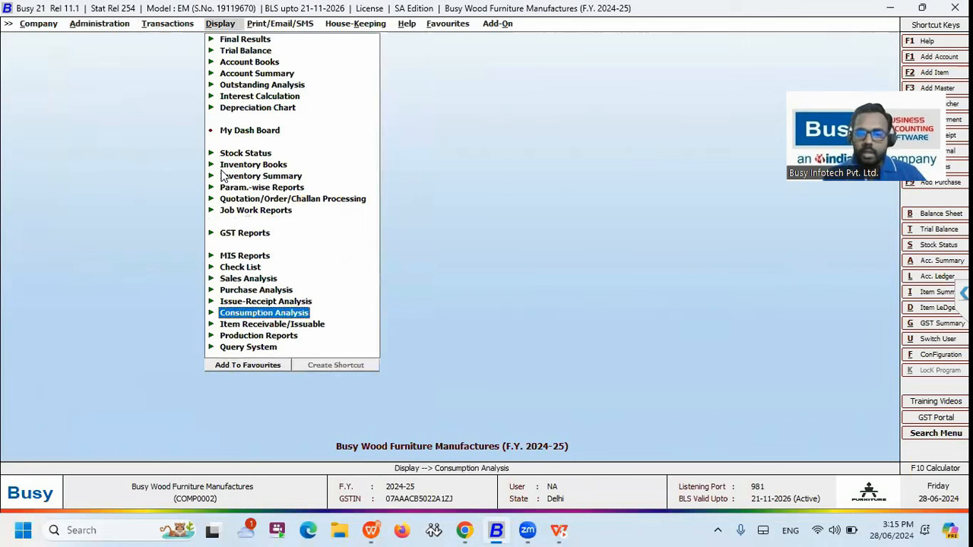
{"action": "key", "text": "Down"}
{"action": "key", "text": "Down"}
{"action": "key", "text": "Right"}
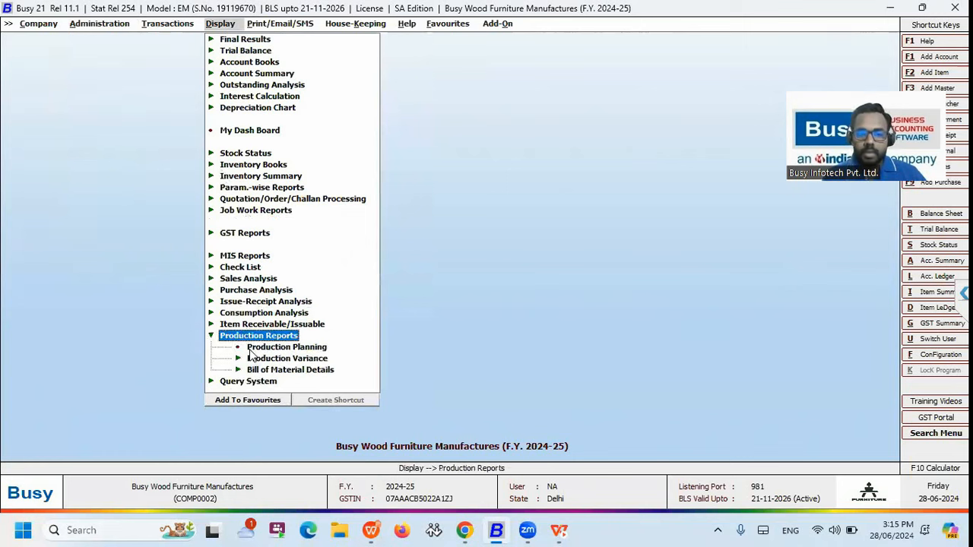
{"action": "key", "text": "Down"}
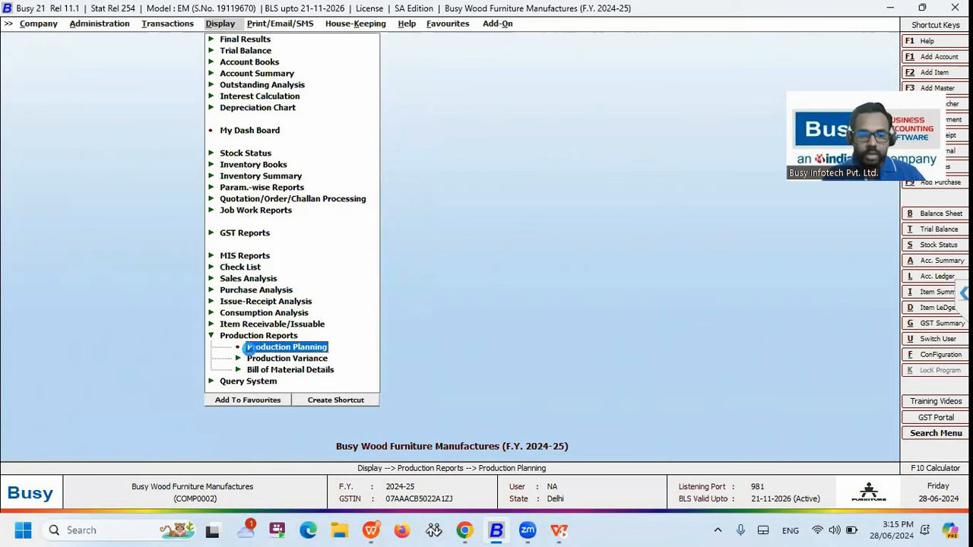
{"action": "left_click", "coordinate": [249, 347]}
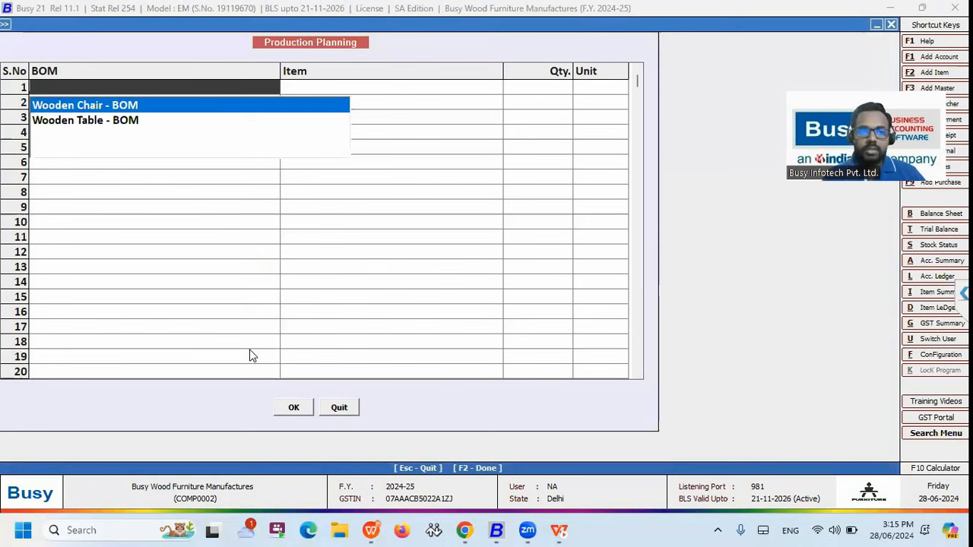
Choose Wooden Chair - BOM as the bill of material in the first planning row.
{"action": "key", "text": "Down"}
{"action": "key", "text": "Up"}
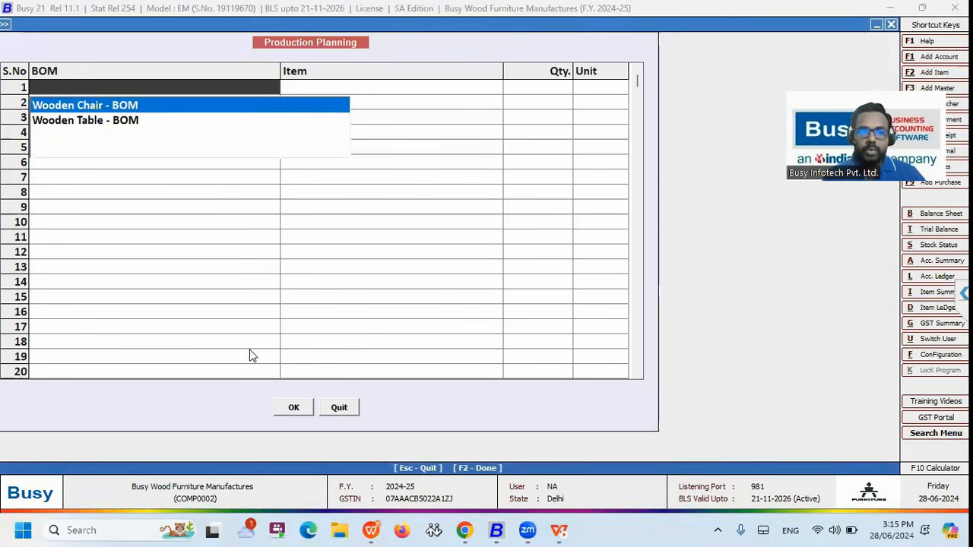
{"action": "key", "text": "Return"}
Open the Wooden Chair bill of material from the planning row and review its consumed raw materials and quantities.
{"action": "key", "text": "Left"}
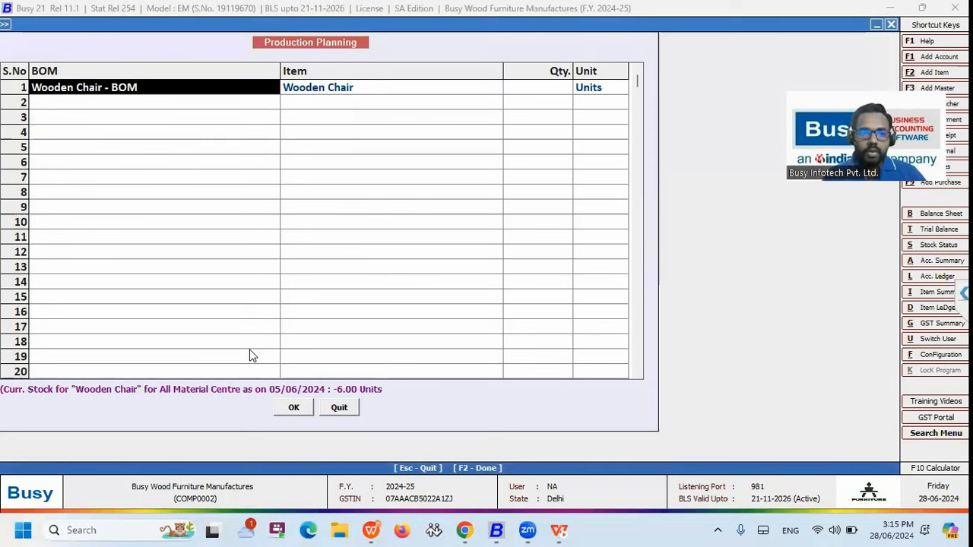
{"action": "key", "text": "Return"}
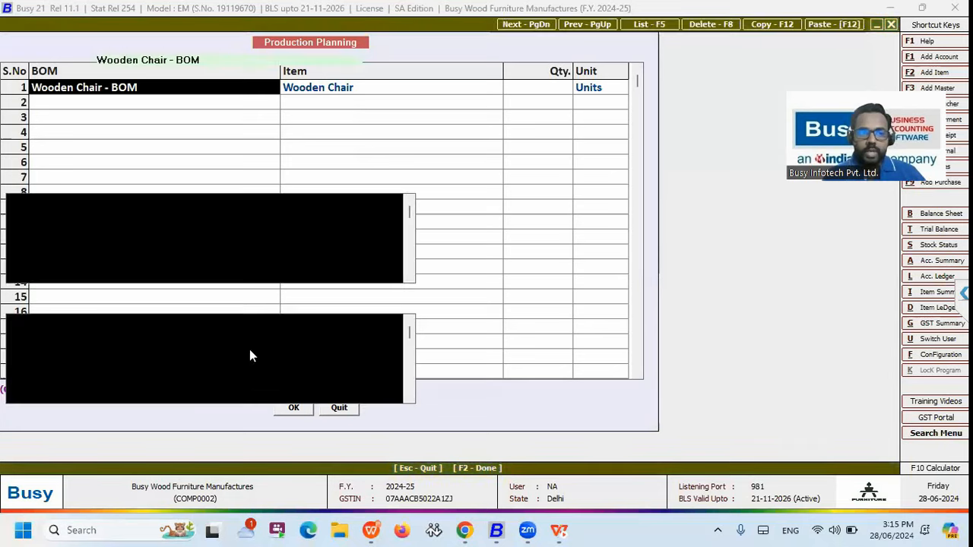
{"action": "key", "text": "Up"}
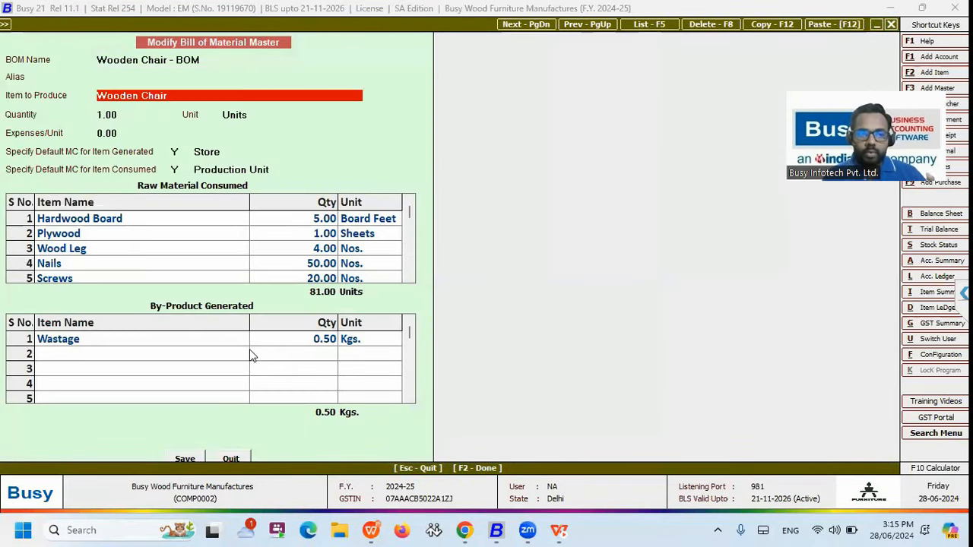
{"action": "key", "text": "Return"}
{"action": "key", "text": "Return"}
{"action": "key", "text": "Return"}
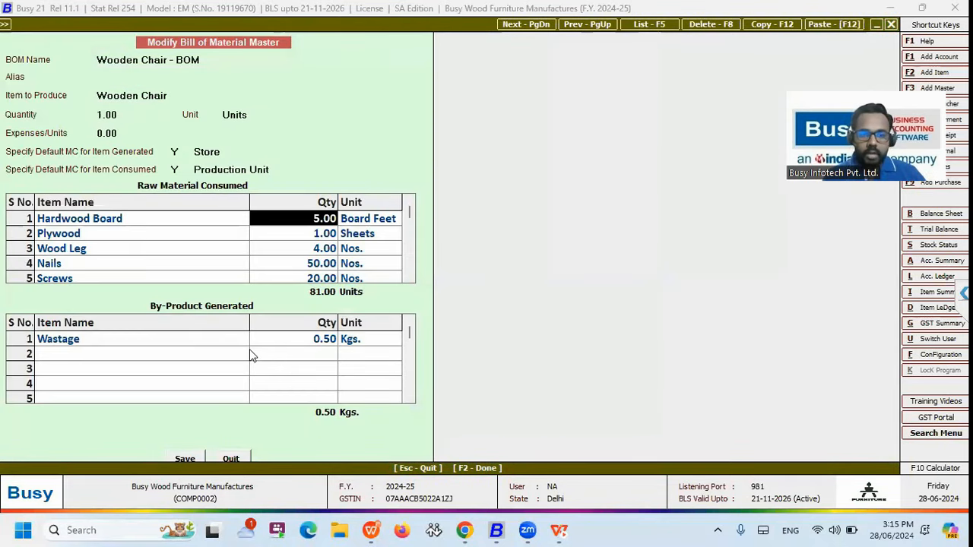
{"action": "key", "text": "Up"}
{"action": "key", "text": "Return"}
{"action": "key", "text": "Return"}
{"action": "key", "text": "Return"}
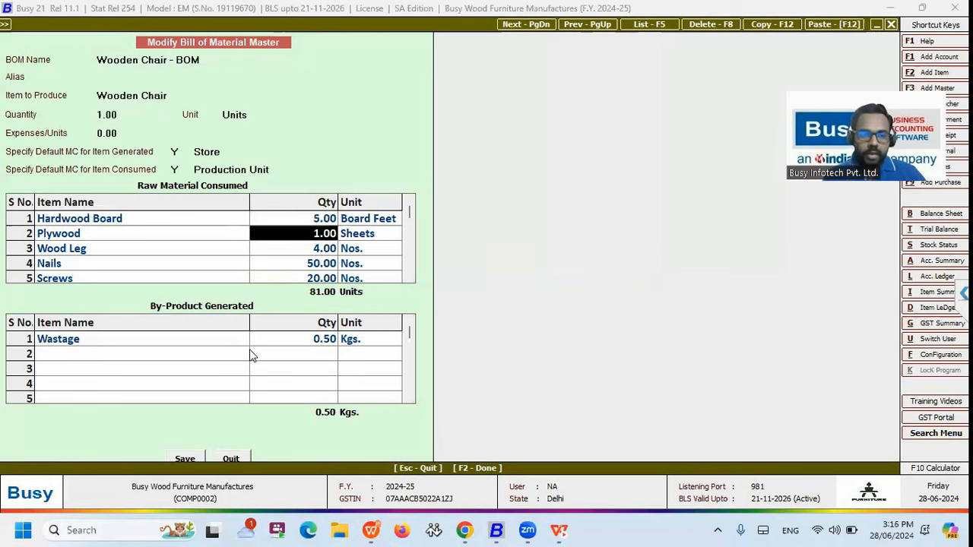
{"action": "key", "text": "Return"}
{"action": "key", "text": "Down"}
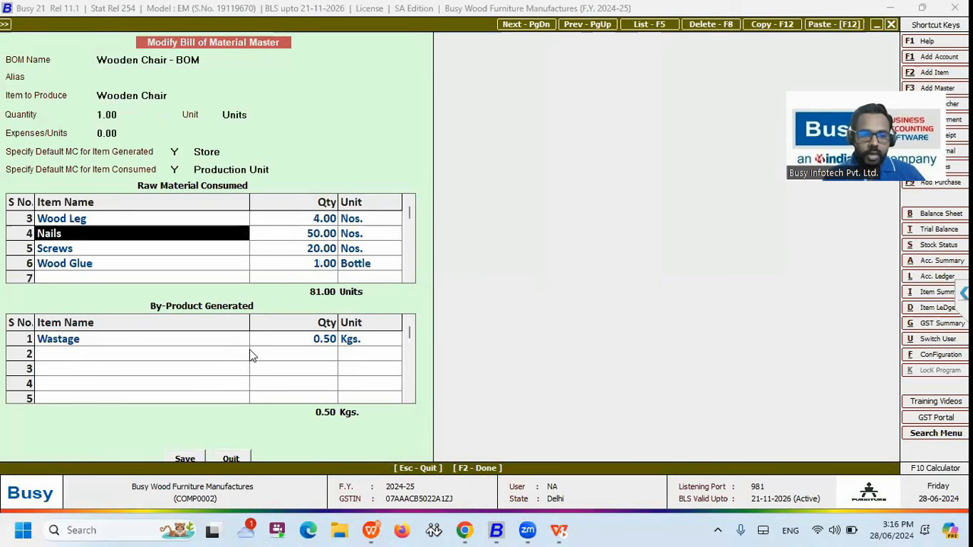
{"action": "key", "text": "Return"}
{"action": "key", "text": "Return"}
{"action": "key", "text": "Return"}
{"action": "key", "text": "Down"}
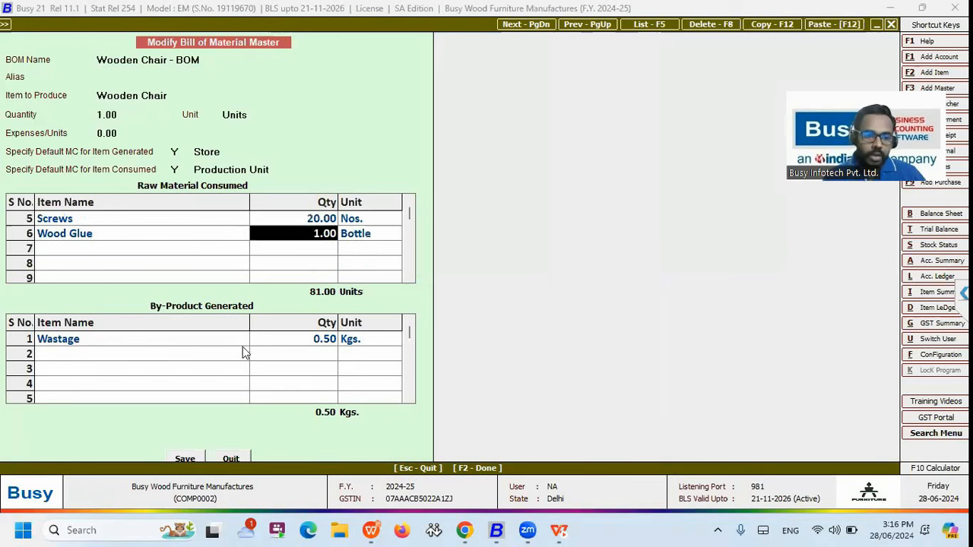
Check the by-product generated in the Wooden Chair bill of material and quit it without saving.
{"action": "left_click", "coordinate": [328, 372]}
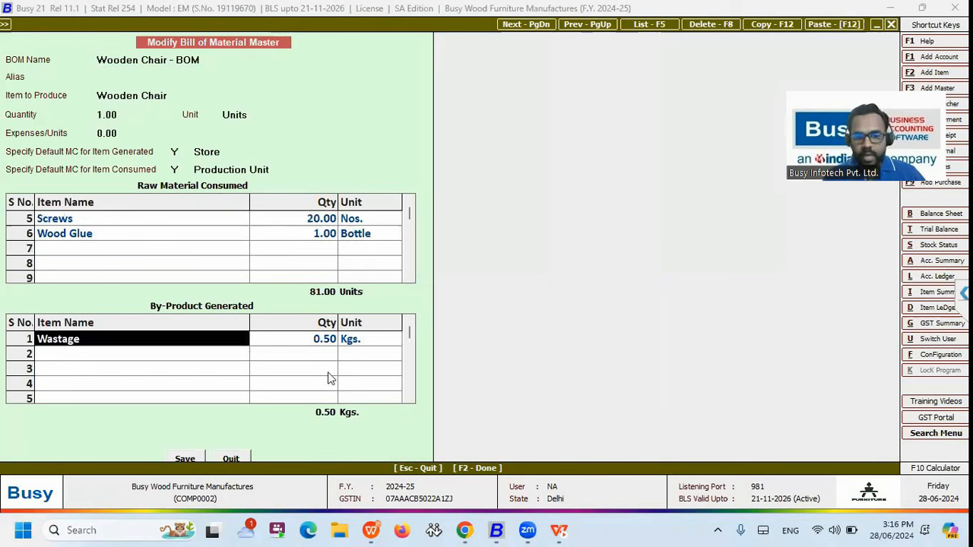
{"action": "key", "text": "Return"}
{"action": "key", "text": "Left"}
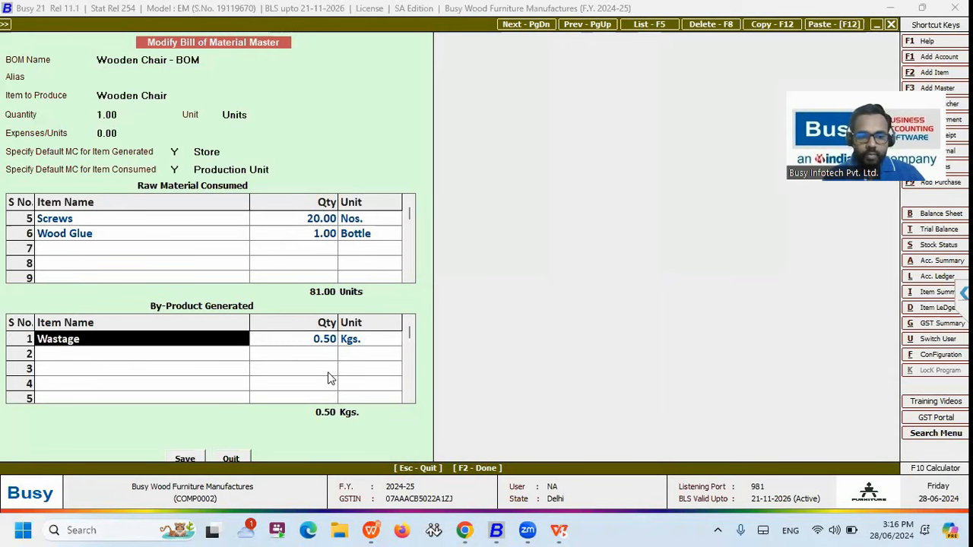
{"action": "key", "text": "Return"}
{"action": "key", "text": "Escape"}
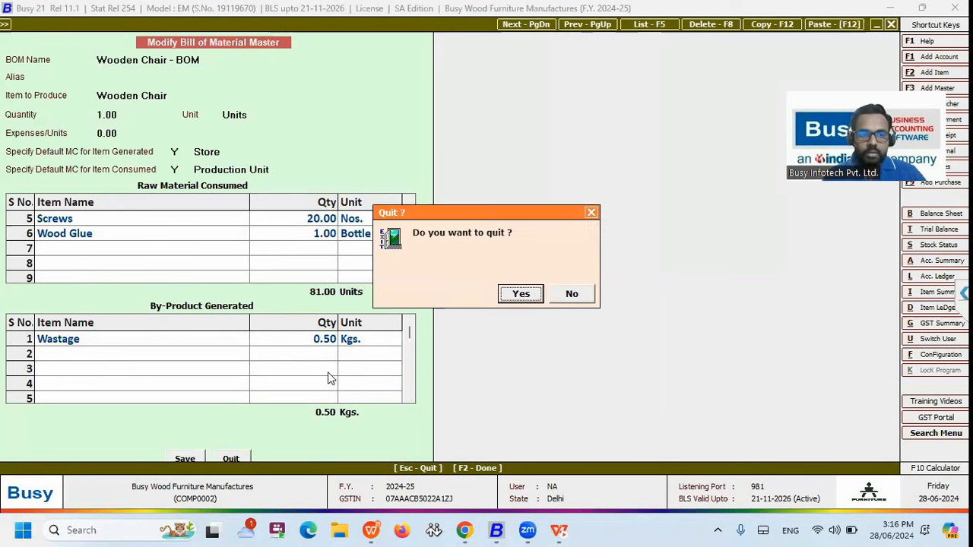
{"action": "key", "text": "Return"}
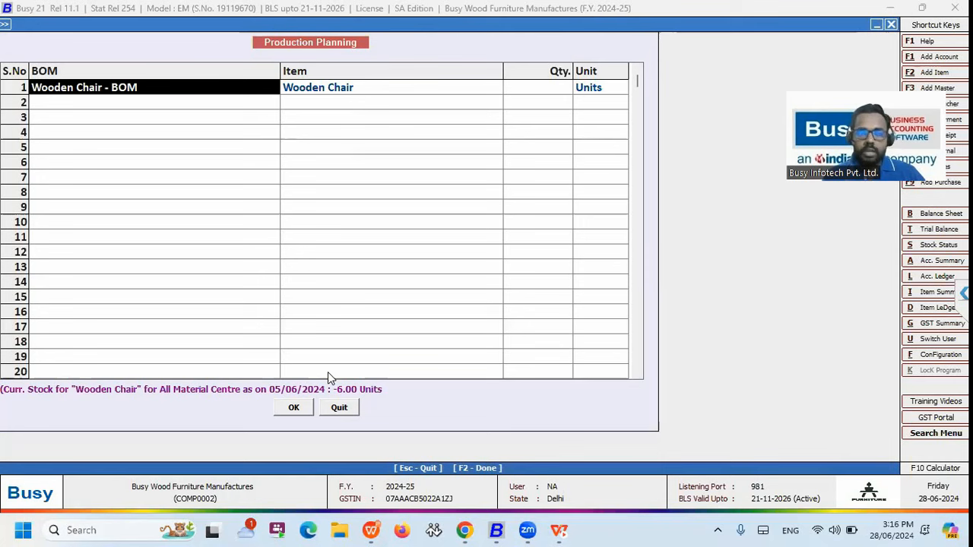
Set the Wooden Chair production quantity to 400 units and generate the production planning report.
{"action": "key", "text": "Return"}
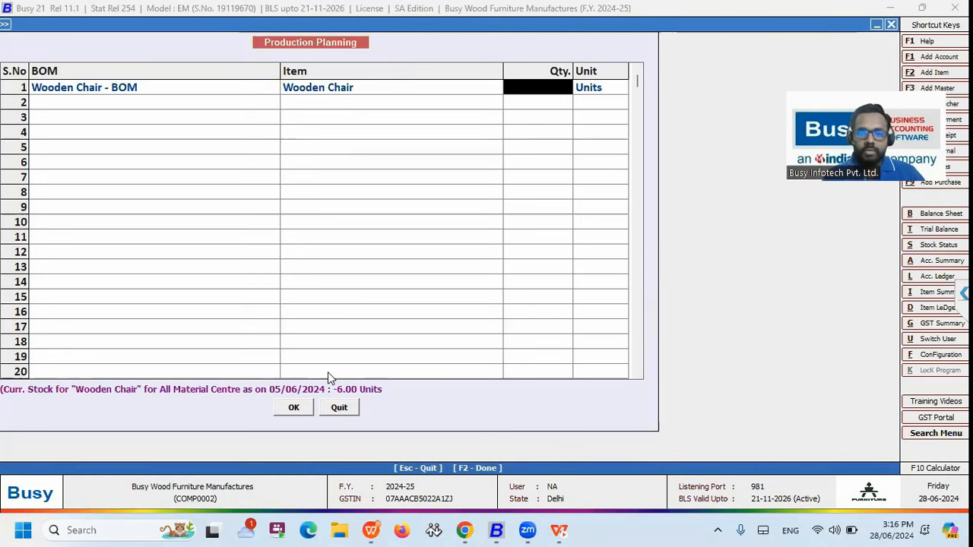
{"action": "key", "text": "shift+Tab"}
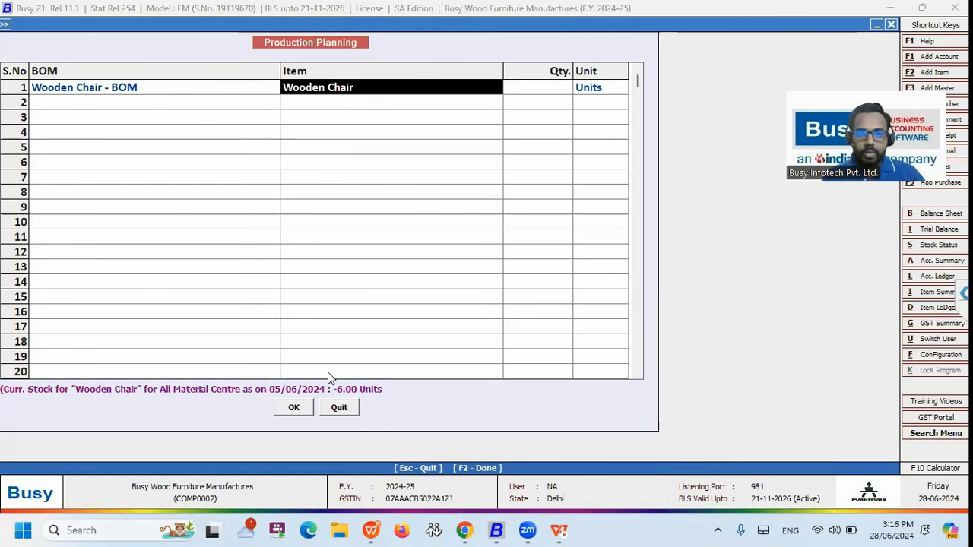
{"action": "key", "text": "Tab"}
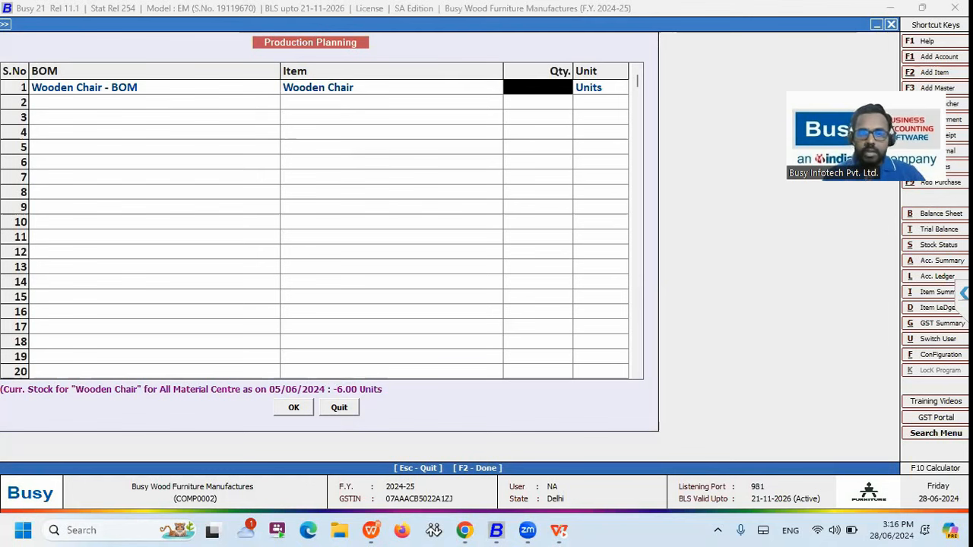
{"action": "type", "text": "400"}
{"action": "key", "text": "Return"}
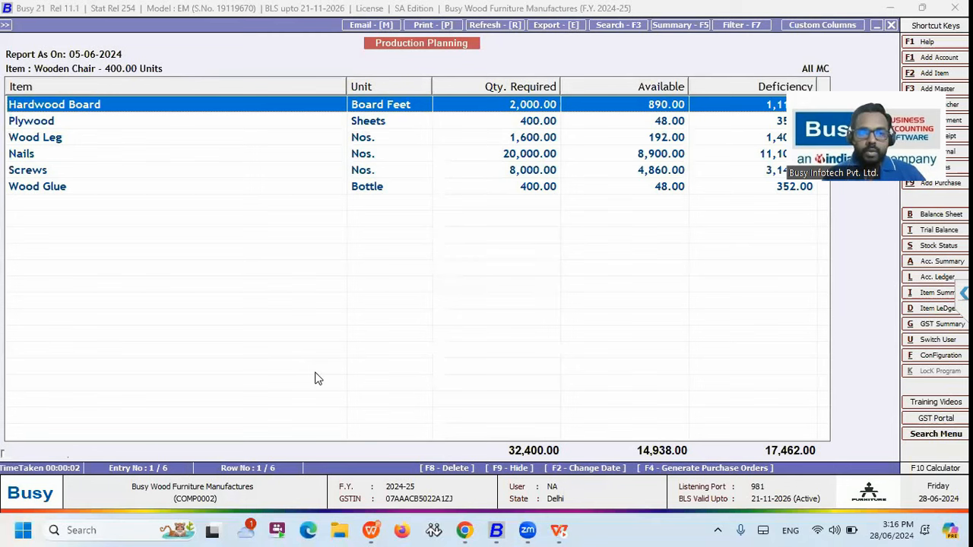
Review the required, available and deficient quantities of each raw material in the Wooden Chair production planning report.
{"action": "key", "text": "Down"}
{"action": "key", "text": "Down"}
{"action": "key", "text": "Down"}
{"action": "key", "text": "Down"}
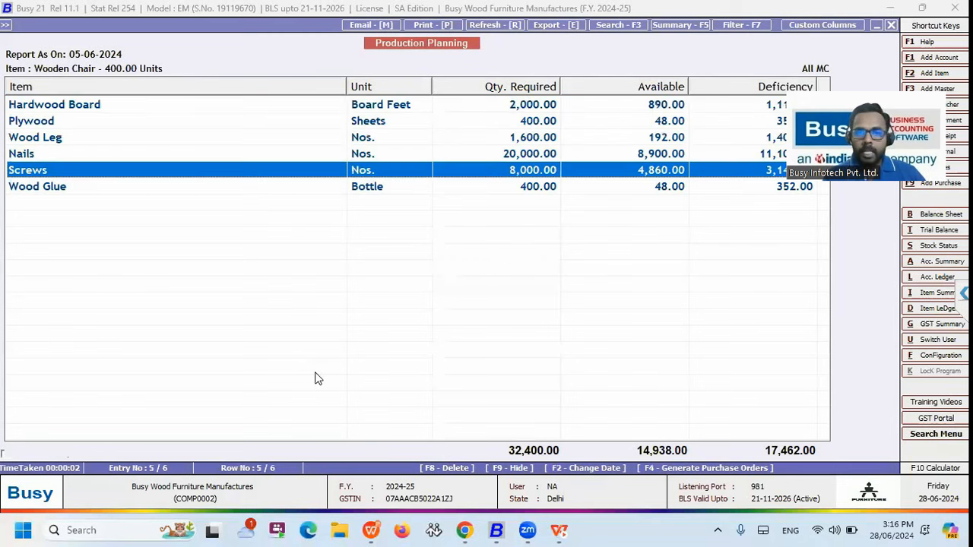
{"action": "key", "text": "Home"}
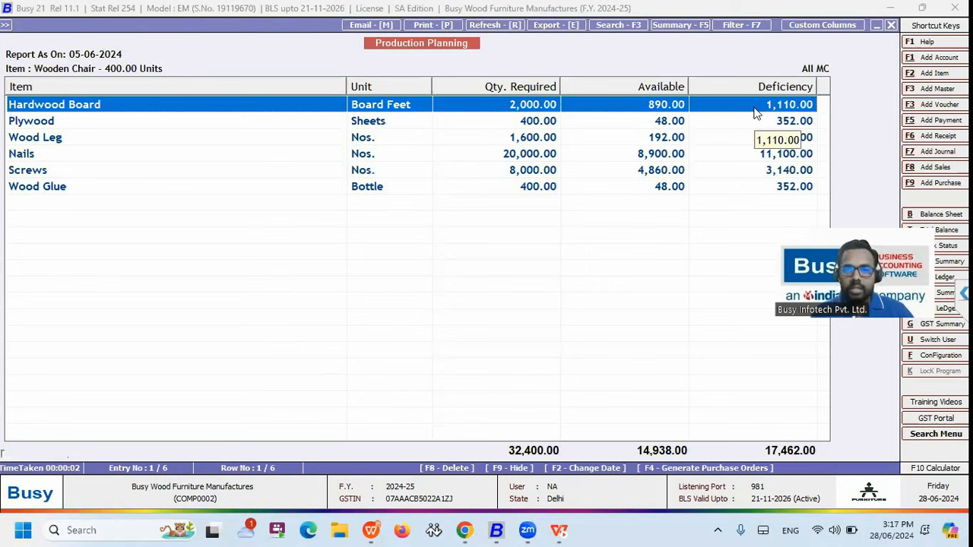
{"action": "key", "text": "Down"}
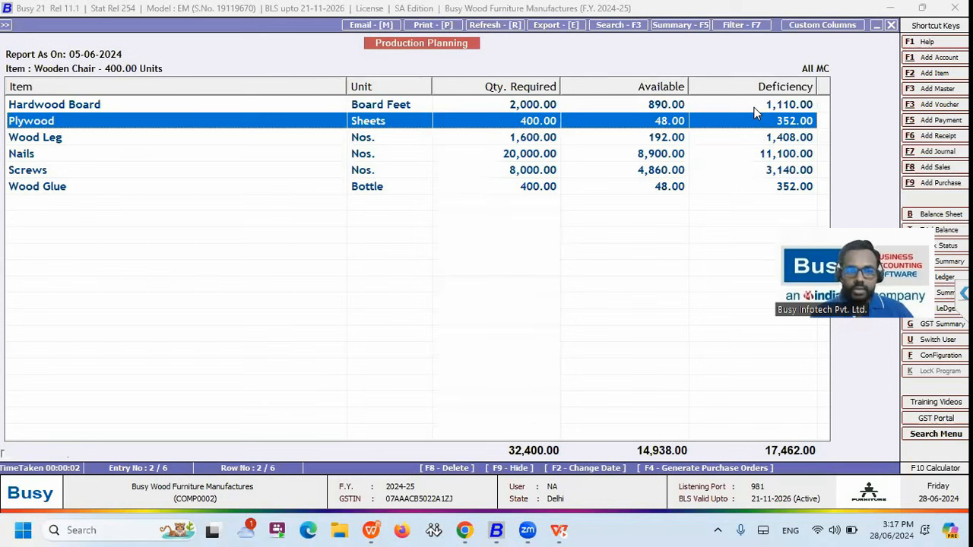
{"action": "key", "text": "Down"}
{"action": "key", "text": "Down"}
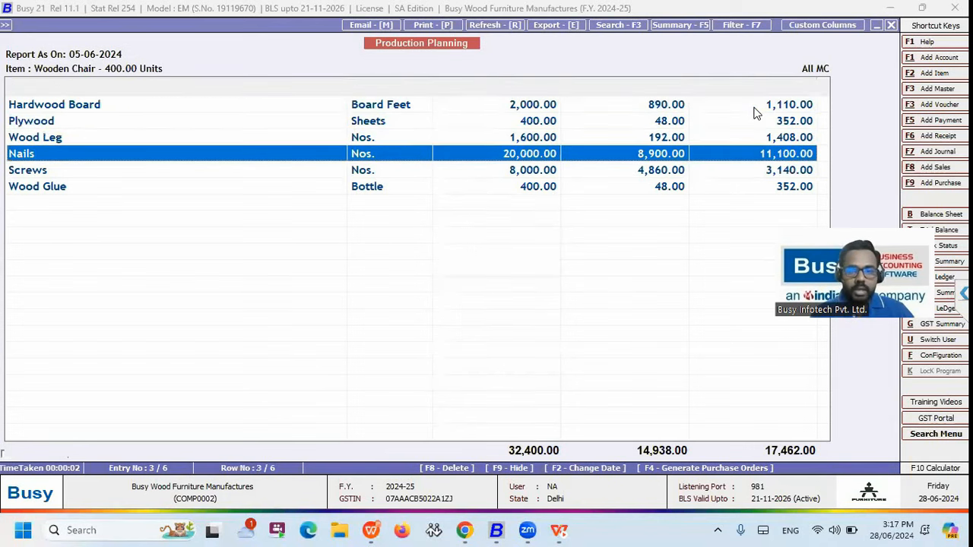
{"action": "key", "text": "Down"}
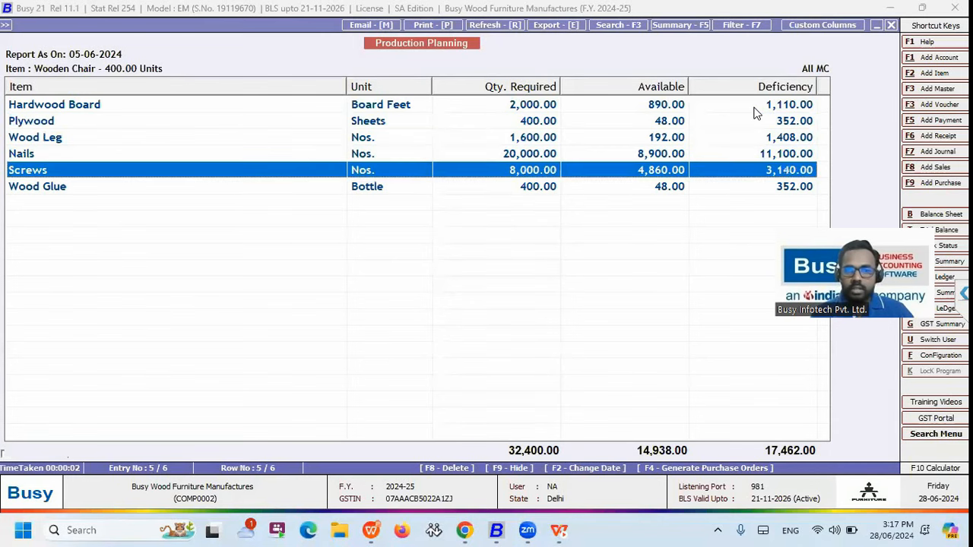
{"action": "key", "text": "Down"}
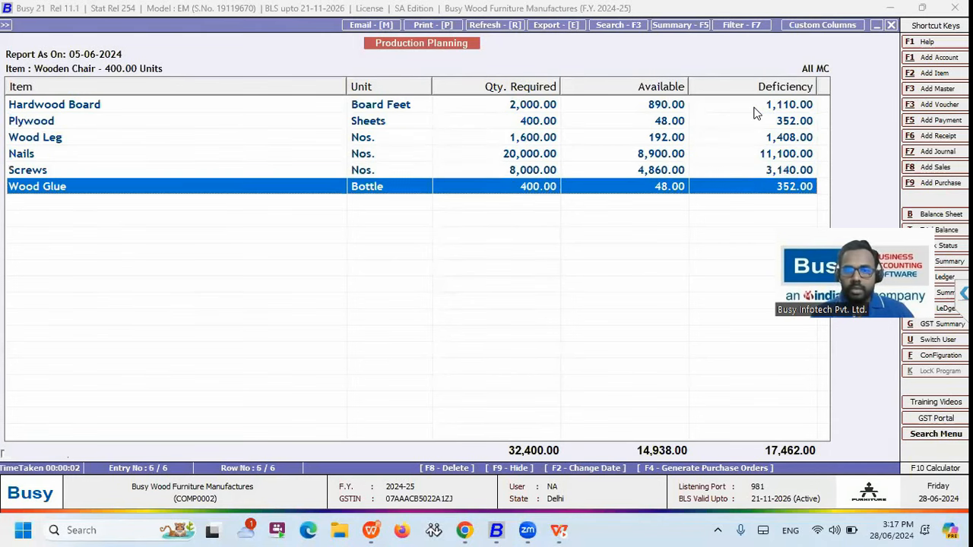
{"action": "left_click", "coordinate": [754, 108]}
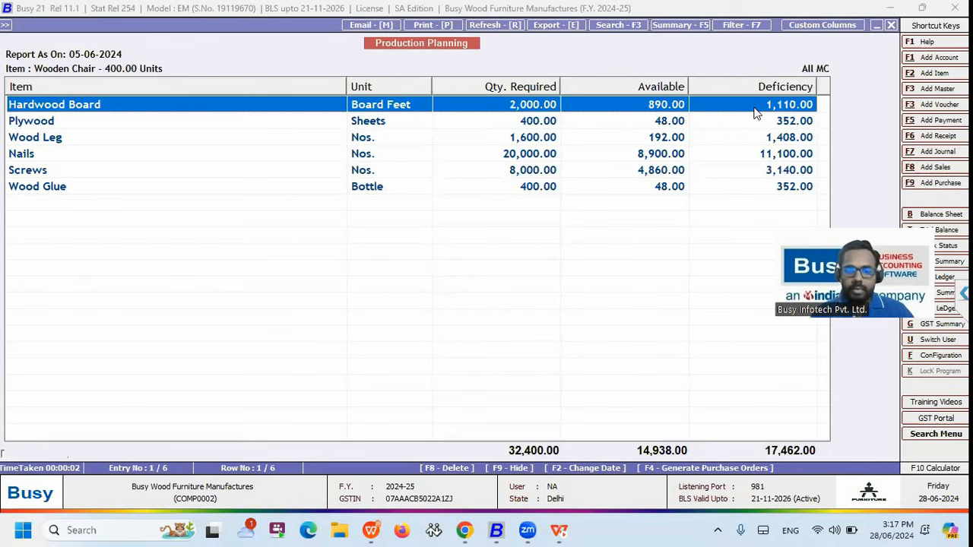
Generate purchase orders for all items in the planning report, based on 100 percent of their deficiency.
{"action": "key", "text": "F4"}
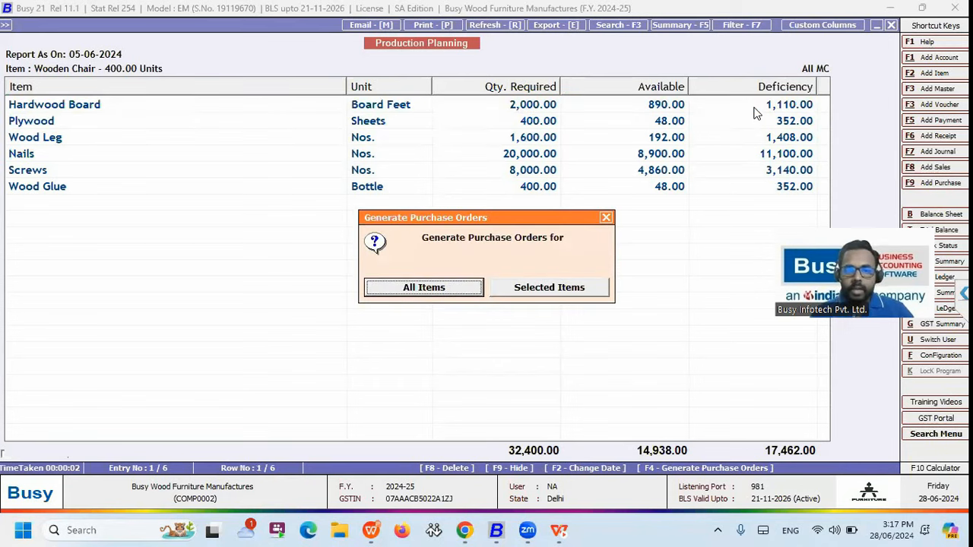
{"action": "key", "text": "Return"}
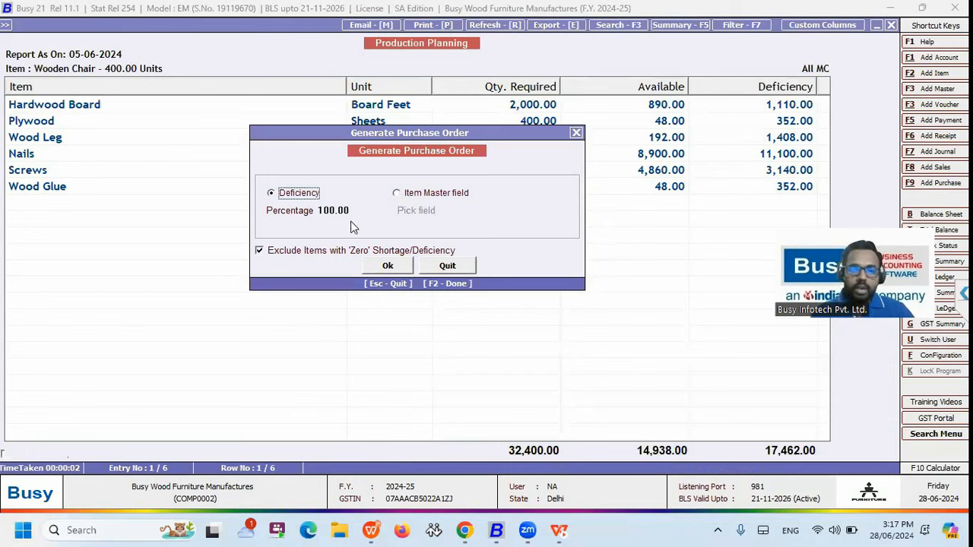
{"action": "key", "text": "Return"}
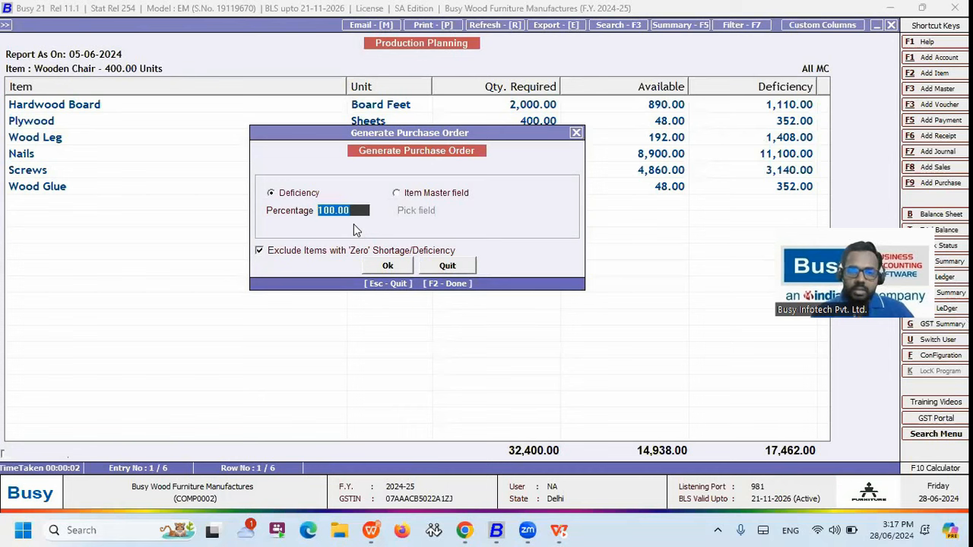
{"action": "key", "text": "BackSpace"}
{"action": "type", "text": "50"}
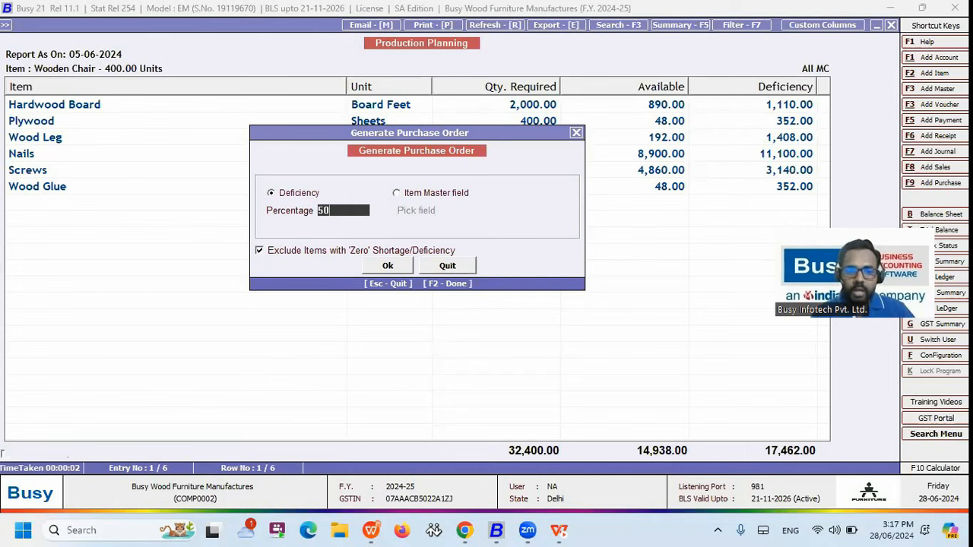
{"action": "type", "text": "100"}
{"action": "key", "text": "Return"}
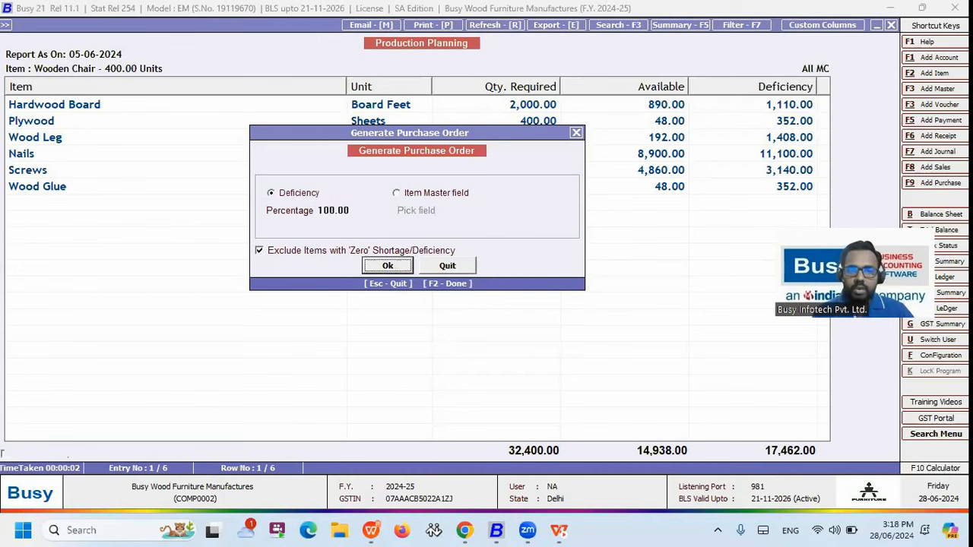
{"action": "key", "text": "Return"}
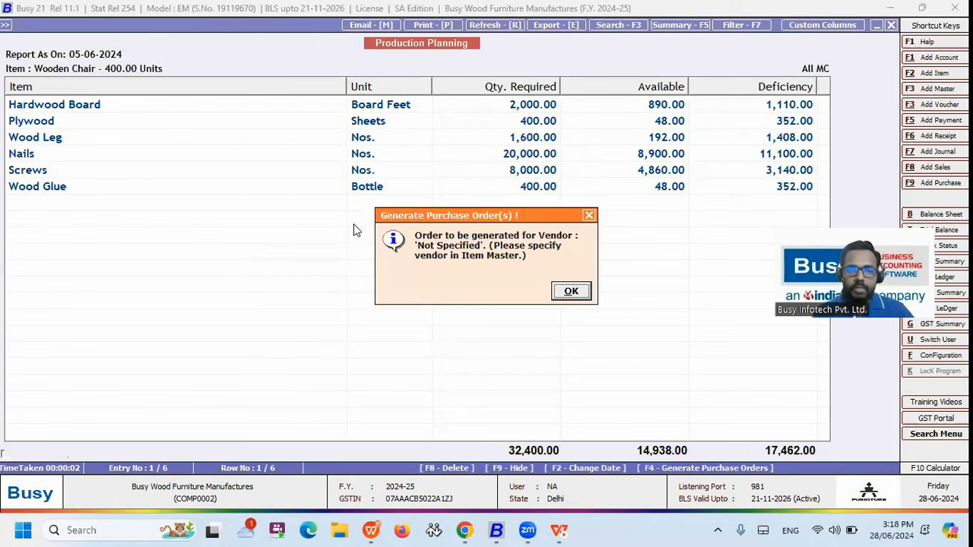
Acknowledge the unspecified vendor and have the order generated for all items together.
{"action": "key", "text": "Return"}
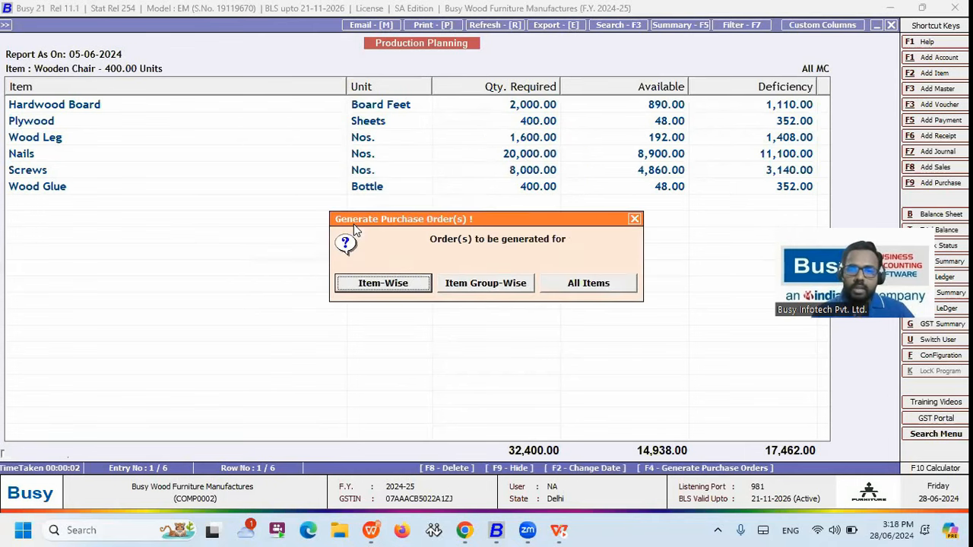
{"action": "key", "text": "Right"}
{"action": "key", "text": "Right"}
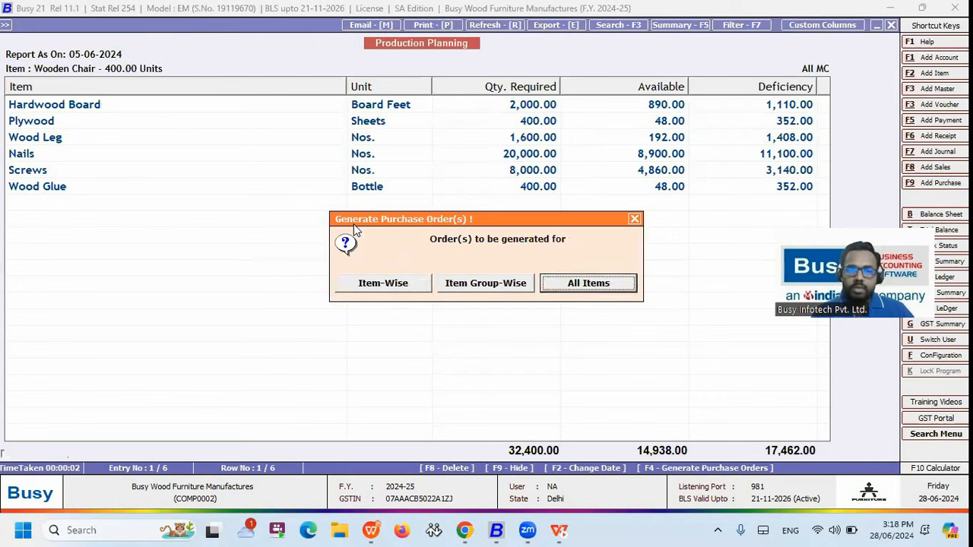
{"action": "key", "text": "Return"}
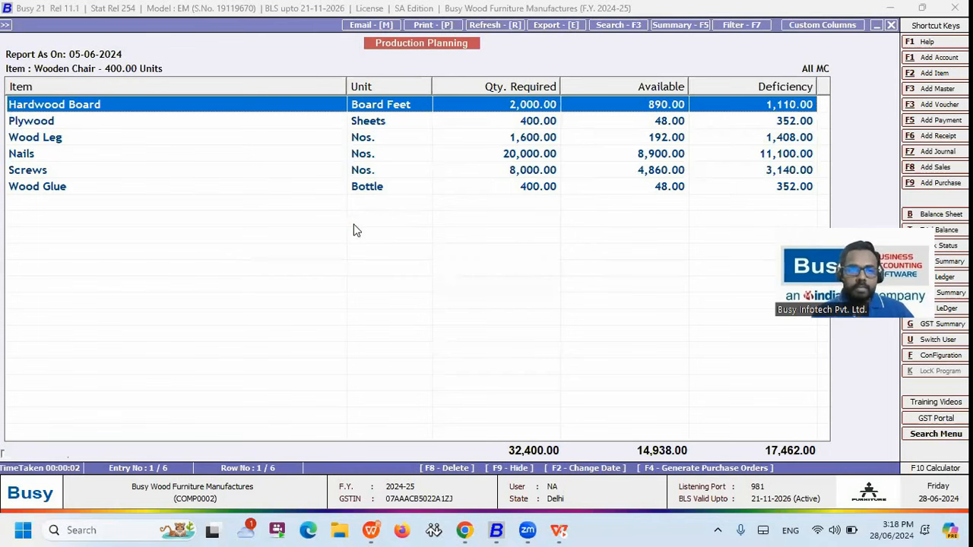
Choose Aone Super Wood Trading Company as the party of the generated purchase order.
{"action": "key", "text": "Return"}
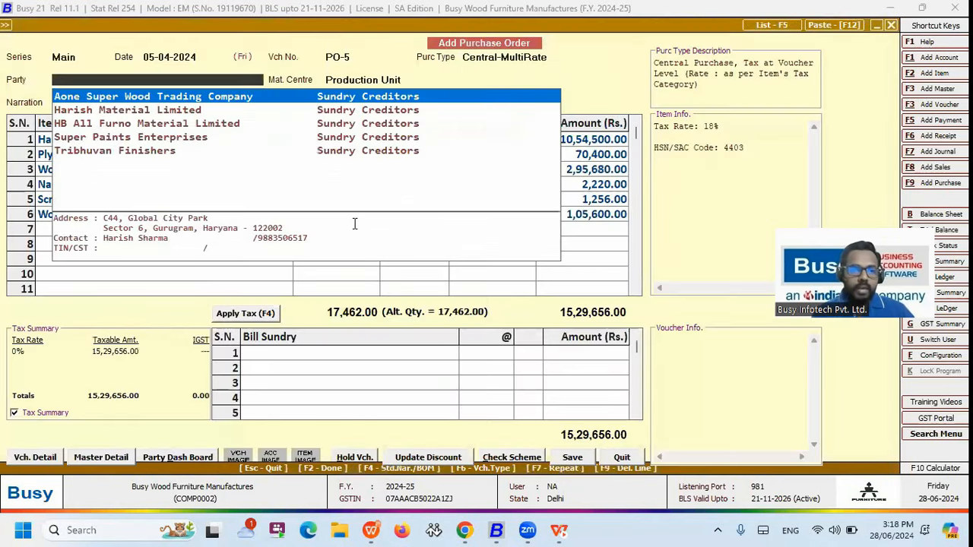
{"action": "key", "text": "Down"}
{"action": "key", "text": "Down"}
{"action": "key", "text": "Down"}
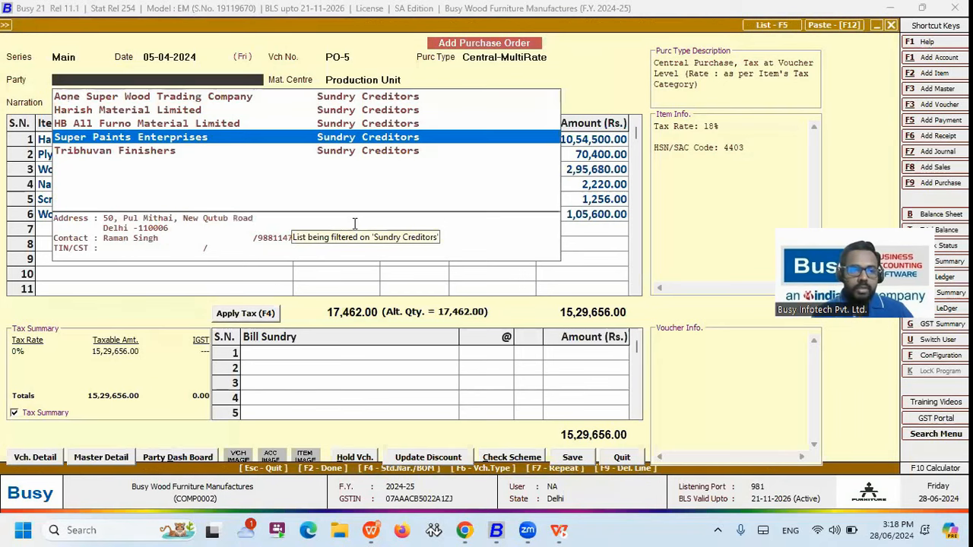
{"action": "key", "text": "Up"}
{"action": "key", "text": "Up"}
{"action": "key", "text": "Up"}
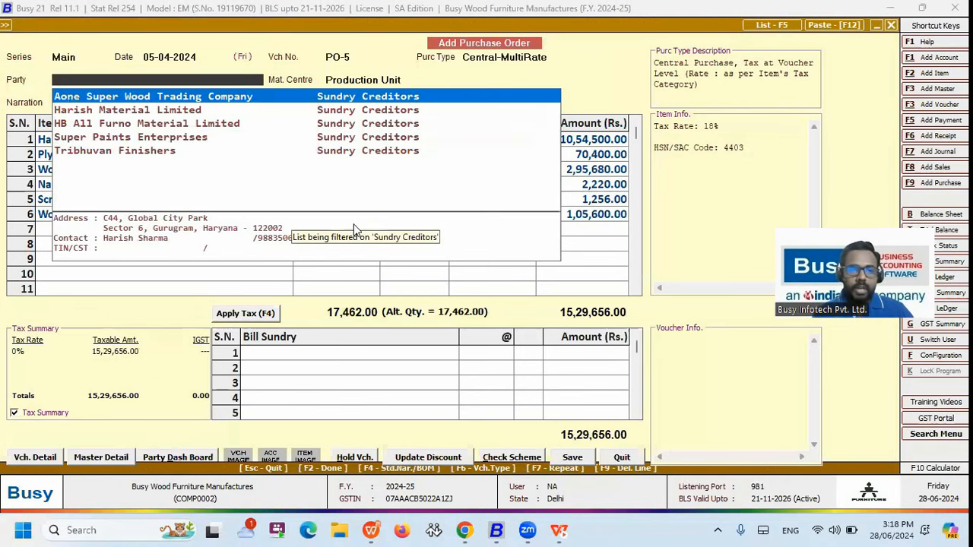
{"action": "key", "text": "Return"}
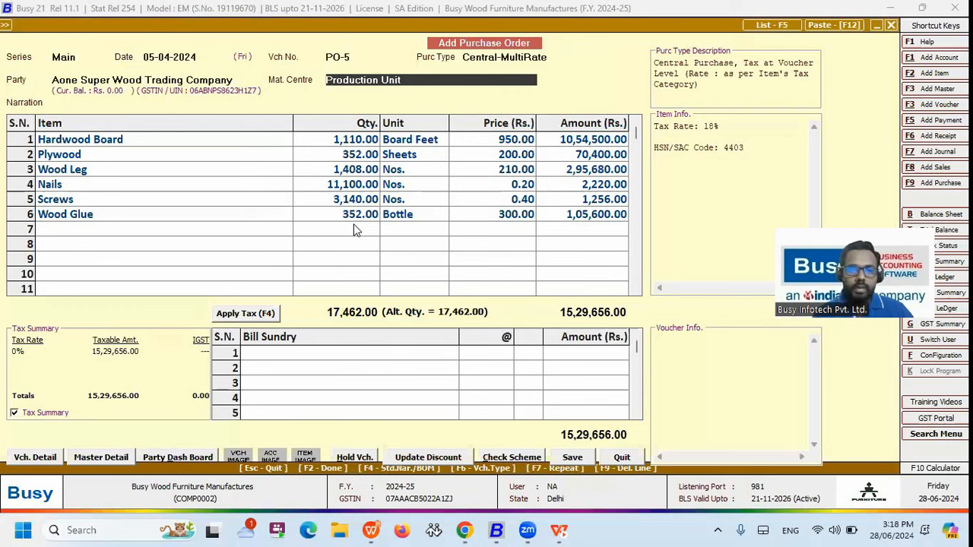
Check the quantities and prices of the raw materials filled into the purchase order.
{"action": "key", "text": "Return"}
{"action": "key", "text": "Return"}
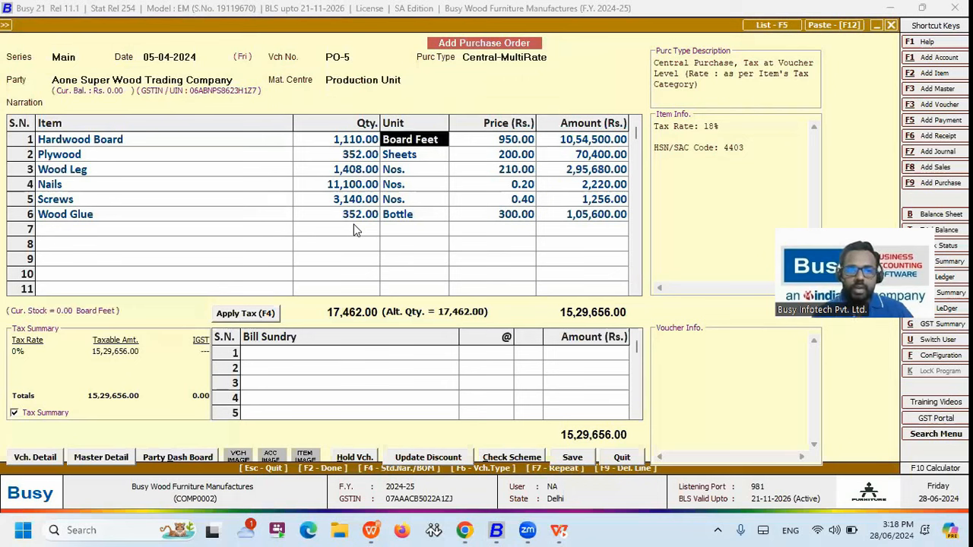
{"action": "key", "text": "Left"}
{"action": "key", "text": "Down"}
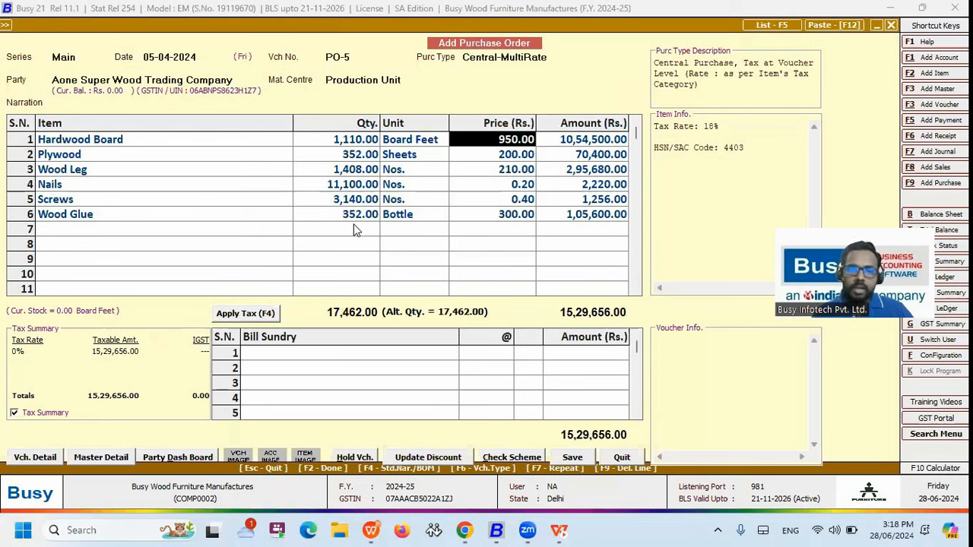
{"action": "key", "text": "Down"}
{"action": "key", "text": "Down"}
{"action": "key", "text": "Down"}
{"action": "key", "text": "Down"}
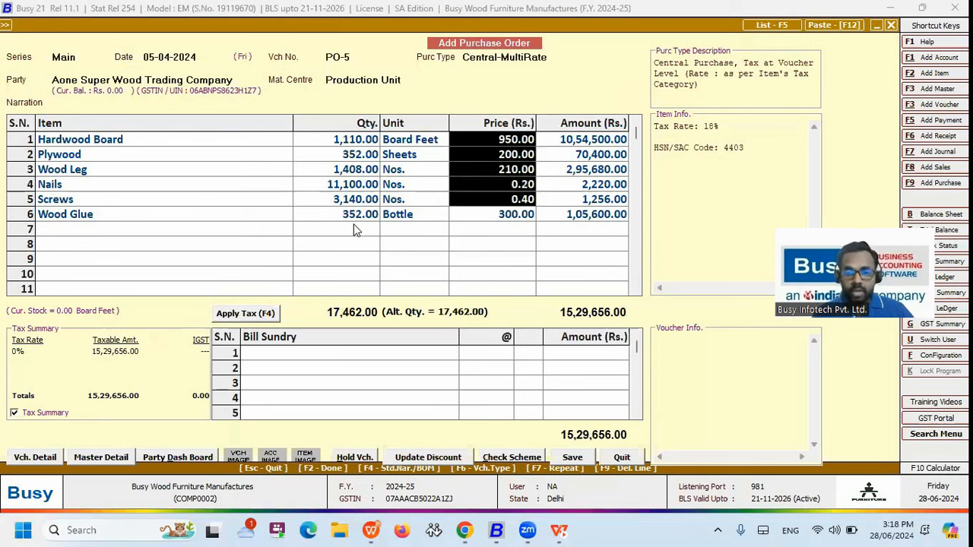
{"action": "key", "text": "Left"}
{"action": "key", "text": "Left"}
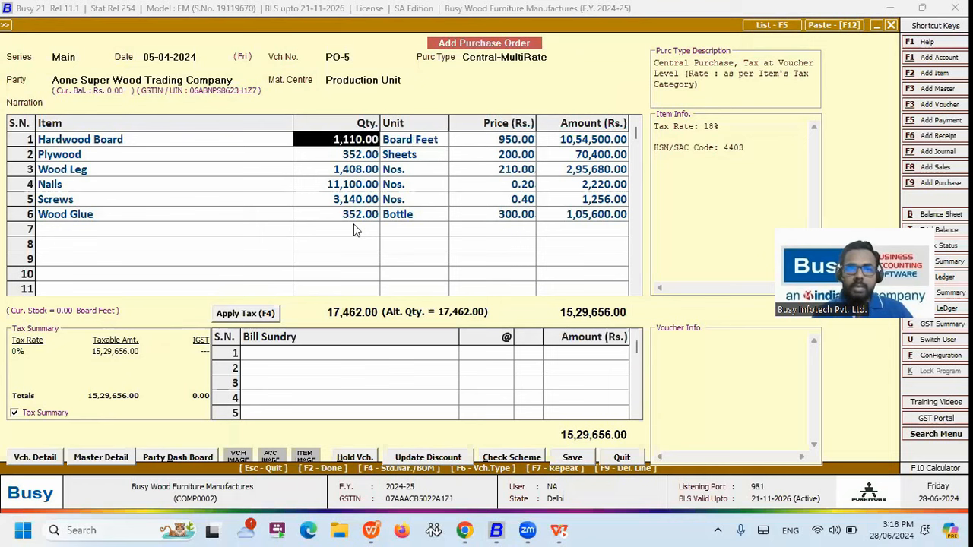
{"action": "key", "text": "Right"}
{"action": "key", "text": "Right"}
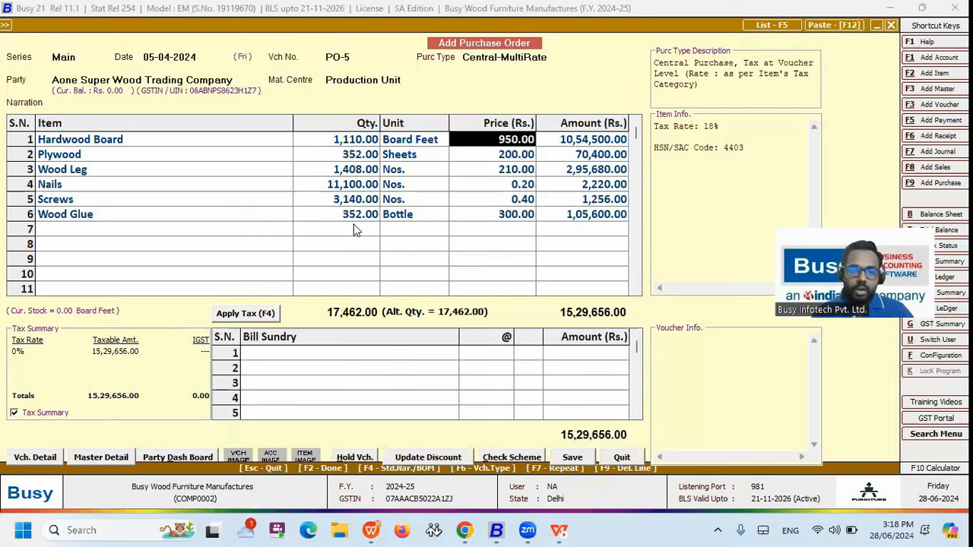
Apply tax to the raw materials purchase order and save it.
{"action": "key", "text": "F4"}
{"action": "key", "text": "F2"}
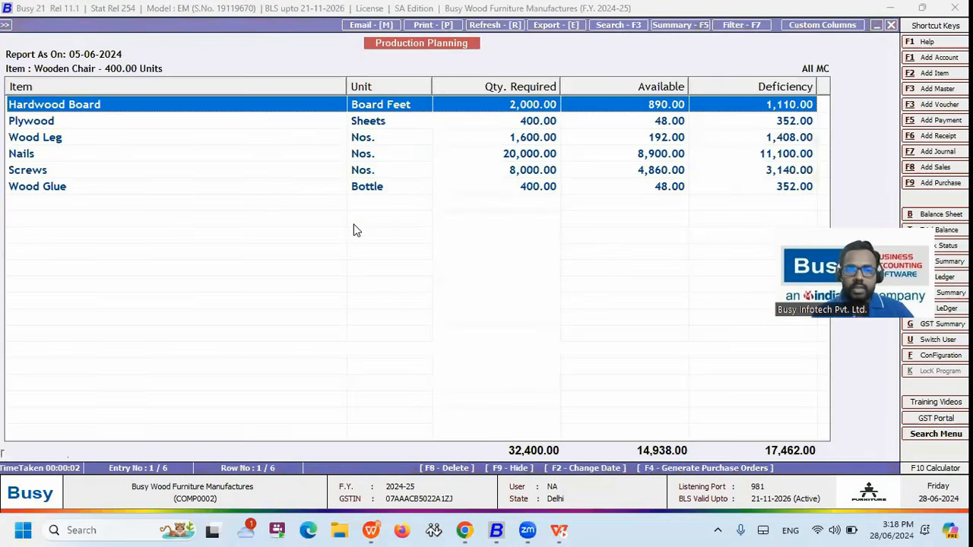
Quit production planning and start adding a new purchase voucher.
{"action": "key", "text": "Escape"}
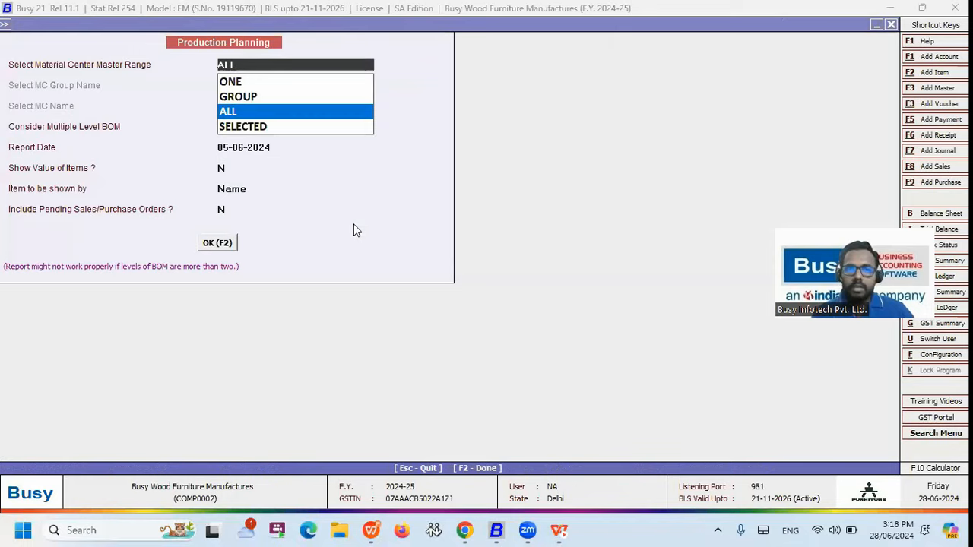
{"action": "key", "text": "F2"}
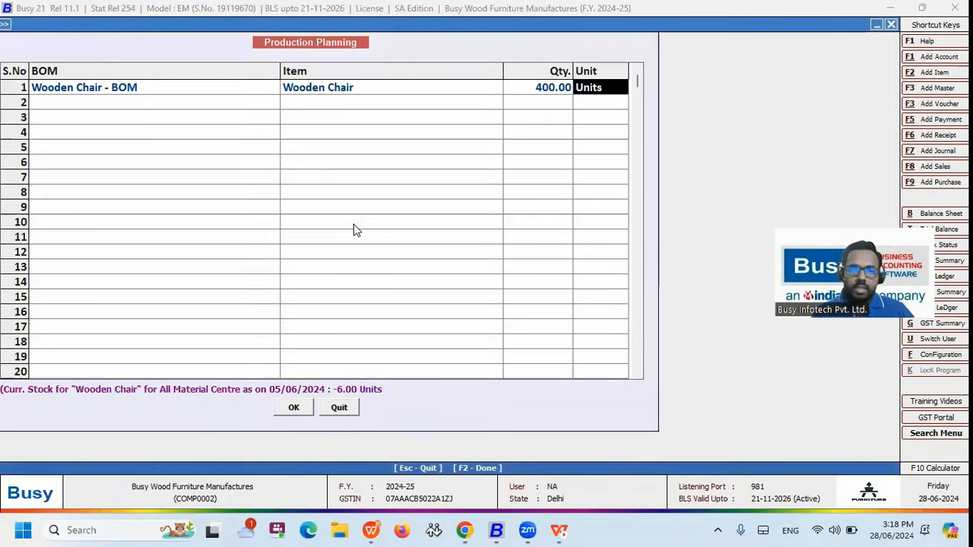
{"action": "key", "text": "Escape"}
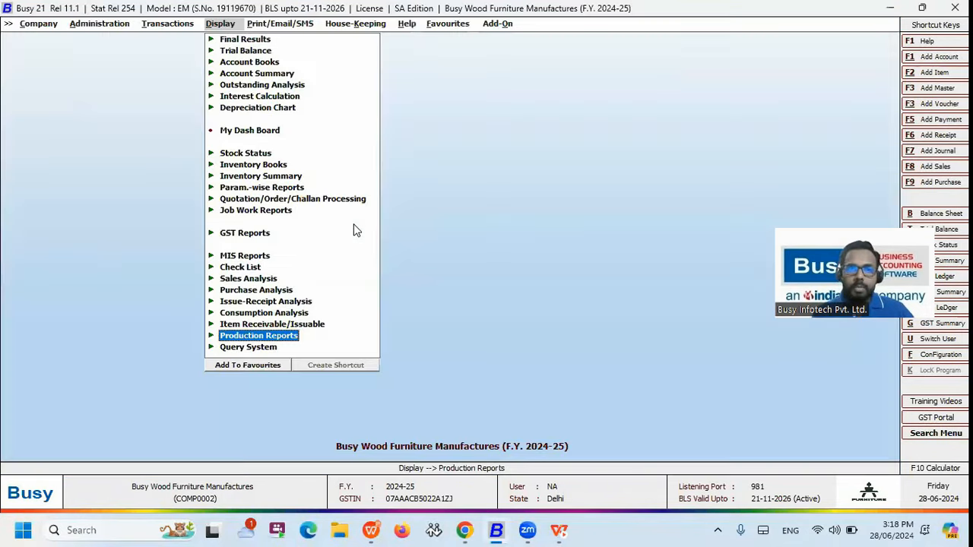
{"action": "key", "text": "Left"}
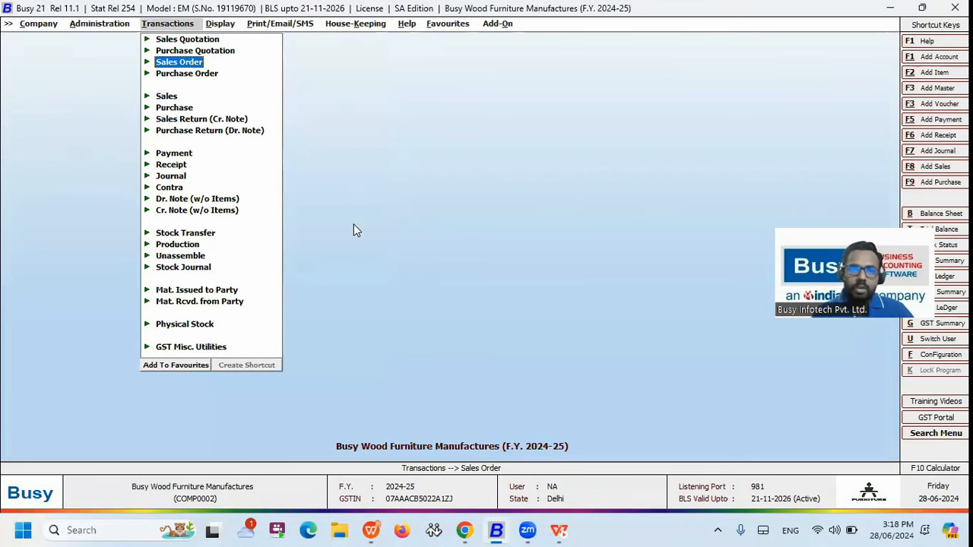
{"action": "key", "text": "Down"}
{"action": "key", "text": "Down"}
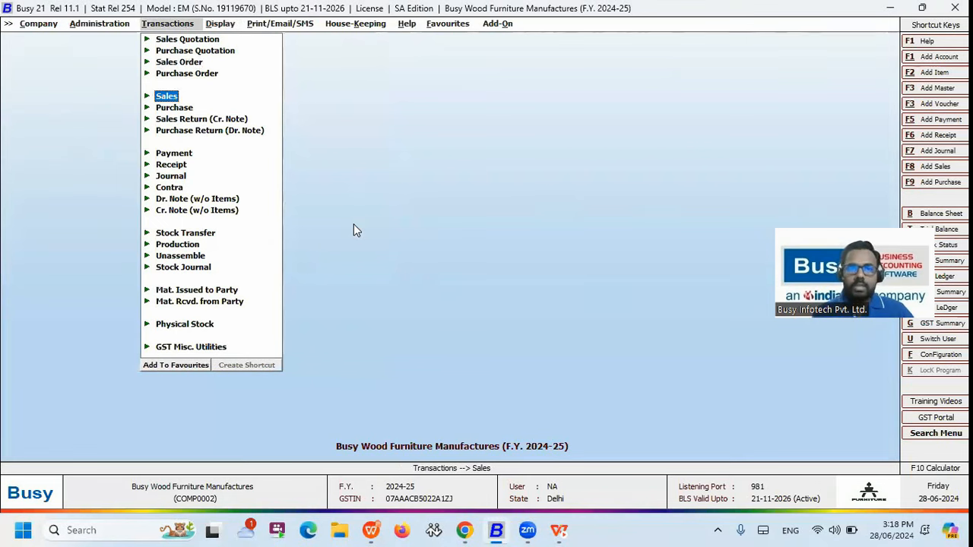
{"action": "key", "text": "Down"}
{"action": "key", "text": "Return"}
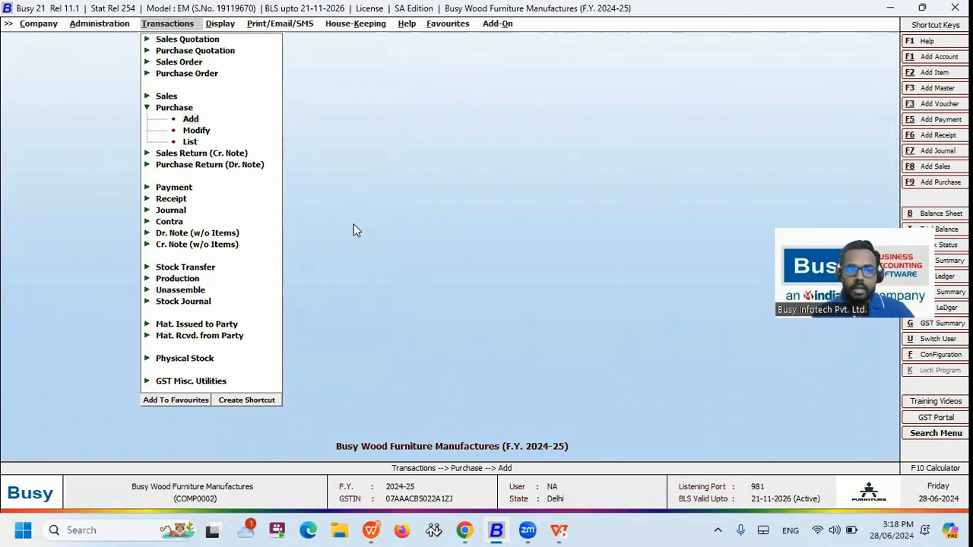
{"action": "key", "text": "Return"}
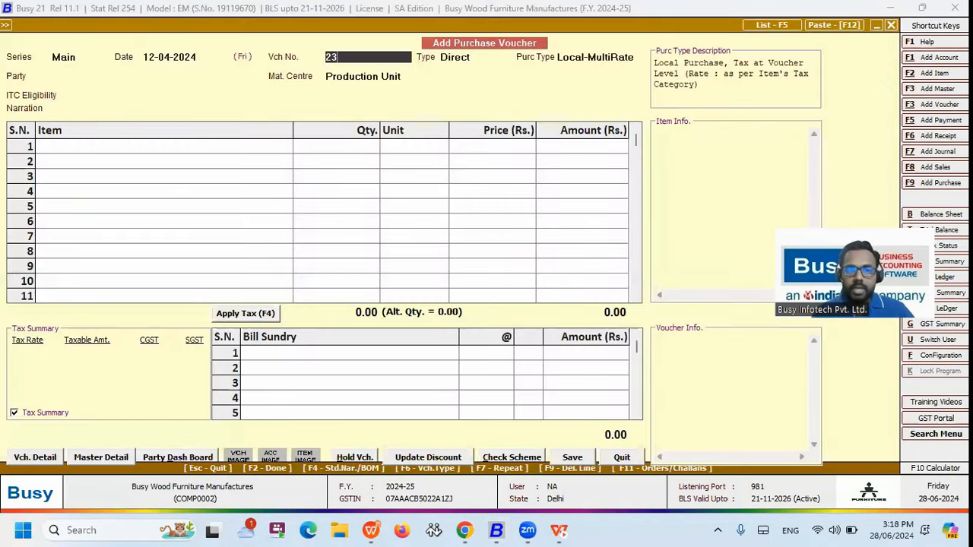
Enter voucher number 2323 and choose Aone Super Wood Trading Company as the purchase voucher's party.
{"action": "key", "text": "Return"}
{"action": "key", "text": "Return"}
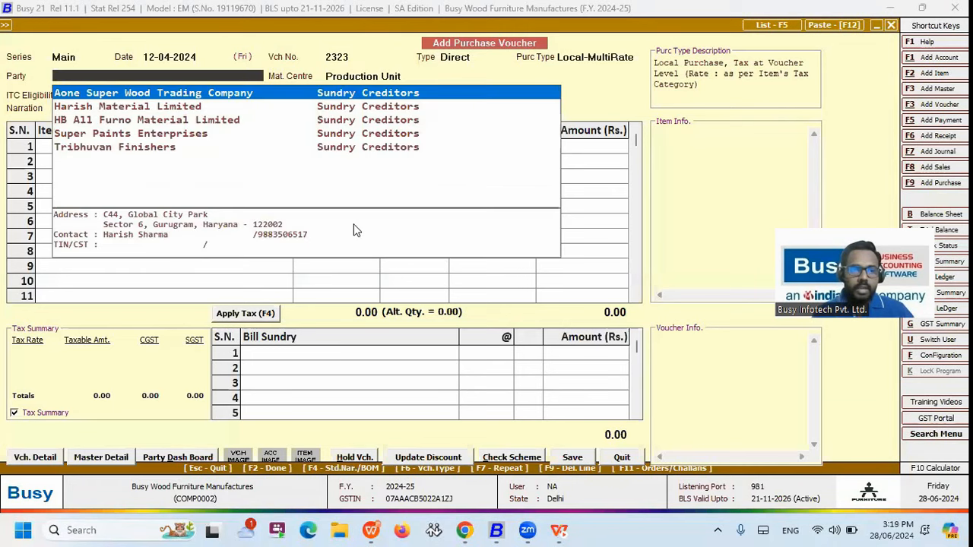
{"action": "key", "text": "Return"}
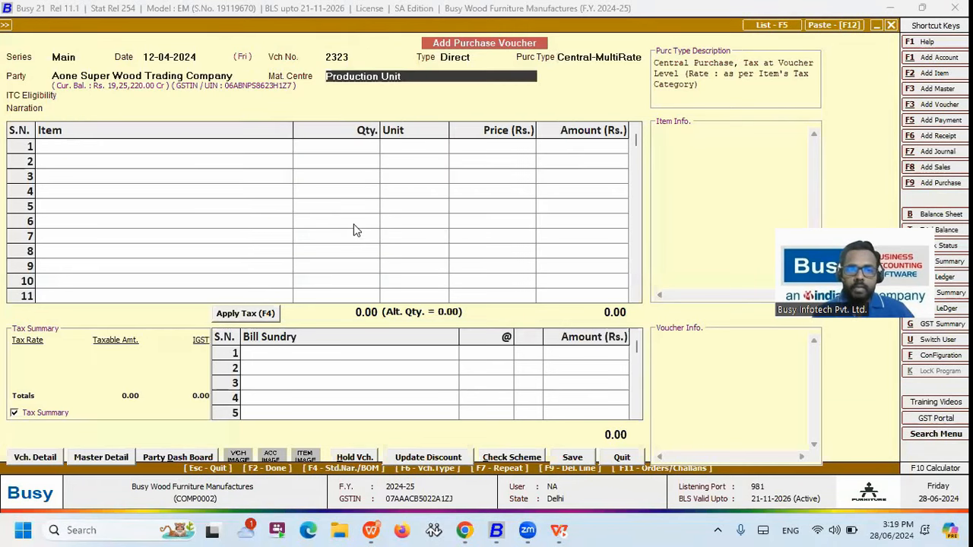
Choose Store as the material centre and Input Goods/Services as the ITC eligibility for the purchase voucher.
{"action": "type", "text": "D"}
{"action": "key", "text": "BackSpace"}
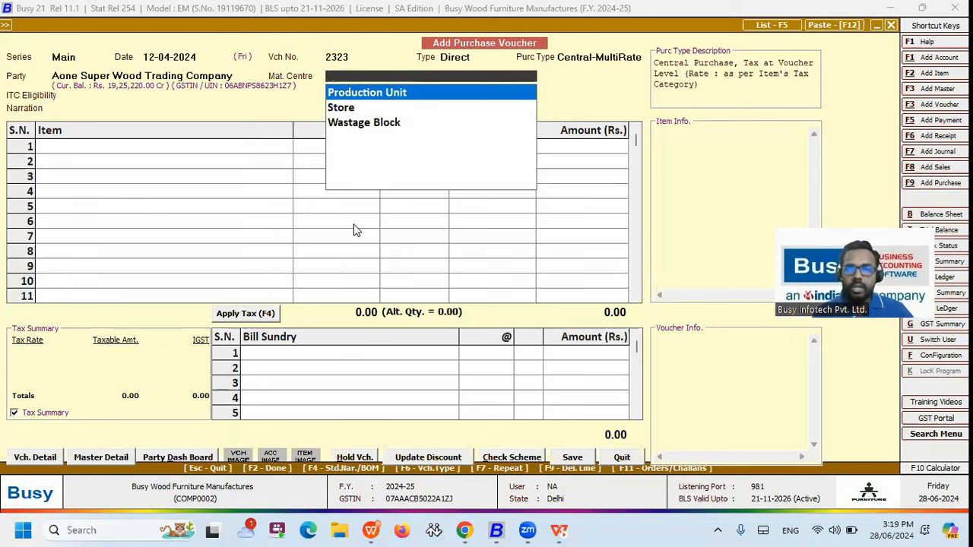
{"action": "key", "text": "Down"}
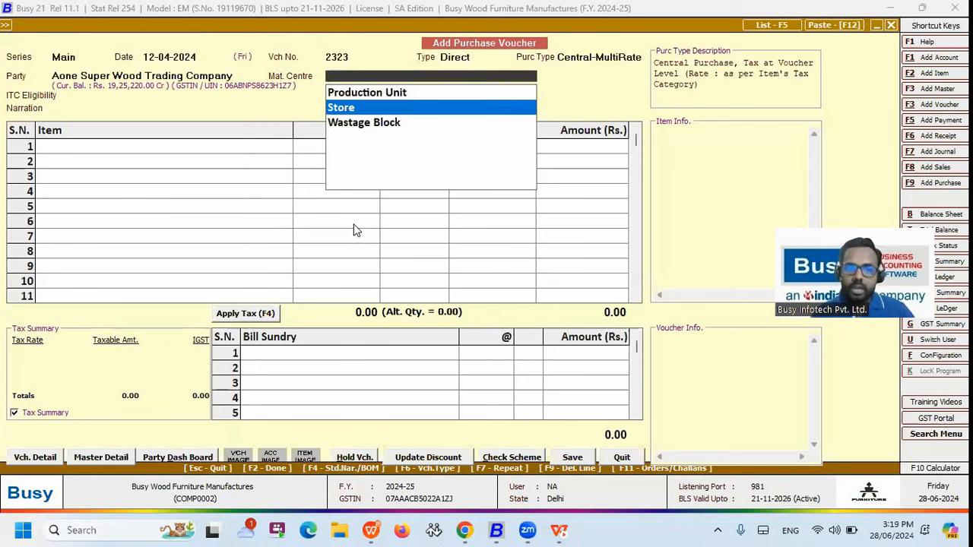
{"action": "key", "text": "Return"}
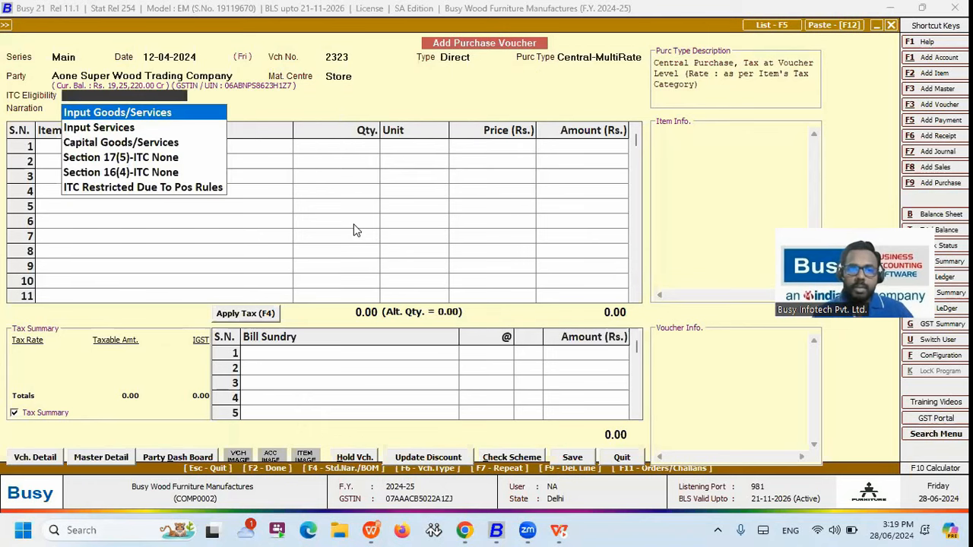
{"action": "key", "text": "Return"}
{"action": "key", "text": "Return"}
{"action": "key", "text": "Return"}
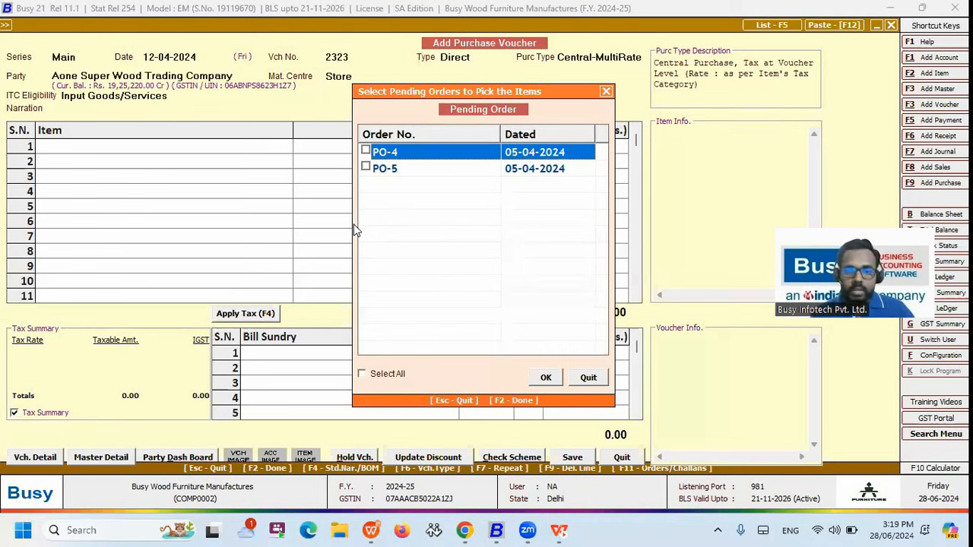
Pick the voucher's items from both pending purchase orders, PO-4 and PO-5.
{"action": "key", "text": "Down"}
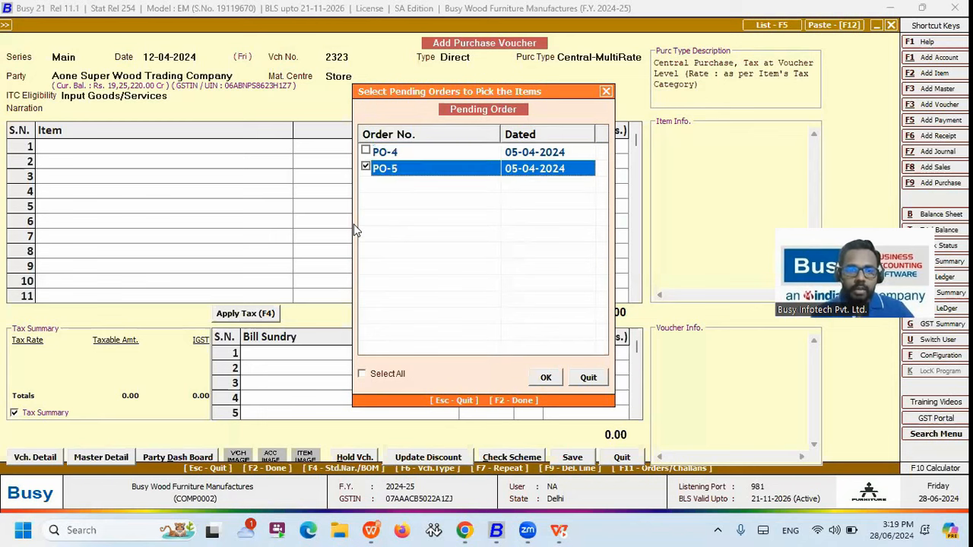
{"action": "key", "text": "Up"}
{"action": "key", "text": "space"}
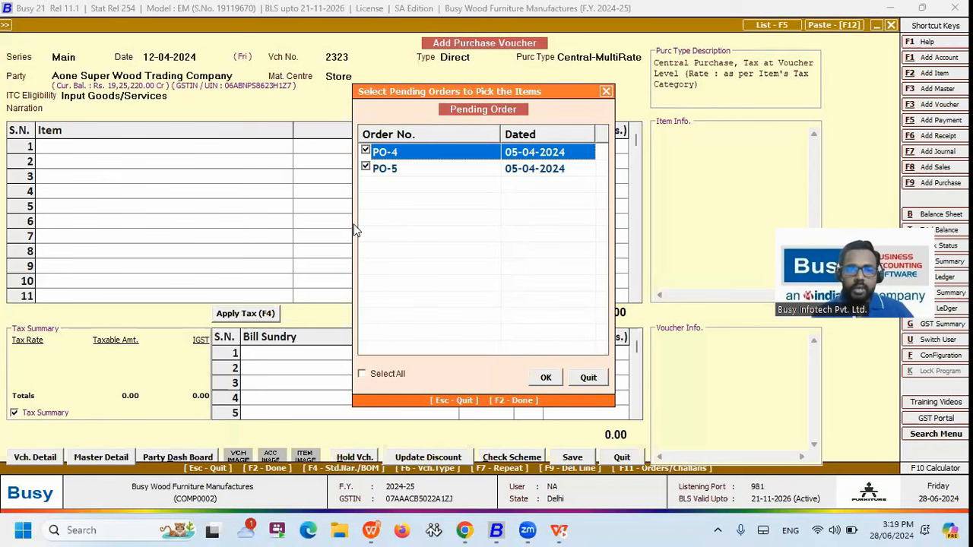
{"action": "key", "text": "F2"}
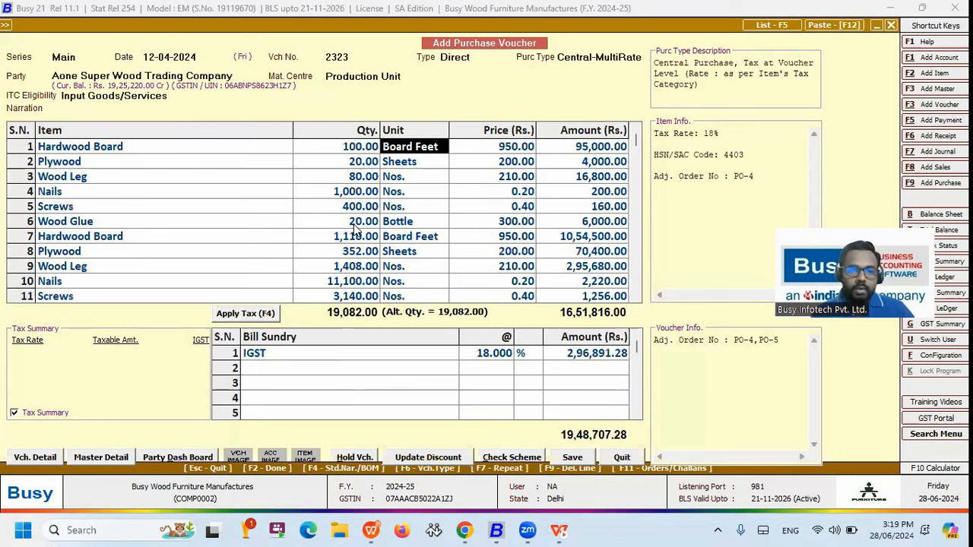
Check the quantities of all raw materials brought in from the pending orders.
{"action": "key", "text": "Left"}
{"action": "key", "text": "Down"}
{"action": "key", "text": "Down"}
{"action": "key", "text": "Down"}
{"action": "key", "text": "Down"}
{"action": "key", "text": "Down"}
{"action": "key", "text": "Down"}
{"action": "key", "text": "Down"}
{"action": "key", "text": "Down"}
{"action": "key", "text": "Down"}
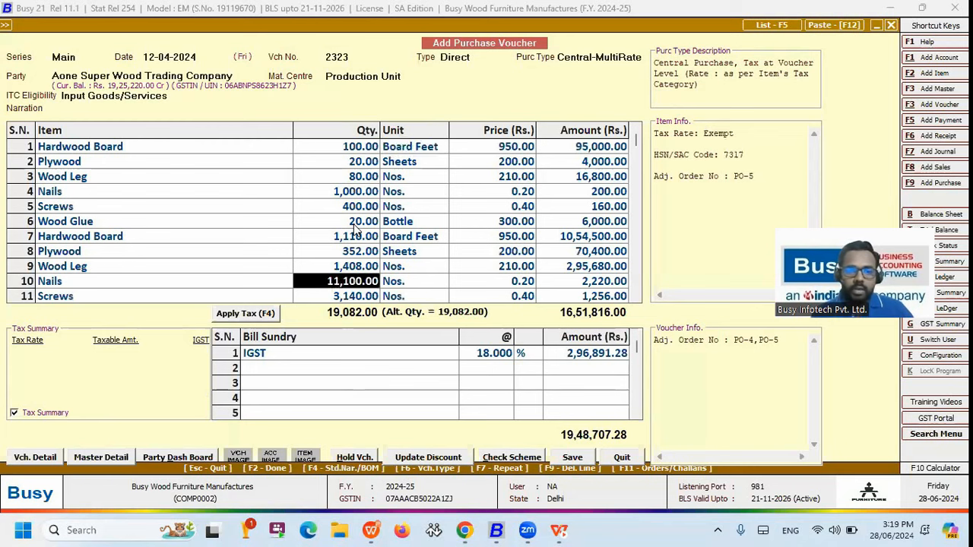
{"action": "key", "text": "Down"}
{"action": "key", "text": "Down"}
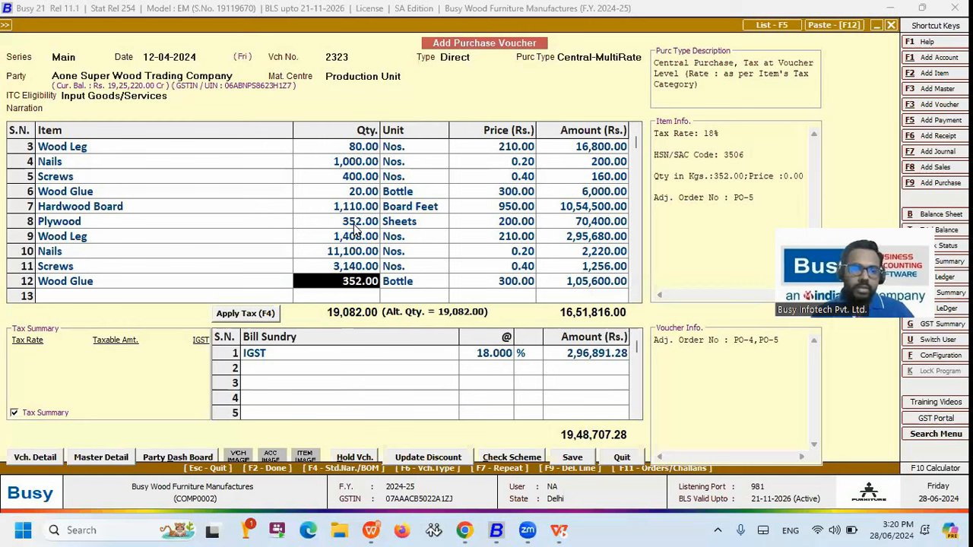
Finish the item and tax entries, accept the new bill reference 2323 for the full amount, and save the purchase voucher.
{"action": "key", "text": "F2"}
{"action": "key", "text": "Return"}
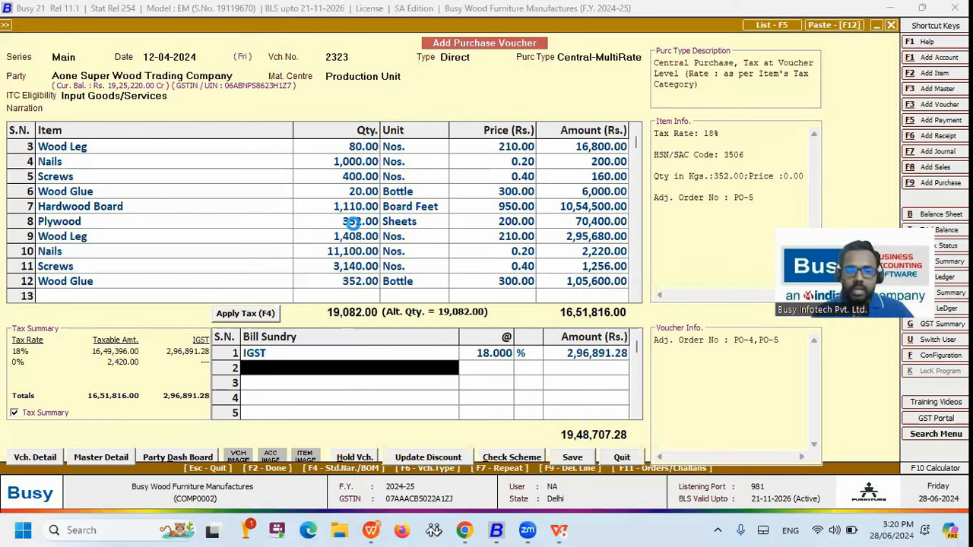
{"action": "key", "text": "F2"}
{"action": "key", "text": "F2"}
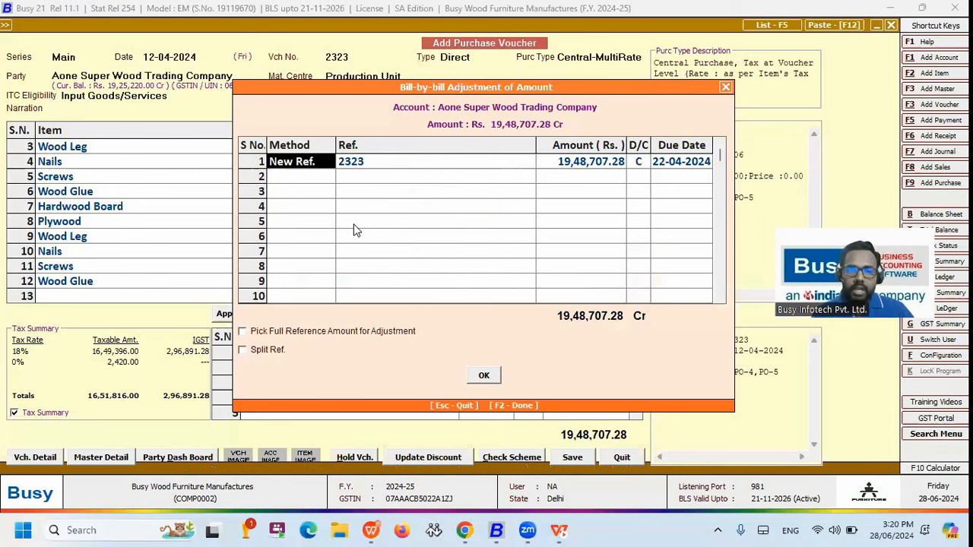
{"action": "key", "text": "F2"}
{"action": "key", "text": "F2"}
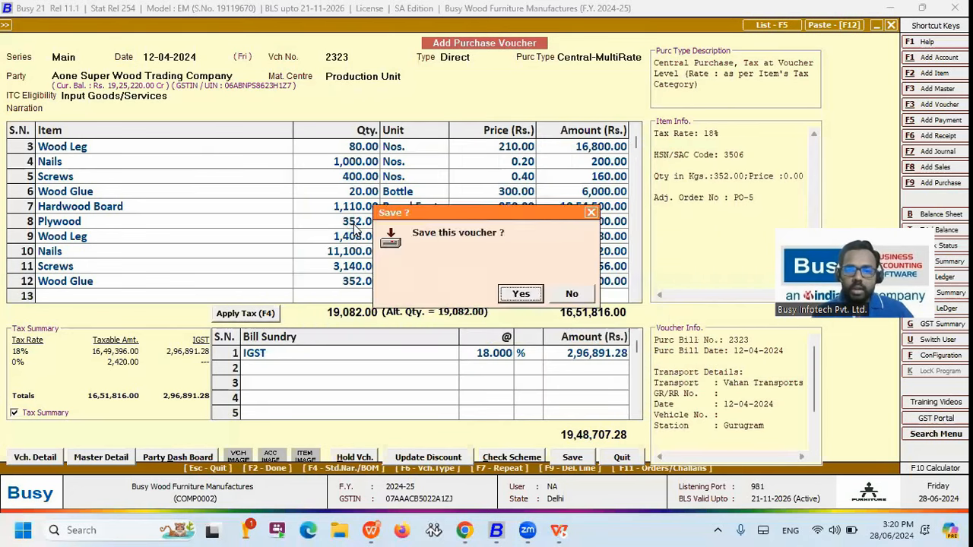
{"action": "key", "text": "Return"}
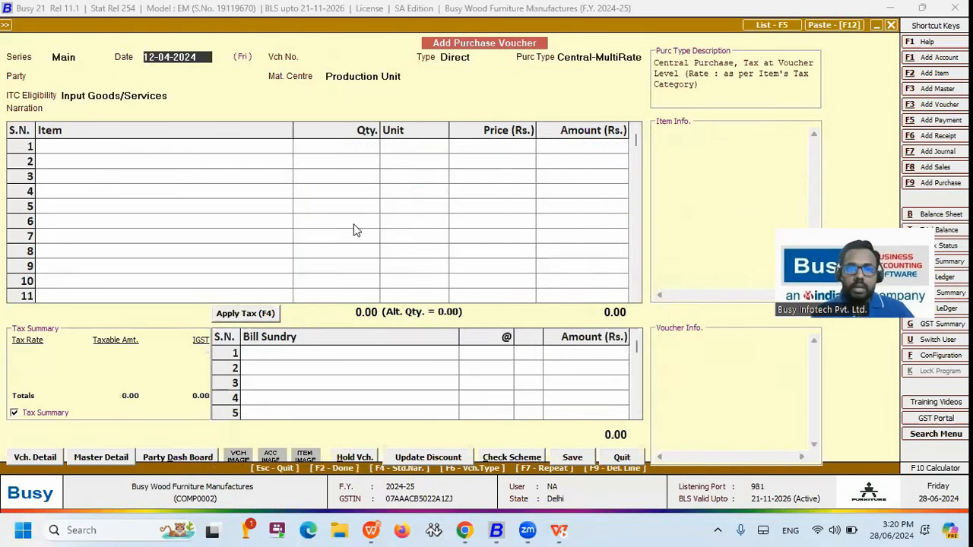
Quit purchase voucher entry and open the alphabetical closing stock status report with balances only.
{"action": "key", "text": "Escape"}
{"action": "key", "text": "Up"}
{"action": "key", "text": "Up"}
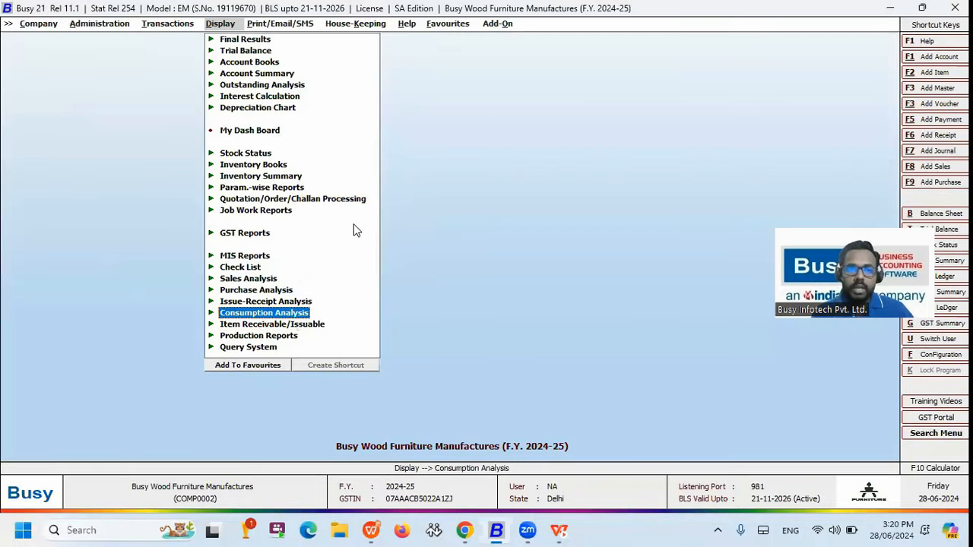
{"action": "key", "text": "Up"}
{"action": "key", "text": "Up"}
{"action": "key", "text": "Up"}
{"action": "key", "text": "Up"}
{"action": "key", "text": "Up"}
{"action": "key", "text": "Up"}
{"action": "key", "text": "Up"}
{"action": "key", "text": "Up"}
{"action": "key", "text": "Up"}
{"action": "key", "text": "Up"}
{"action": "key", "text": "Up"}
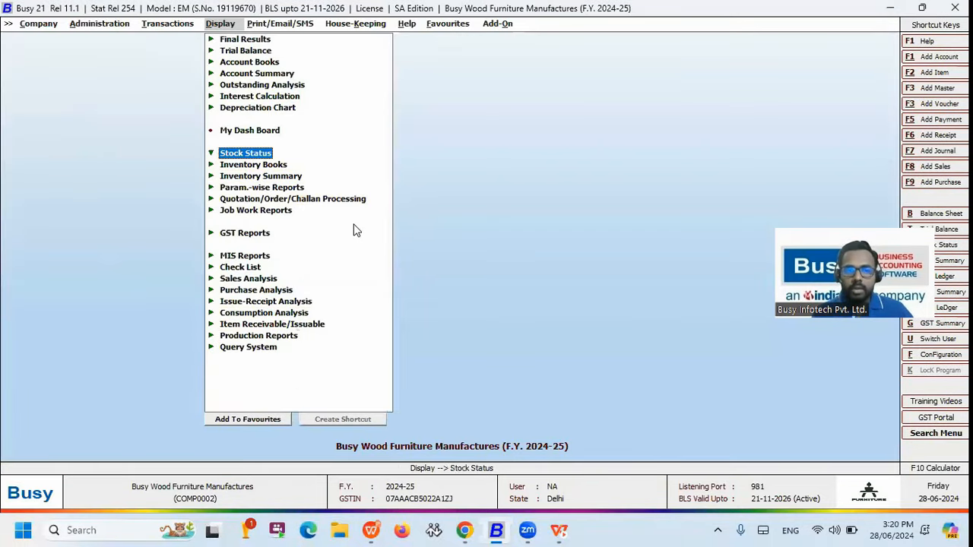
{"action": "key", "text": "Return"}
{"action": "key", "text": "Return"}
{"action": "key", "text": "Return"}
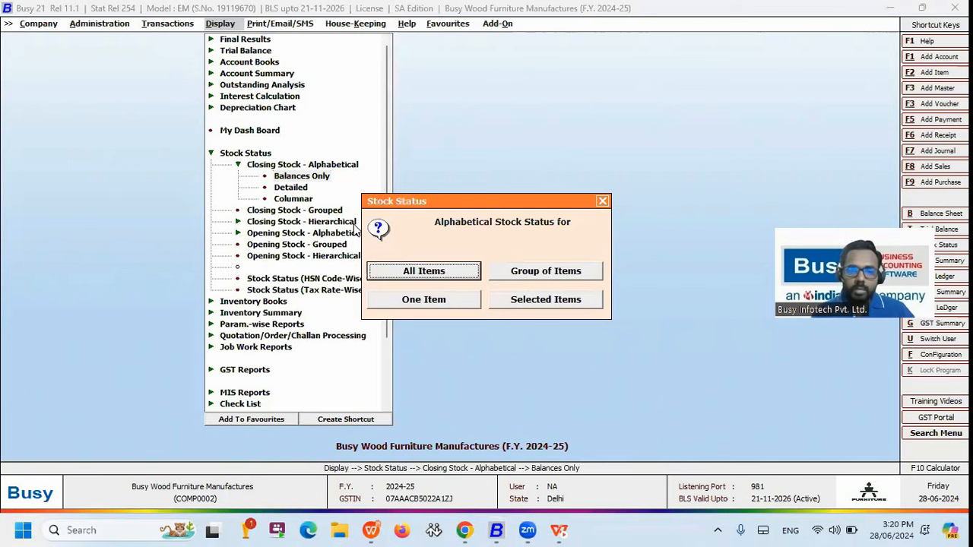
Display the stock status for all items across all material centres as on 05-06-2024.
{"action": "key", "text": "Return"}
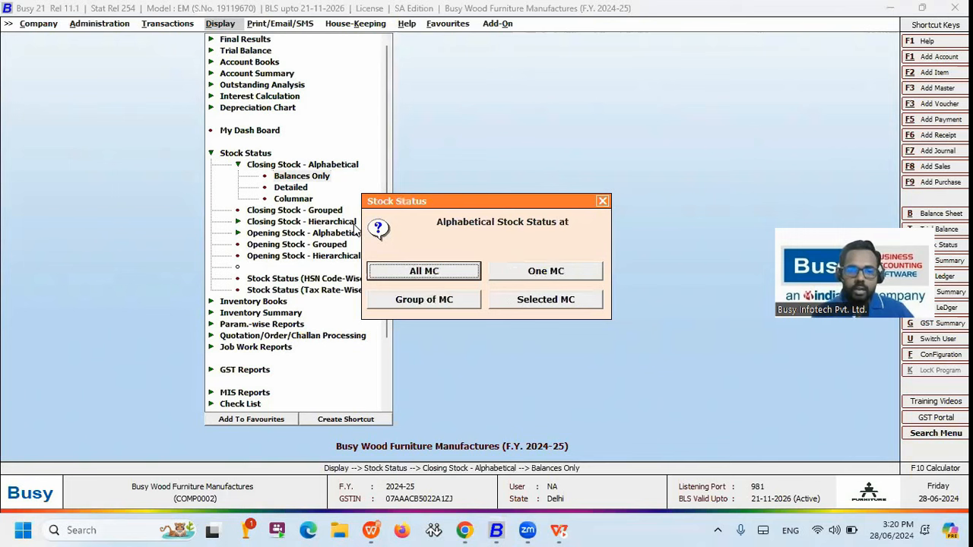
{"action": "key", "text": "Right"}
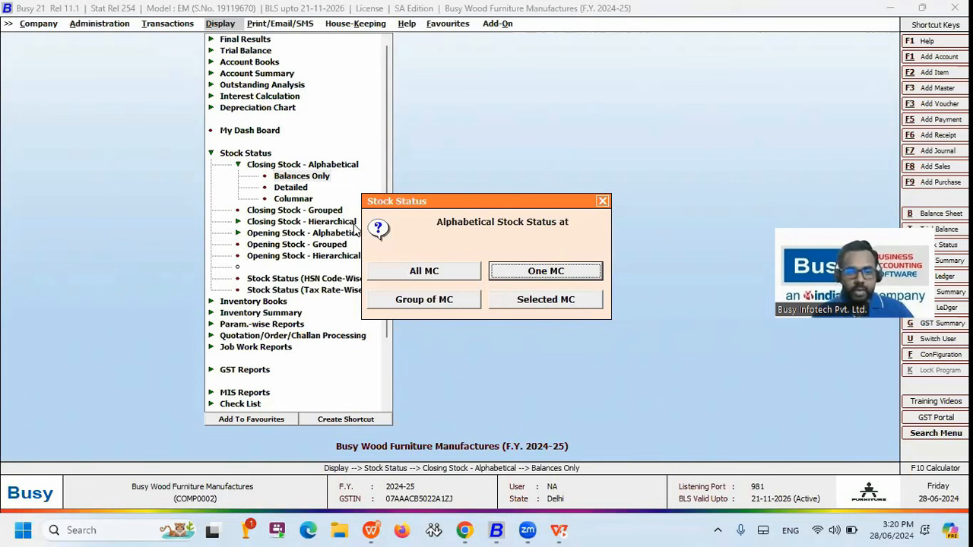
{"action": "key", "text": "Escape"}
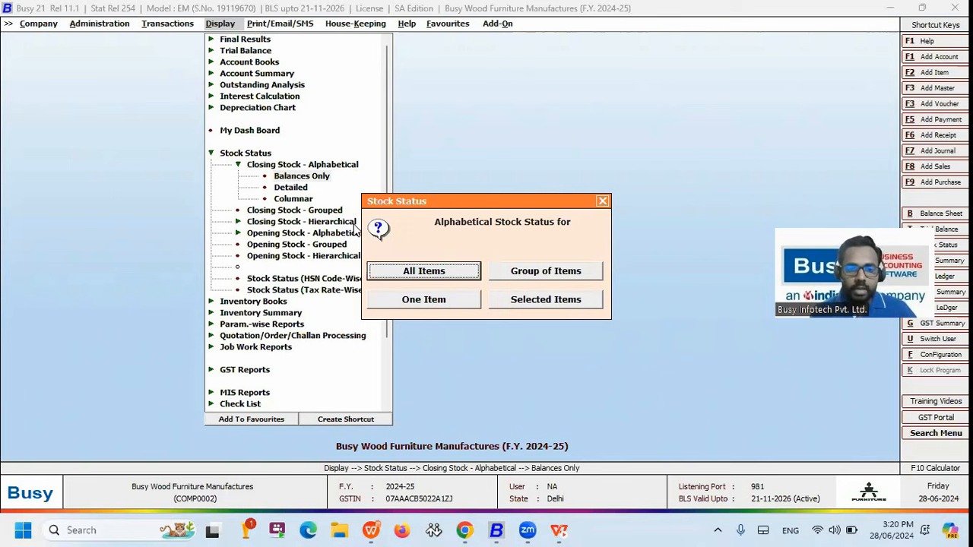
{"action": "key", "text": "Right"}
{"action": "key", "text": "Right"}
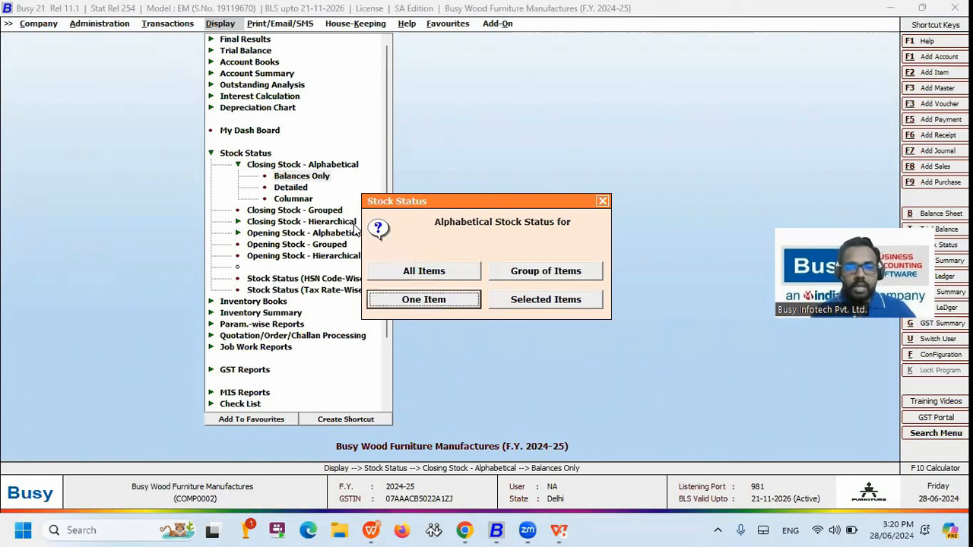
{"action": "key", "text": "Left"}
{"action": "key", "text": "Return"}
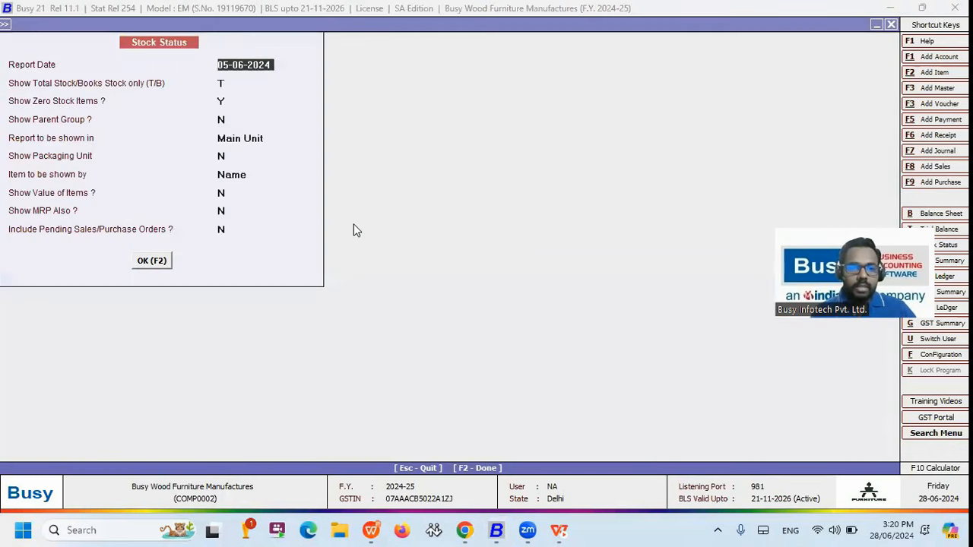
{"action": "key", "text": "F2"}
Examine the stock quantities of the raw materials and finished items in the stock status report.
{"action": "key", "text": "shift+Down"}
{"action": "key", "text": "shift+Down"}
{"action": "key", "text": "shift+Down"}
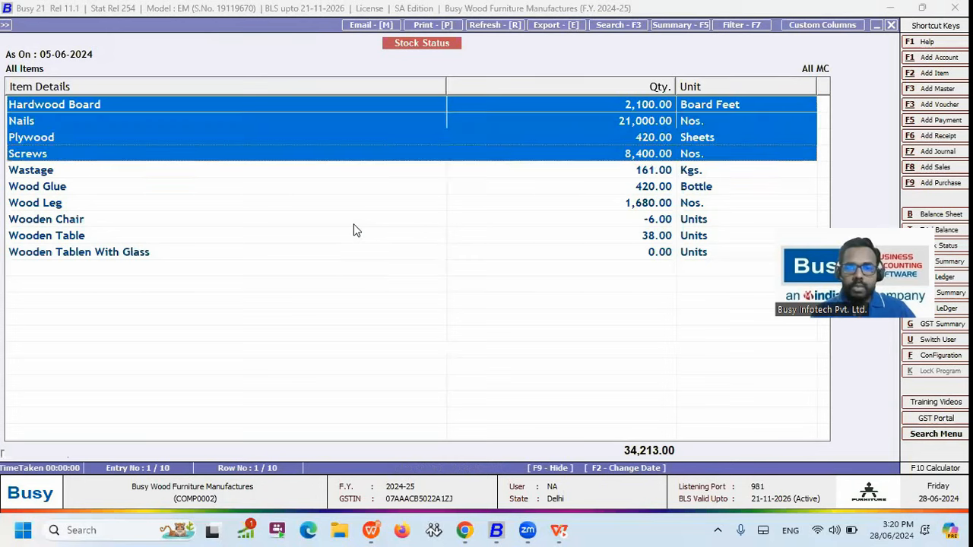
{"action": "key", "text": "shift+Down"}
{"action": "key", "text": "shift+Down"}
{"action": "key", "text": "shift+Down"}
{"action": "key", "text": "shift+Down"}
{"action": "key", "text": "shift+Down"}
{"action": "key", "text": "shift+Down"}
{"action": "key", "text": "Up"}
{"action": "key", "text": "Up"}
{"action": "key", "text": "Up"}
{"action": "key", "text": "Up"}
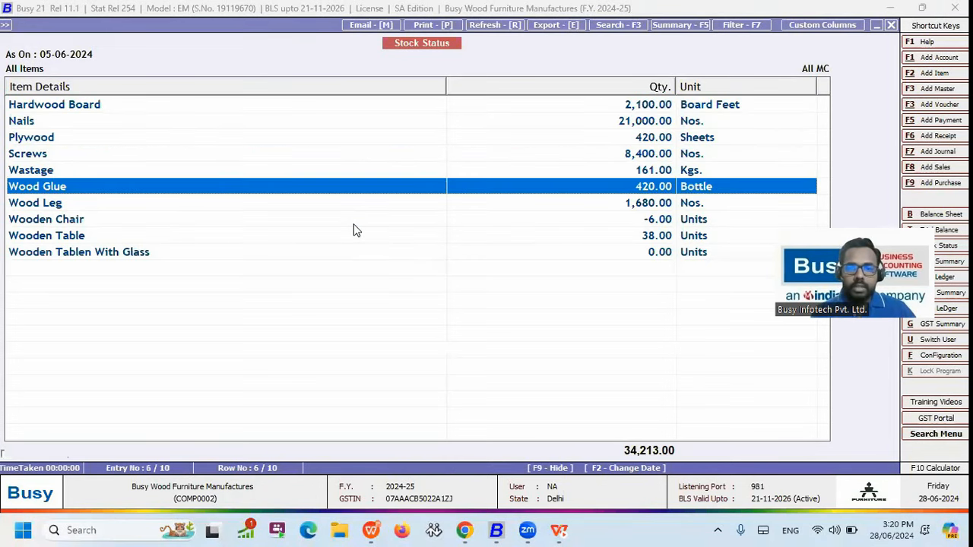
Display the stock status report again with the value of items shown.
{"action": "key", "text": "Escape"}
{"action": "key", "text": "Return"}
{"action": "key", "text": "Return"}
{"action": "key", "text": "Return"}
{"action": "key", "text": "Return"}
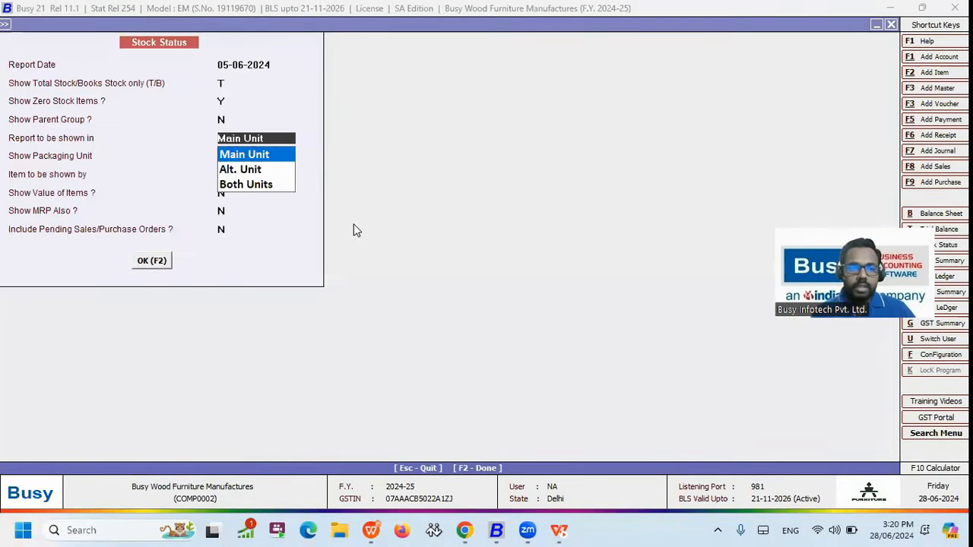
{"action": "key", "text": "Return"}
{"action": "key", "text": "Return"}
{"action": "key", "text": "Return"}
{"action": "key", "text": "y"}
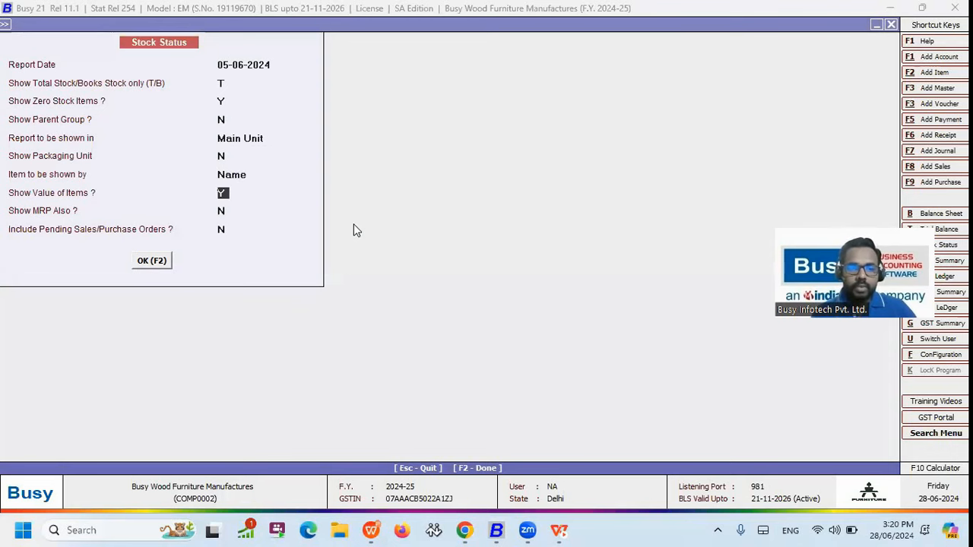
{"action": "key", "text": "F2"}
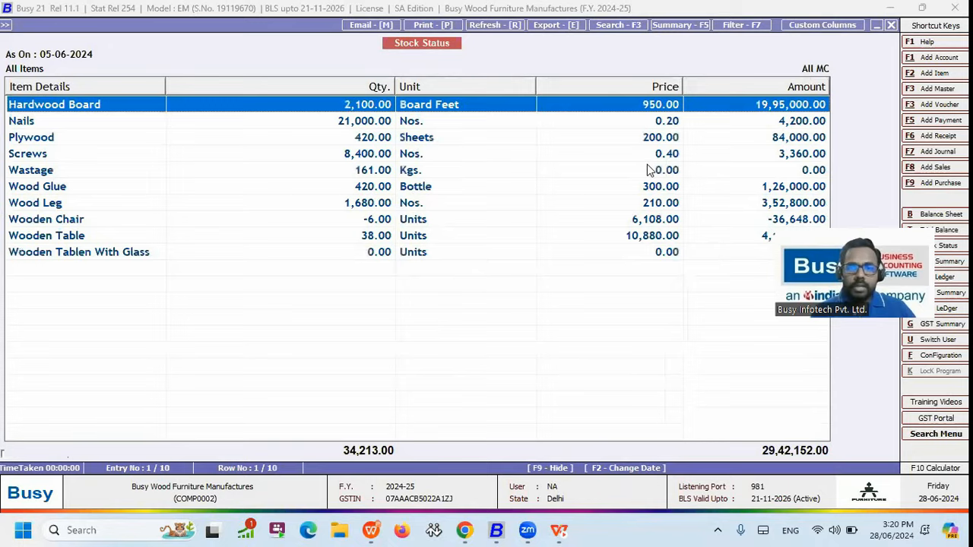
Close the stock status report and display the columnar, material-centre-wise stock status for all items as on 05-06-2024.
{"action": "key", "text": "Escape"}
{"action": "key", "text": "Escape"}
{"action": "key", "text": "Escape"}
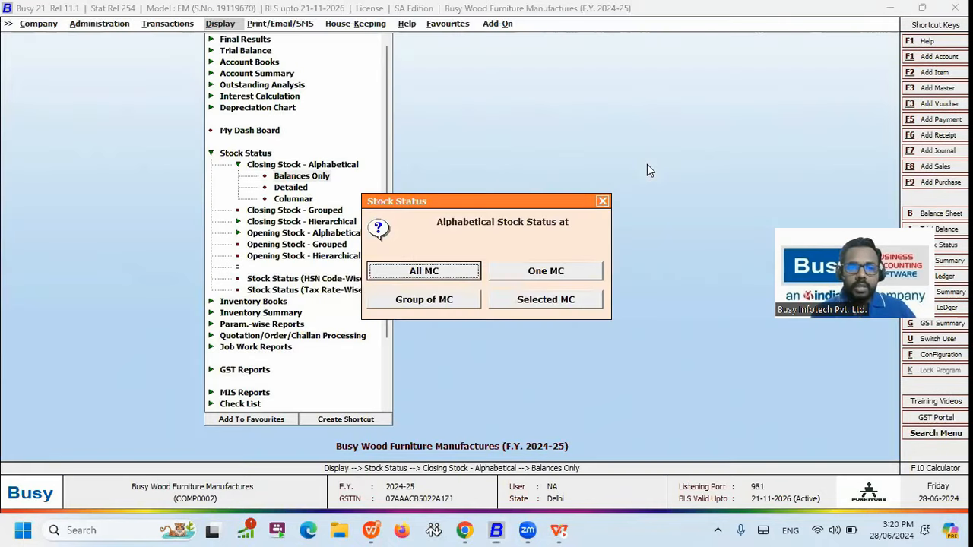
{"action": "key", "text": "Return"}
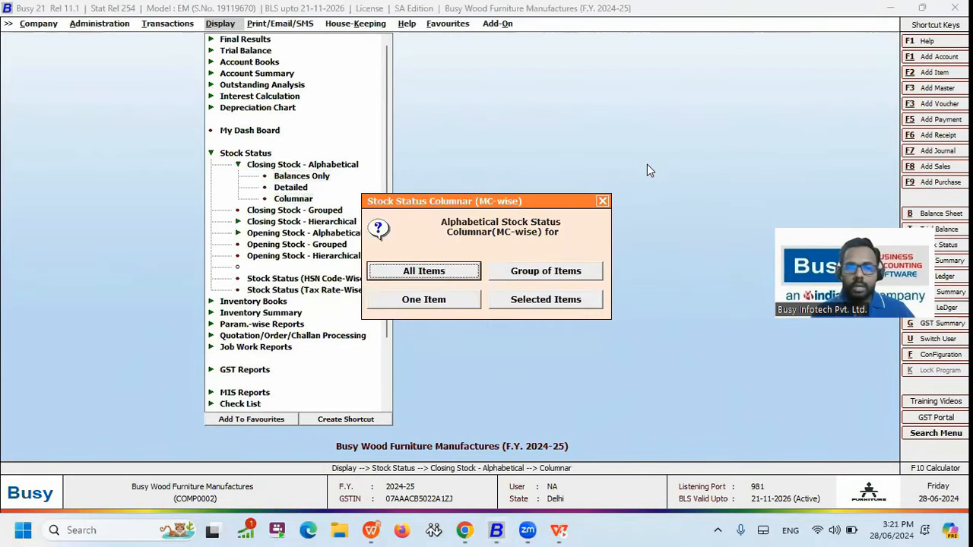
{"action": "key", "text": "Return"}
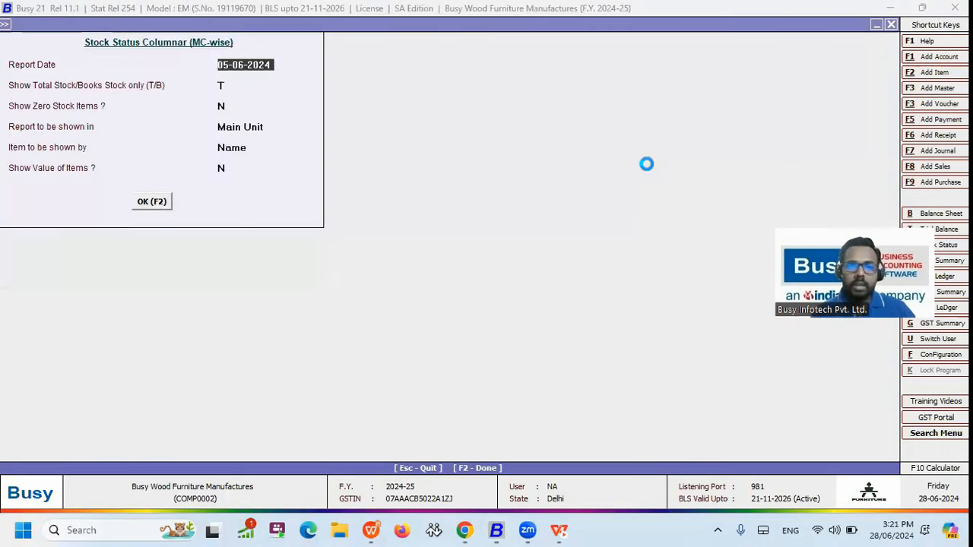
{"action": "key", "text": "F2"}
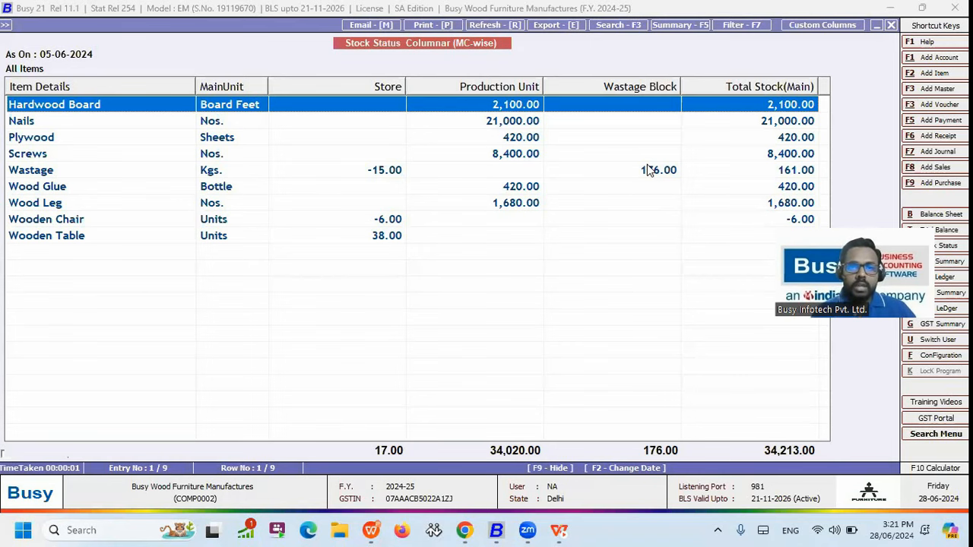
Close the columnar stock report and start adding a new production voucher dated 25-04-2024, up to the BOM selection.
{"action": "key", "text": "Escape"}
{"action": "key", "text": "Escape"}
{"action": "key", "text": "Escape"}
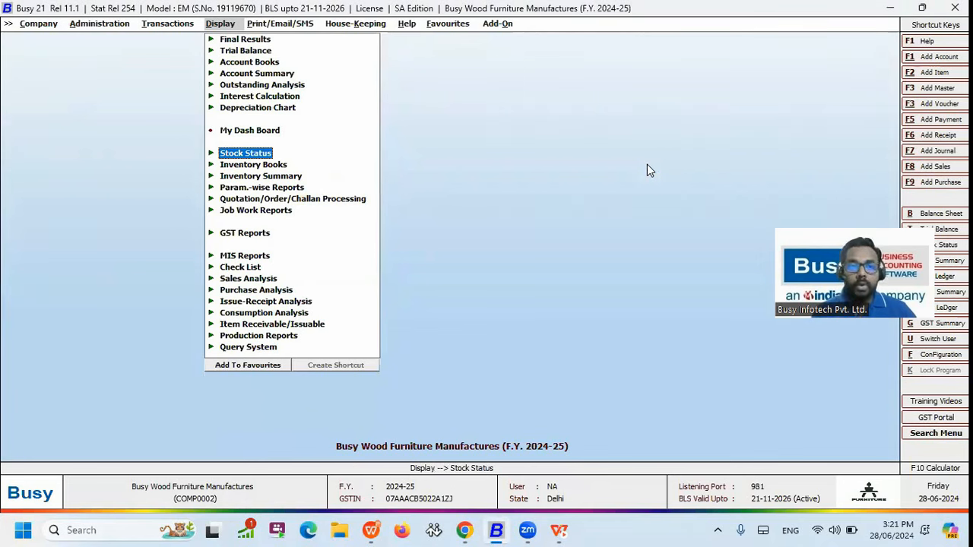
{"action": "key", "text": "Left"}
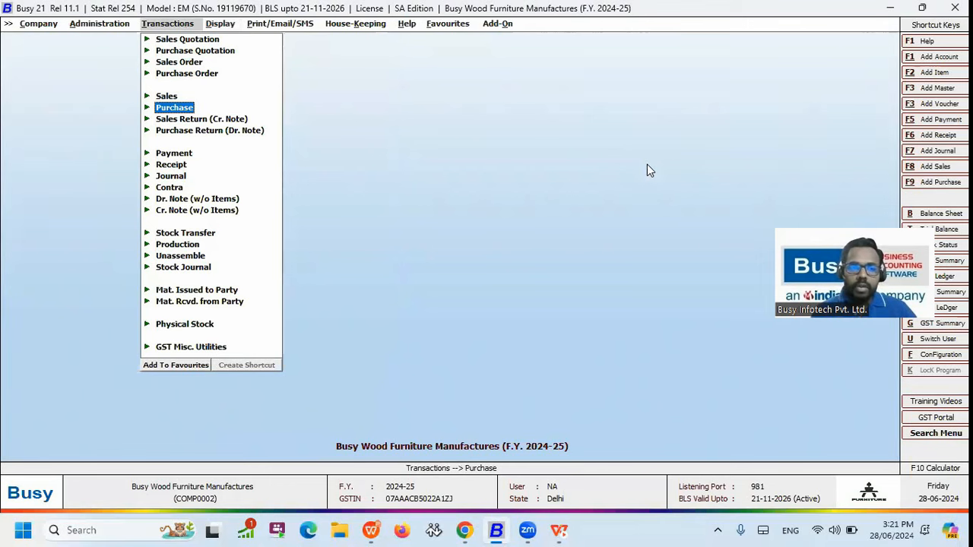
{"action": "key", "text": "Up"}
{"action": "key", "text": "Up"}
{"action": "key", "text": "Up"}
{"action": "key", "text": "u"}
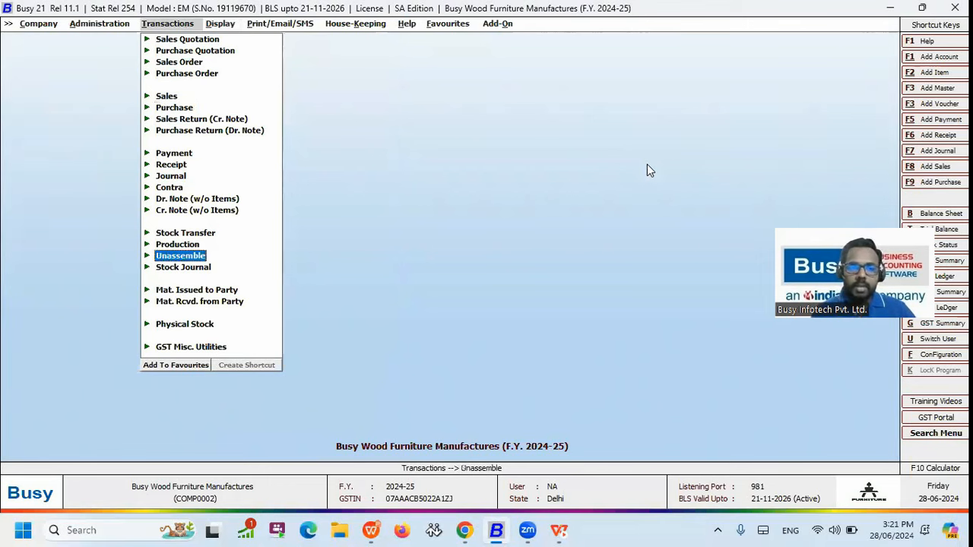
{"action": "key", "text": "c"}
{"action": "key", "text": "Down"}
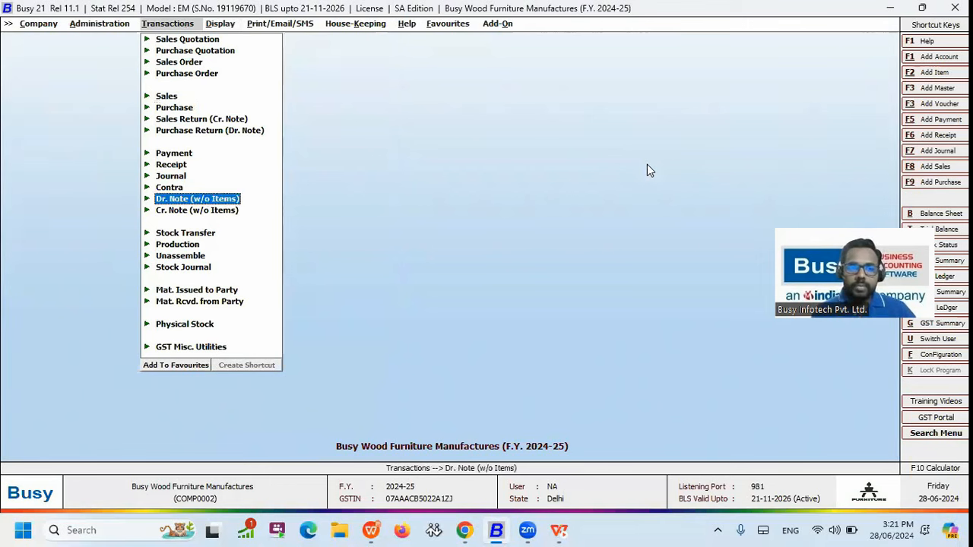
{"action": "key", "text": "p"}
{"action": "key", "text": "Return"}
{"action": "key", "text": "Return"}
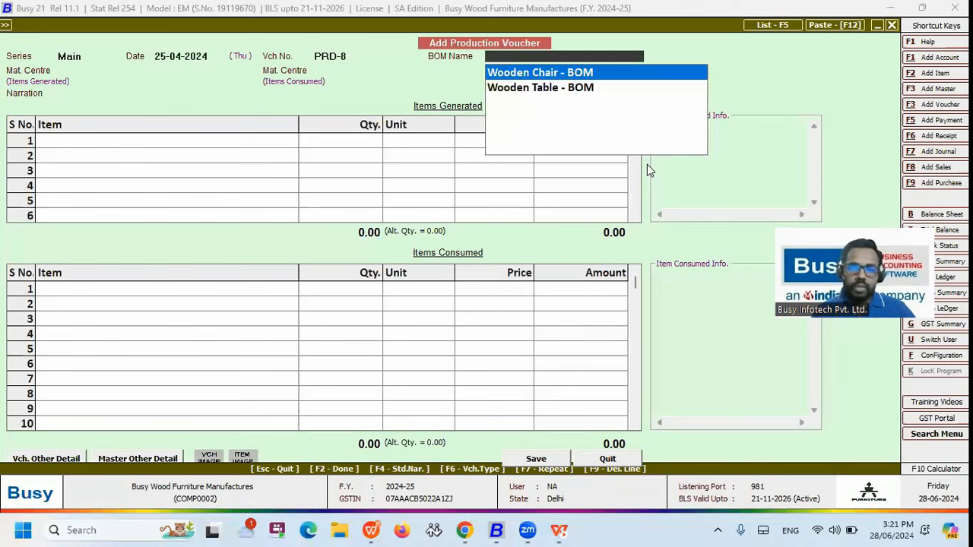
Choose Wooden Chair - BOM for a quantity of 40 and keep Store as the material centre for the generated items.
{"action": "key", "text": "Return"}
{"action": "type", "text": "40"}
{"action": "key", "text": "Return"}
{"action": "key", "text": "Return"}
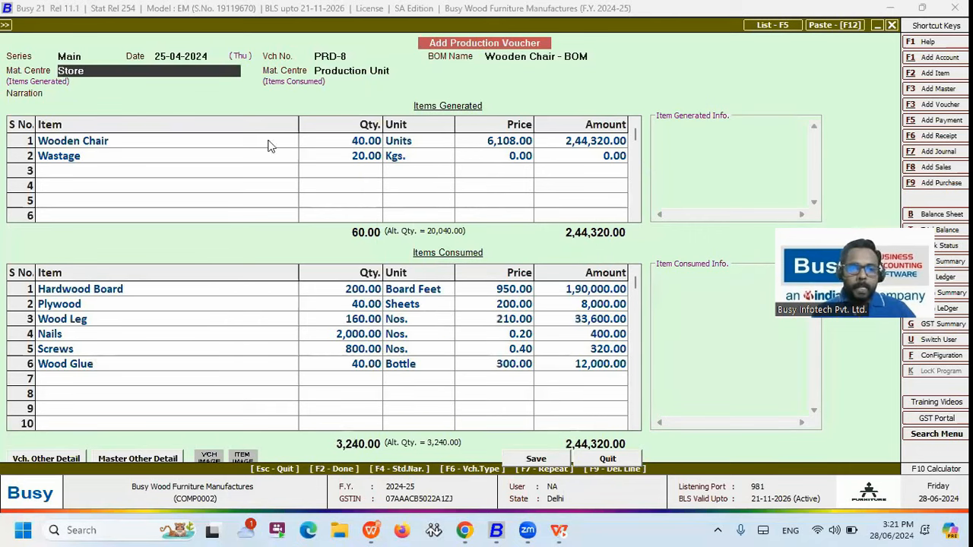
{"action": "key", "text": "Return"}
Examine the quantities, units and prices of the generated items and the consumed raw materials in the production voucher.
{"action": "left_click_drag", "start_coordinate": [197, 284], "coordinate": [588, 370]}
{"action": "left_click_drag", "start_coordinate": [435, 291], "coordinate": [564, 349]}
{"action": "left_click", "coordinate": [237, 162]}
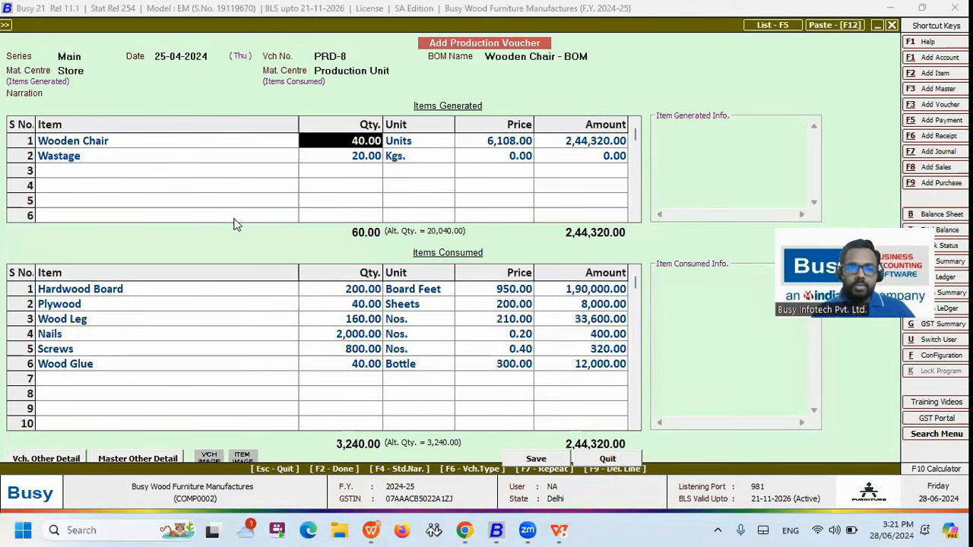
{"action": "left_click", "coordinate": [136, 295]}
{"action": "mouse_move", "coordinate": [364, 357]}
{"action": "left_mouse_down"}
{"action": "mouse_move", "coordinate": [363, 291]}
{"action": "mouse_move", "coordinate": [374, 371]}
{"action": "left_mouse_up"}
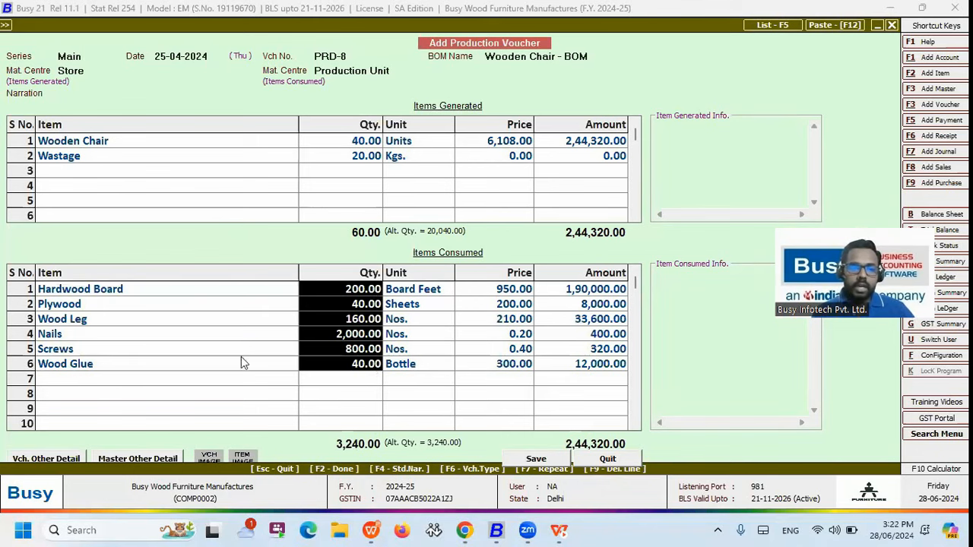
{"action": "left_click", "coordinate": [364, 158]}
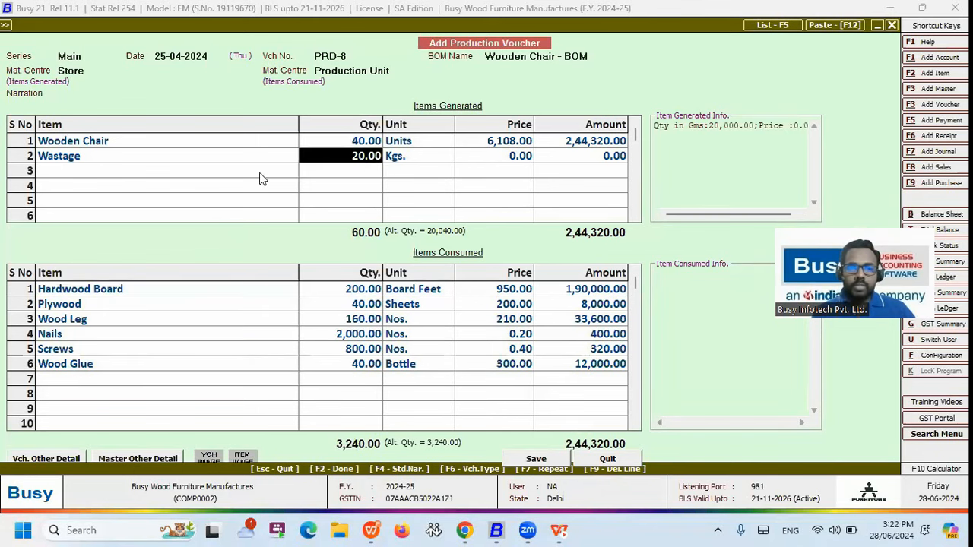
{"action": "left_click", "coordinate": [257, 159]}
{"action": "left_click", "coordinate": [365, 143]}
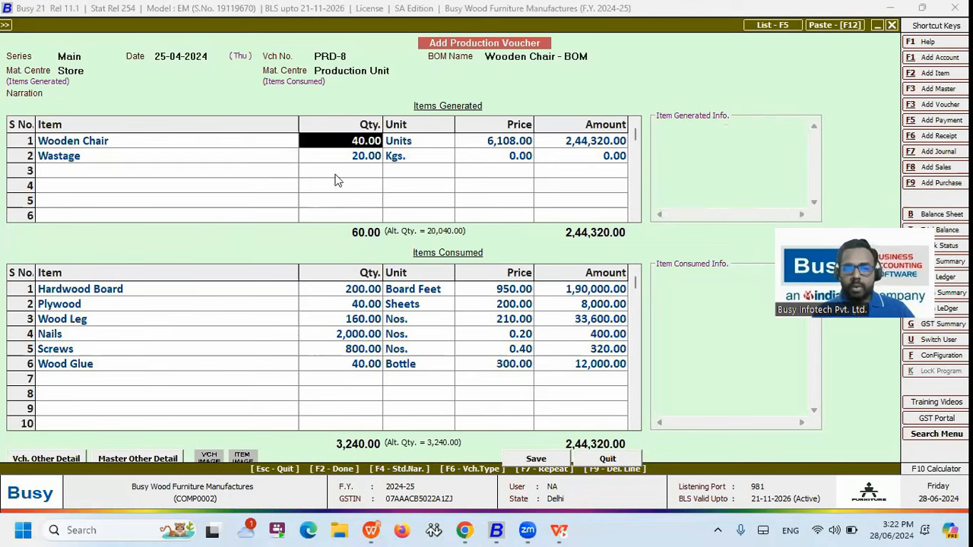
{"action": "left_click", "coordinate": [355, 160]}
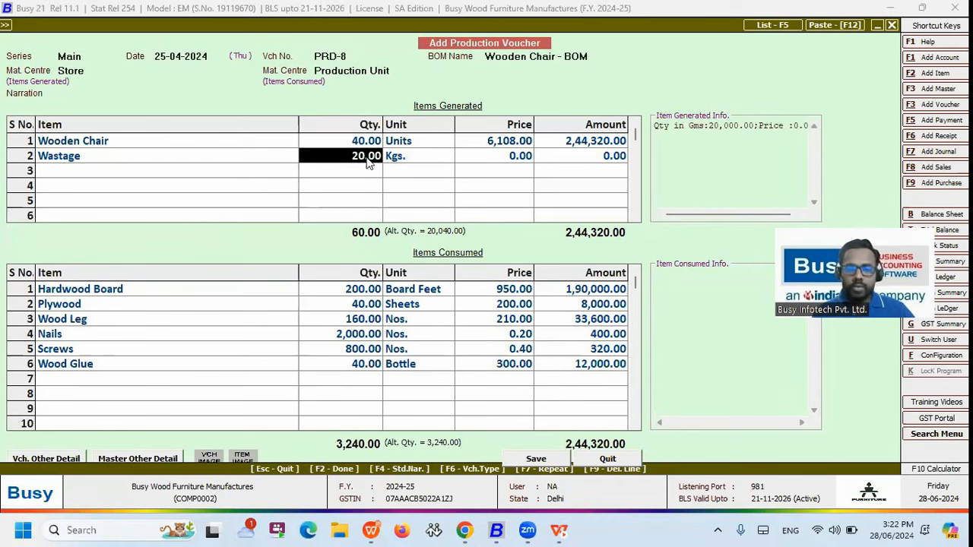
{"action": "left_click", "coordinate": [399, 162]}
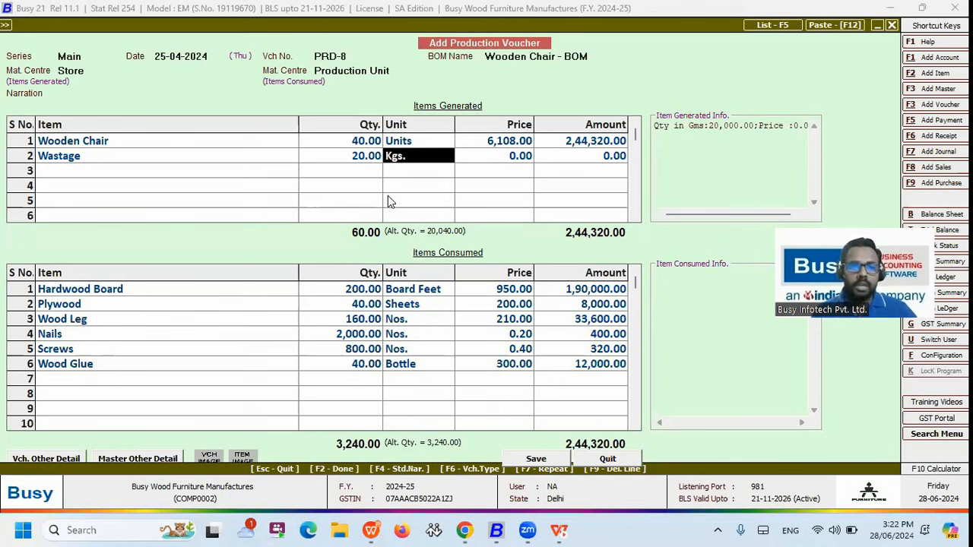
{"action": "key", "text": "Tab"}
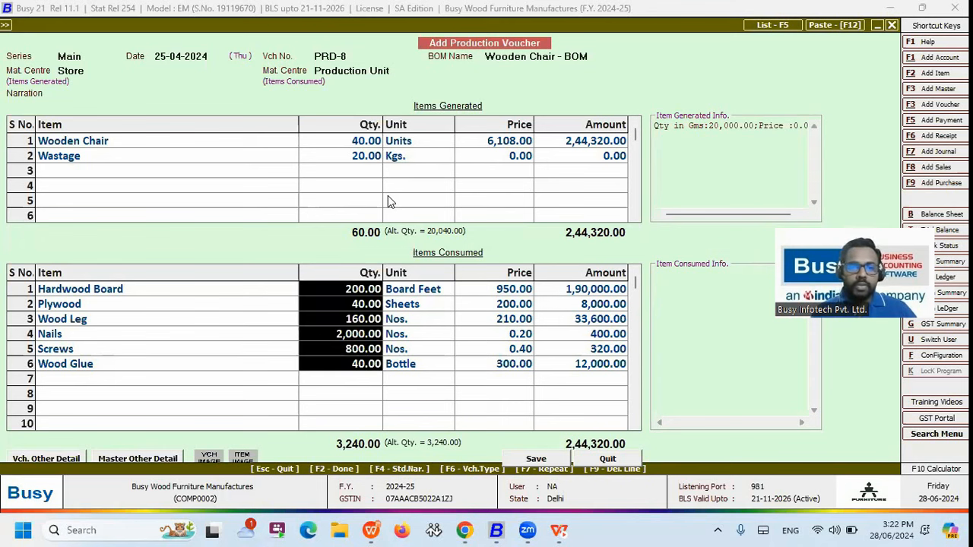
{"action": "left_click", "coordinate": [518, 141]}
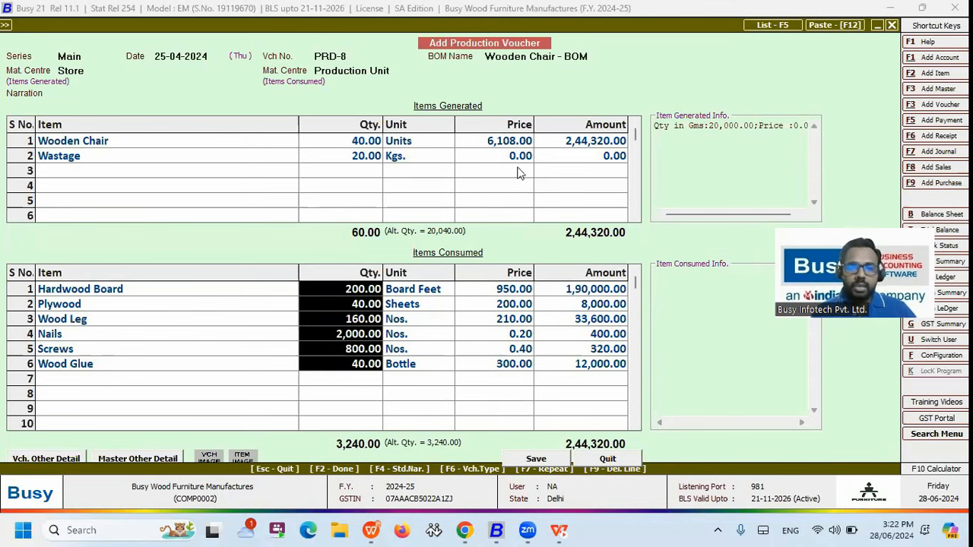
Start the Wooden Chair's parameterized stock details with a first line of shape Rectangle, colour Teak Finish and material Teak.
{"action": "left_click", "coordinate": [288, 144]}
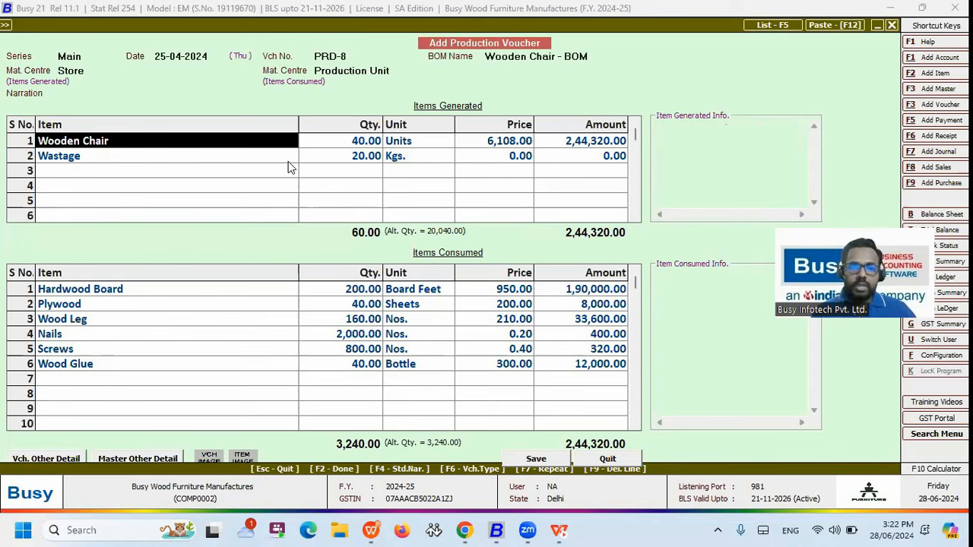
{"action": "key", "text": "Return"}
{"action": "key", "text": "Return"}
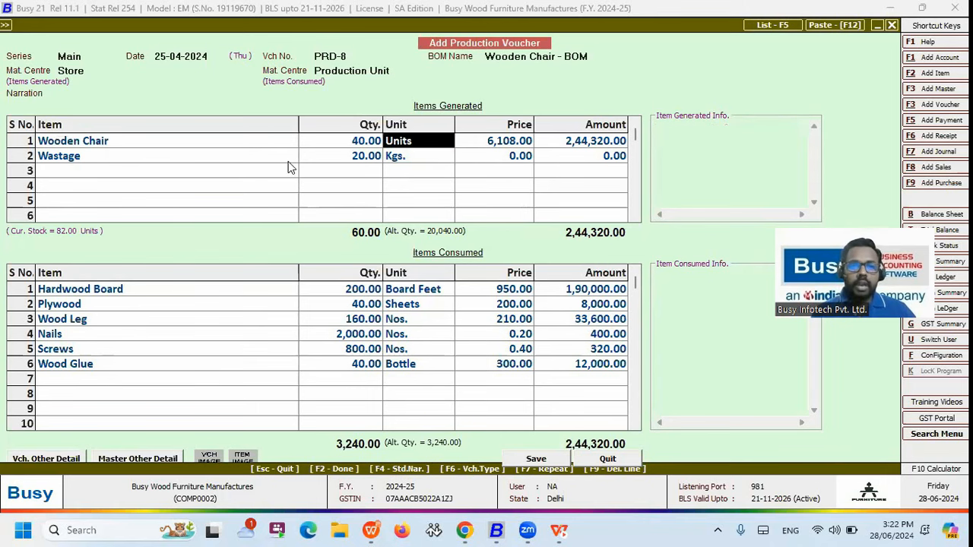
{"action": "key", "text": "Return"}
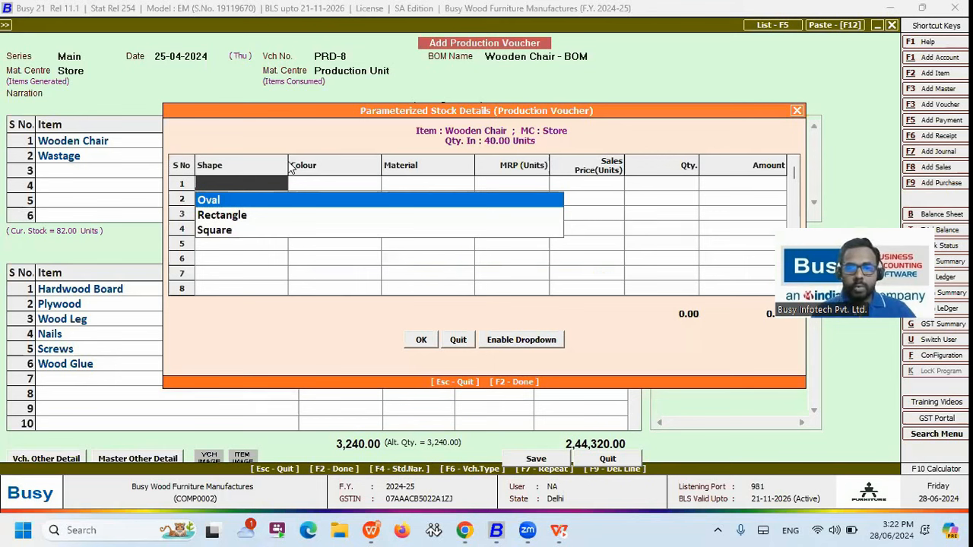
{"action": "key", "text": "Down"}
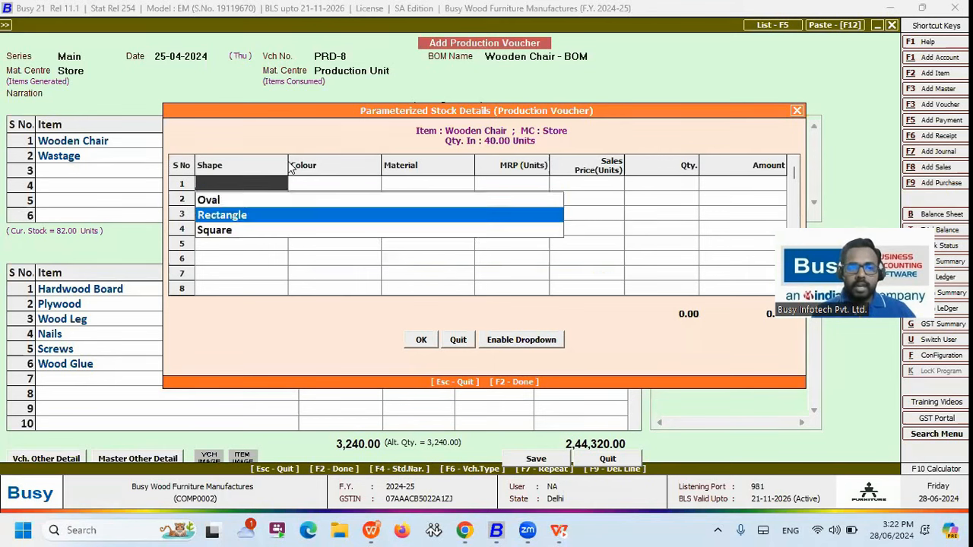
{"action": "key", "text": "Return"}
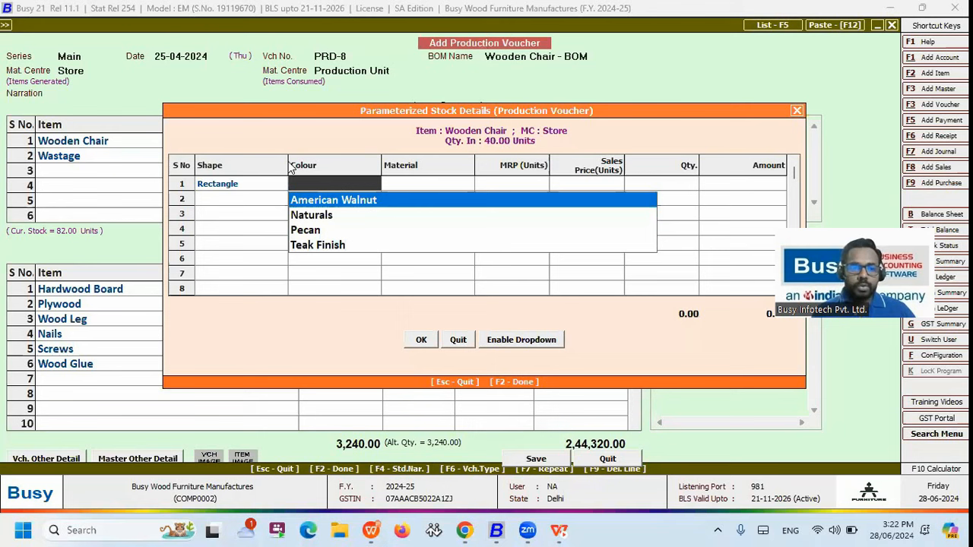
{"action": "key", "text": "Down"}
{"action": "key", "text": "Down"}
{"action": "key", "text": "Down"}
{"action": "key", "text": "Return"}
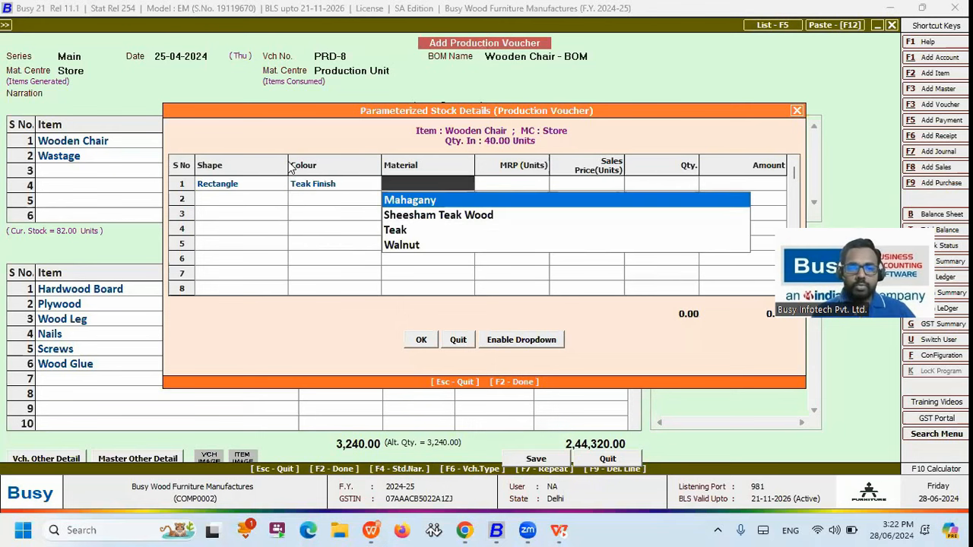
{"action": "key", "text": "Down"}
{"action": "key", "text": "Down"}
{"action": "key", "text": "Return"}
{"action": "key", "text": "Return"}
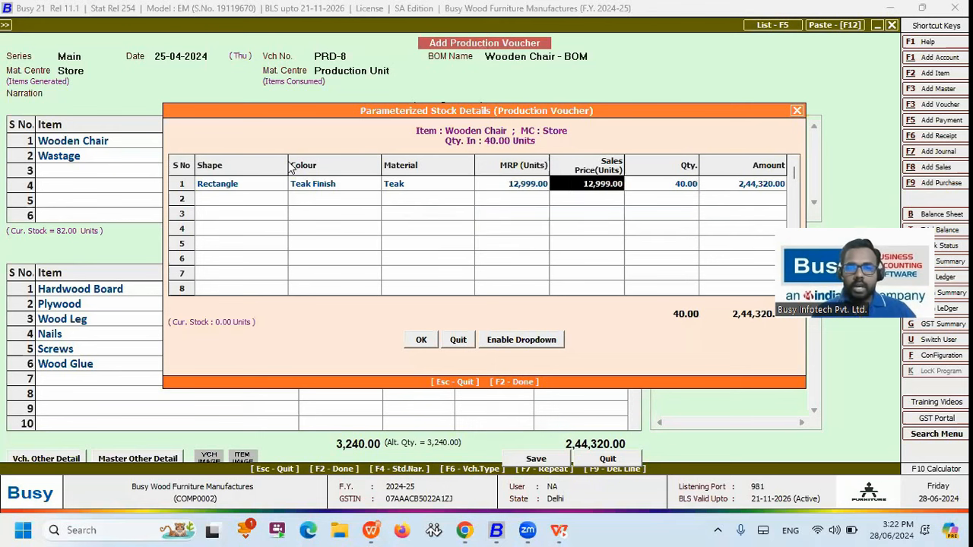
Keep the MRP and sales price of the Rectangle line and set its quantity to 10.
{"action": "key", "text": "shift+Tab"}
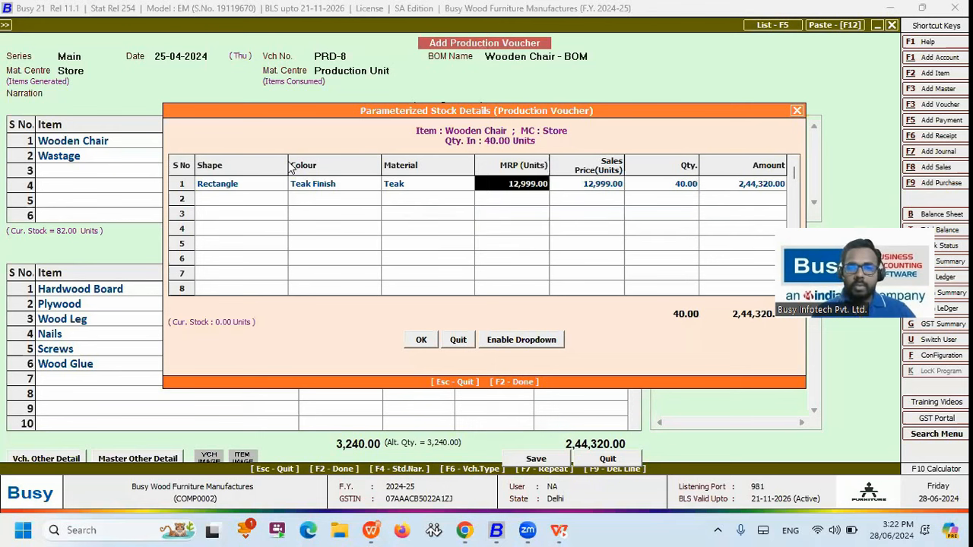
{"action": "key", "text": "Return"}
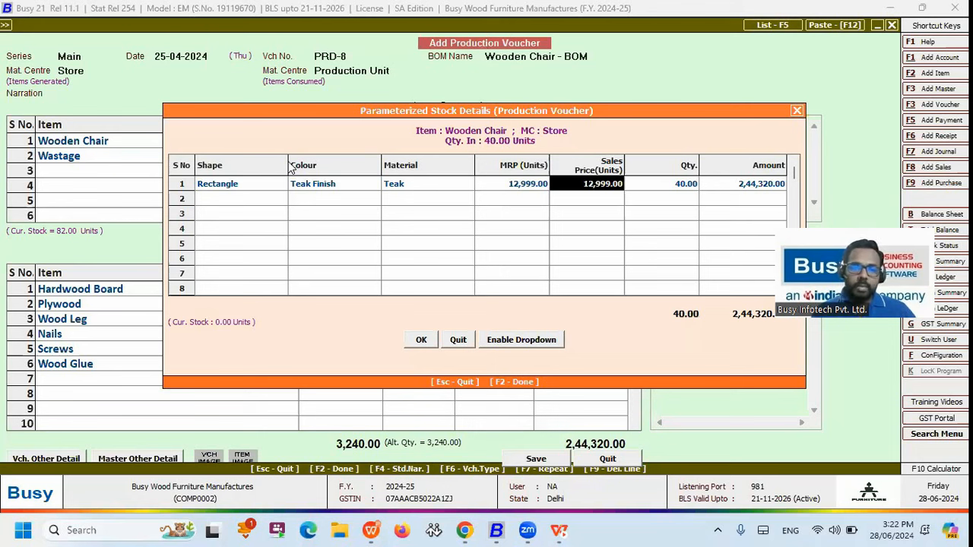
{"action": "key", "text": "shift+Tab"}
{"action": "key", "text": "Return"}
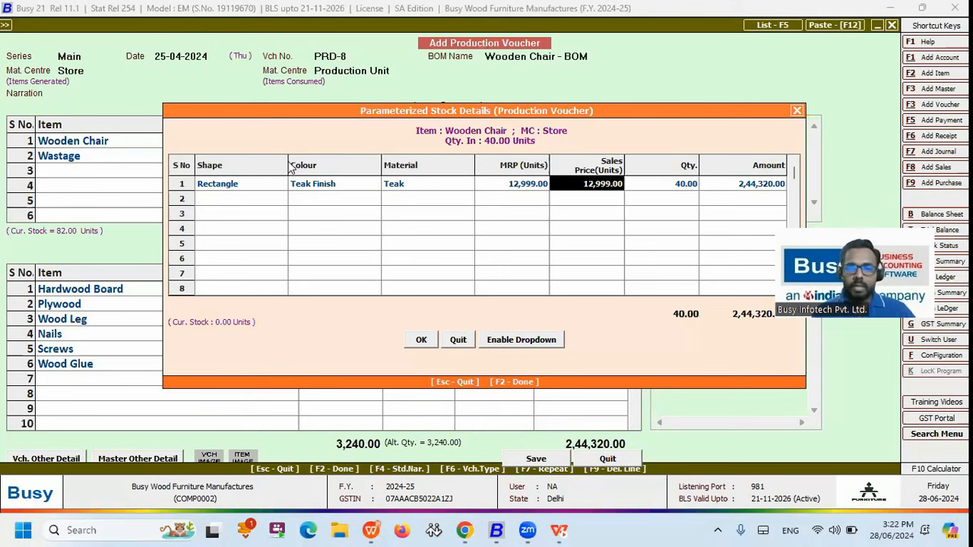
{"action": "key", "text": "Return"}
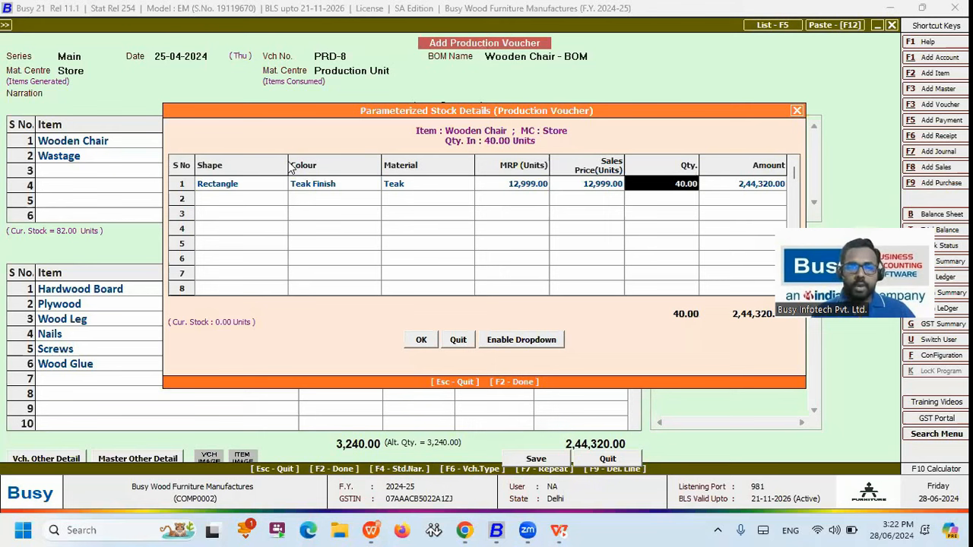
{"action": "type", "text": "10"}
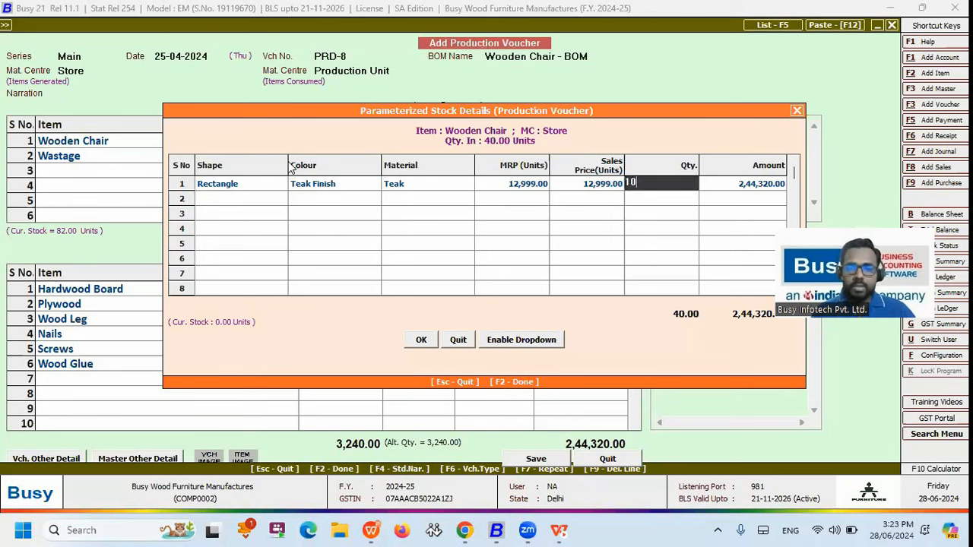
{"action": "key", "text": "Return"}
Add a second stock line with shape Oval, colour Naturals, material Mahagany, MRP 13000 and quantity 20.
{"action": "key", "text": "Down"}
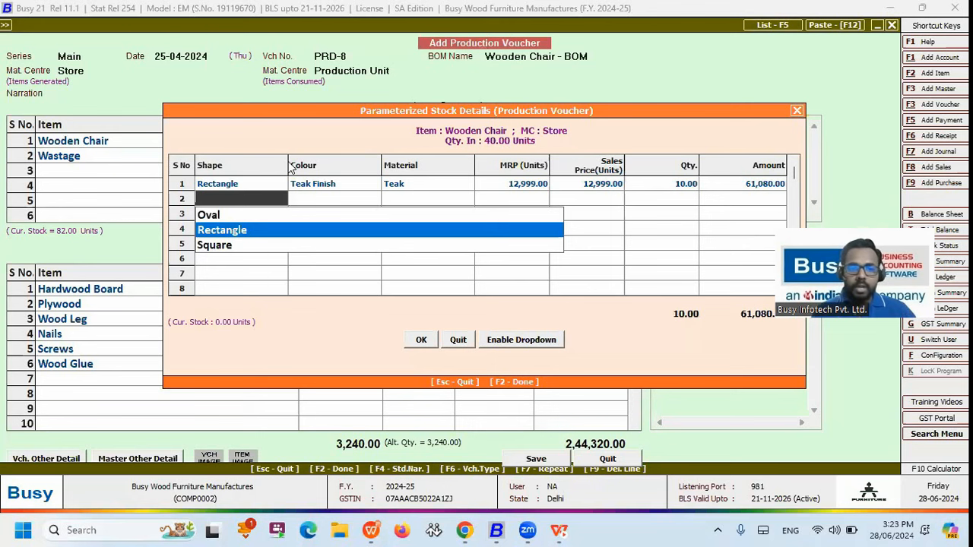
{"action": "key", "text": "Up"}
{"action": "key", "text": "Return"}
{"action": "key", "text": "Down"}
{"action": "key", "text": "Down"}
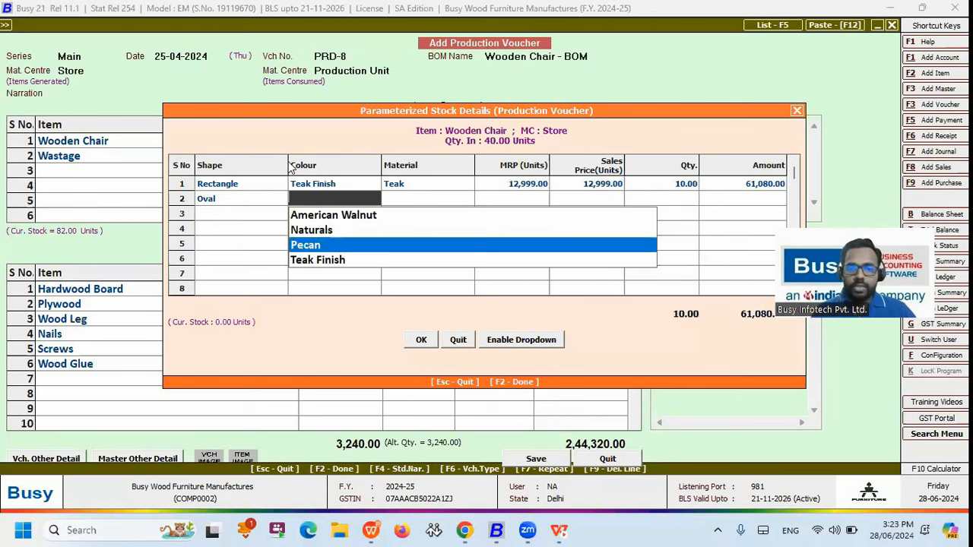
{"action": "key", "text": "Up"}
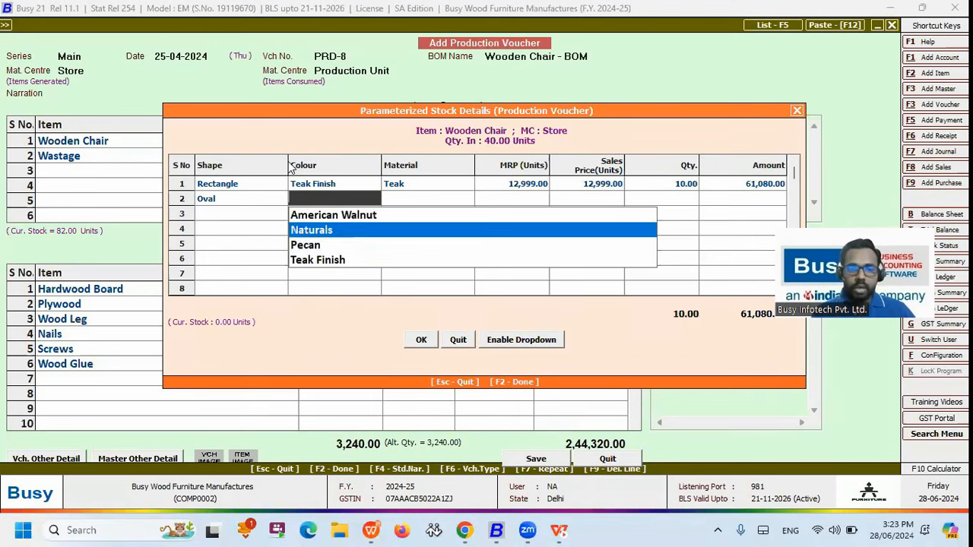
{"action": "key", "text": "Return"}
{"action": "key", "text": "Return"}
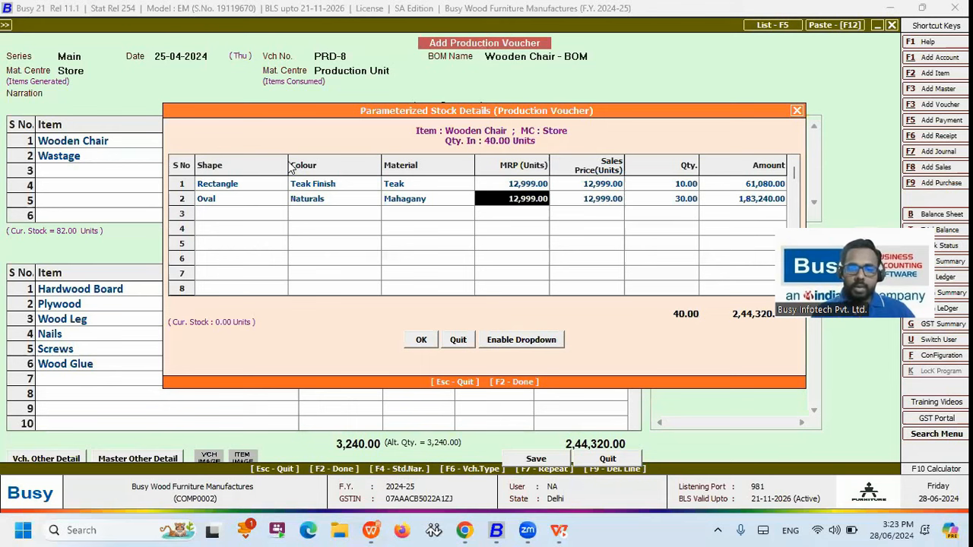
{"action": "type", "text": "13000"}
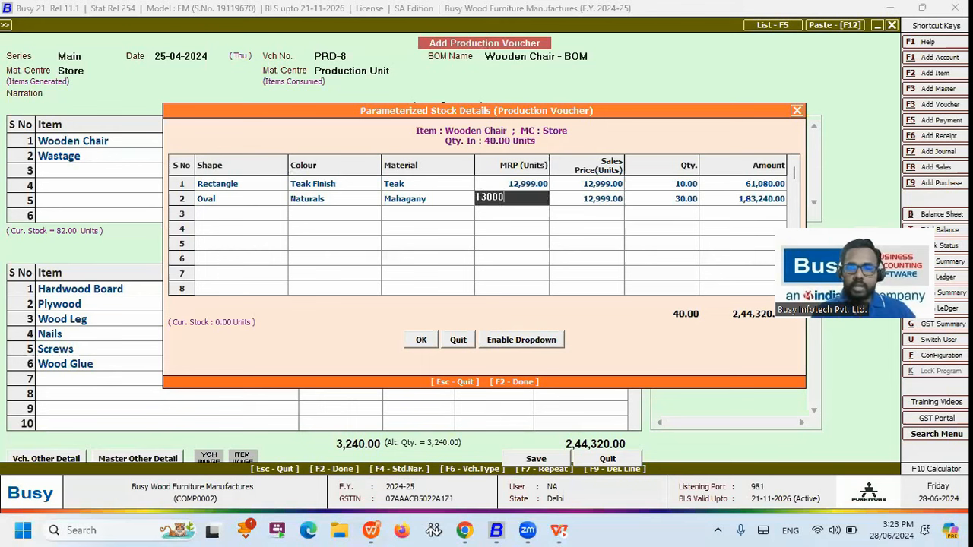
{"action": "key", "text": "Return"}
{"action": "type", "text": "20"}
{"action": "key", "text": "Return"}
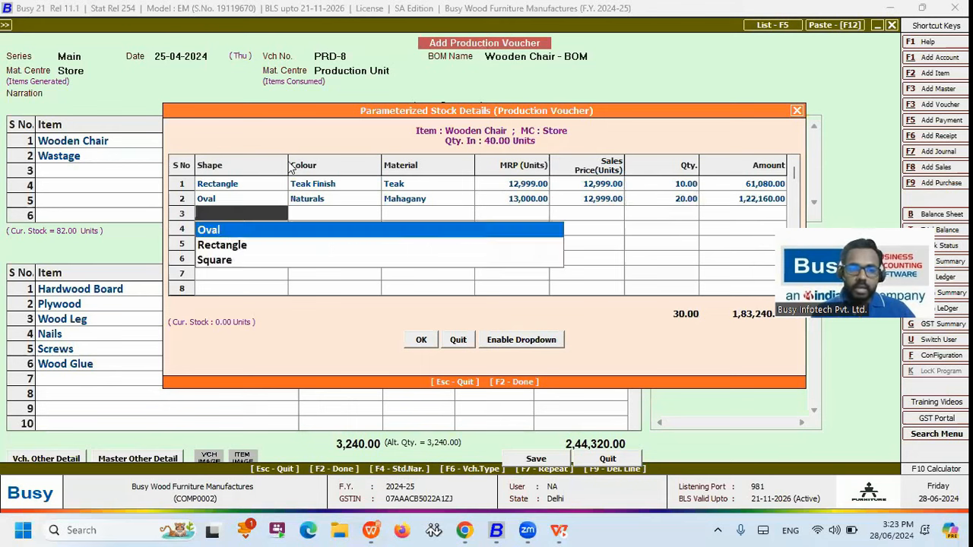
Add a third stock line with shape Square, colour American Walnut, material Walnut and quantity 10, and confirm the parameterized stock details.
{"action": "key", "text": "Down"}
{"action": "key", "text": "Down"}
{"action": "key", "text": "Return"}
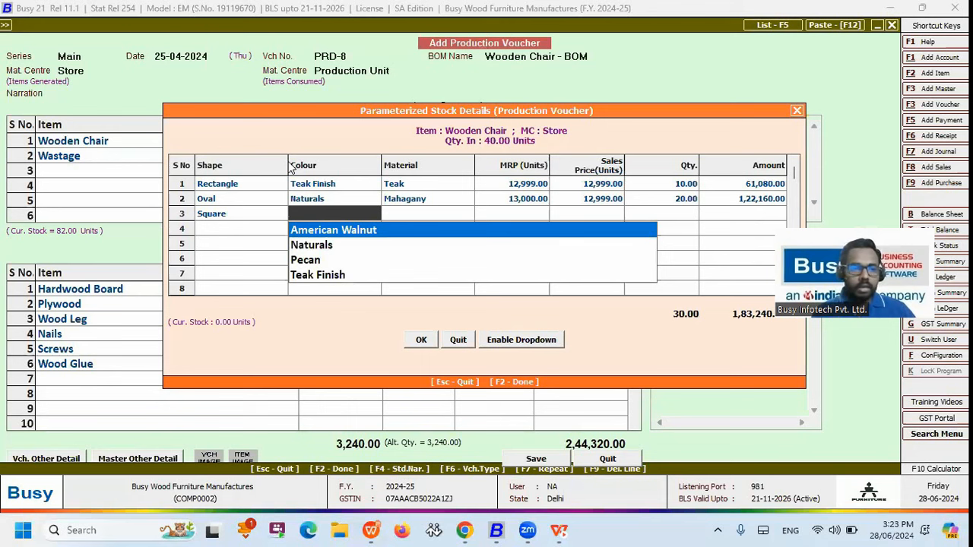
{"action": "key", "text": "Down"}
{"action": "key", "text": "Up"}
{"action": "key", "text": "Return"}
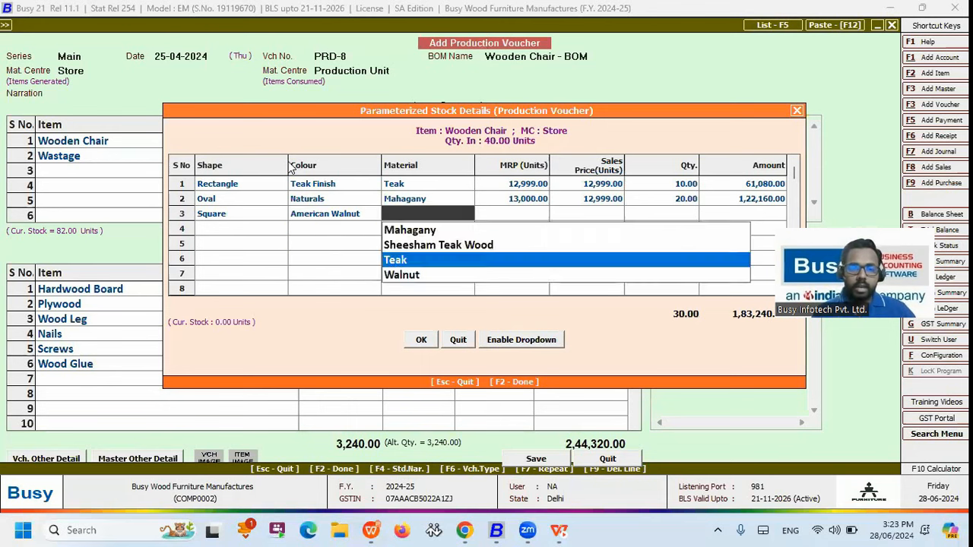
{"action": "key", "text": "Down"}
{"action": "key", "text": "Return"}
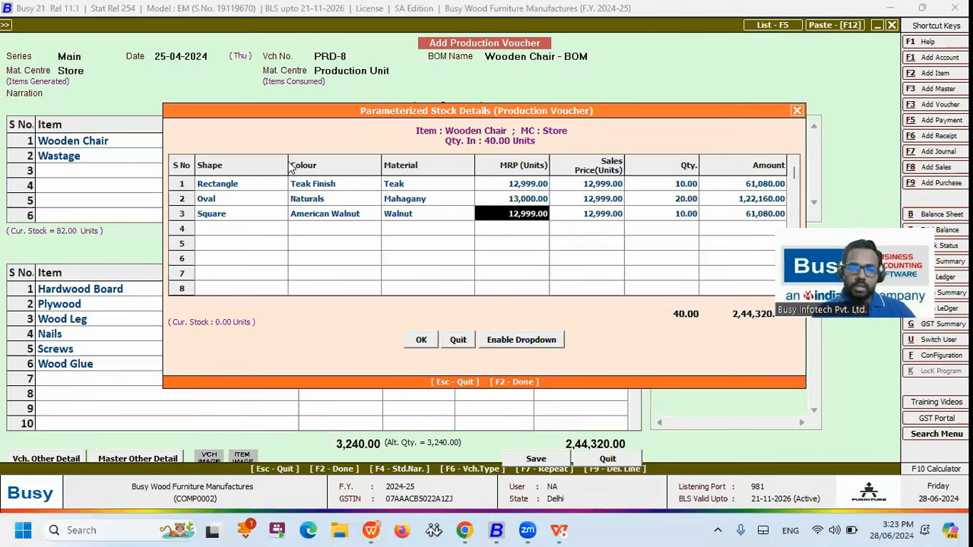
{"action": "key", "text": "Return"}
{"action": "key", "text": "Return"}
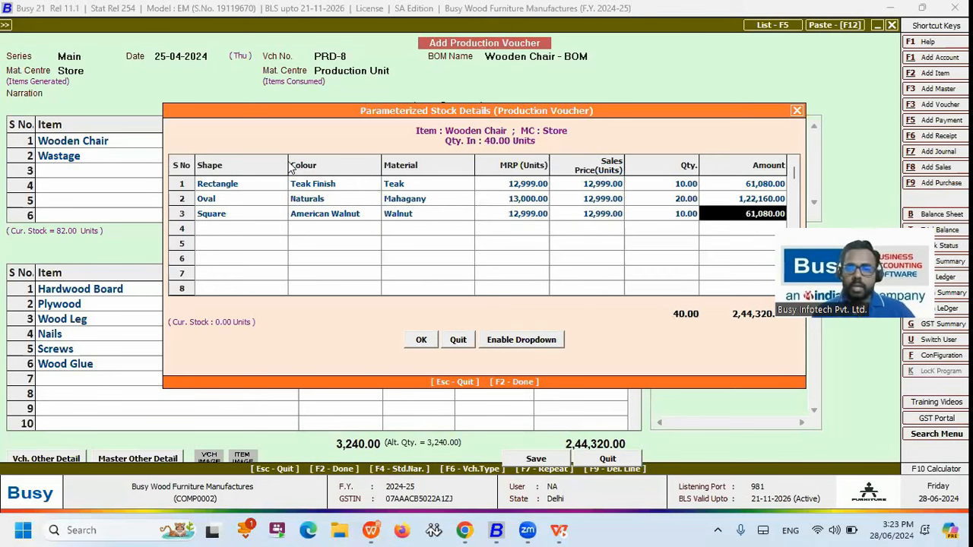
{"action": "key", "text": "Return"}
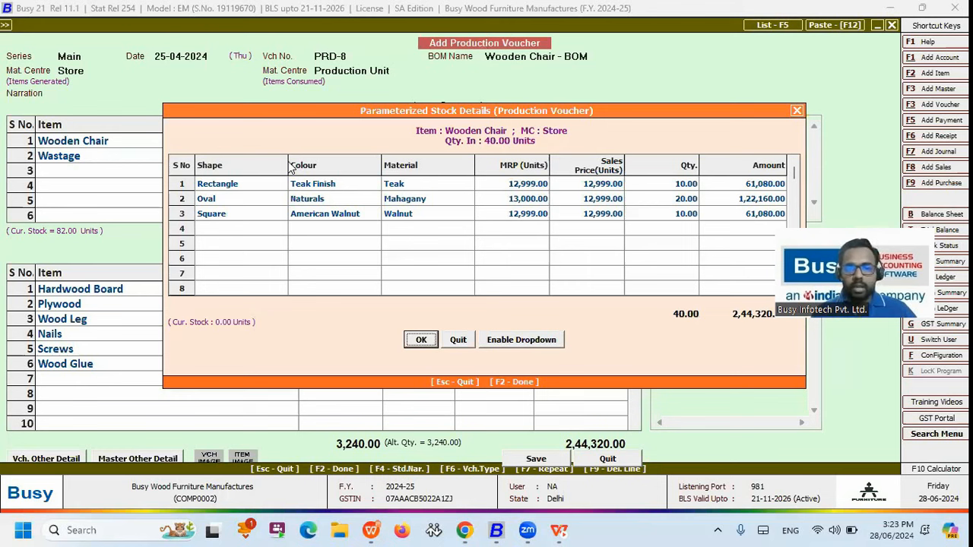
{"action": "key", "text": "Return"}
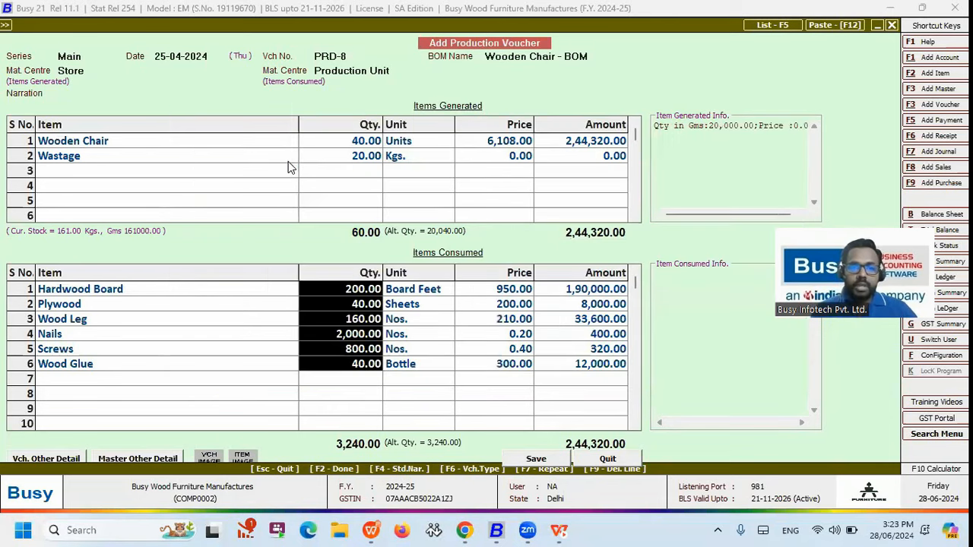
Save the production voucher and proceed to printing item barcodes from it.
{"action": "key", "text": "F2"}
{"action": "key", "text": "Return"}
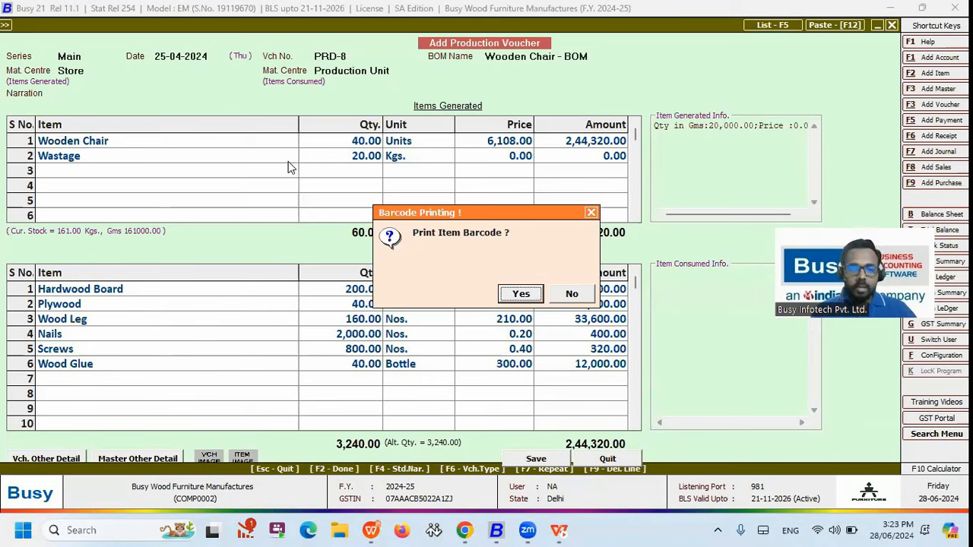
{"action": "key", "text": "n"}
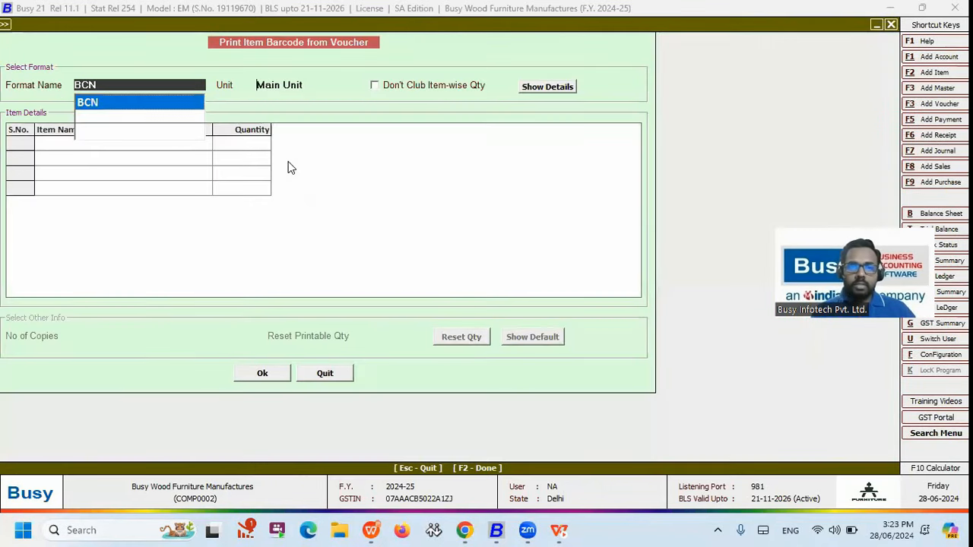
Load the voucher's items for barcode printing with format BCN, Main Unit and item-wise quantities not clubbed.
{"action": "key", "text": "Return"}
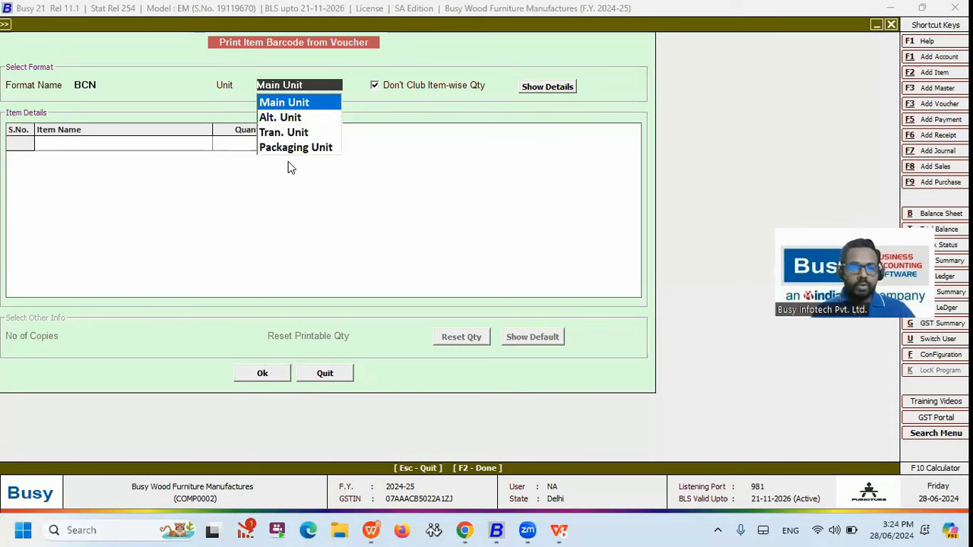
{"action": "key", "text": "Return"}
{"action": "key", "text": "Return"}
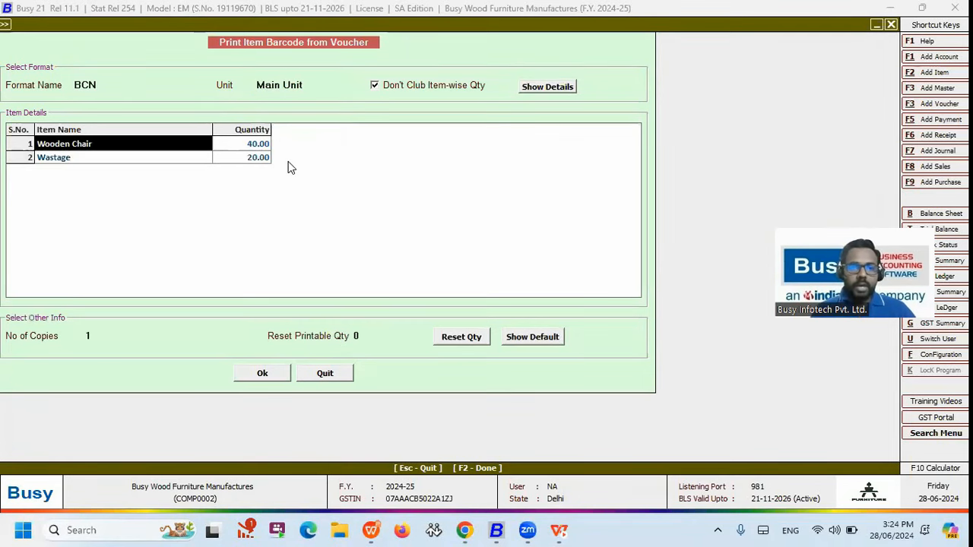
{"action": "key", "text": "Return"}
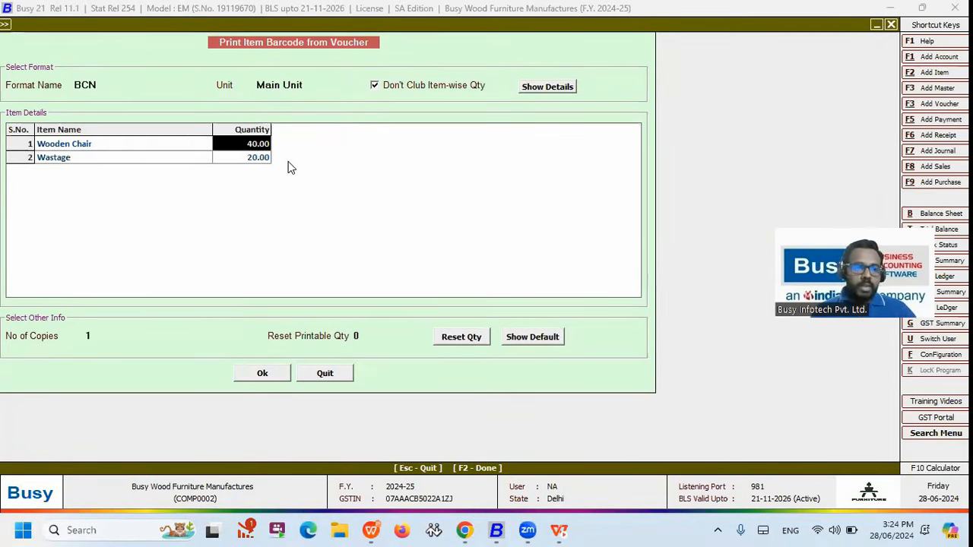
{"action": "left_click", "coordinate": [90, 86]}
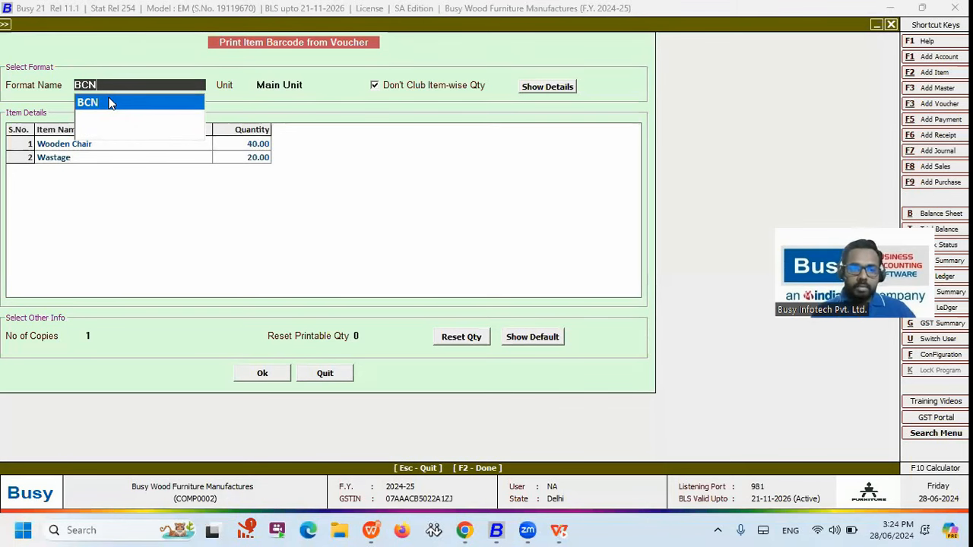
{"action": "left_click", "coordinate": [109, 102]}
{"action": "key", "text": "Return"}
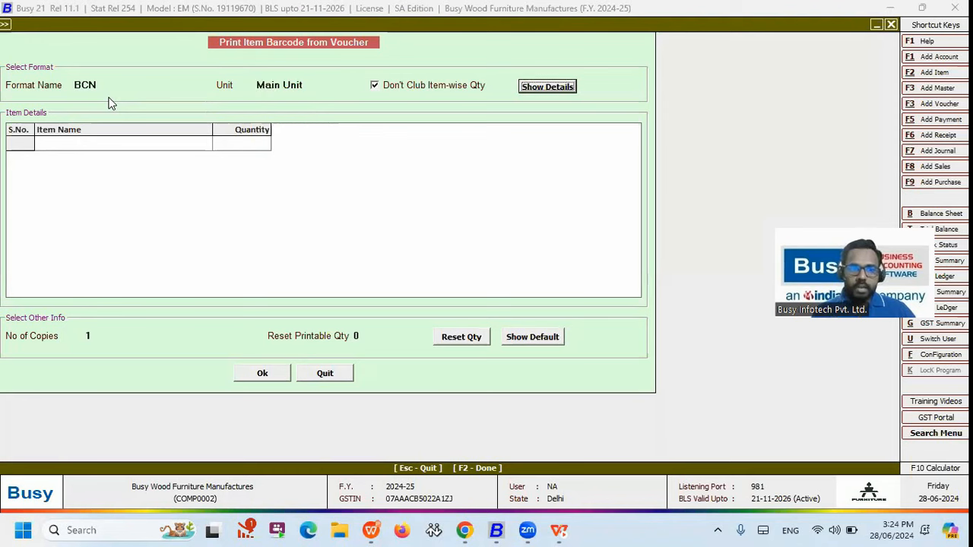
{"action": "key", "text": "Return"}
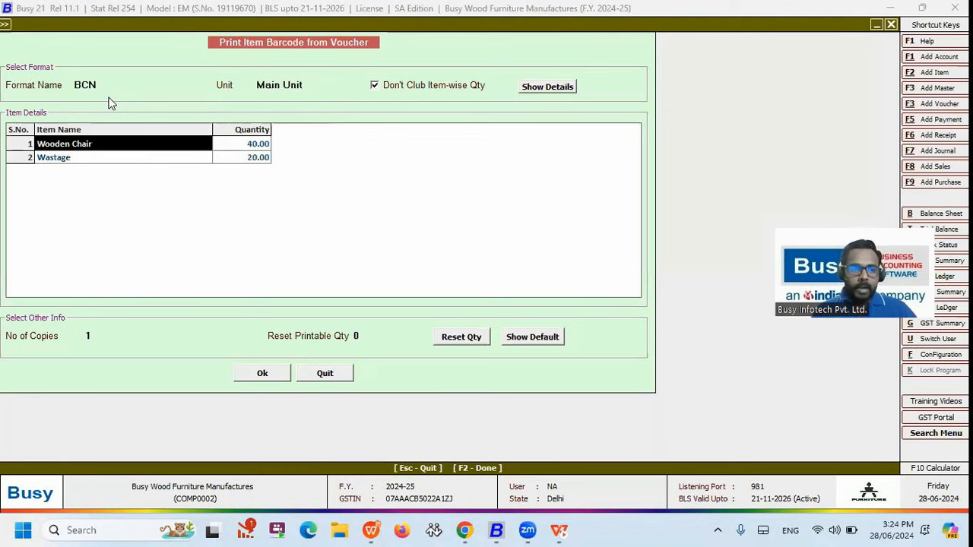
{"action": "key", "text": "Return"}
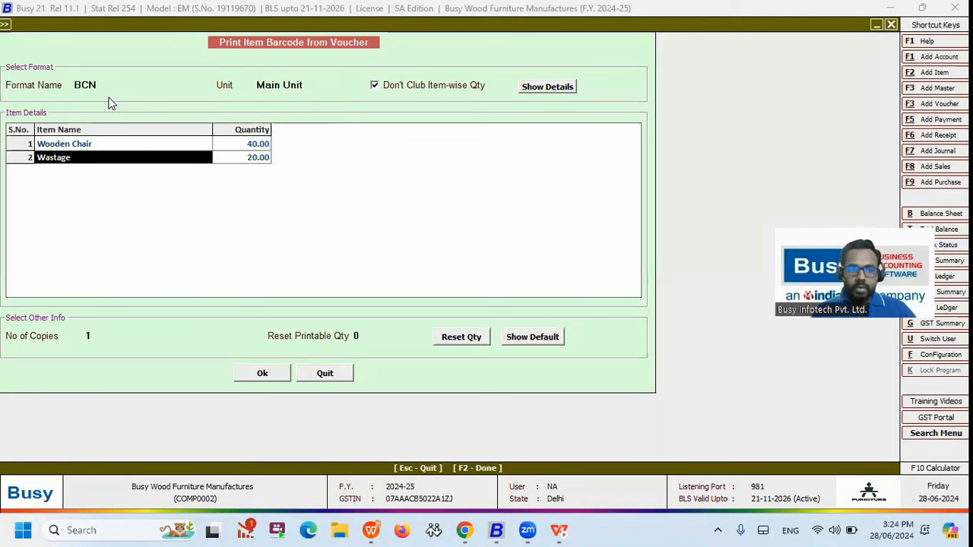
{"action": "key", "text": "Escape"}
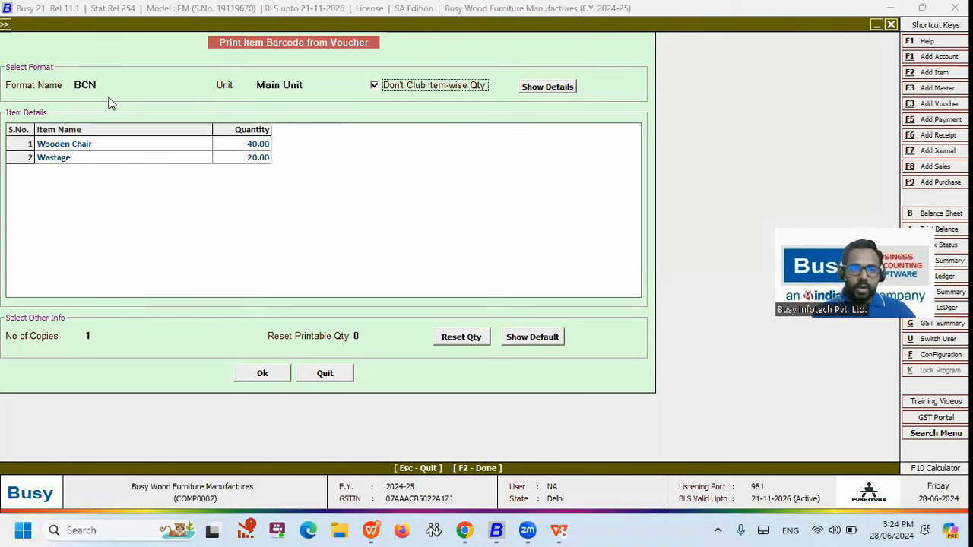
Set the Wooden Chair barcode quantity to 10 and change it back to 40.
{"action": "left_click", "coordinate": [245, 145]}
{"action": "type", "text": "1"}
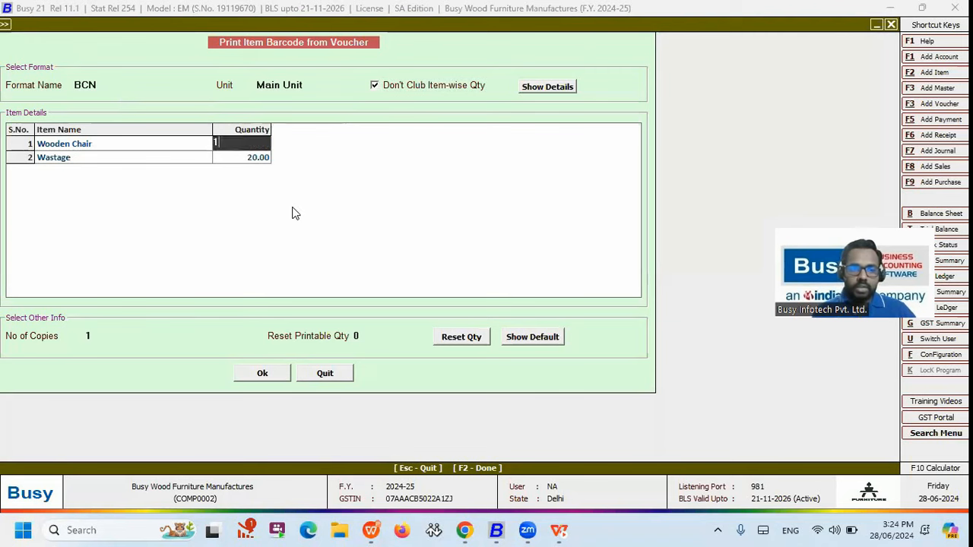
{"action": "type", "text": "0"}
{"action": "key", "text": "Return"}
{"action": "key", "text": "Down"}
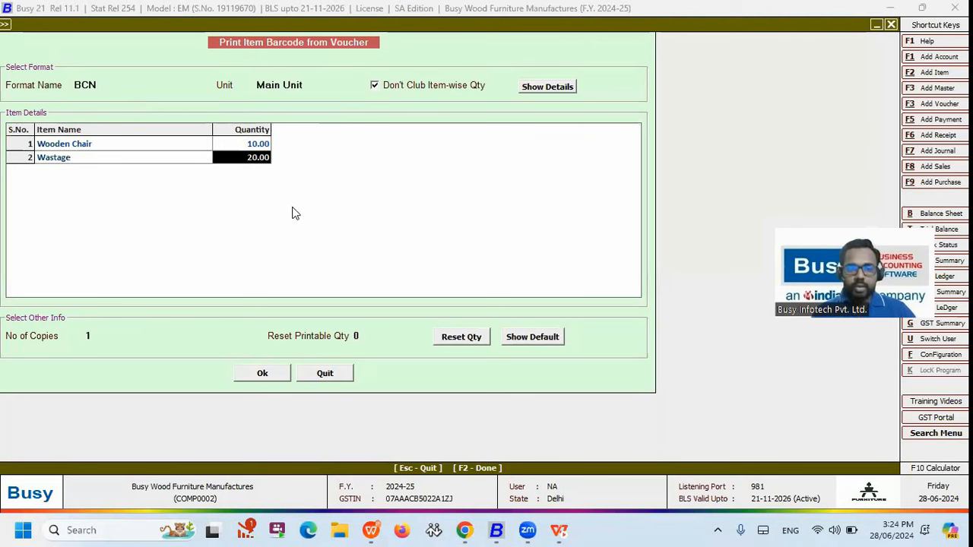
{"action": "key", "text": "Up"}
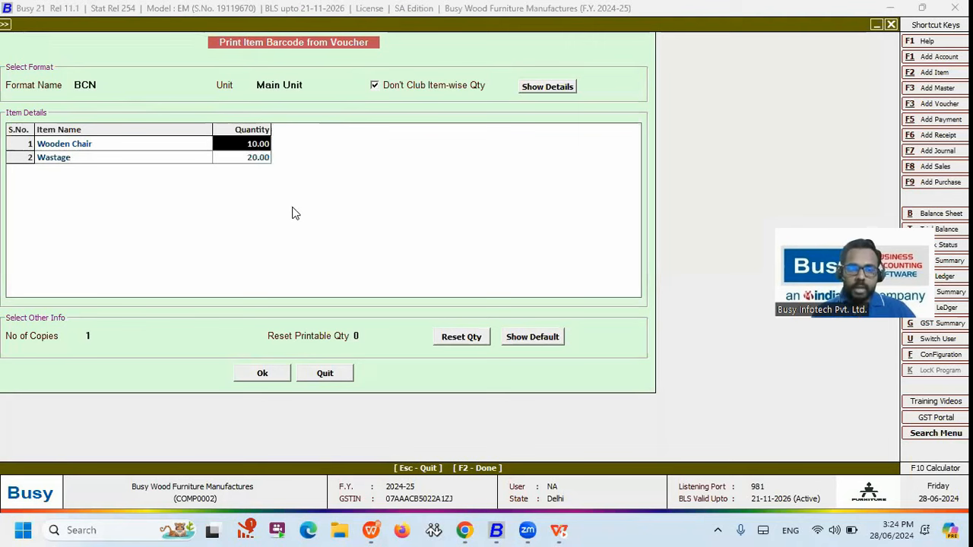
{"action": "type", "text": "40"}
{"action": "key", "text": "Return"}
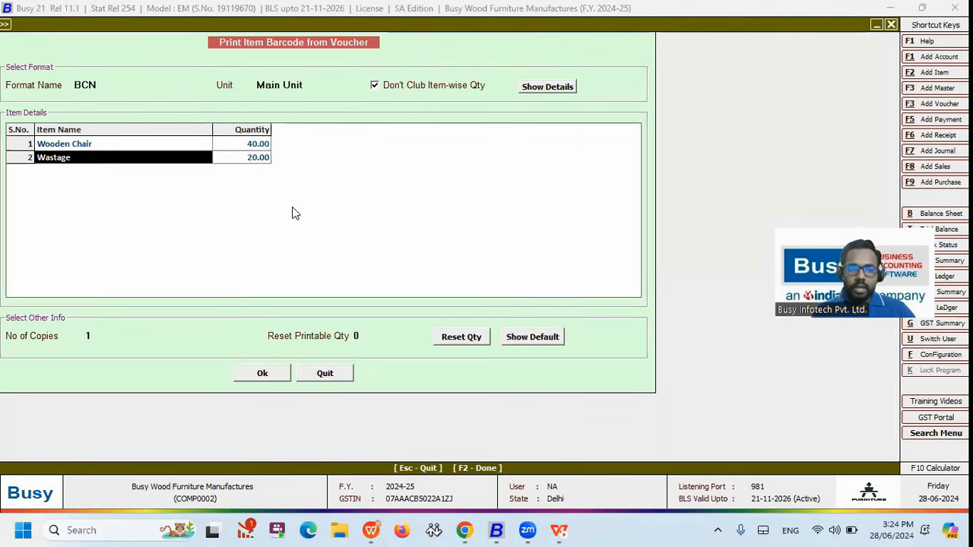
{"action": "key", "text": "Return"}
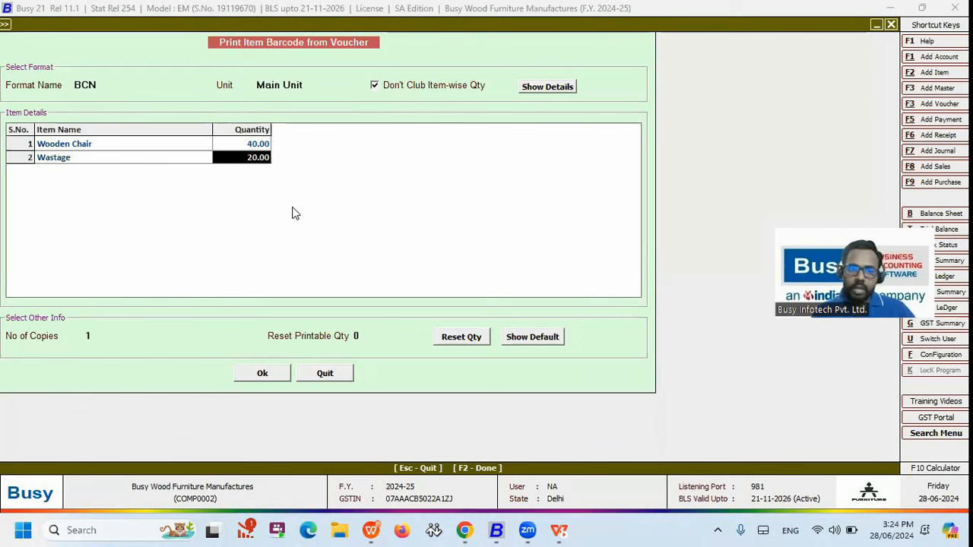
Confirm the items for barcode printing and preview the barcode labels.
{"action": "left_click", "coordinate": [263, 380]}
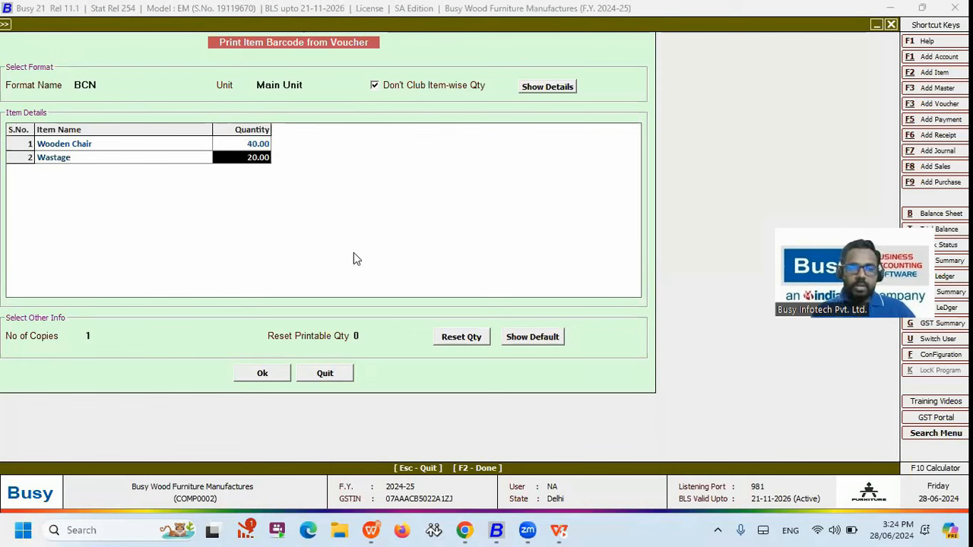
{"action": "key", "text": "F2"}
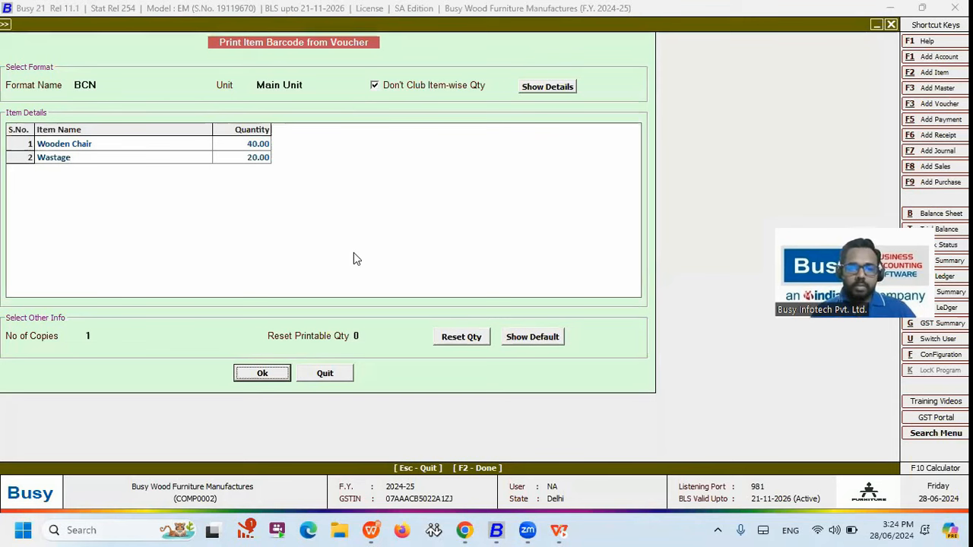
{"action": "key", "text": "Return"}
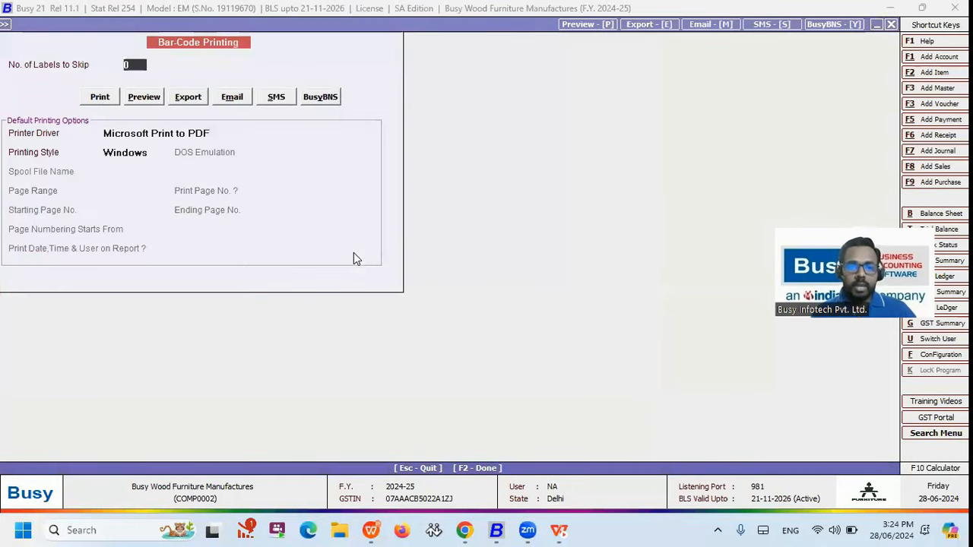
{"action": "key", "text": "alt+p"}
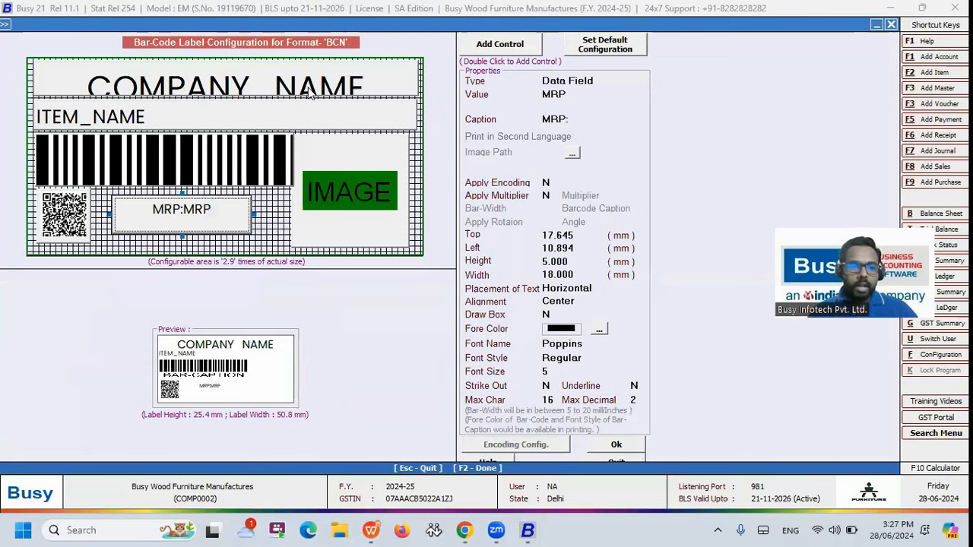
Check the available field types in the BCN label configuration and leave the label configuration.
{"action": "left_click", "coordinate": [599, 80]}
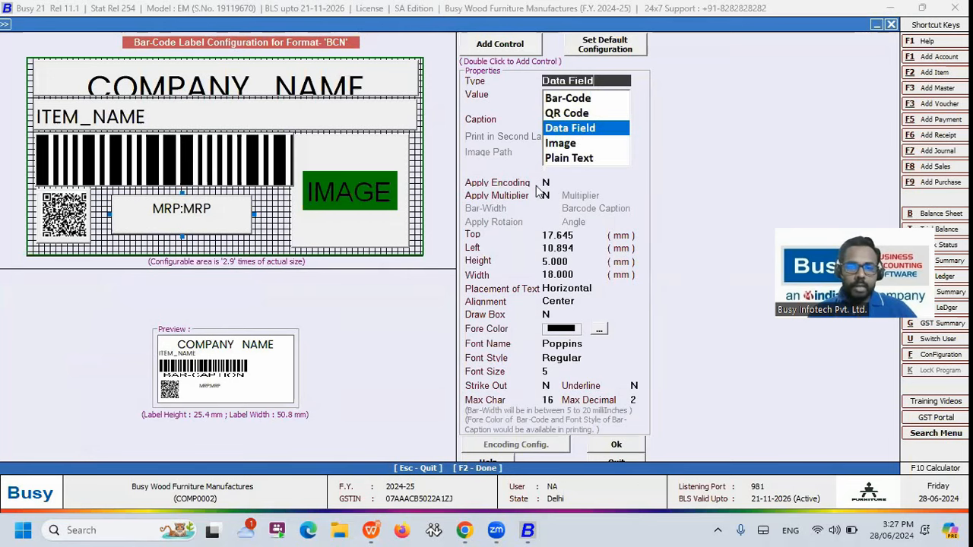
{"action": "key", "text": "Escape"}
{"action": "key", "text": "Return"}
{"action": "key", "text": "Escape"}
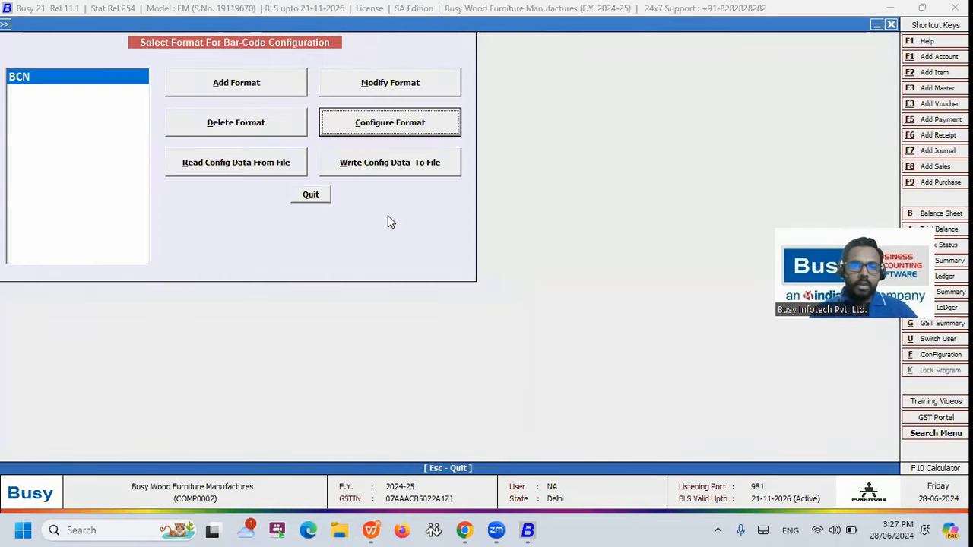
{"action": "key", "text": "Escape"}
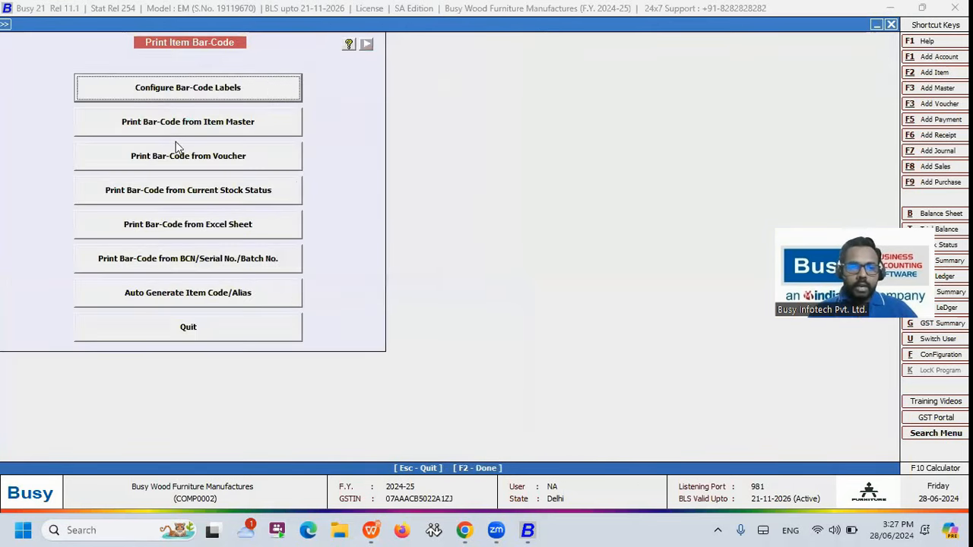
Set up barcode printing from vouchers of type Production, all series, dated 01-04-2024 to 05-06-2024.
{"action": "left_click", "coordinate": [244, 167]}
{"action": "type", "text": "P"}
{"action": "key", "text": "Down"}
{"action": "type", "text": "r"}
{"action": "key", "text": "Return"}
{"action": "key", "text": "Return"}
{"action": "key", "text": "Return"}
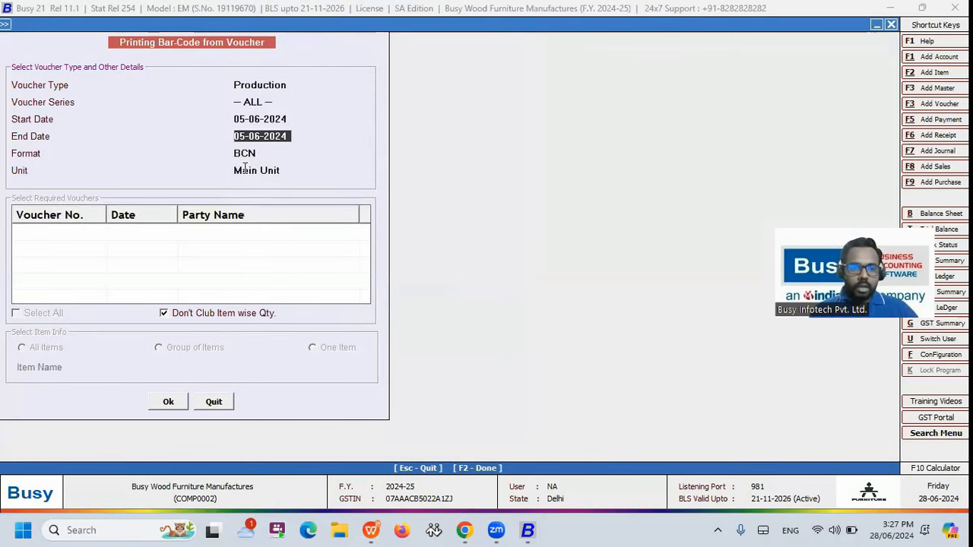
{"action": "key", "text": "Up"}
{"action": "type", "text": "1."}
{"action": "type", "text": "4"}
{"action": "key", "text": "Return"}
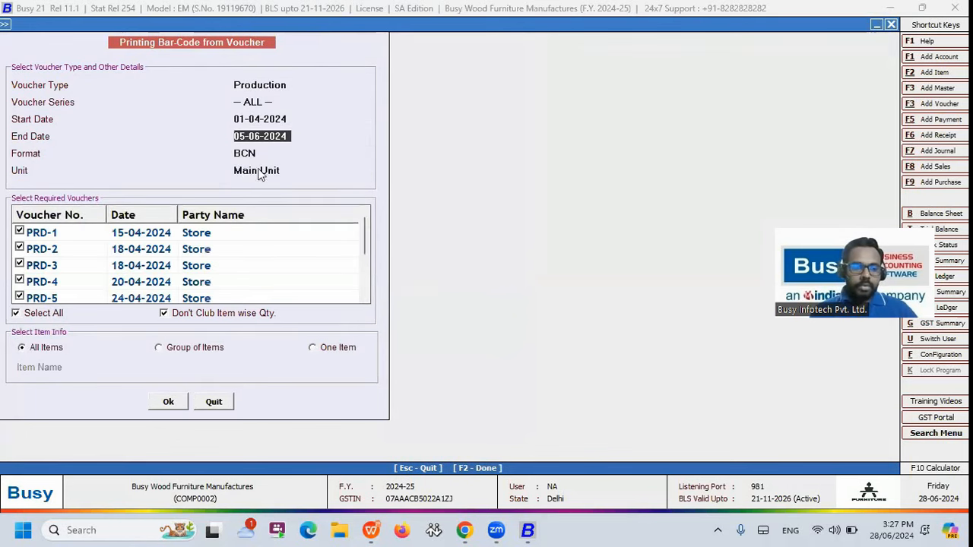
{"action": "key", "text": "Return"}
Select only voucher PRD-1, preview its barcode labels and leave barcode printing.
{"action": "left_click", "coordinate": [15, 314]}
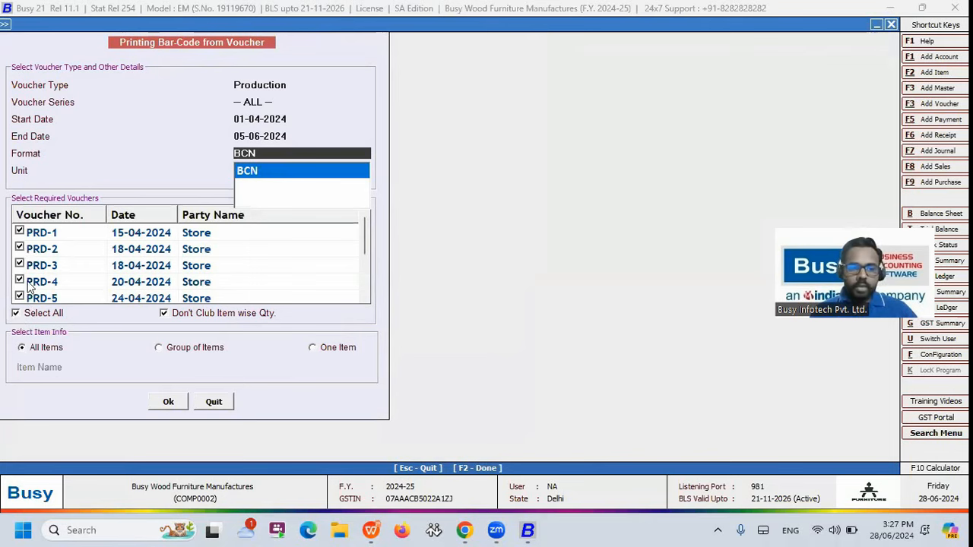
{"action": "left_click", "coordinate": [19, 231]}
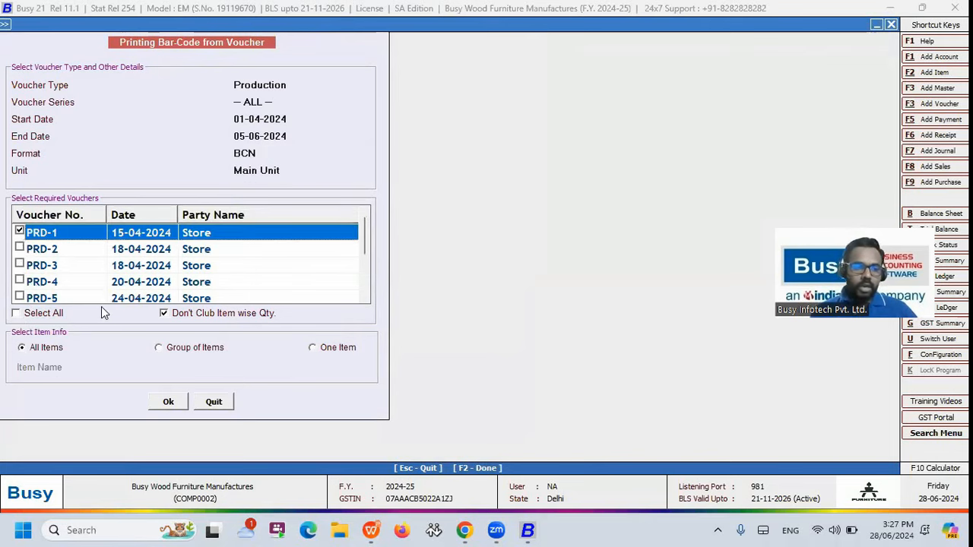
{"action": "left_click", "coordinate": [174, 401]}
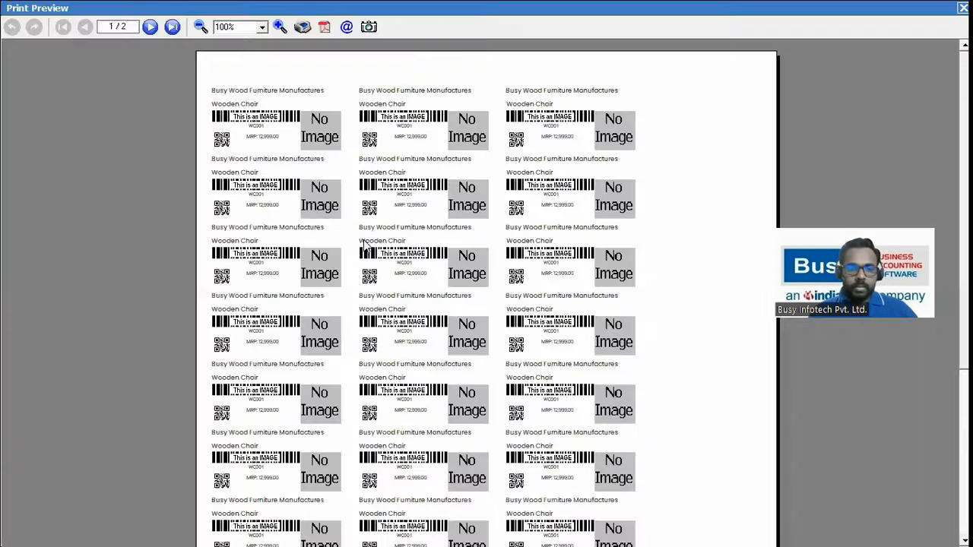
{"action": "left_click", "coordinate": [280, 27]}
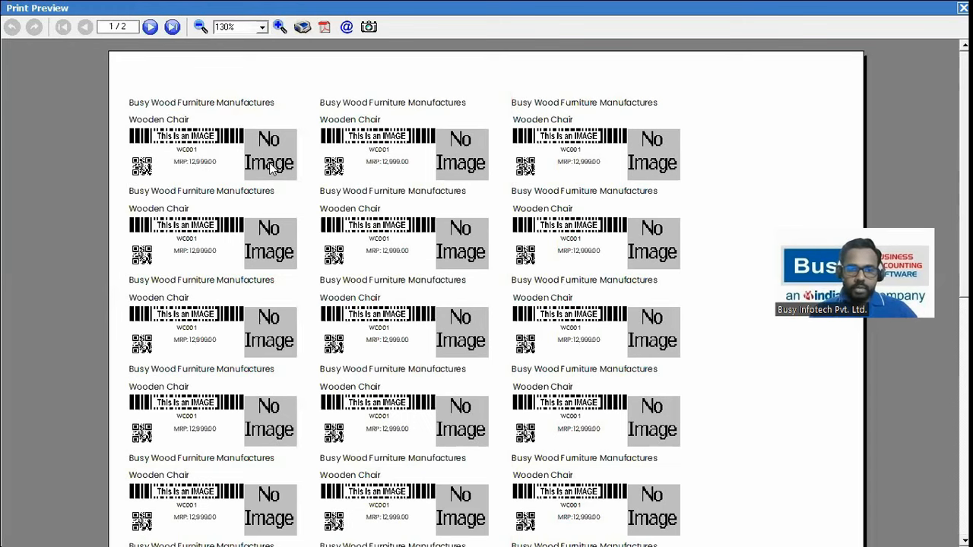
{"action": "key", "text": "Escape"}
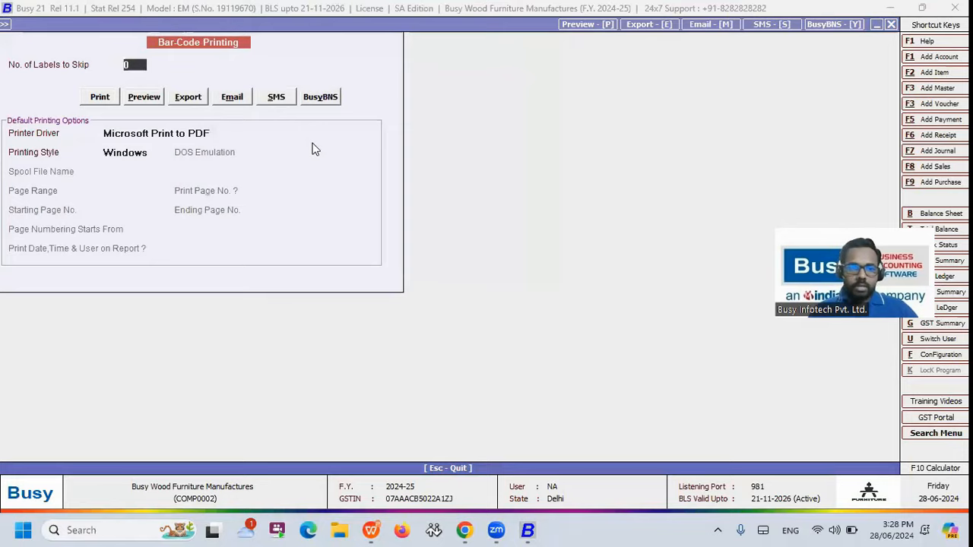
{"action": "key", "text": "Escape"}
{"action": "key", "text": "Escape"}
{"action": "key", "text": "Right"}
{"action": "key", "text": "Return"}
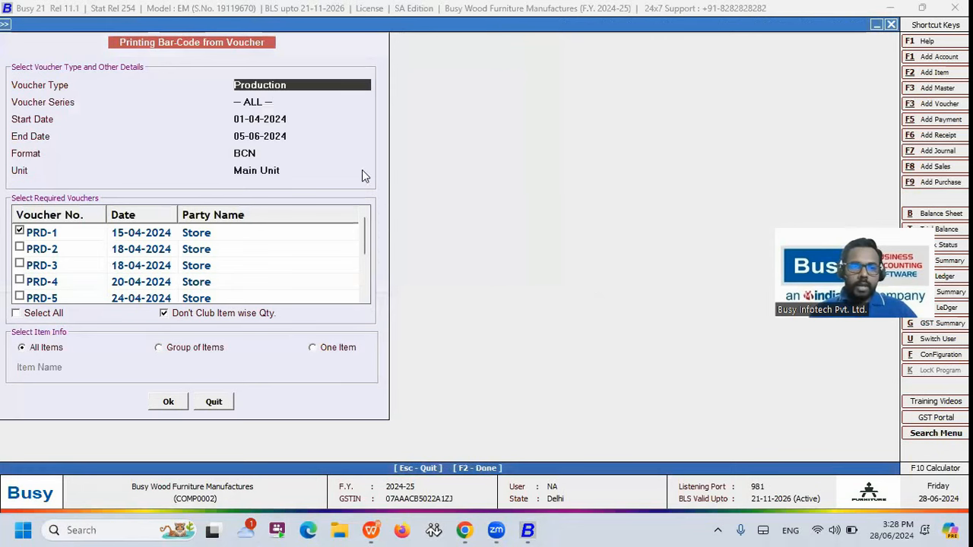
{"action": "key", "text": "Escape"}
{"action": "key", "text": "Return"}
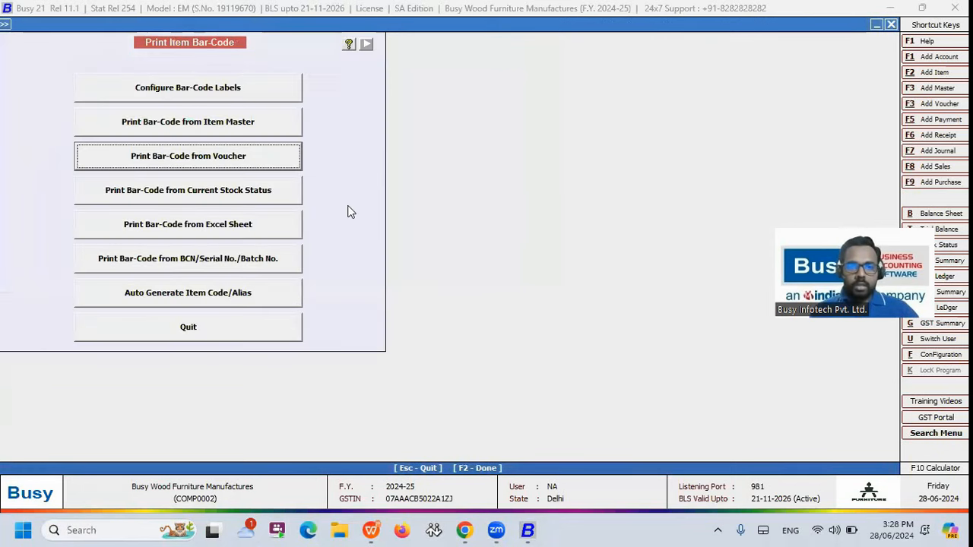
{"action": "key", "text": "Escape"}
{"action": "key", "text": "alt+d"}
{"action": "key", "text": "Left"}
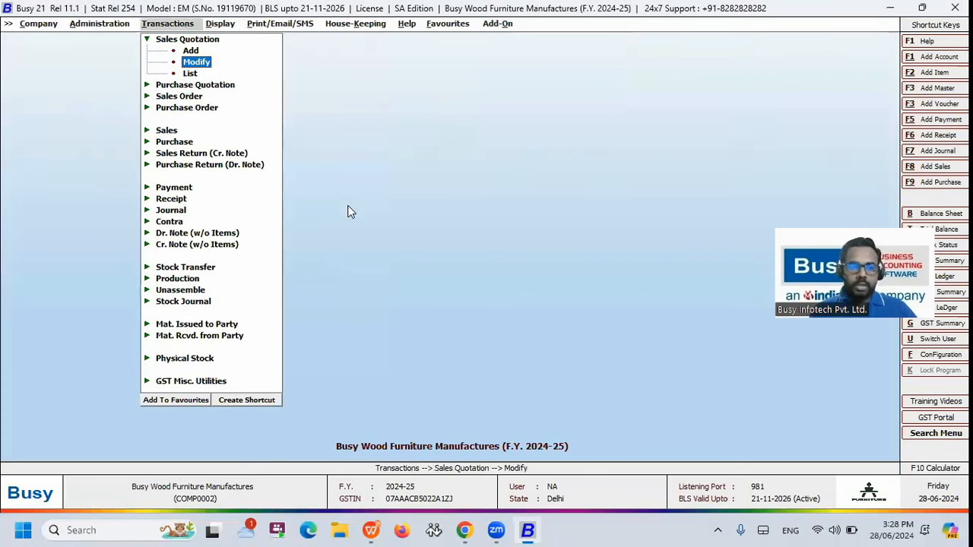
{"action": "key", "text": "Down"}
{"action": "key", "text": "Down"}
{"action": "key", "text": "Down"}
{"action": "key", "text": "Down"}
{"action": "key", "text": "Down"}
{"action": "key", "text": "Down"}
{"action": "key", "text": "Down"}
{"action": "key", "text": "Down"}
{"action": "key", "text": "Down"}
{"action": "key", "text": "Down"}
{"action": "key", "text": "Down"}
{"action": "key", "text": "Down"}
{"action": "key", "text": "Down"}
{"action": "key", "text": "Down"}
{"action": "key", "text": "Down"}
{"action": "key", "text": "Down"}
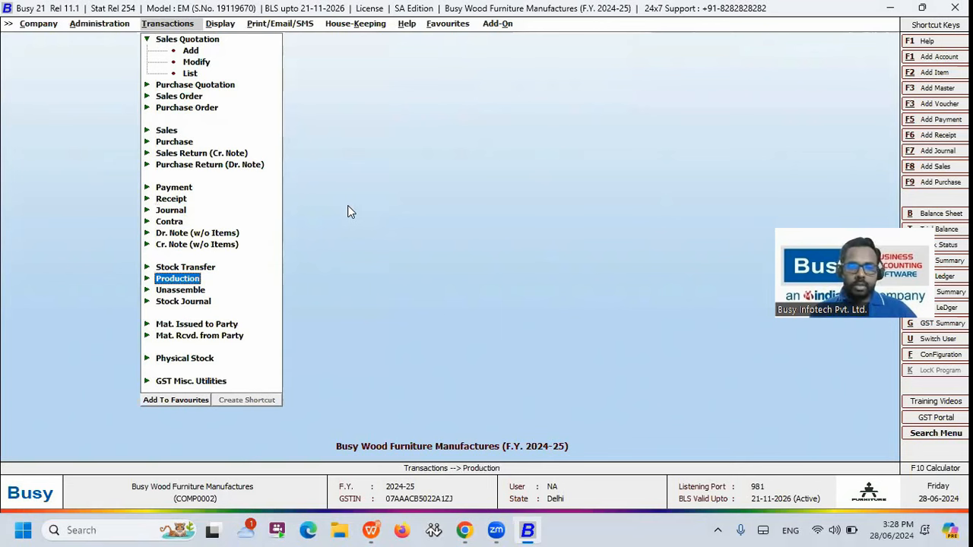
Switch to the WPS Office presentation and show the Manufacturing Management challenge slide full screen.
{"action": "key", "text": "alt+Tab"}
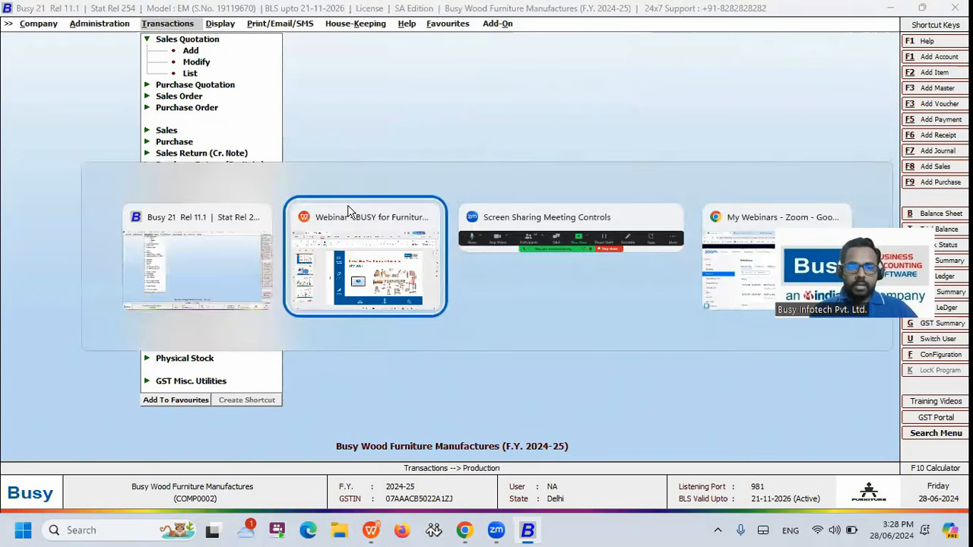
{"action": "left_click", "coordinate": [350, 211]}
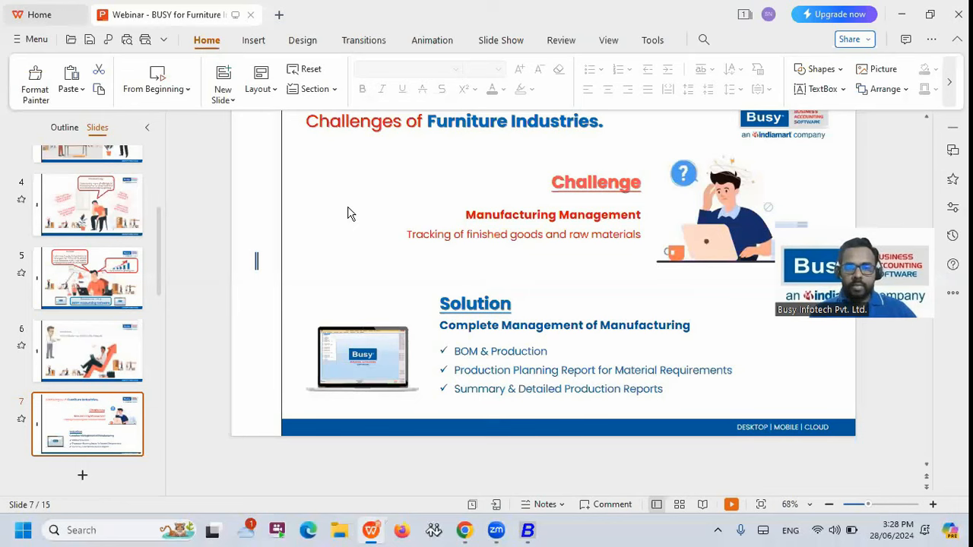
{"action": "left_click", "coordinate": [174, 143]}
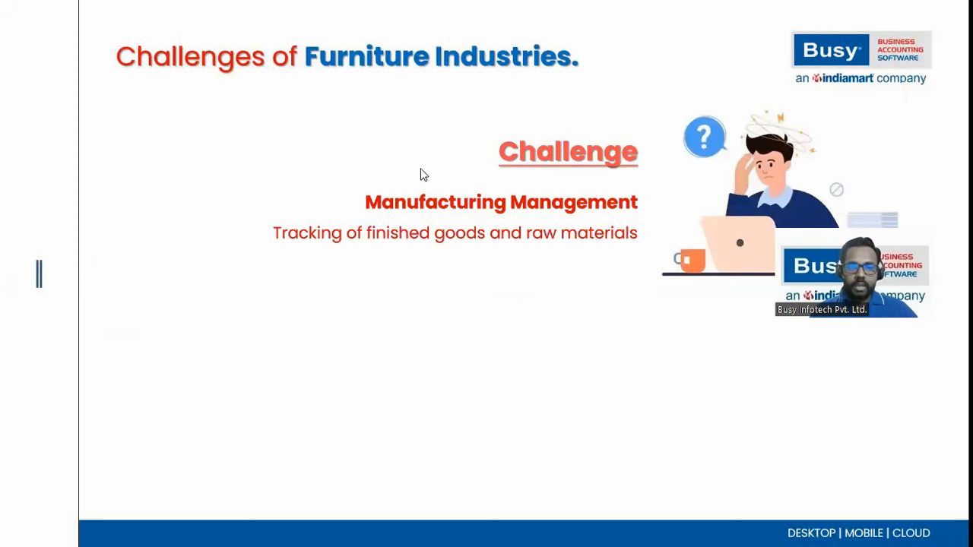
Switch to Busy and bring up the balances-only option of the parameterized closing stock reports.
{"action": "key", "text": "alt+Tab"}
{"action": "key", "text": "Down"}
{"action": "key", "text": "Down"}
{"action": "key", "text": "Down"}
{"action": "key", "text": "Down"}
{"action": "key", "text": "Down"}
{"action": "key", "text": "Down"}
{"action": "key", "text": "Down"}
{"action": "key", "text": "Down"}
{"action": "key", "text": "Down"}
{"action": "key", "text": "Down"}
{"action": "key", "text": "Down"}
{"action": "key", "text": "Down"}
{"action": "key", "text": "Down"}
{"action": "key", "text": "Down"}
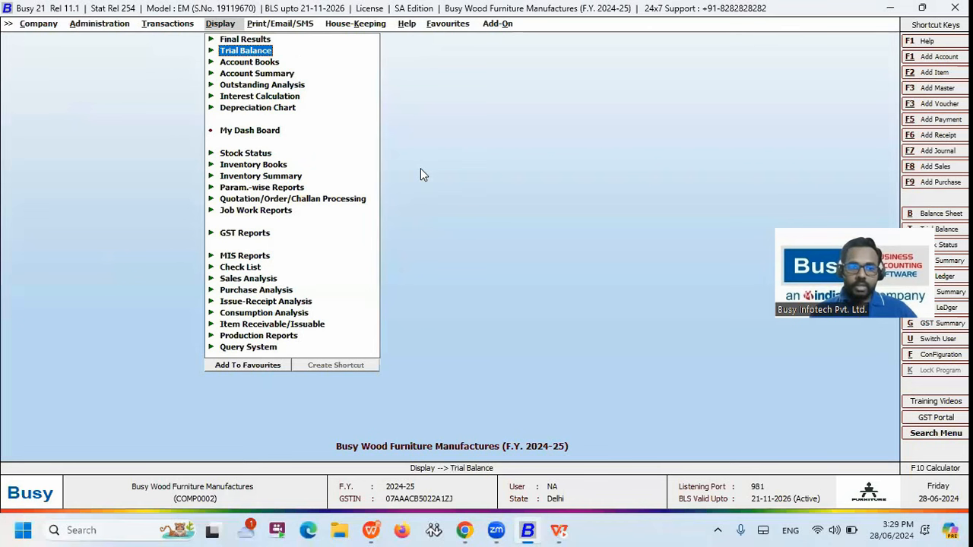
{"action": "key", "text": "Up"}
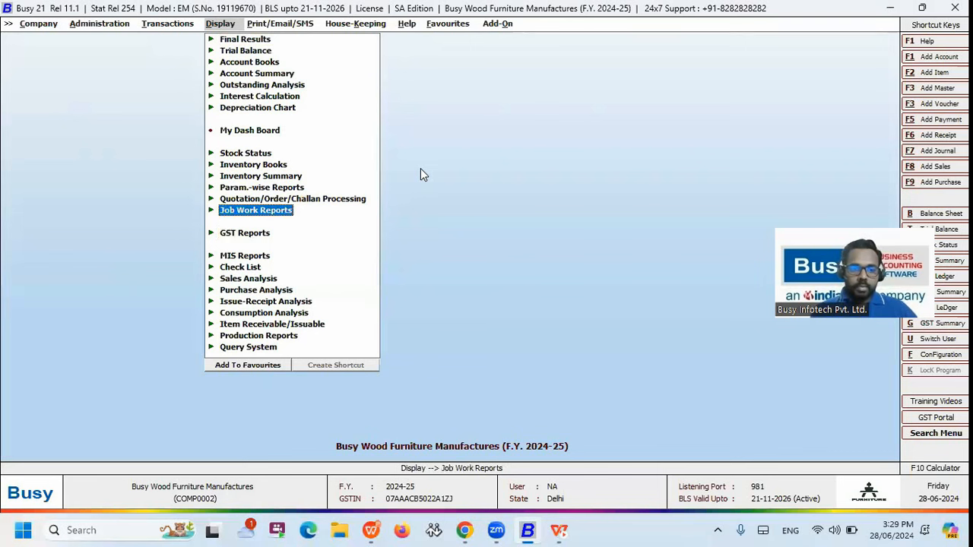
{"action": "key", "text": "Down"}
{"action": "key", "text": "Down"}
{"action": "key", "text": "Down"}
{"action": "key", "text": "Down"}
{"action": "key", "text": "Down"}
{"action": "key", "text": "Down"}
{"action": "key", "text": "Down"}
{"action": "key", "text": "Down"}
{"action": "key", "text": "Down"}
{"action": "key", "text": "Down"}
{"action": "key", "text": "Up"}
{"action": "key", "text": "Up"}
{"action": "key", "text": "Up"}
{"action": "key", "text": "Up"}
{"action": "key", "text": "Up"}
{"action": "key", "text": "Up"}
{"action": "key", "text": "Up"}
{"action": "key", "text": "Up"}
{"action": "key", "text": "Up"}
{"action": "key", "text": "Up"}
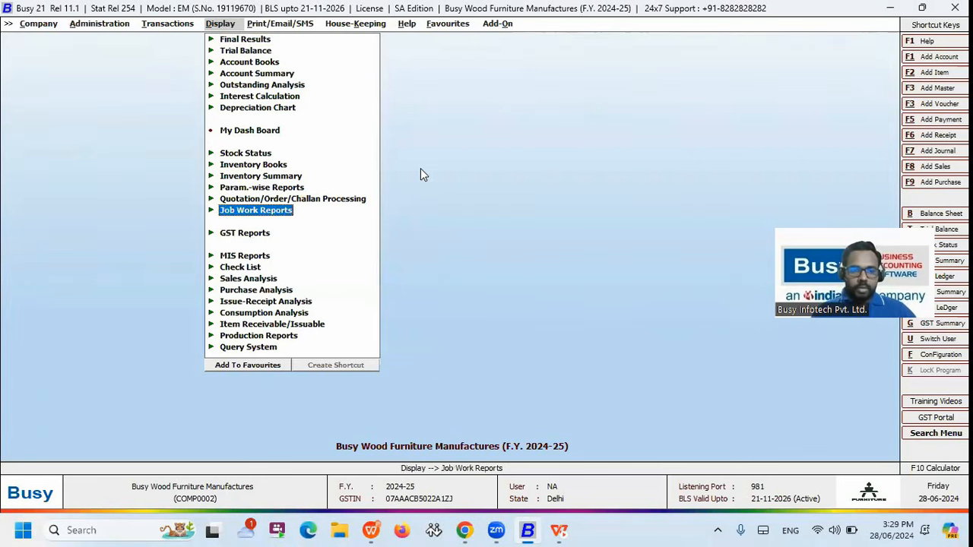
{"action": "key", "text": "Up"}
{"action": "key", "text": "Return"}
{"action": "key", "text": "Return"}
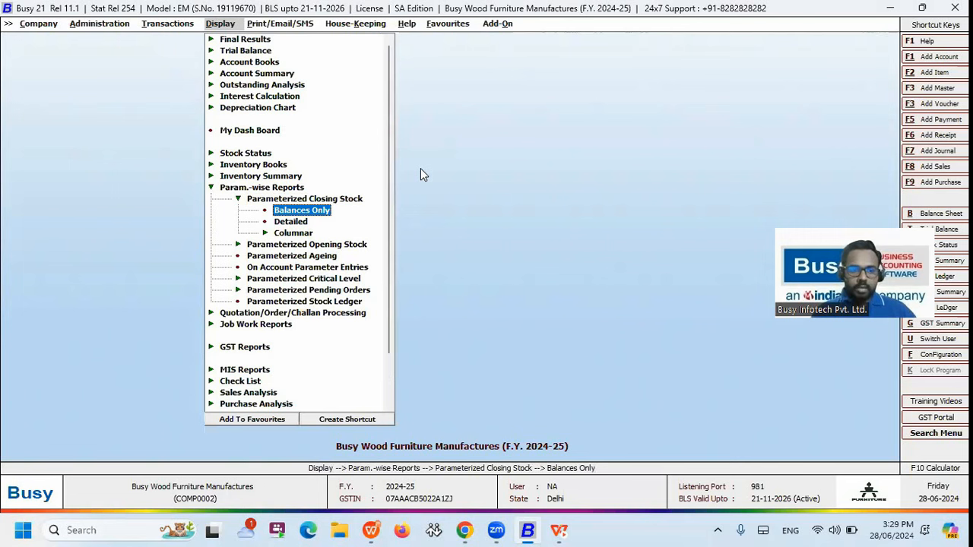
Generate the parameterized closing stock balances for all material centres and all items as on 05-06-2024.
{"action": "key", "text": "Return"}
{"action": "key", "text": "Right"}
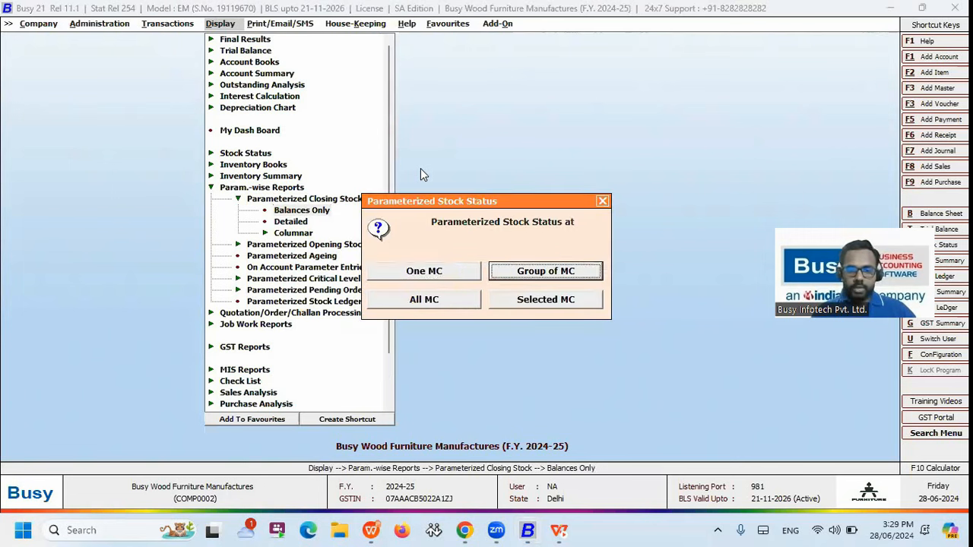
{"action": "key", "text": "Right"}
{"action": "key", "text": "Return"}
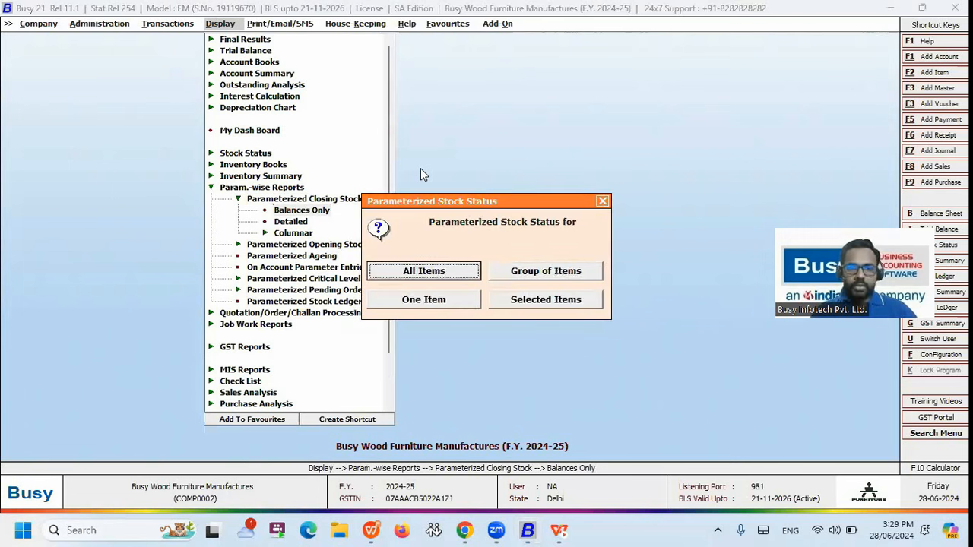
{"action": "key", "text": "Return"}
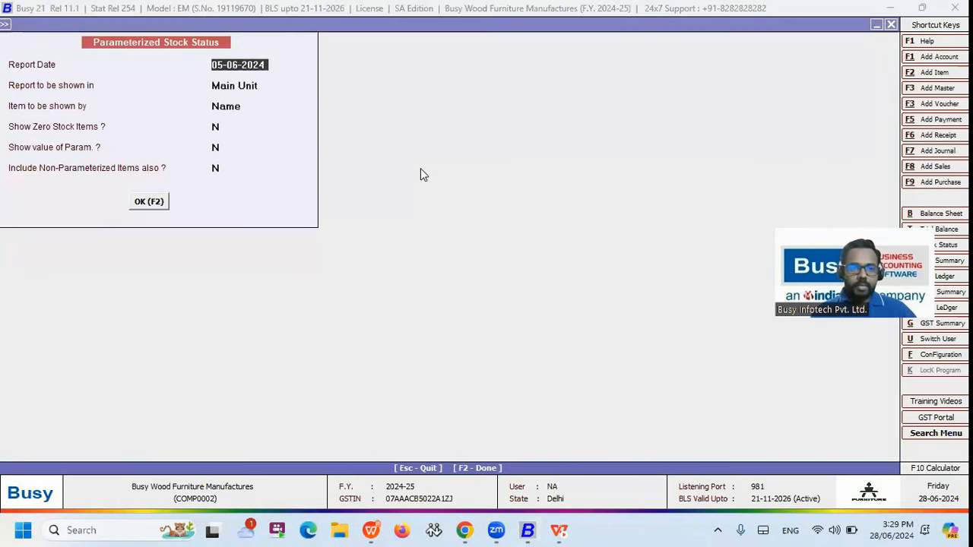
{"action": "key", "text": "F2"}
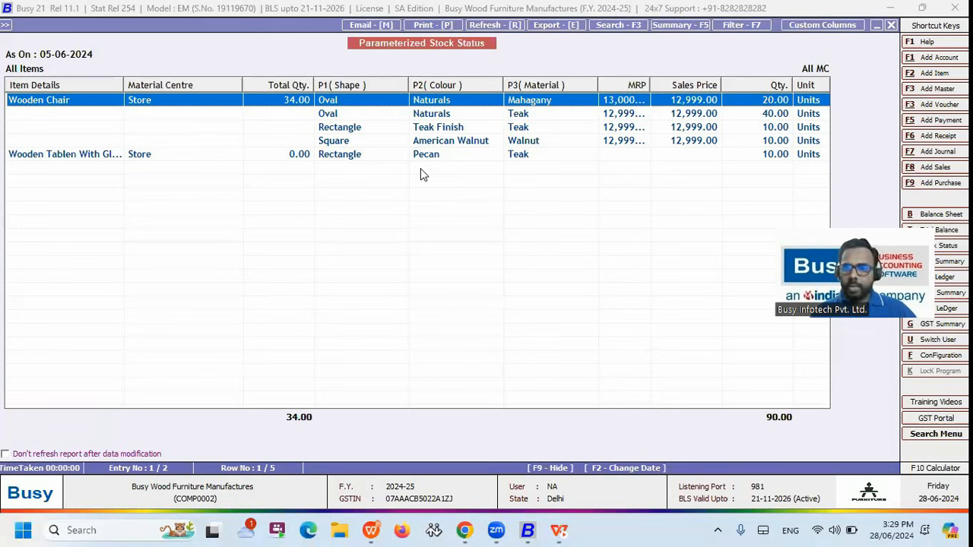
Review the shape, colour and material stock rows of the wooden chair and wooden table, and close the report.
{"action": "key", "text": "Down"}
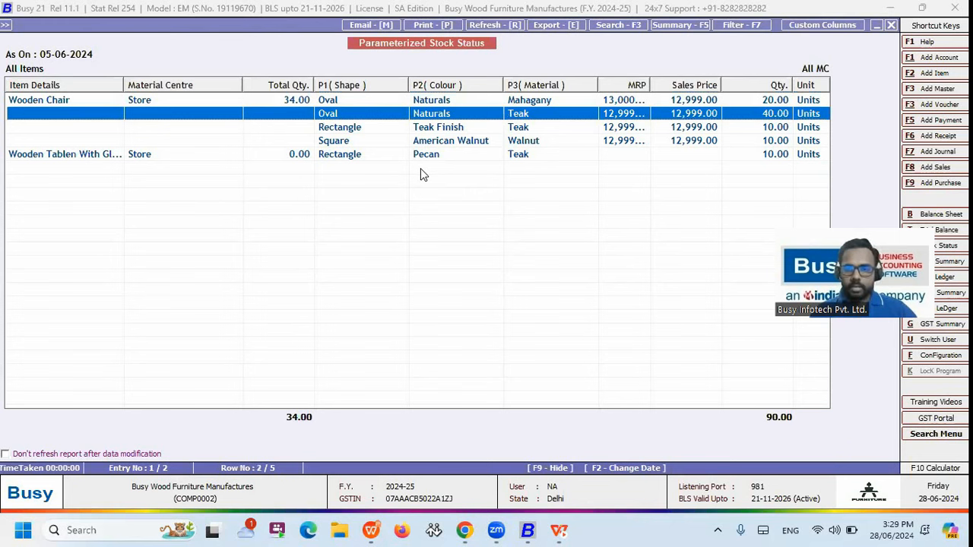
{"action": "key", "text": "Down"}
{"action": "key", "text": "Down"}
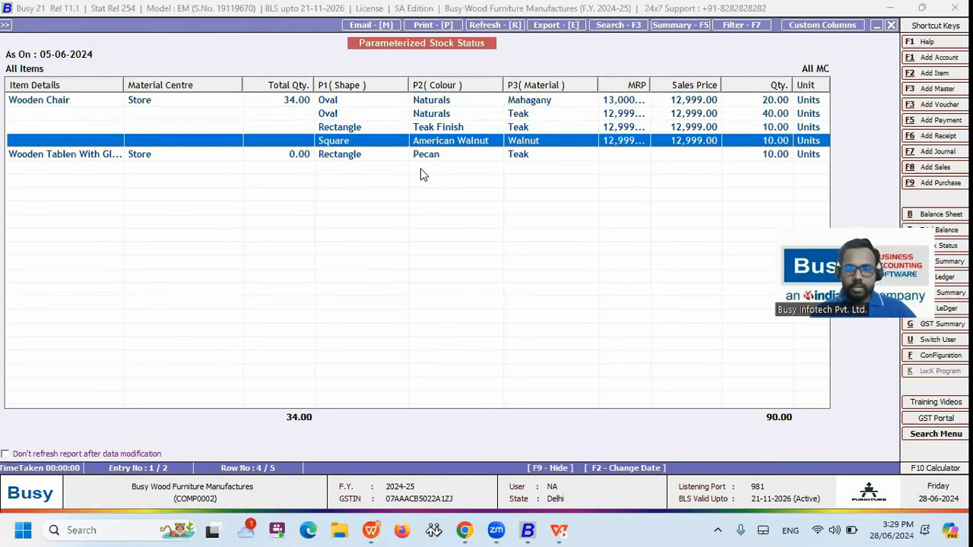
{"action": "key", "text": "Down"}
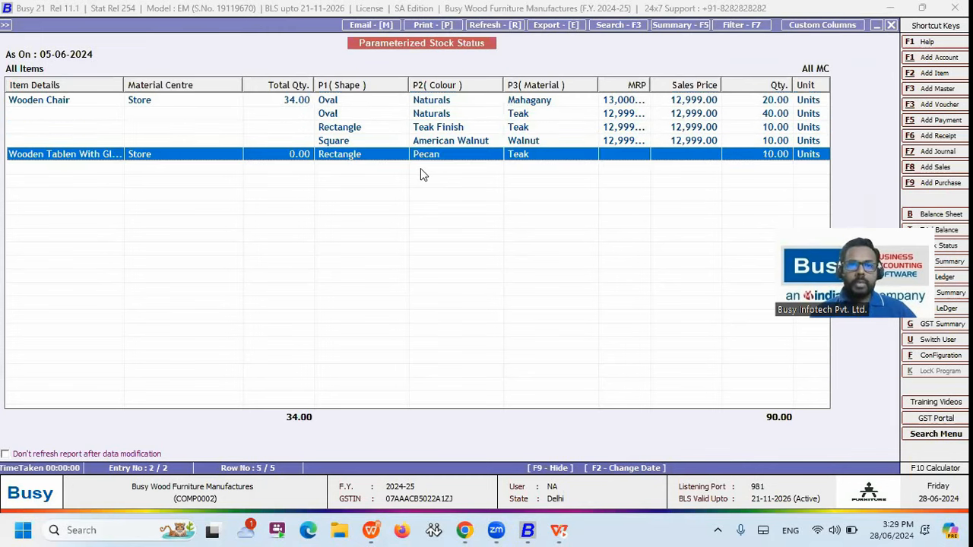
{"action": "key", "text": "Escape"}
{"action": "key", "text": "Escape"}
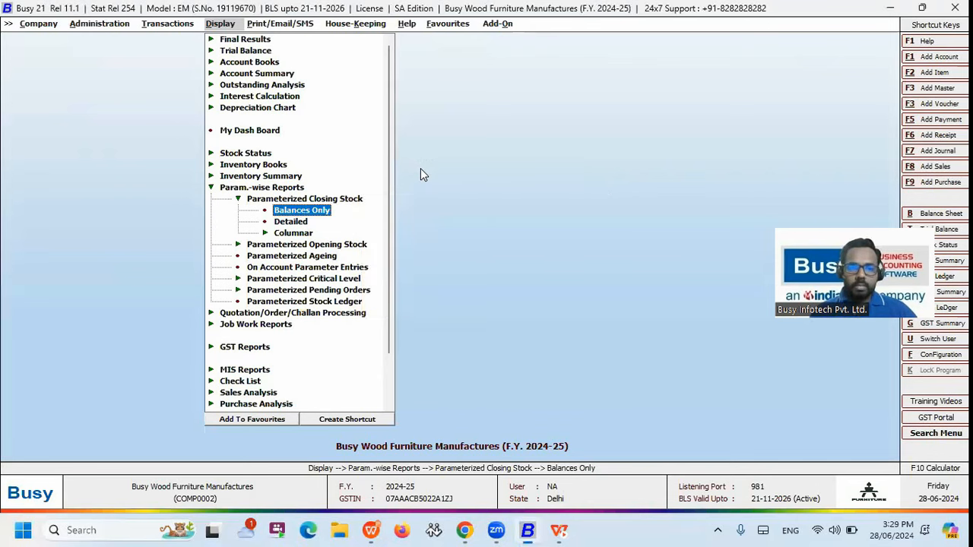
Find the party-wise pending purchase orders report among the quotation, order and challan processing reports.
{"action": "key", "text": "Escape"}
{"action": "key", "text": "Escape"}
{"action": "key", "text": "Down"}
{"action": "key", "text": "Return"}
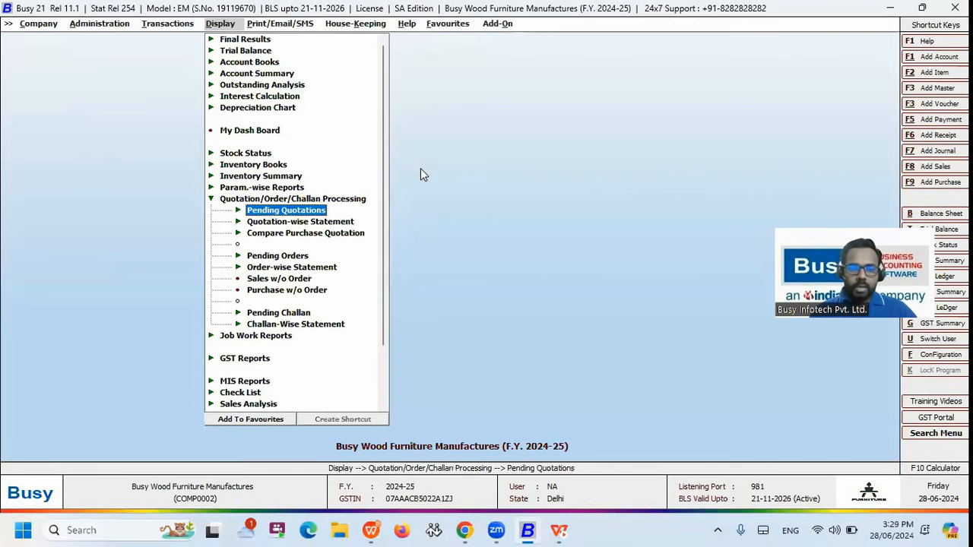
{"action": "key", "text": "Down"}
{"action": "key", "text": "Down"}
{"action": "key", "text": "Down"}
{"action": "key", "text": "Return"}
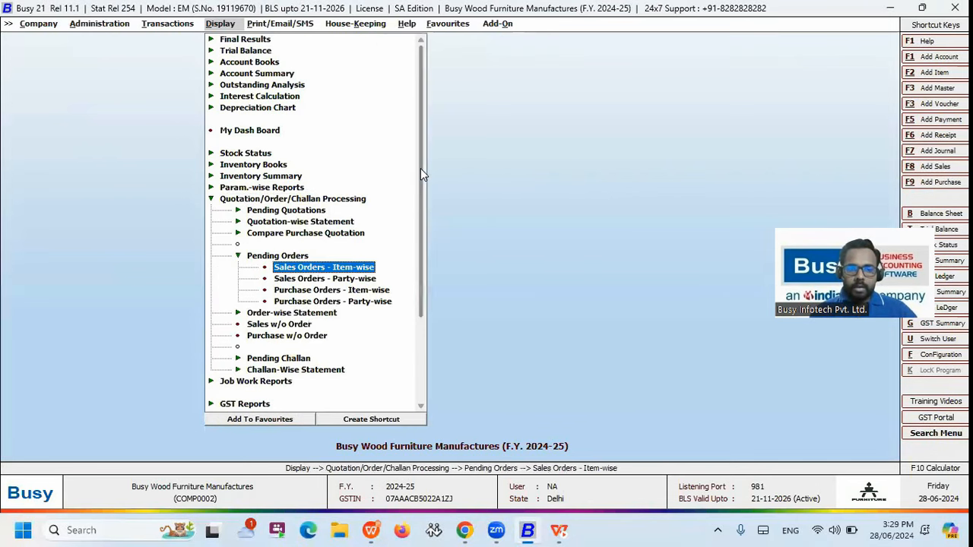
{"action": "key", "text": "Down"}
{"action": "key", "text": "Down"}
{"action": "key", "text": "Down"}
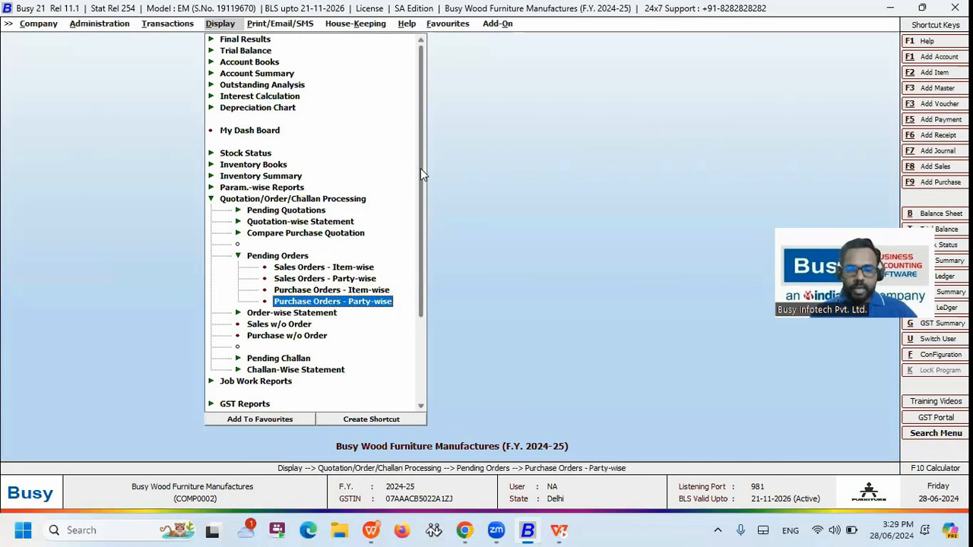
Show pending purchase orders for all items and all accounts from 01-04-2024 to 05-06-2024, and leave the report.
{"action": "key", "text": "Return"}
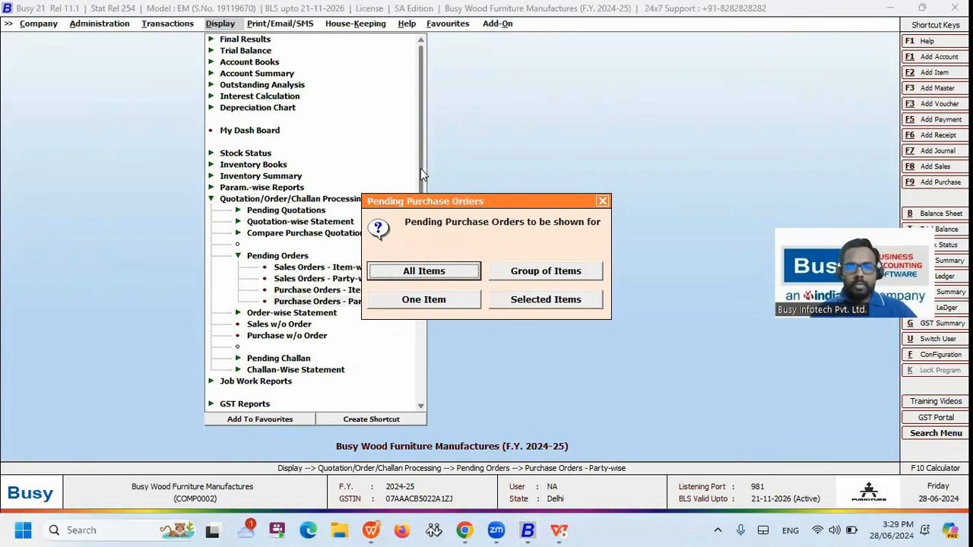
{"action": "key", "text": "Return"}
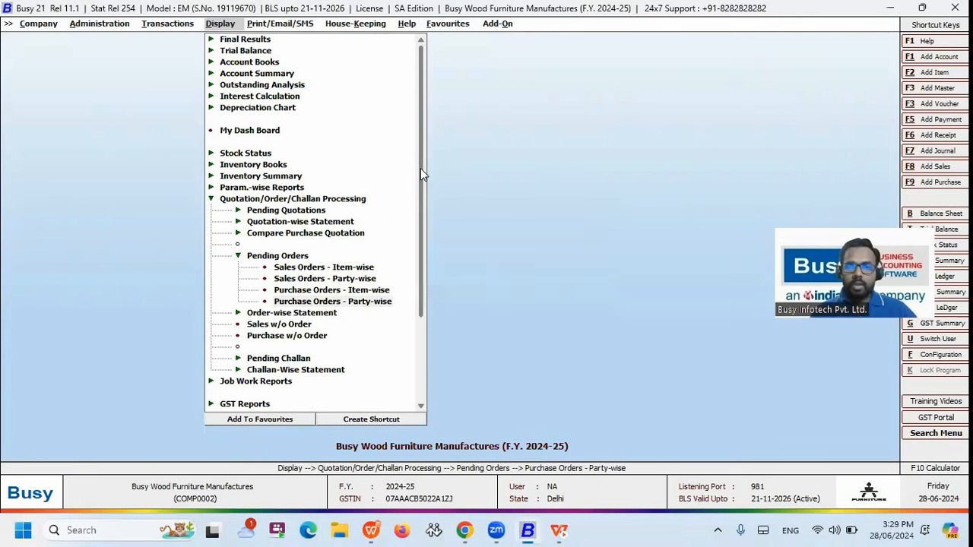
{"action": "key", "text": "Return"}
{"action": "key", "text": "Return"}
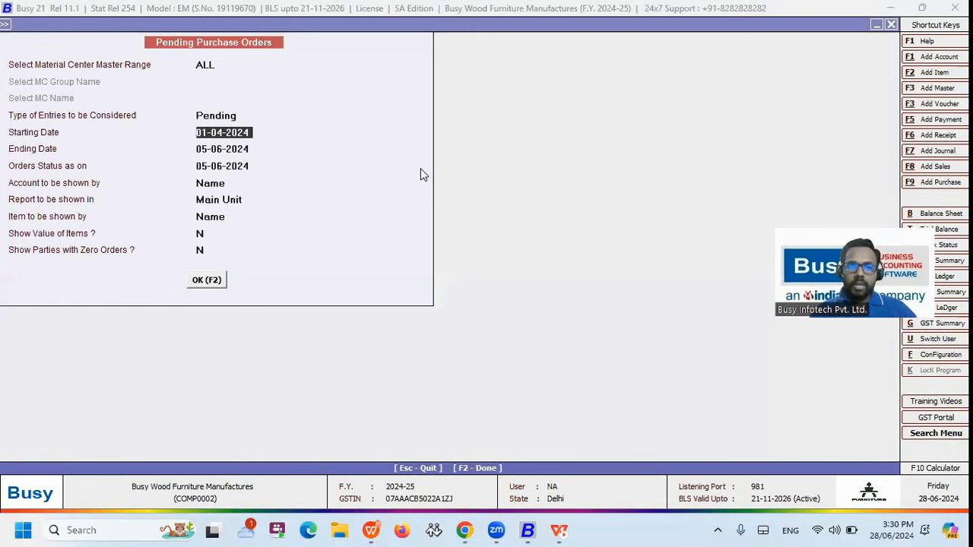
{"action": "key", "text": "F2"}
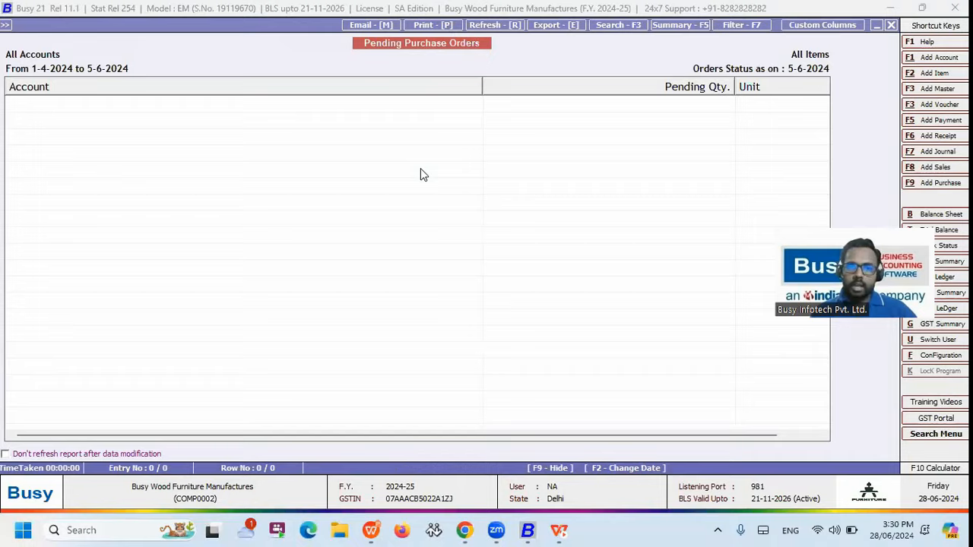
{"action": "key", "text": "Escape"}
{"action": "key", "text": "Return"}
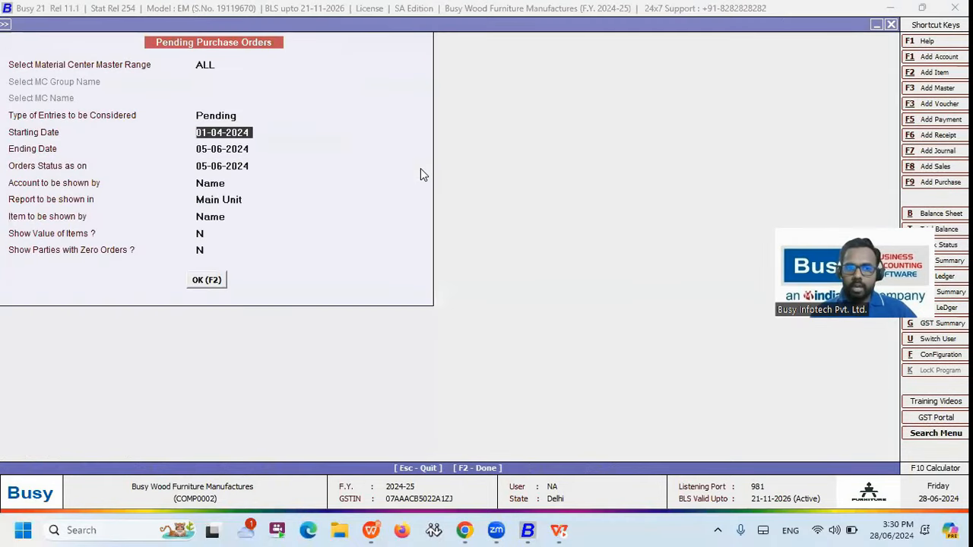
{"action": "key", "text": "Escape"}
{"action": "key", "text": "Escape"}
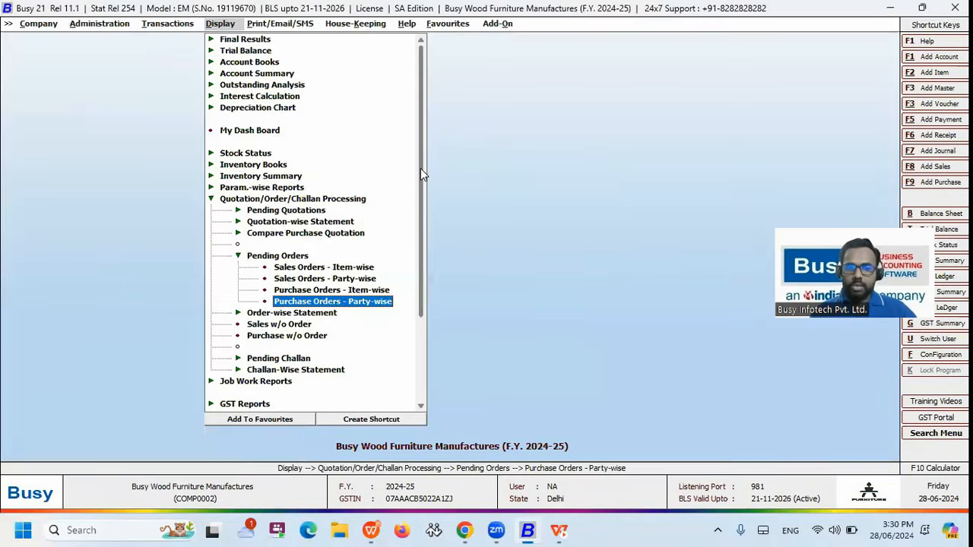
Look over the remaining order and challan statements in the quotation, order and challan processing reports.
{"action": "key", "text": "Escape"}
{"action": "key", "text": "Down"}
{"action": "key", "text": "Down"}
{"action": "key", "text": "Down"}
{"action": "key", "text": "Down"}
{"action": "key", "text": "Down"}
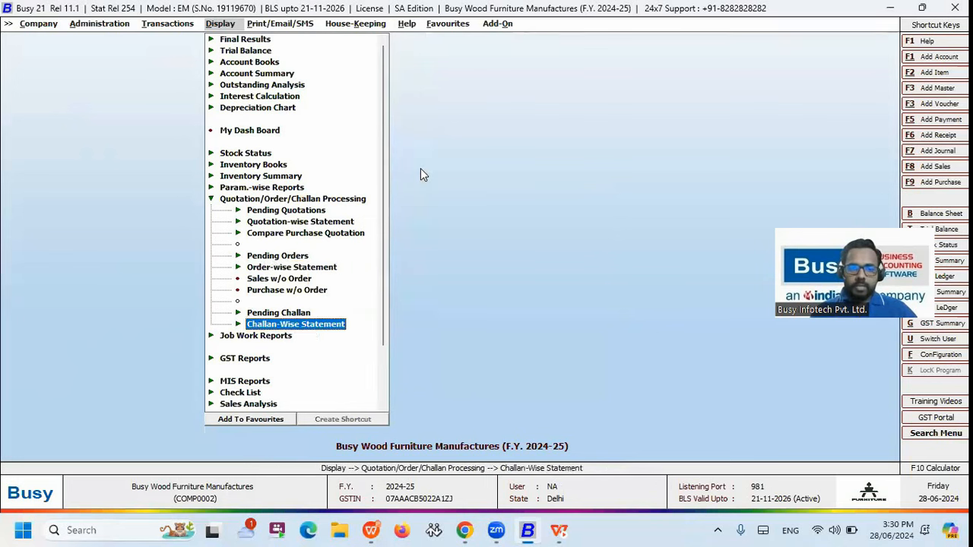
{"action": "key", "text": "Up"}
{"action": "key", "text": "Up"}
{"action": "key", "text": "Up"}
{"action": "key", "text": "Escape"}
Open the Production Planning report from the production reports and leave it without generating anything.
{"action": "key", "text": "Down"}
{"action": "key", "text": "Down"}
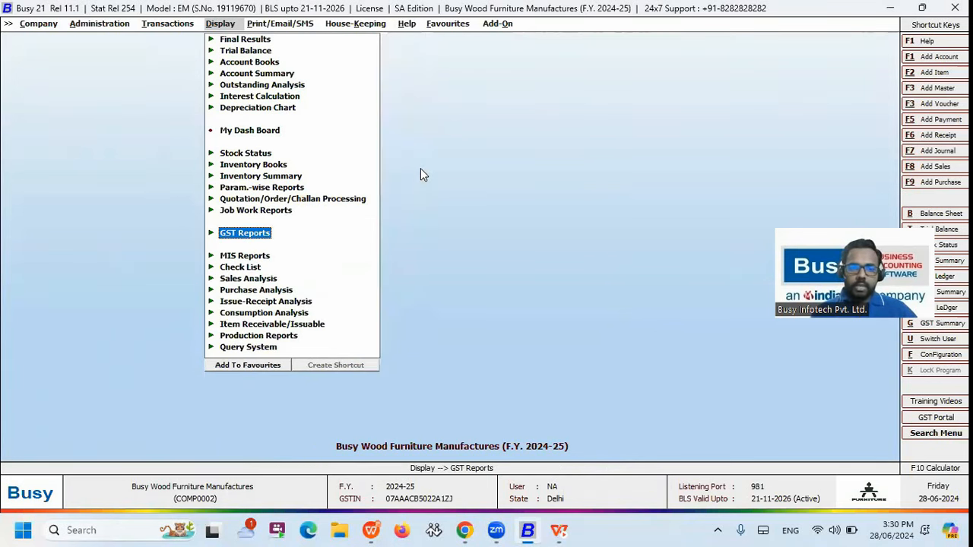
{"action": "key", "text": "Down"}
{"action": "key", "text": "Down"}
{"action": "key", "text": "Down"}
{"action": "key", "text": "Down"}
{"action": "key", "text": "Down"}
{"action": "key", "text": "Down"}
{"action": "key", "text": "Down"}
{"action": "key", "text": "Down"}
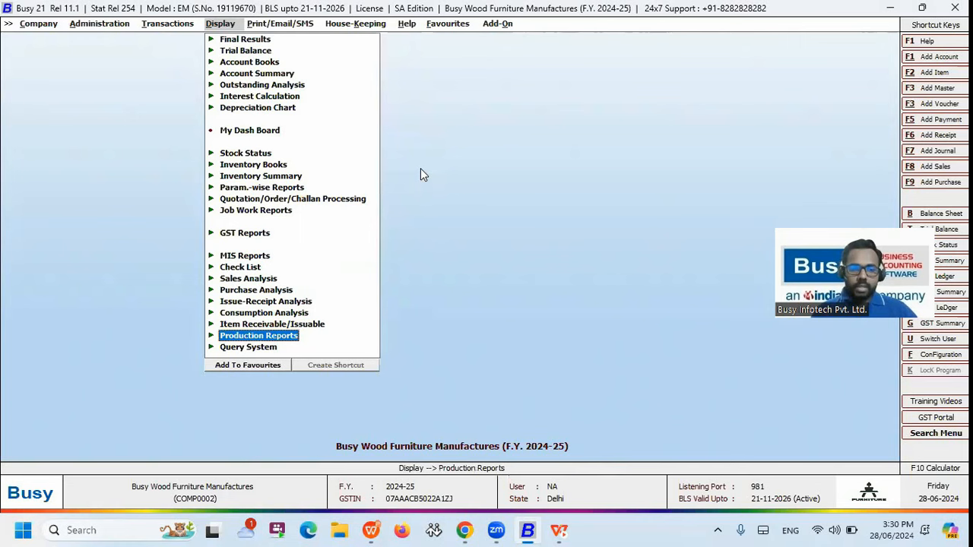
{"action": "key", "text": "Return"}
{"action": "key", "text": "Return"}
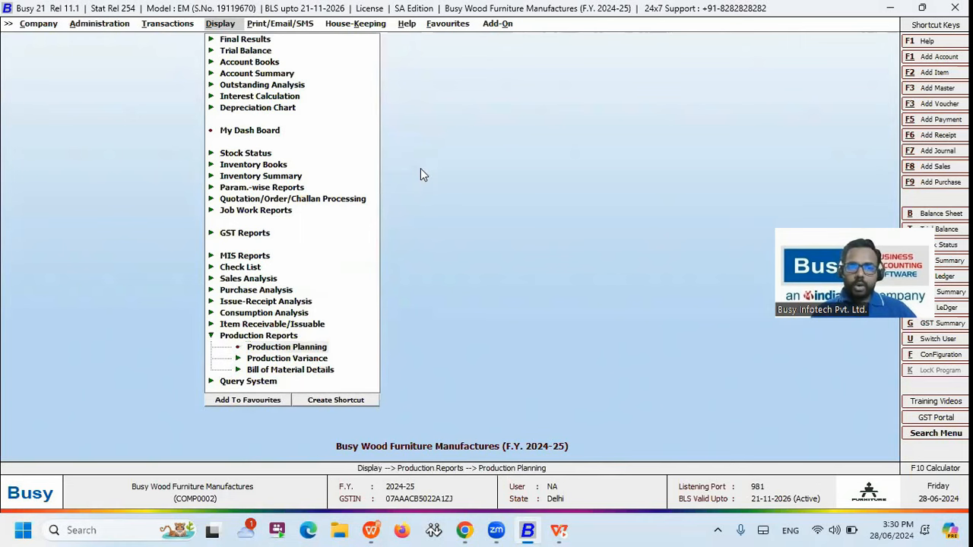
{"action": "key", "text": "Escape"}
Generate the voucher-wise production variance report for one BOM, Wooden Chair - BOM, from 01-04-2024 to 05-06-2024.
{"action": "key", "text": "Return"}
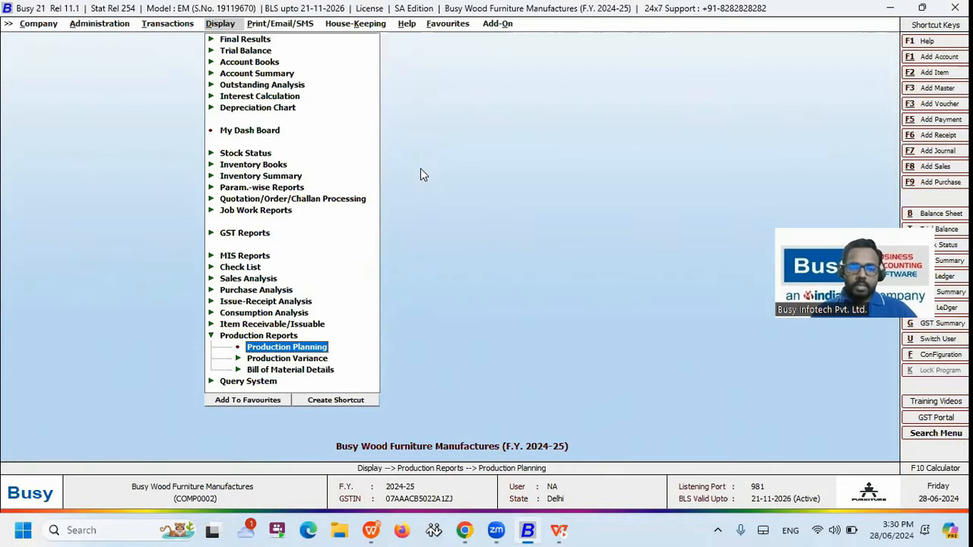
{"action": "key", "text": "Down"}
{"action": "key", "text": "Return"}
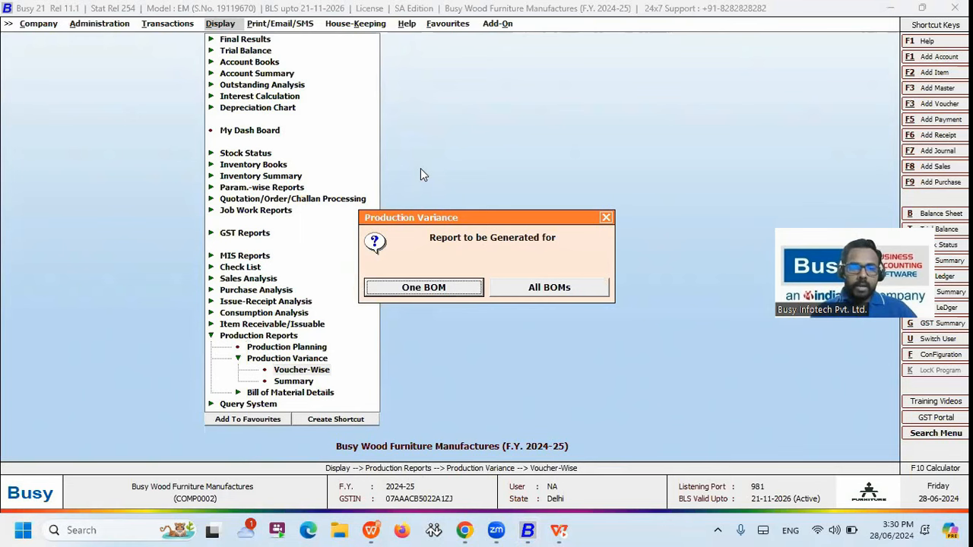
{"action": "key", "text": "Return"}
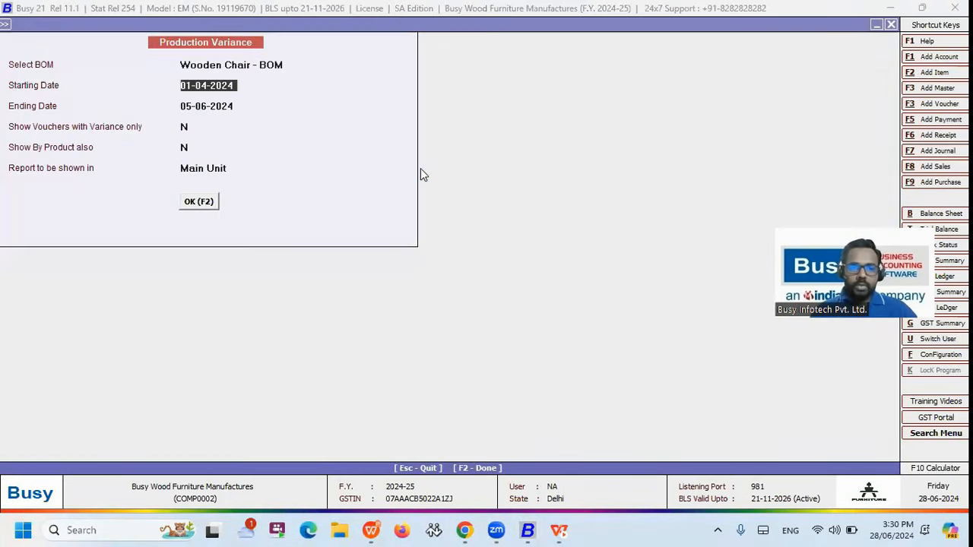
{"action": "key", "text": "F2"}
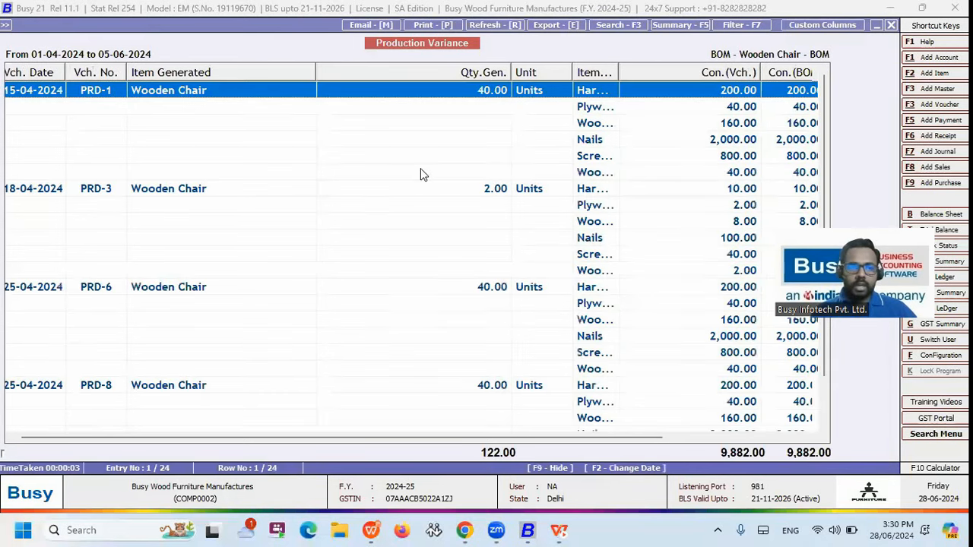
Compare the voucher consumption, BOM consumption and variance columns for the wooden chair vouchers, and close the report.
{"action": "key", "text": "Right"}
{"action": "key", "text": "Right"}
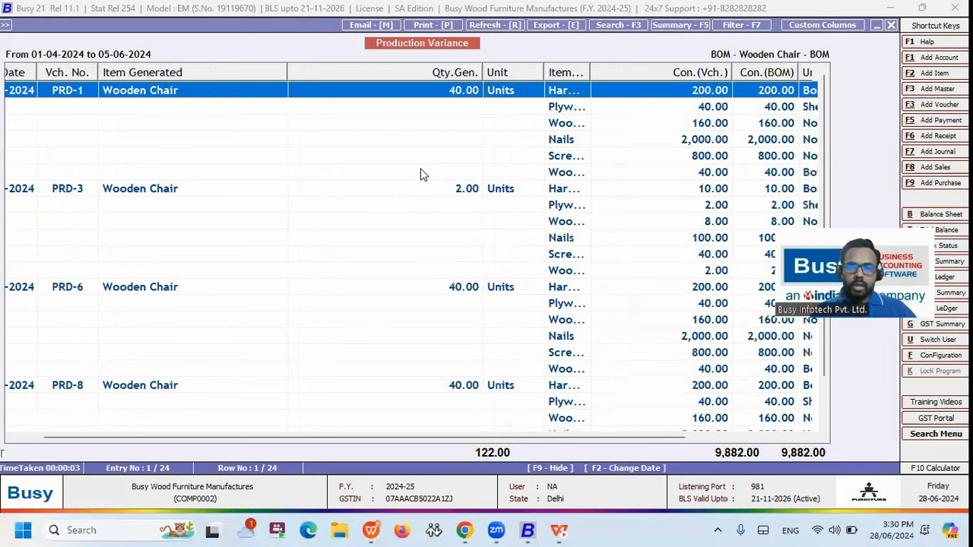
{"action": "key", "text": "Right"}
{"action": "key", "text": "Right"}
{"action": "key", "text": "Right"}
{"action": "key", "text": "Right"}
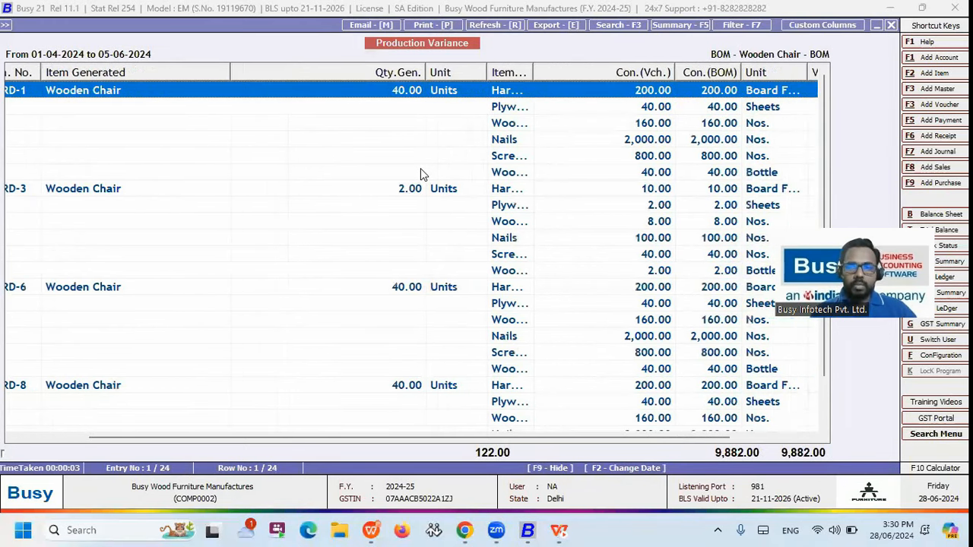
{"action": "key", "text": "Right"}
{"action": "key", "text": "Right"}
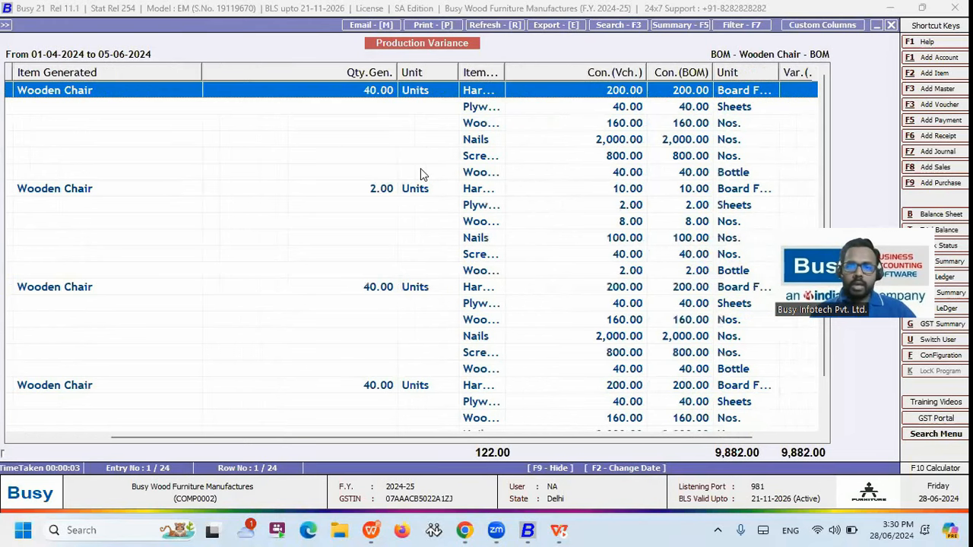
{"action": "key", "text": "Right"}
{"action": "key", "text": "Right"}
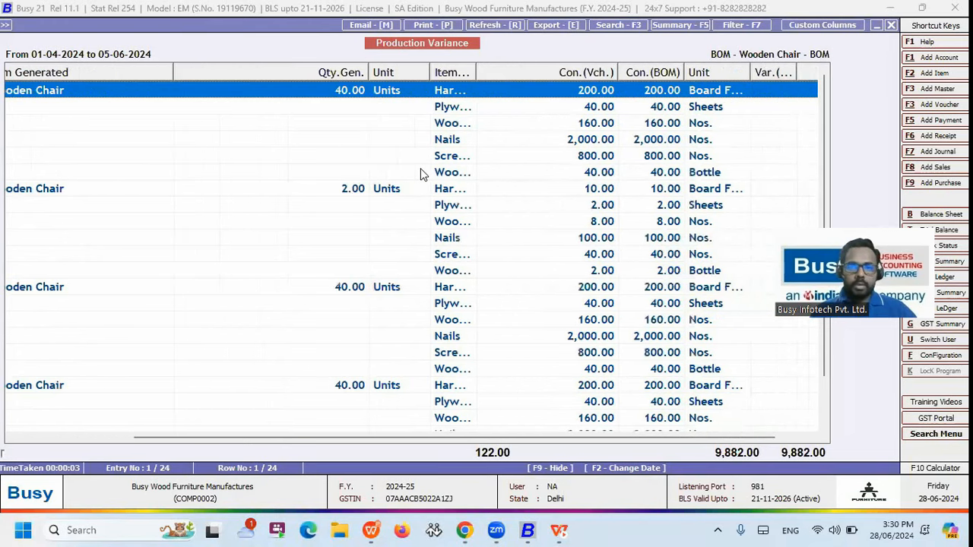
{"action": "key", "text": "Right"}
{"action": "key", "text": "Right"}
{"action": "key", "text": "Escape"}
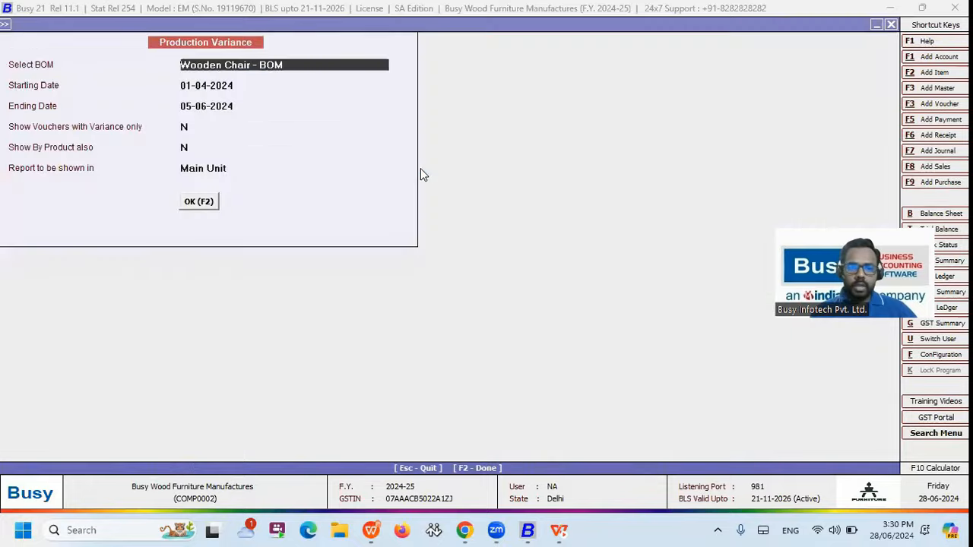
{"action": "key", "text": "Escape"}
Generate the production variance summary from production vouchers for one BOM, Wooden Chair - BOM, from 01-04-2024 to 05-06-2024.
{"action": "key", "text": "Down"}
{"action": "key", "text": "Return"}
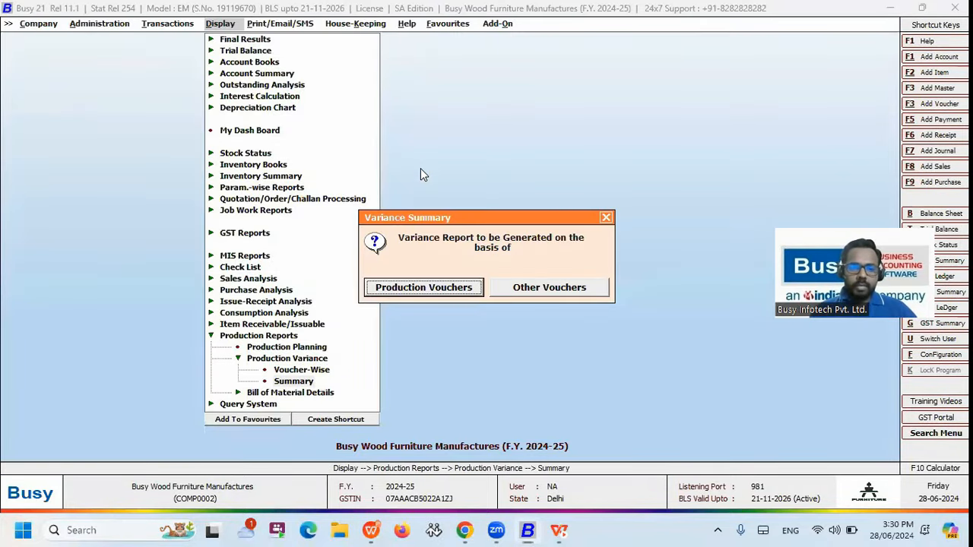
{"action": "key", "text": "Escape"}
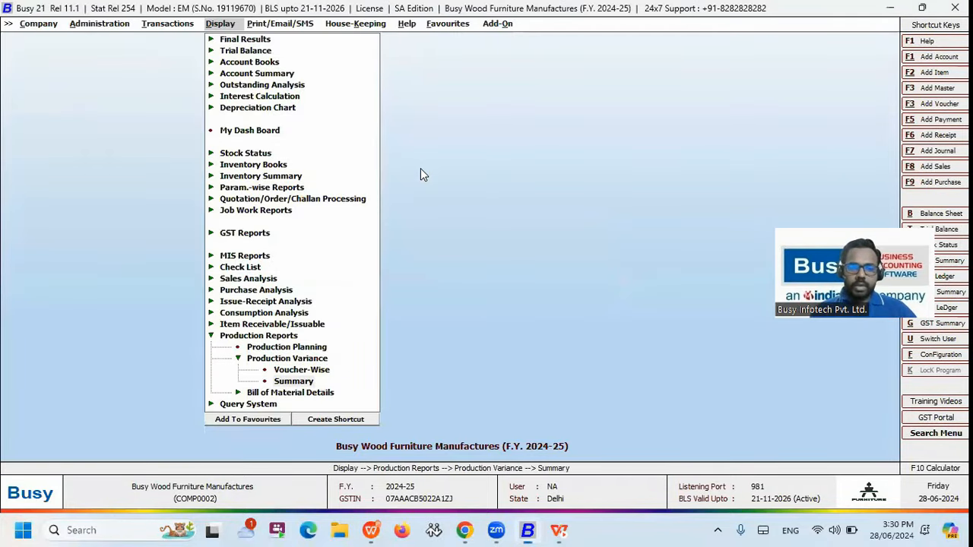
{"action": "key", "text": "Return"}
{"action": "key", "text": "Left"}
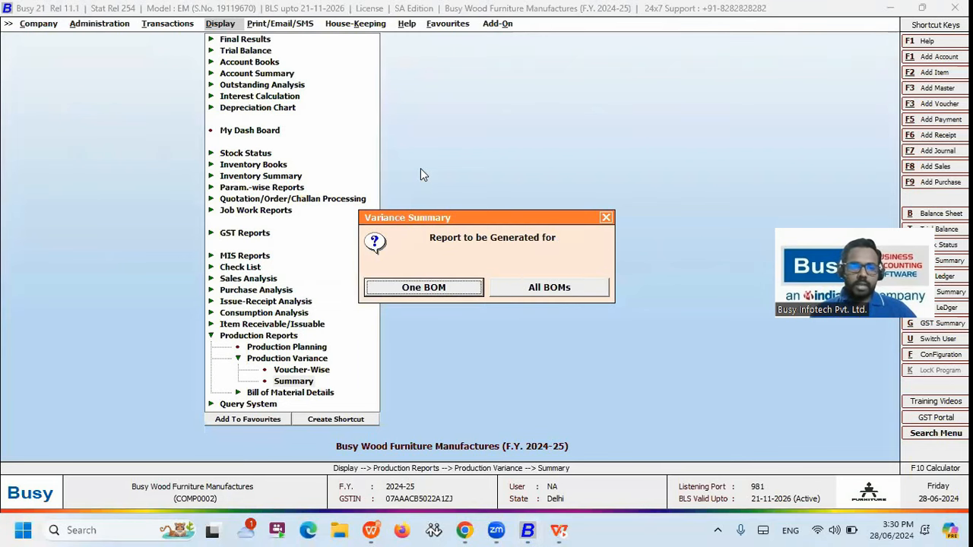
{"action": "key", "text": "Return"}
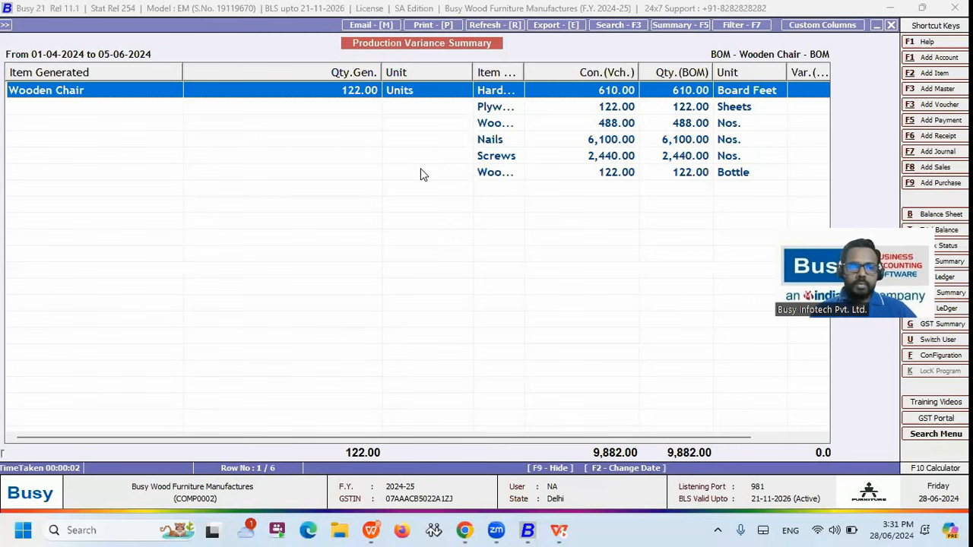
Widen the Item Consumed column to read the full raw material names in the variance summary, and close the report.
{"action": "key", "text": "Down"}
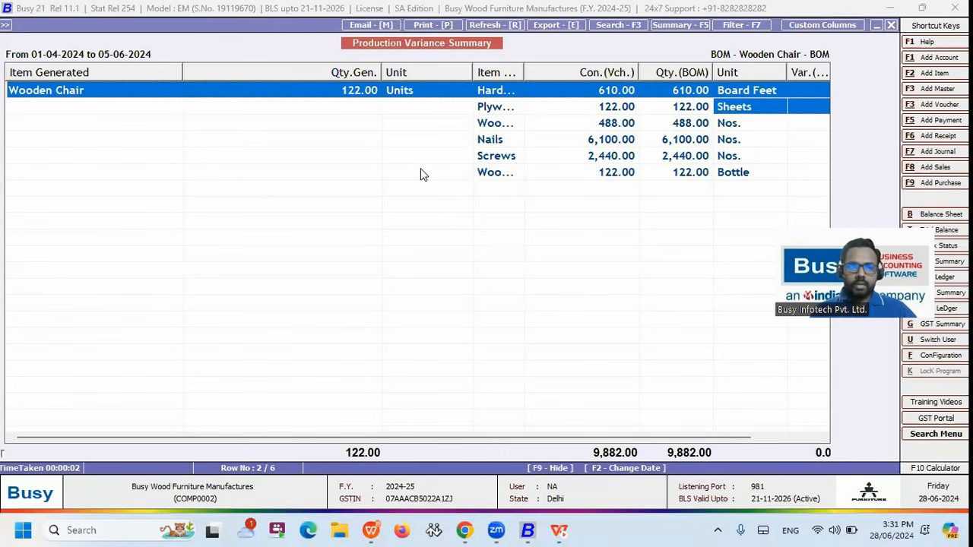
{"action": "key", "text": "Up"}
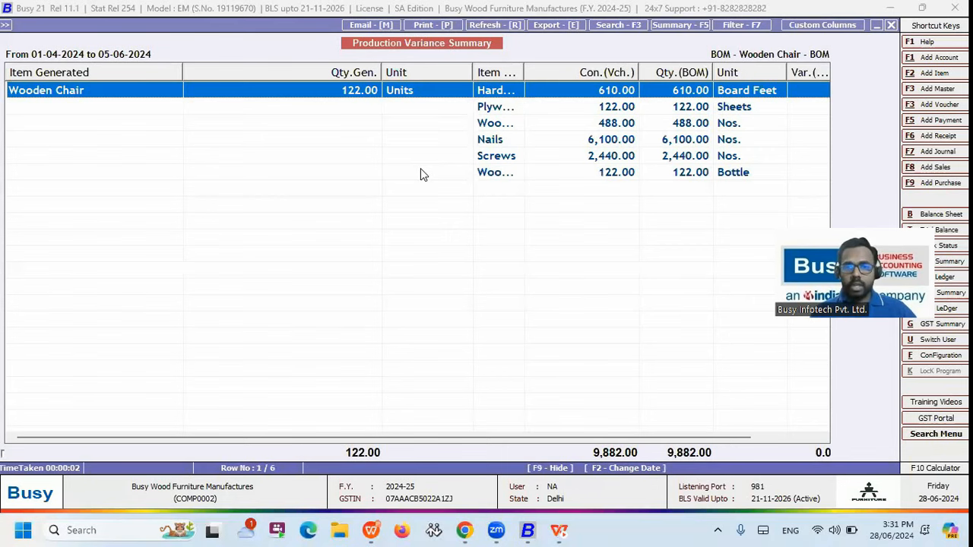
{"action": "key", "text": "Right"}
{"action": "key", "text": "Right"}
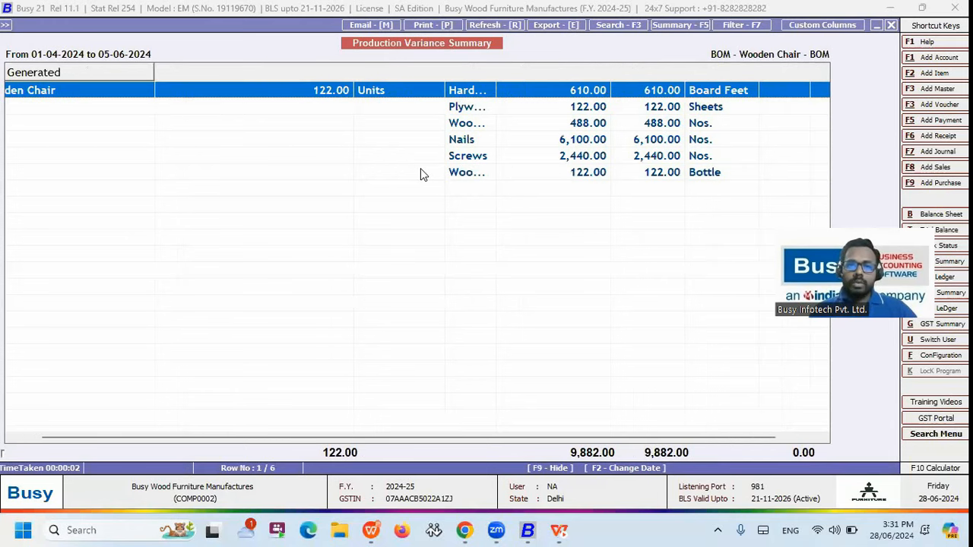
{"action": "key", "text": "Right"}
{"action": "key", "text": "Right"}
{"action": "left_click_drag", "start_coordinate": [465, 72], "coordinate": [535, 75]}
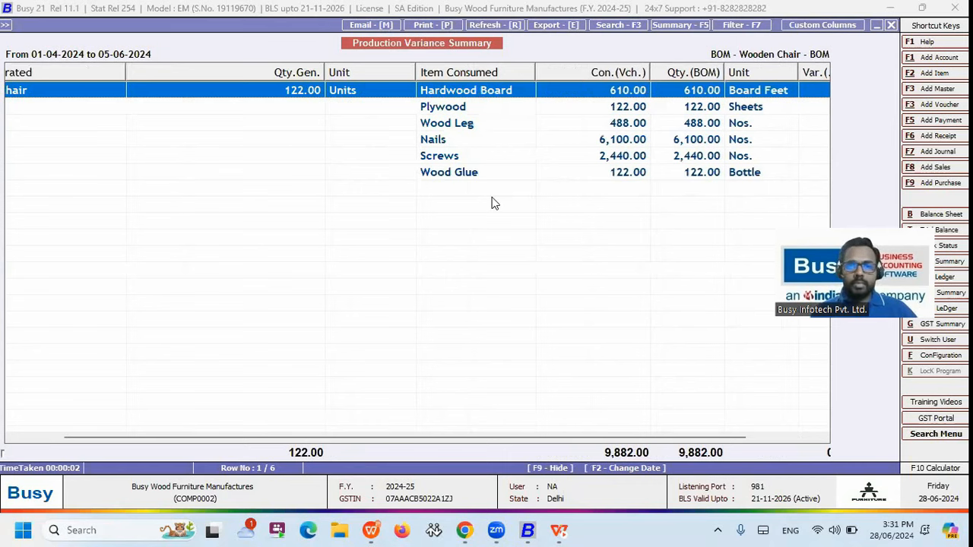
{"action": "key", "text": "Escape"}
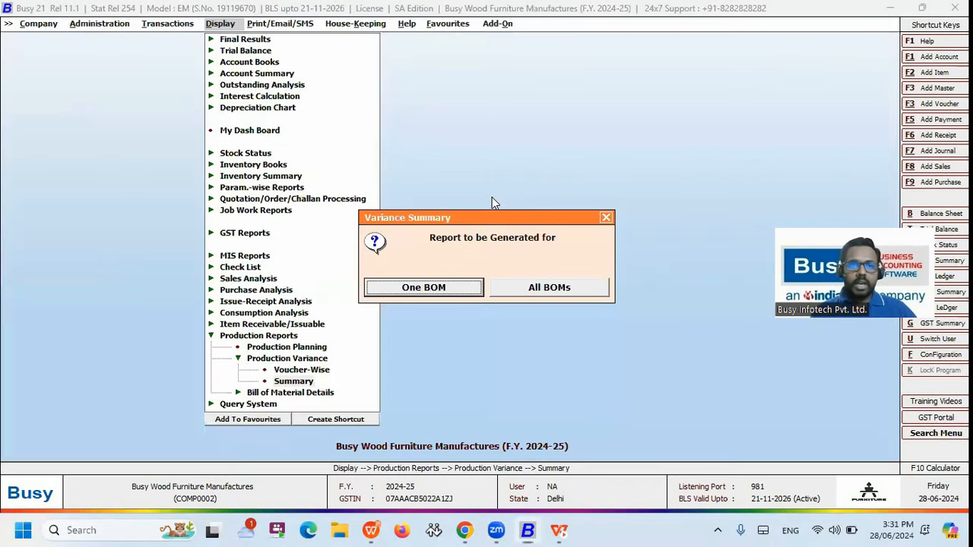
{"action": "key", "text": "Return"}
{"action": "key", "text": "Escape"}
Generate the Product Composition report of bill of material details for all BOMs, with item prices considered at all material centres.
{"action": "key", "text": "Down"}
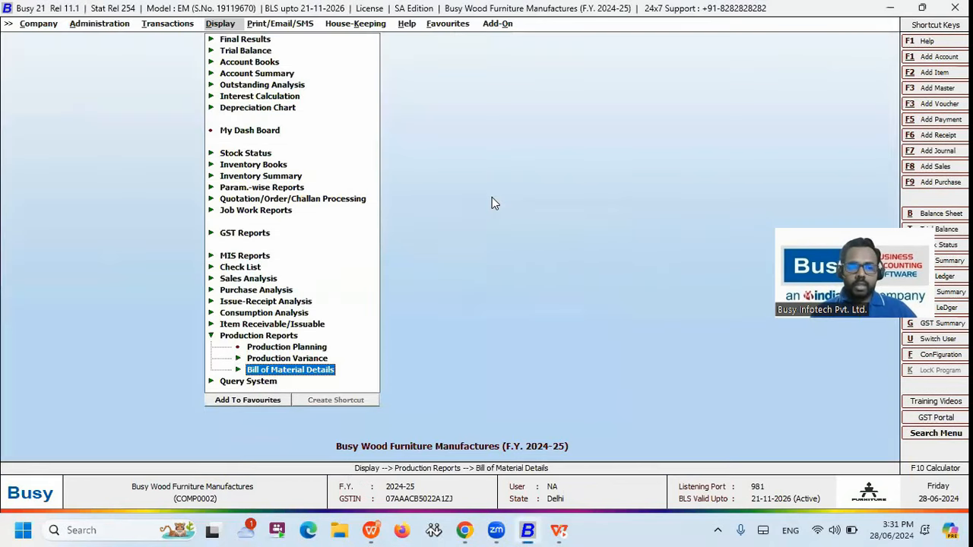
{"action": "key", "text": "Return"}
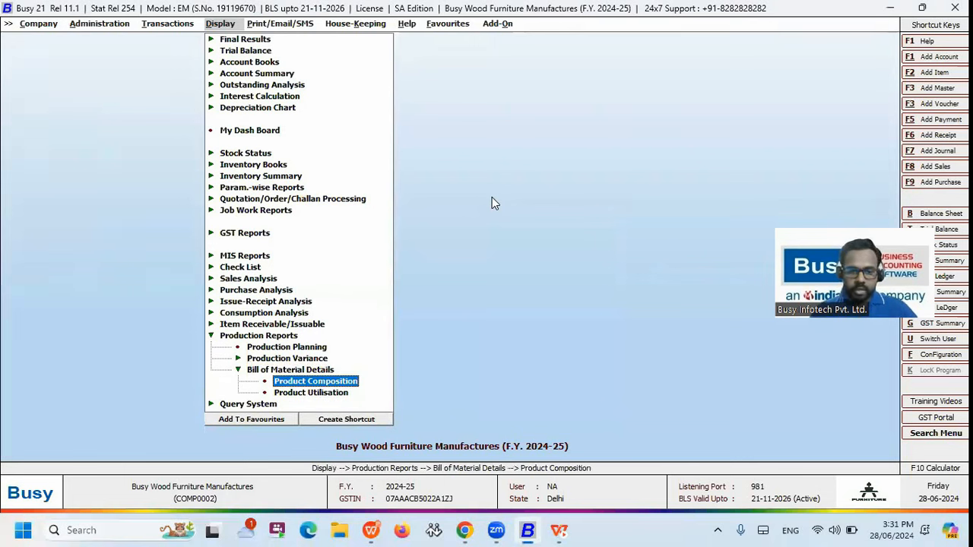
{"action": "key", "text": "Return"}
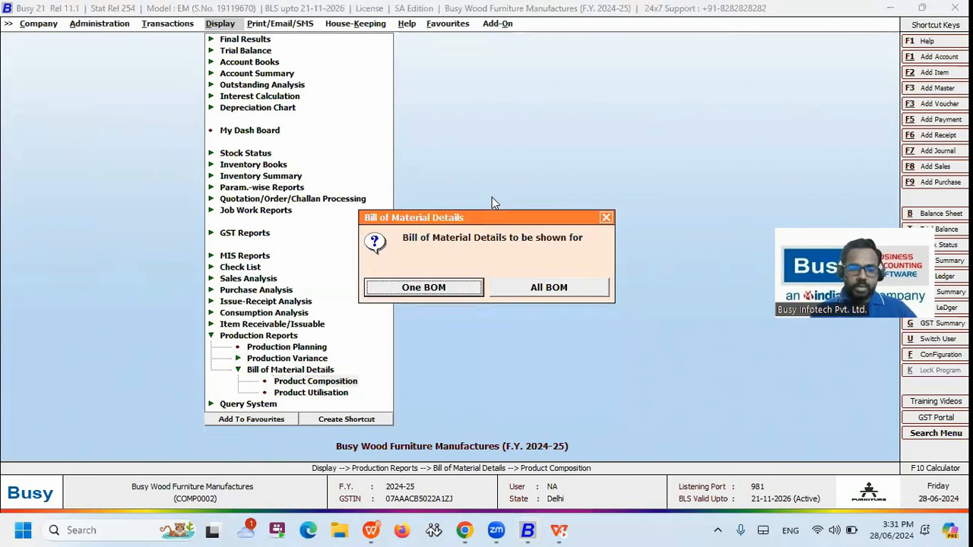
{"action": "key", "text": "Right"}
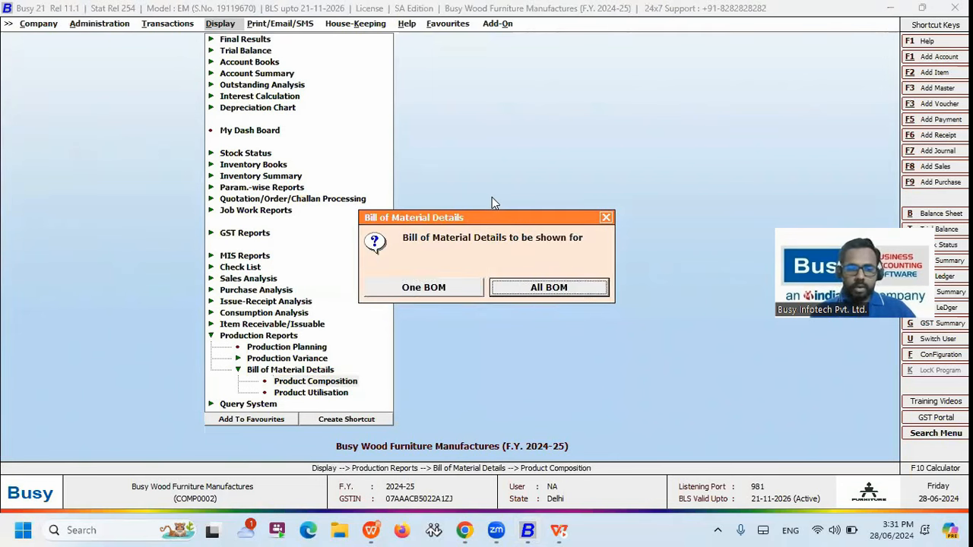
{"action": "key", "text": "Return"}
{"action": "key", "text": "Left"}
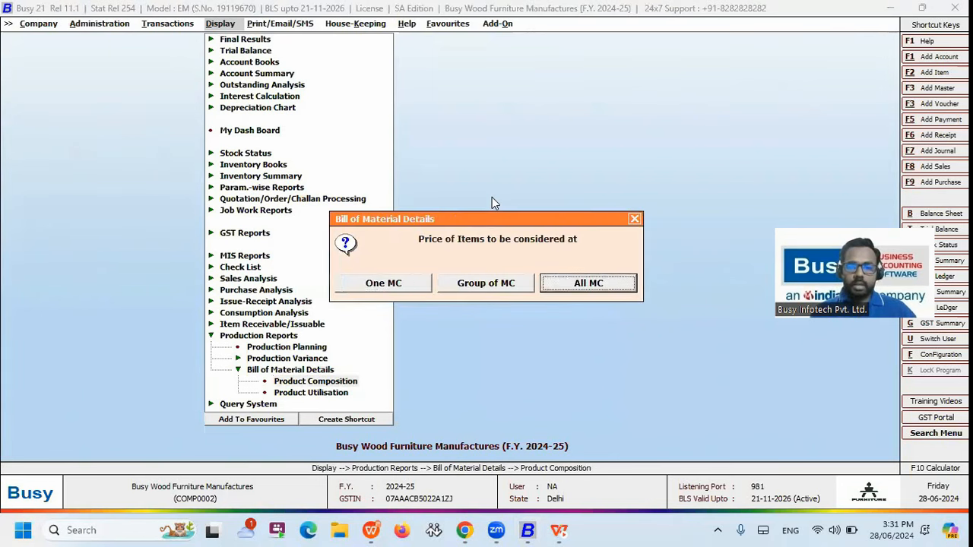
{"action": "key", "text": "Return"}
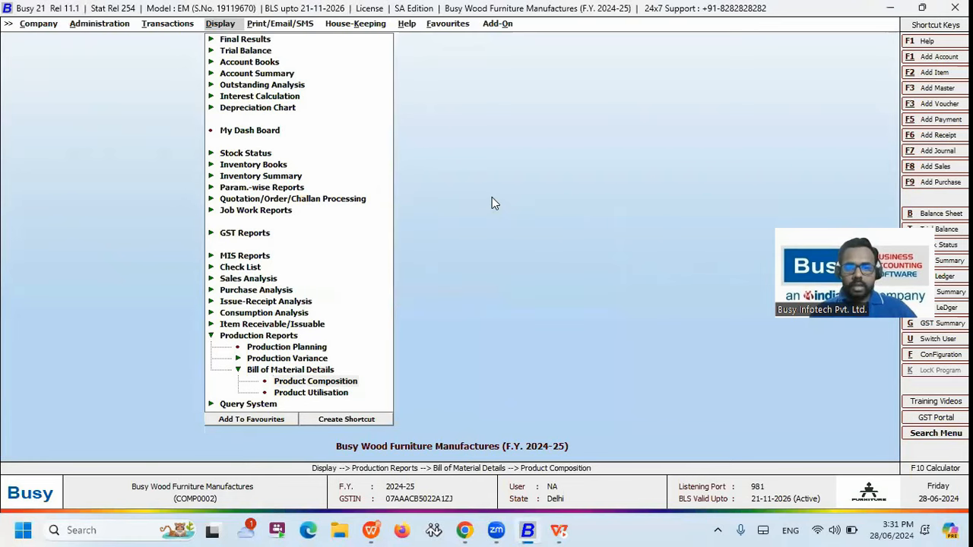
{"action": "key", "text": "F2"}
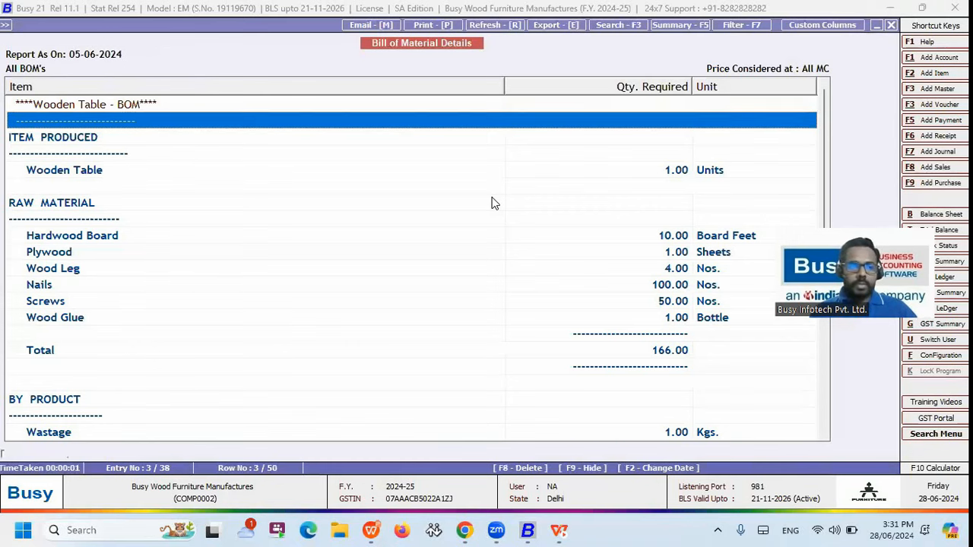
Examine the item produced and the raw material quantities required in the Wooden Table - BOM, and close the report.
{"action": "key", "text": "Down"}
{"action": "key", "text": "Down"}
{"action": "key", "text": "Down"}
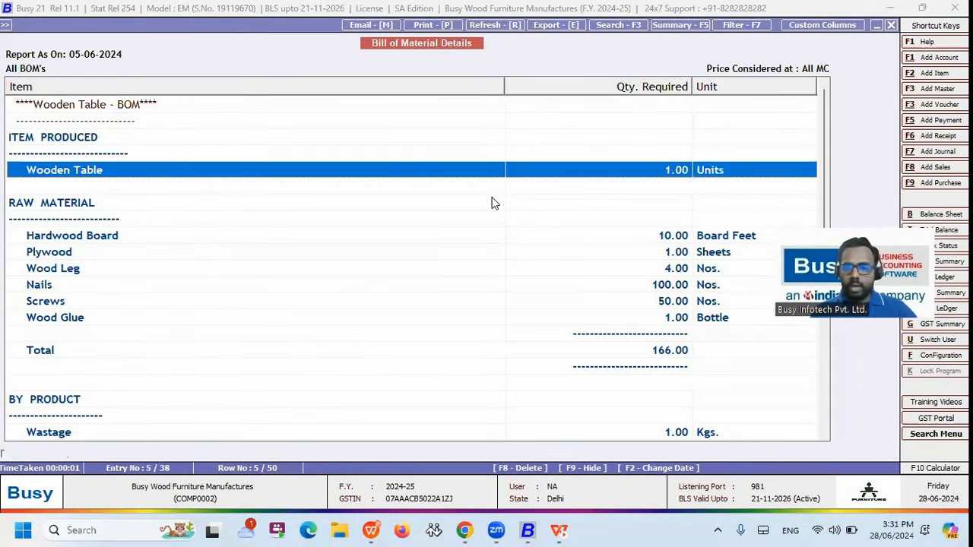
{"action": "key", "text": "Down"}
{"action": "key", "text": "Down"}
{"action": "key", "text": "Down"}
{"action": "key", "text": "Down"}
{"action": "key", "text": "Down"}
{"action": "key", "text": "Down"}
{"action": "key", "text": "Down"}
{"action": "key", "text": "Down"}
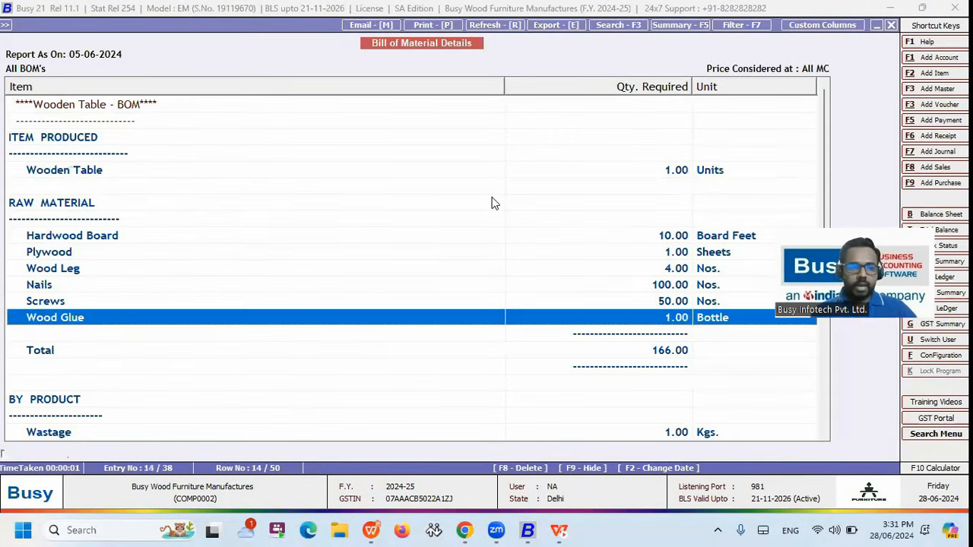
{"action": "key", "text": "Up"}
{"action": "key", "text": "Up"}
{"action": "key", "text": "Up"}
{"action": "key", "text": "Up"}
{"action": "key", "text": "Up"}
{"action": "key", "text": "Up"}
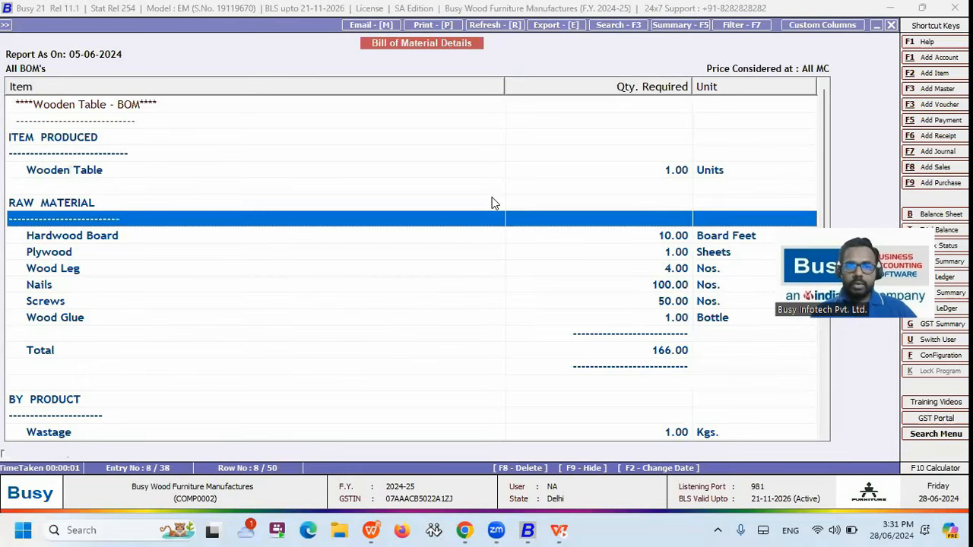
{"action": "key", "text": "Escape"}
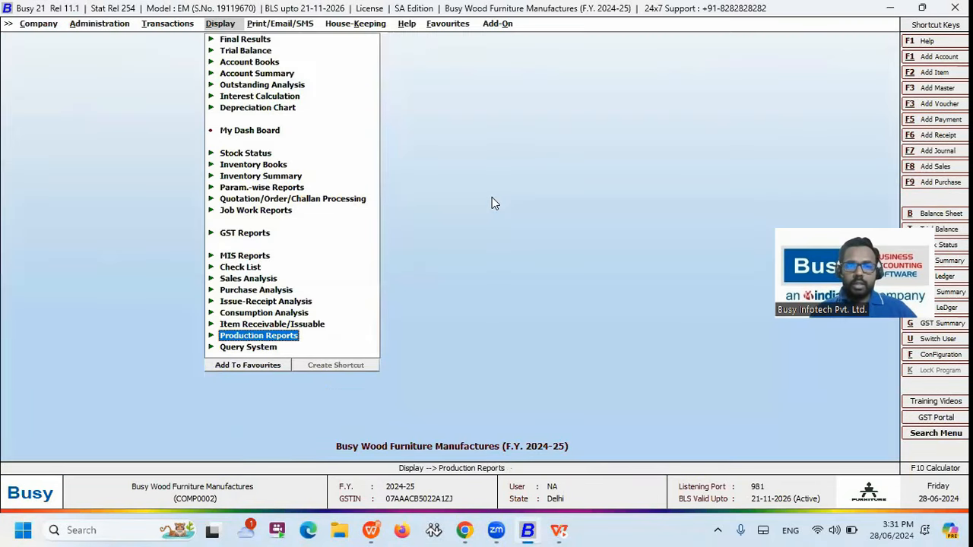
{"action": "key", "text": "alt+Tab"}
{"action": "key", "text": "Right"}
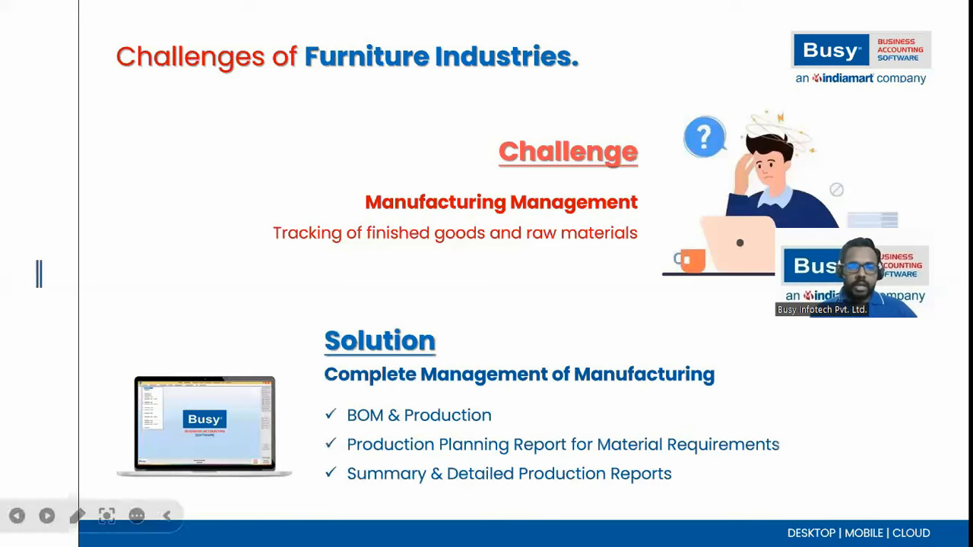
{"action": "key", "text": "Right"}
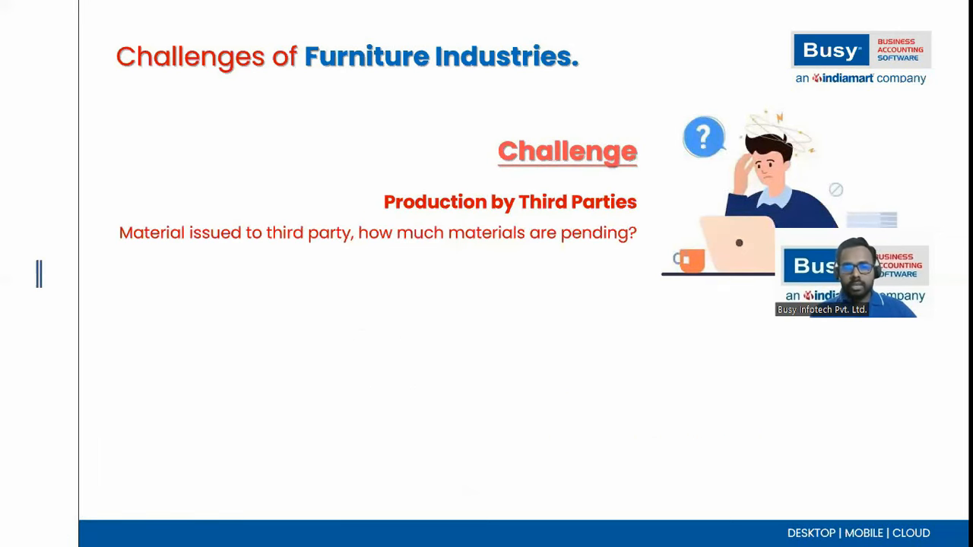
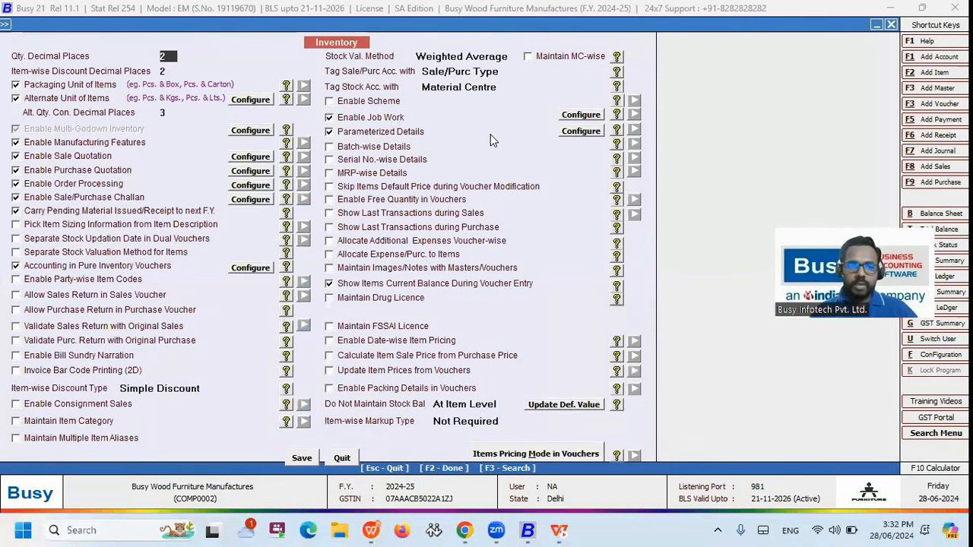
Leave the inventory feature options and start a new Material Issued to Party voucher.
{"action": "key", "text": "Escape"}
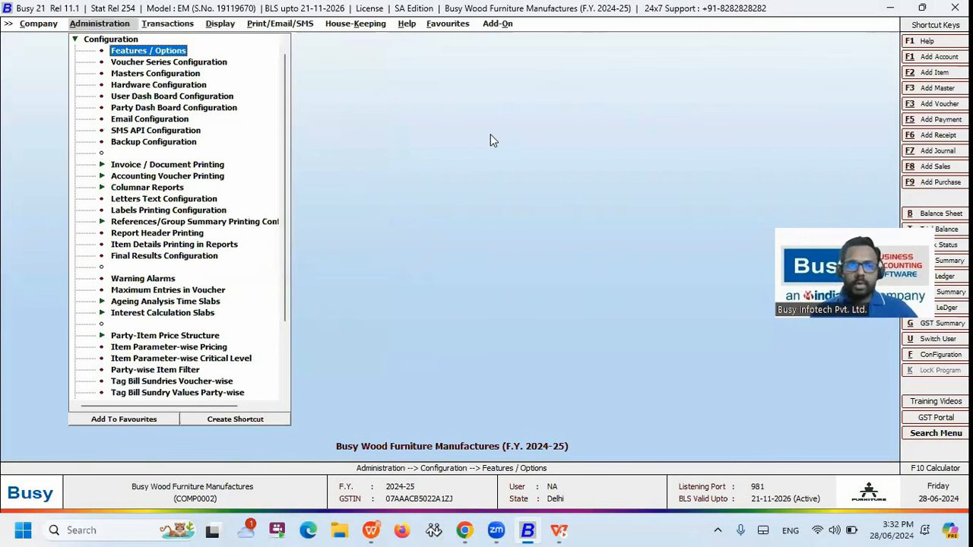
{"action": "key", "text": "Right"}
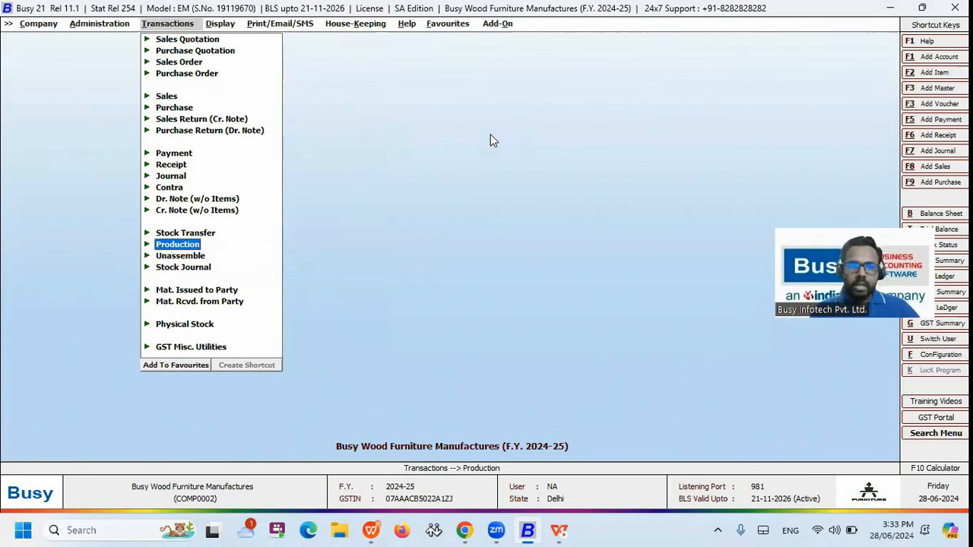
{"action": "key", "text": "Down"}
{"action": "key", "text": "Down"}
{"action": "key", "text": "Down"}
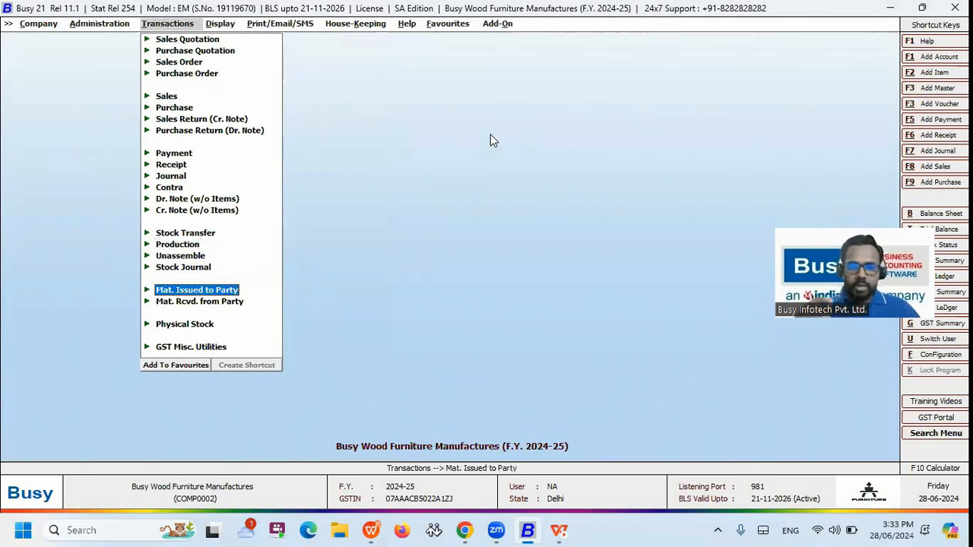
{"action": "key", "text": "Return"}
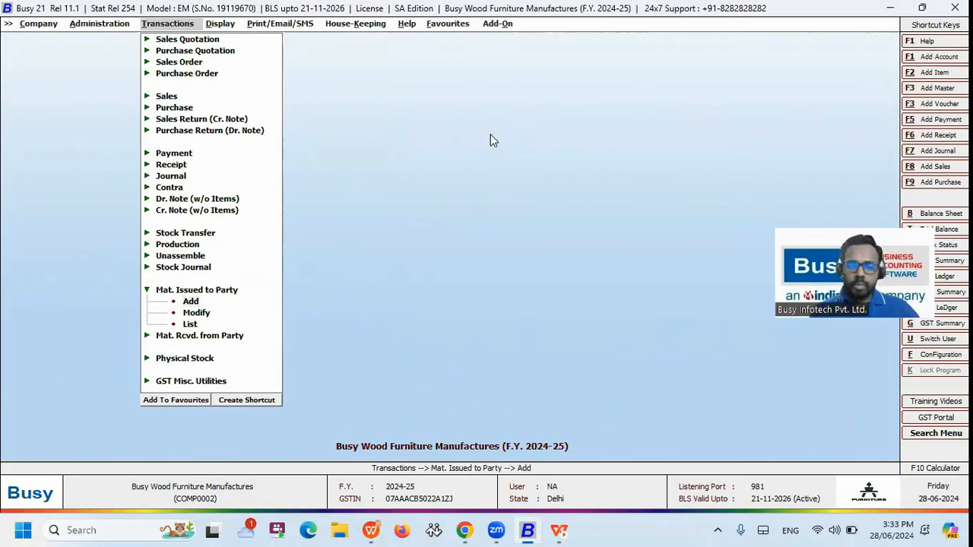
{"action": "key", "text": "Return"}
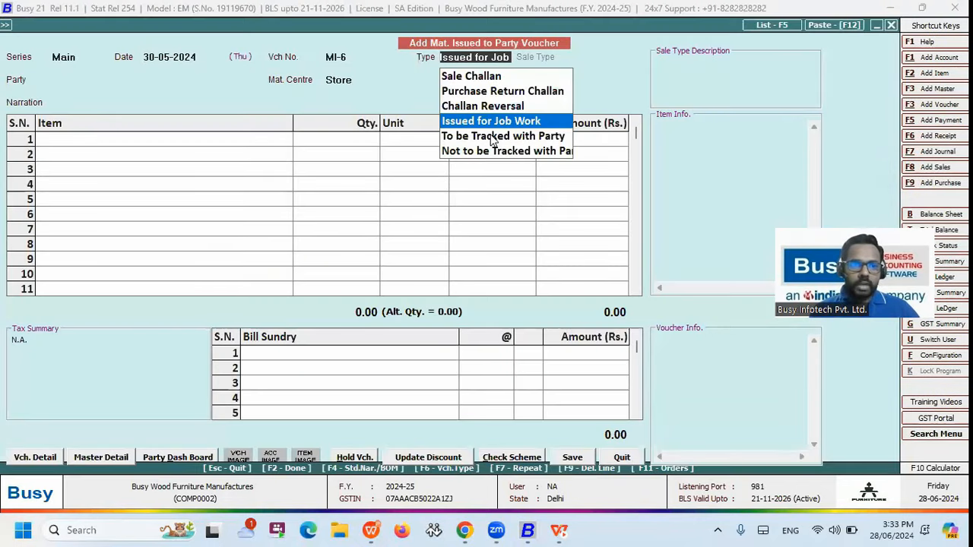
Set the voucher type to Issued for Job Work, the party to HMT Furniture Trading Company and the material centre to Store.
{"action": "key", "text": "Return"}
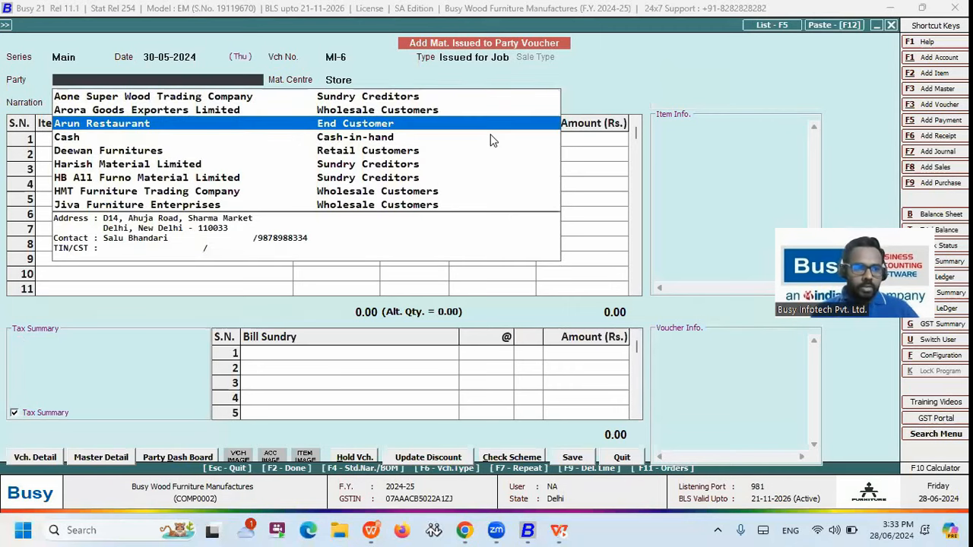
{"action": "key", "text": "Down"}
{"action": "key", "text": "Down"}
{"action": "key", "text": "Down"}
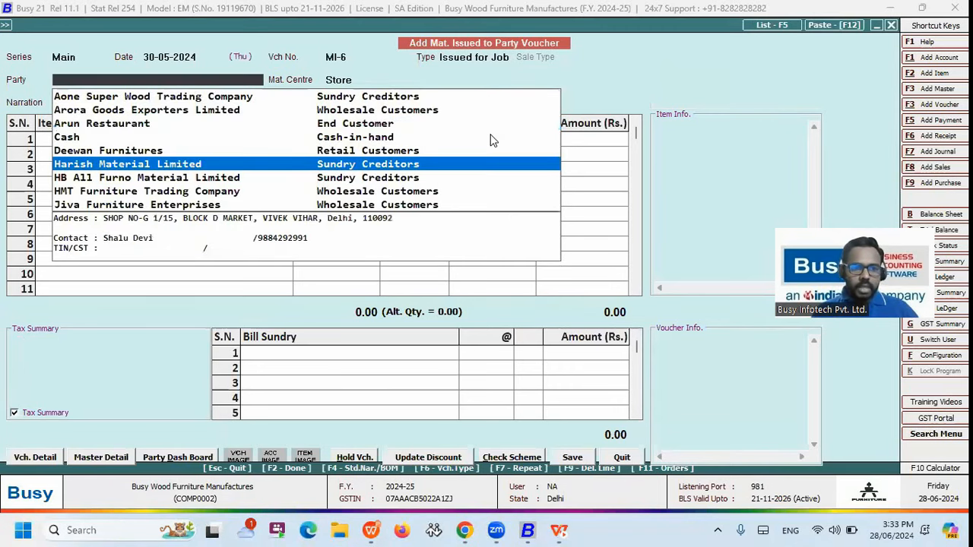
{"action": "key", "text": "Down"}
{"action": "key", "text": "Down"}
{"action": "key", "text": "Return"}
{"action": "key", "text": "Return"}
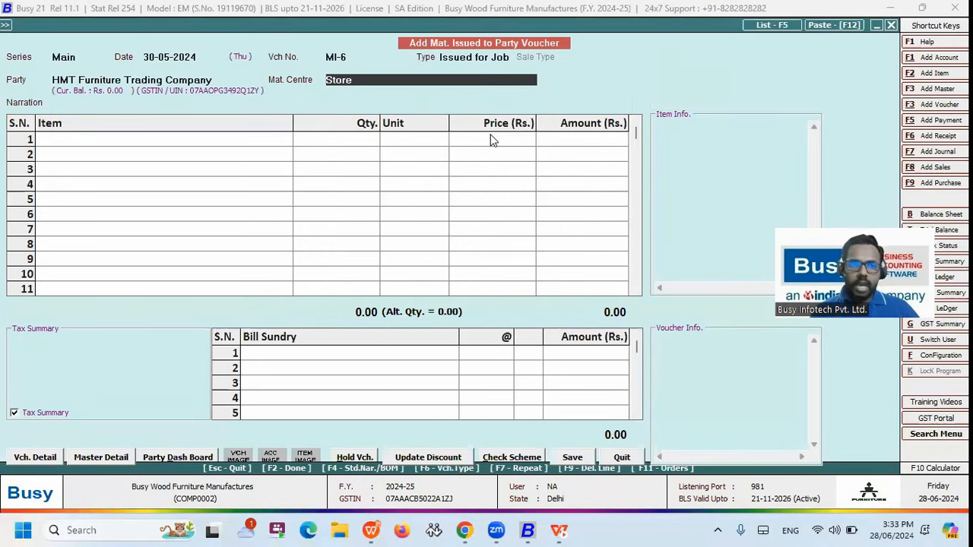
{"action": "key", "text": "Return"}
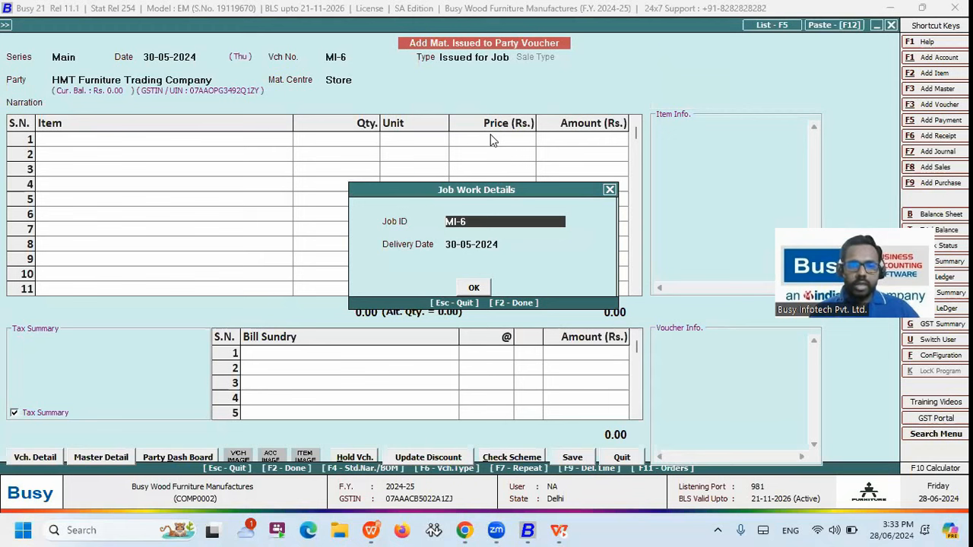
{"action": "key", "text": "Return"}
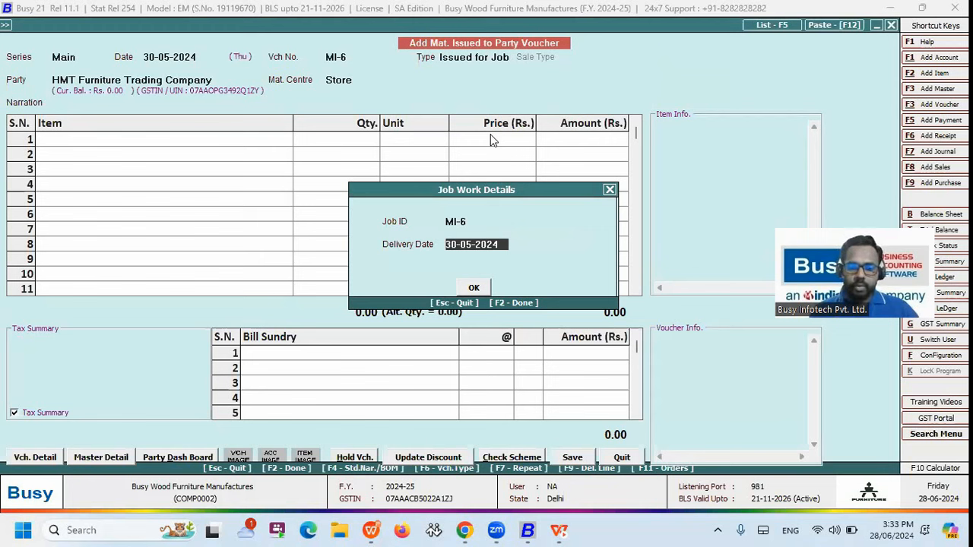
{"action": "type", "text": "1"}
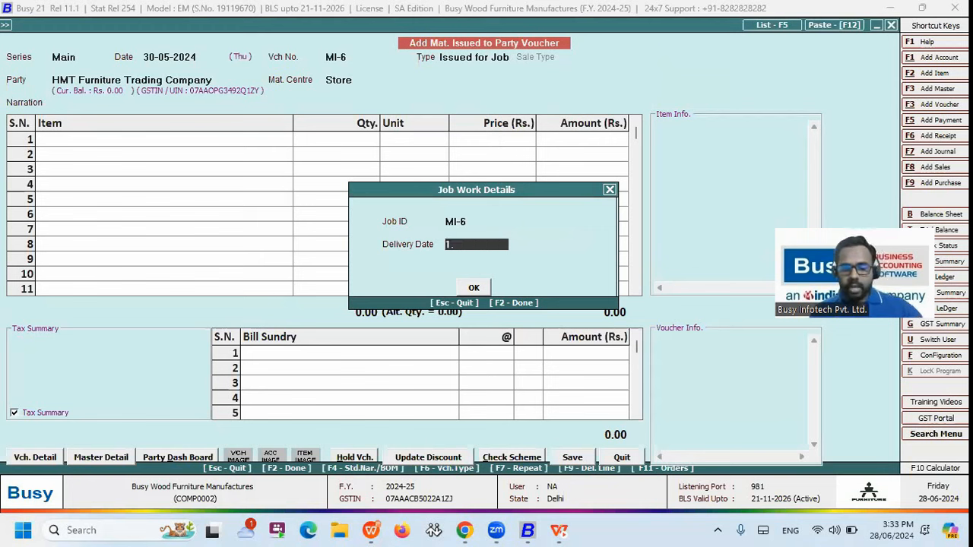
{"action": "key", "text": "Return"}
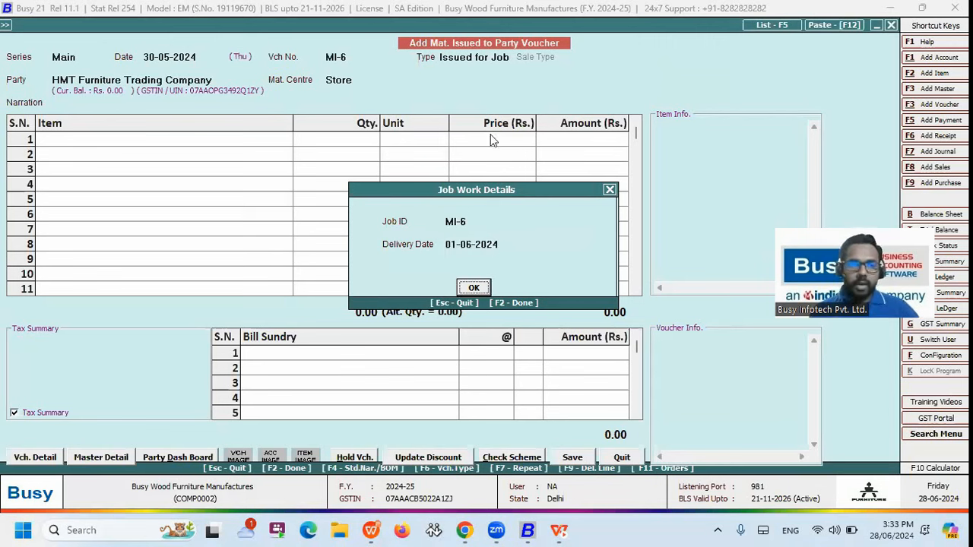
{"action": "key", "text": "Return"}
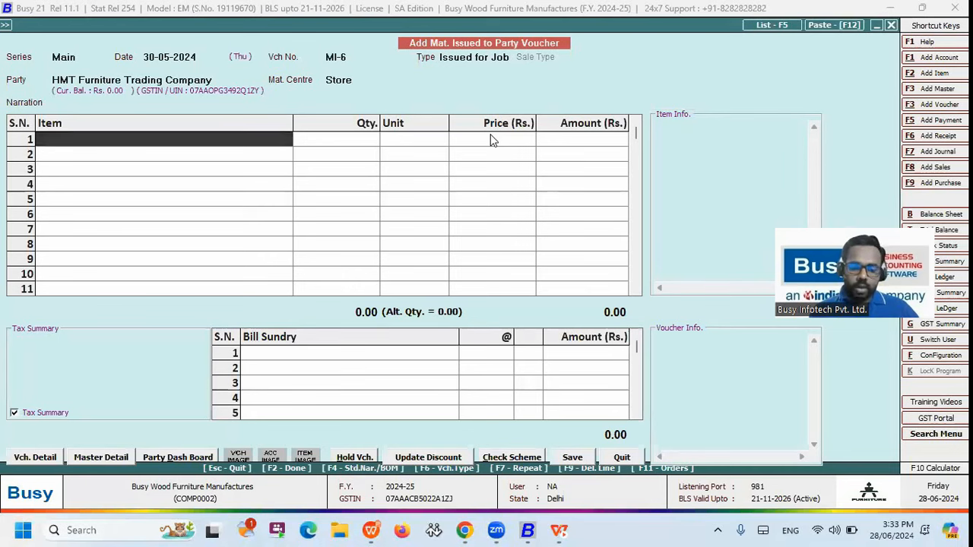
{"action": "type", "text": "WOO"}
{"action": "key", "text": "Down"}
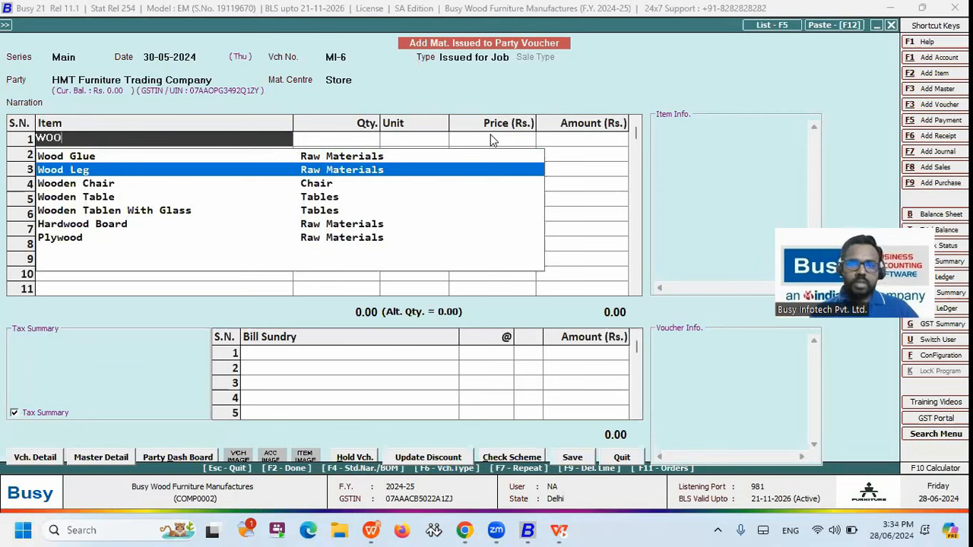
{"action": "key", "text": "Down"}
{"action": "key", "text": "Down"}
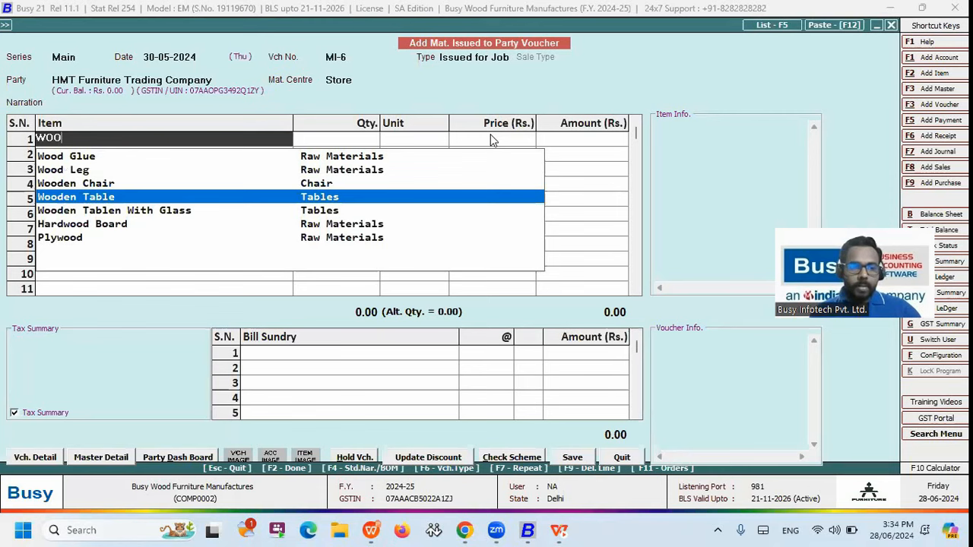
{"action": "key", "text": "Return"}
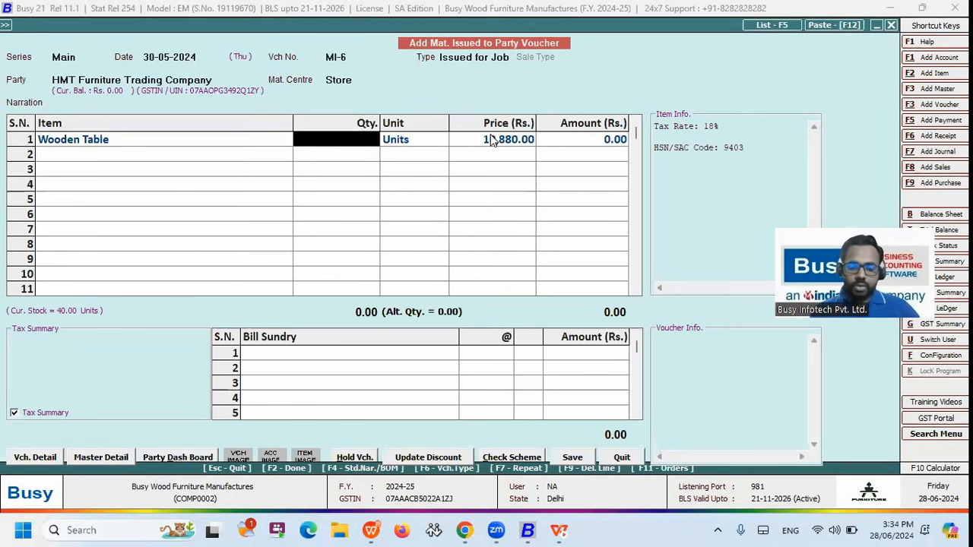
{"action": "type", "text": "10"}
{"action": "key", "text": "Return"}
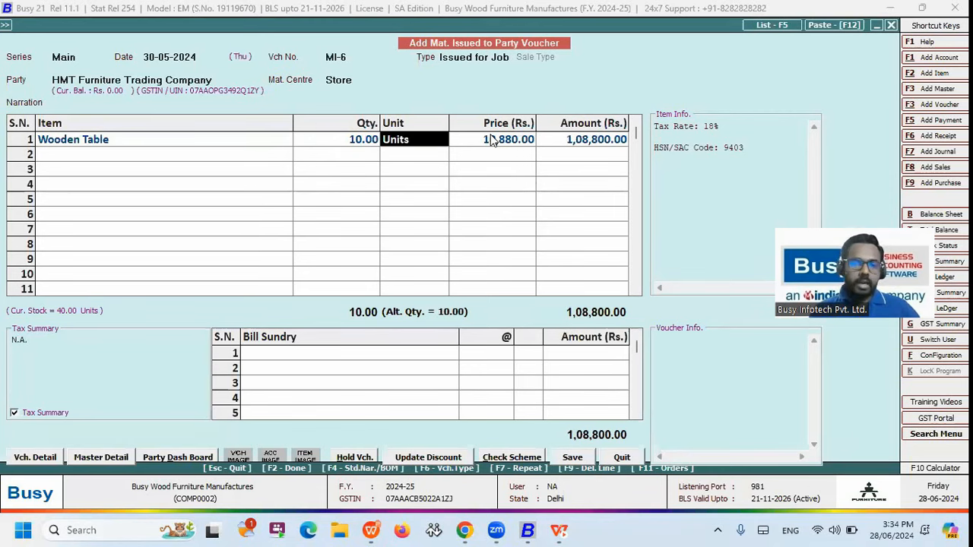
{"action": "key", "text": "Return"}
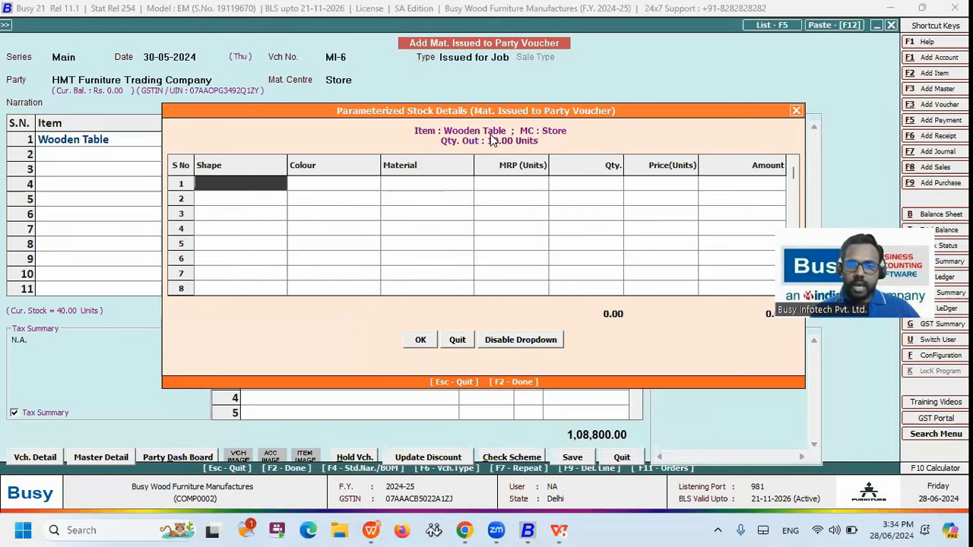
{"action": "key", "text": "Escape"}
{"action": "key", "text": "Escape"}
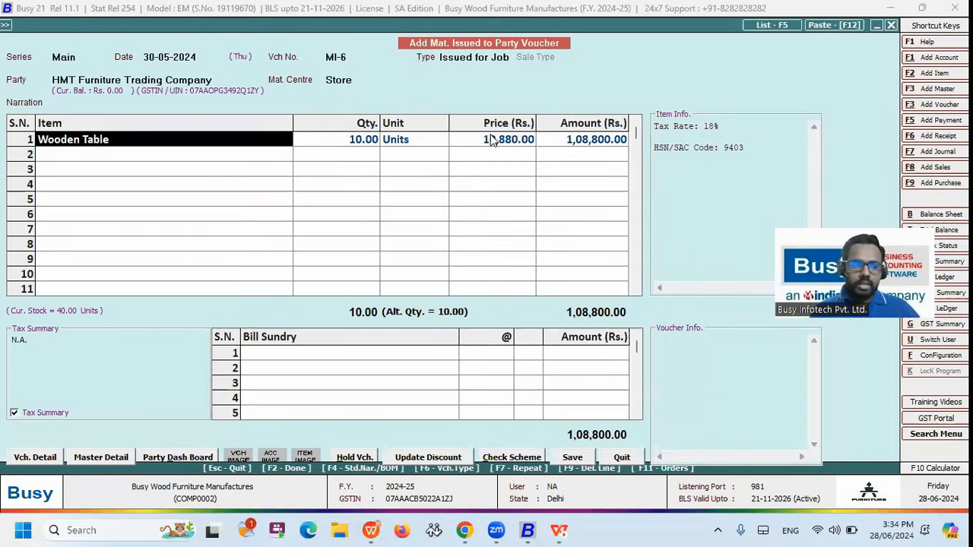
{"action": "type", "text": "wO"}
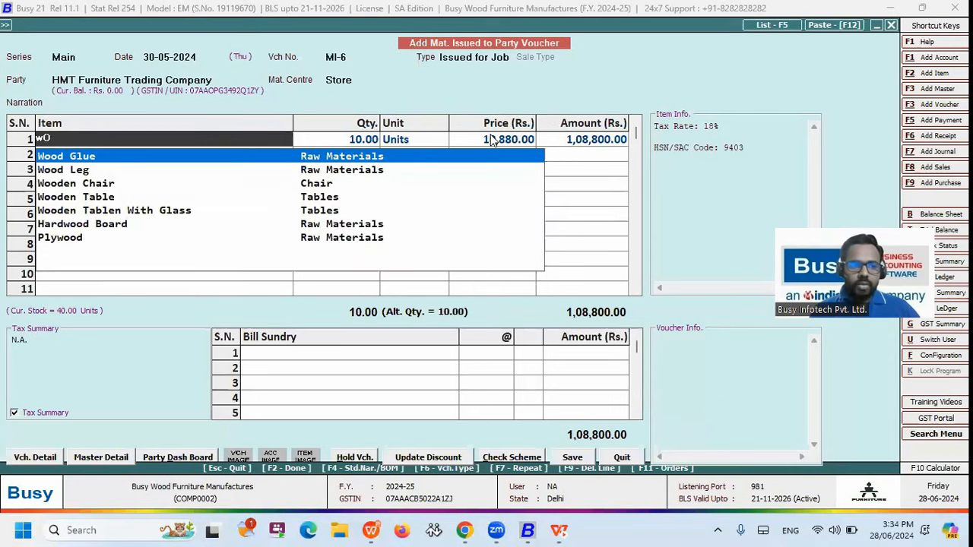
{"action": "key", "text": "Return"}
{"action": "key", "text": "Escape"}
{"action": "key", "text": "Return"}
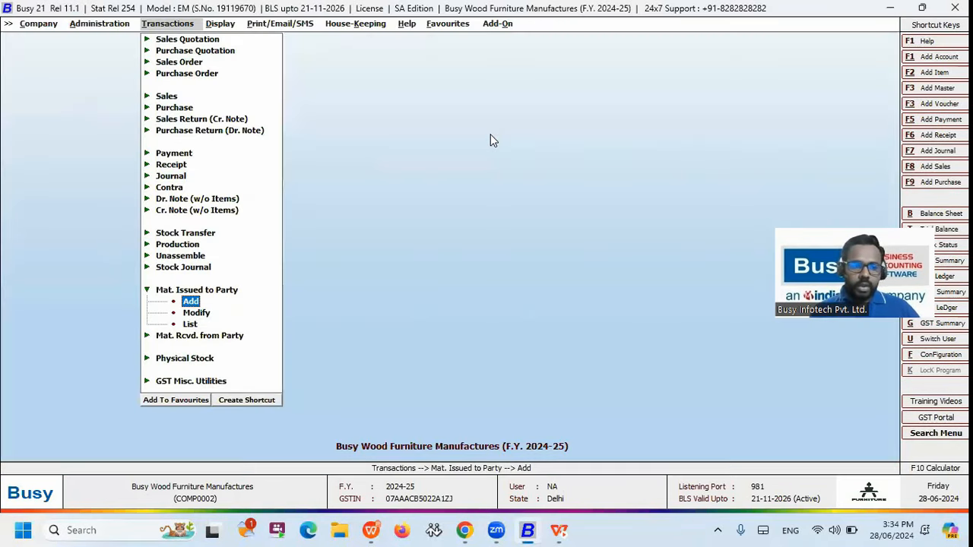
Start a new production voucher using Wooden Table - BOM with a quantity of 10 units to produce.
{"action": "key", "text": "Up"}
{"action": "key", "text": "Up"}
{"action": "key", "text": "Up"}
{"action": "key", "text": "Return"}
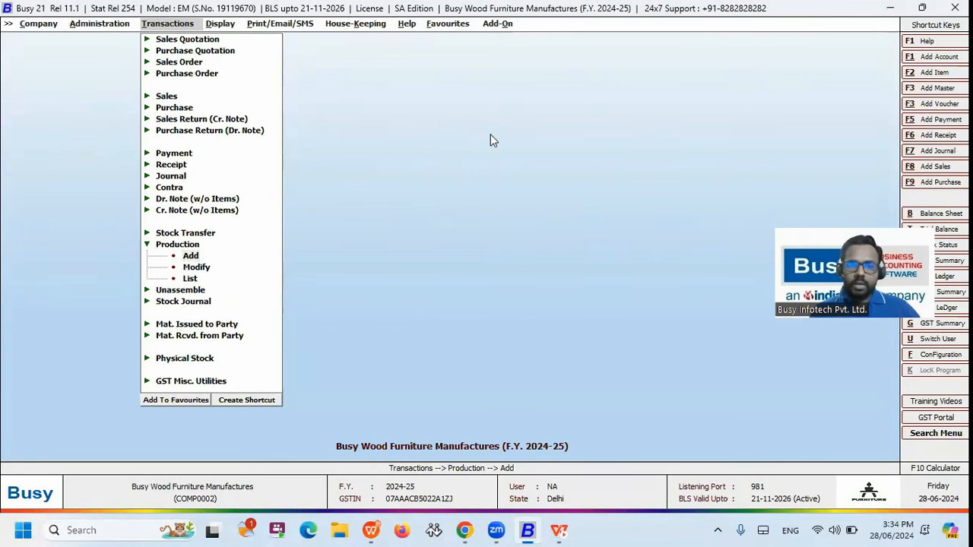
{"action": "key", "text": "Return"}
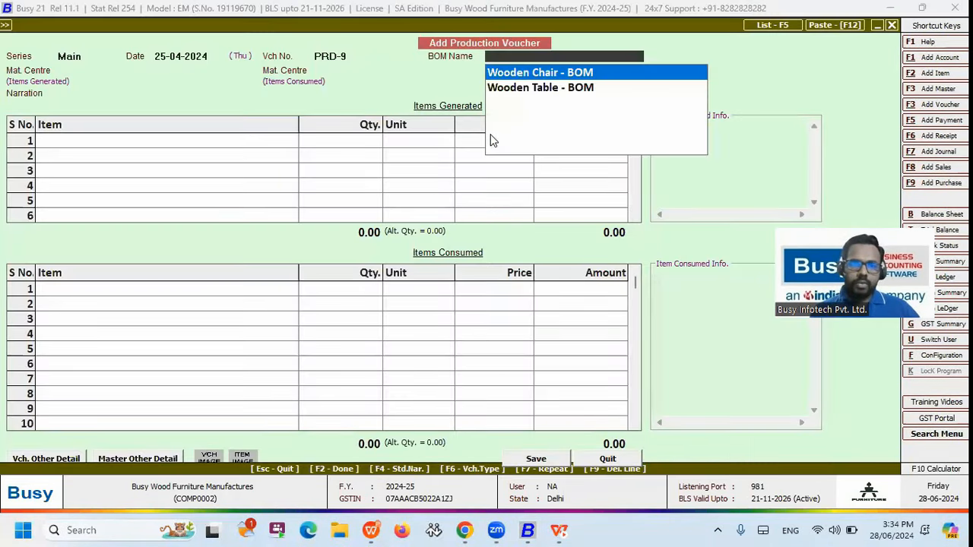
{"action": "key", "text": "Down"}
{"action": "key", "text": "Return"}
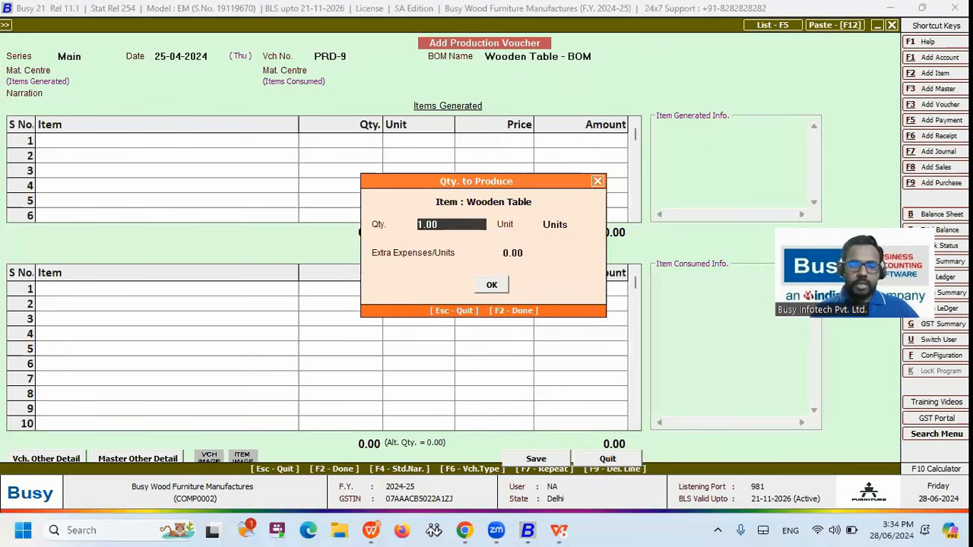
{"action": "type", "text": "10"}
{"action": "key", "text": "Return"}
{"action": "key", "text": "Return"}
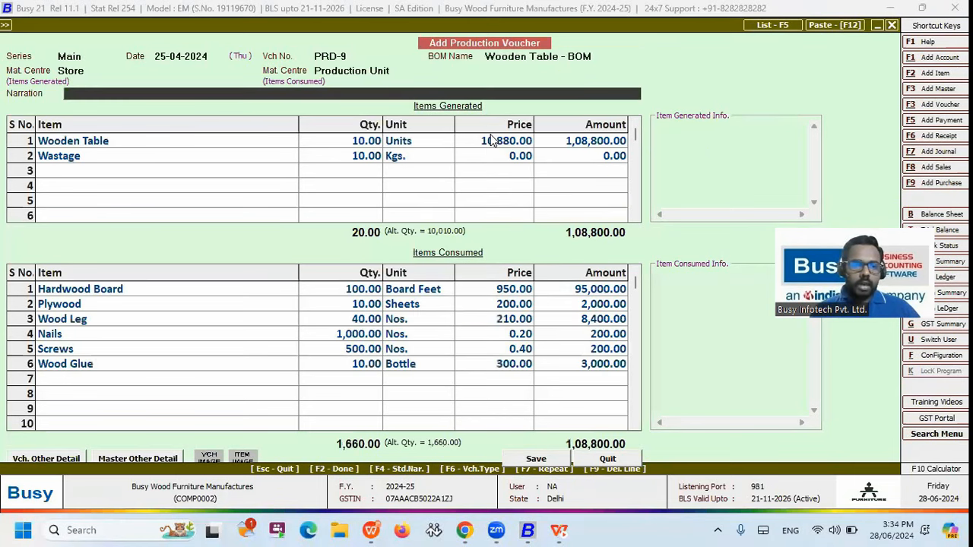
Assign the generated Wooden Table stock the parameters Oval, Pecan and Teak, with MRP 25,999.00 and quantity 10.
{"action": "key", "text": "Return"}
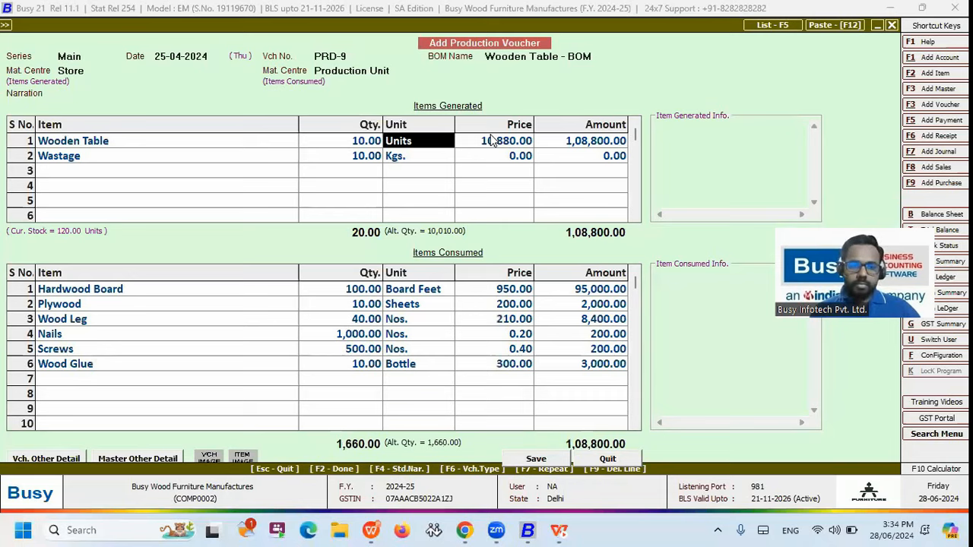
{"action": "key", "text": "Return"}
{"action": "key", "text": "Return"}
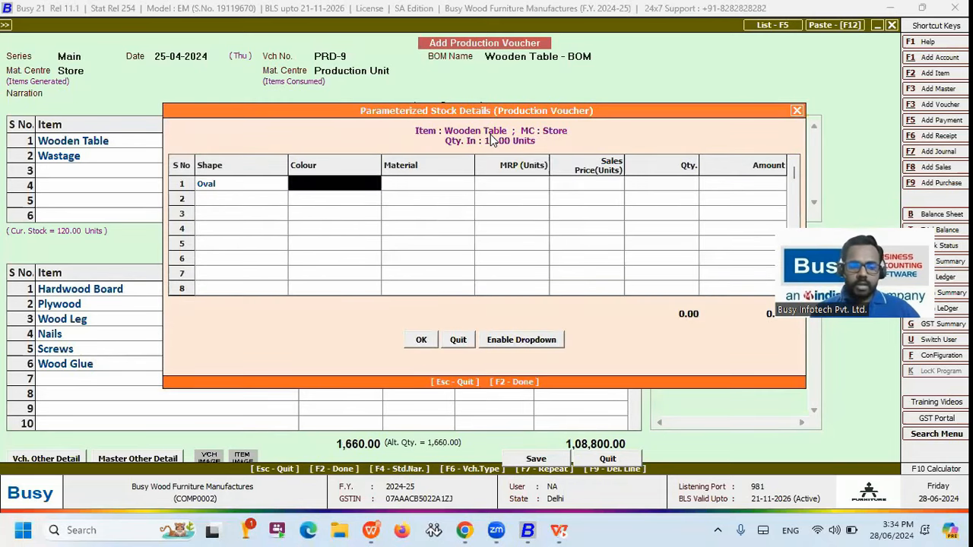
{"action": "key", "text": "Return"}
{"action": "key", "text": "Down"}
{"action": "key", "text": "Down"}
{"action": "key", "text": "Return"}
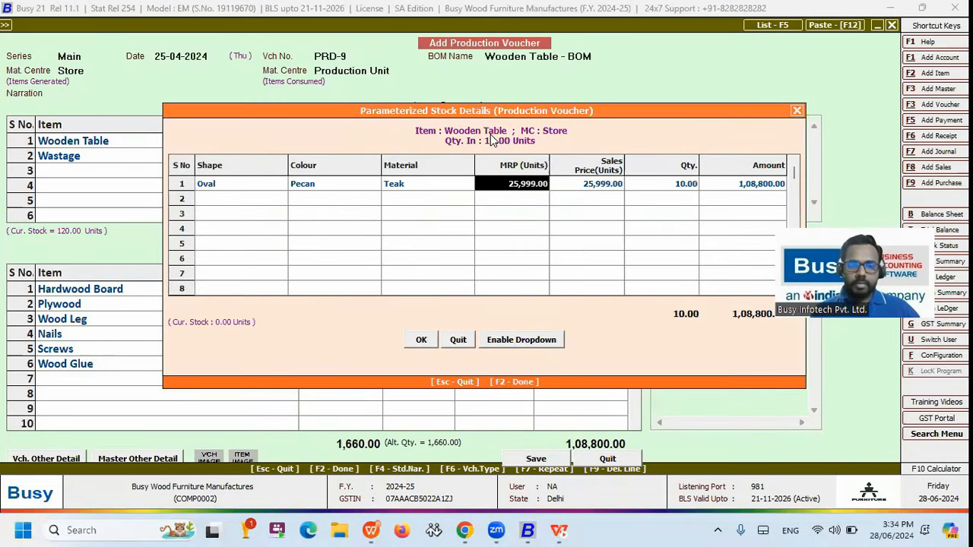
{"action": "key", "text": "Return"}
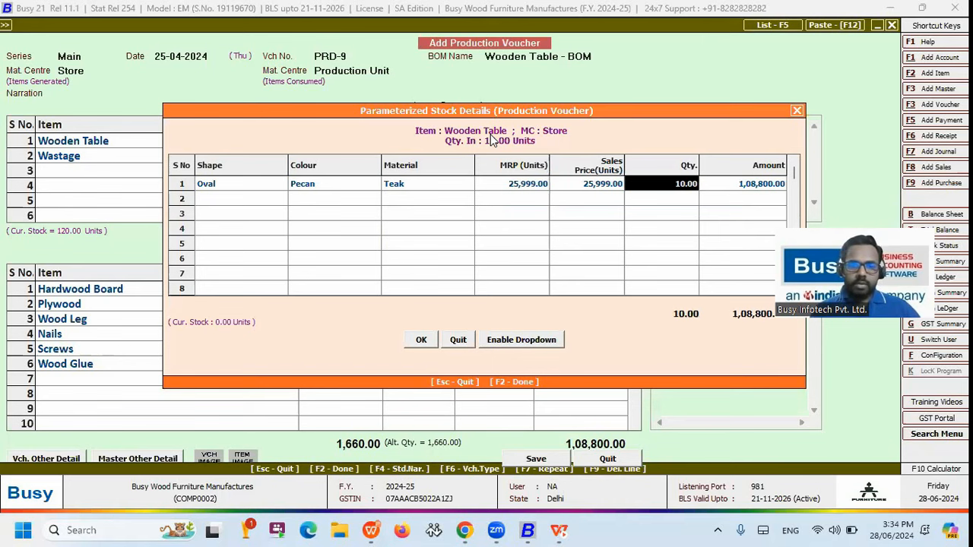
{"action": "key", "text": "F2"}
Save the production voucher and leave production voucher entry.
{"action": "key", "text": "F2"}
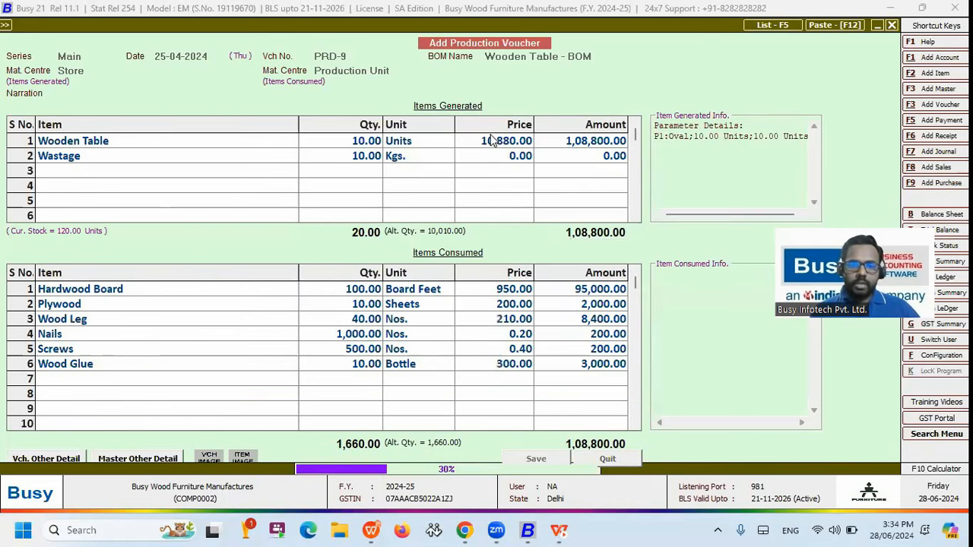
{"action": "key", "text": "n"}
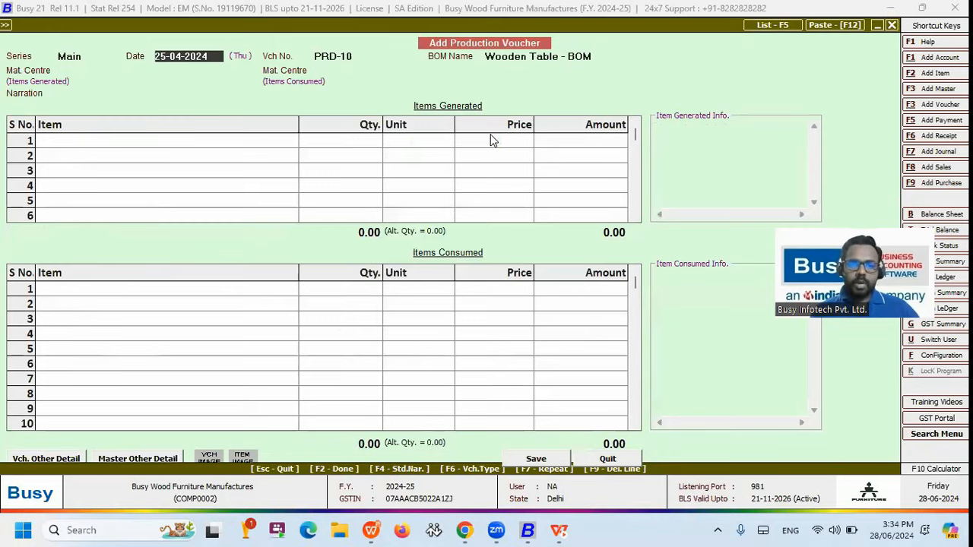
{"action": "key", "text": "Escape"}
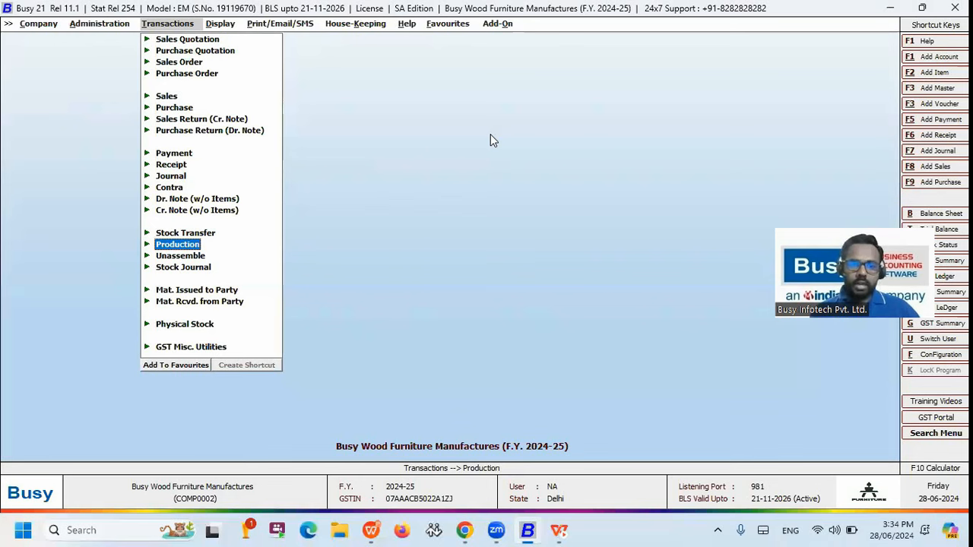
Start a new Material Issued to Party voucher with the type Issued for Job Work.
{"action": "key", "text": "Up"}
{"action": "key", "text": "Down"}
{"action": "key", "text": "Down"}
{"action": "key", "text": "Down"}
{"action": "key", "text": "Down"}
{"action": "key", "text": "Return"}
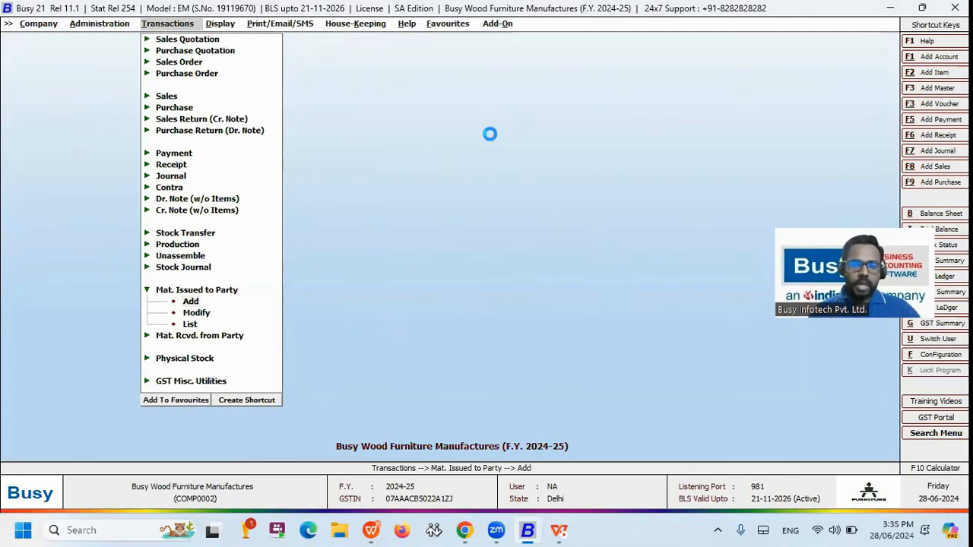
{"action": "key", "text": "Return"}
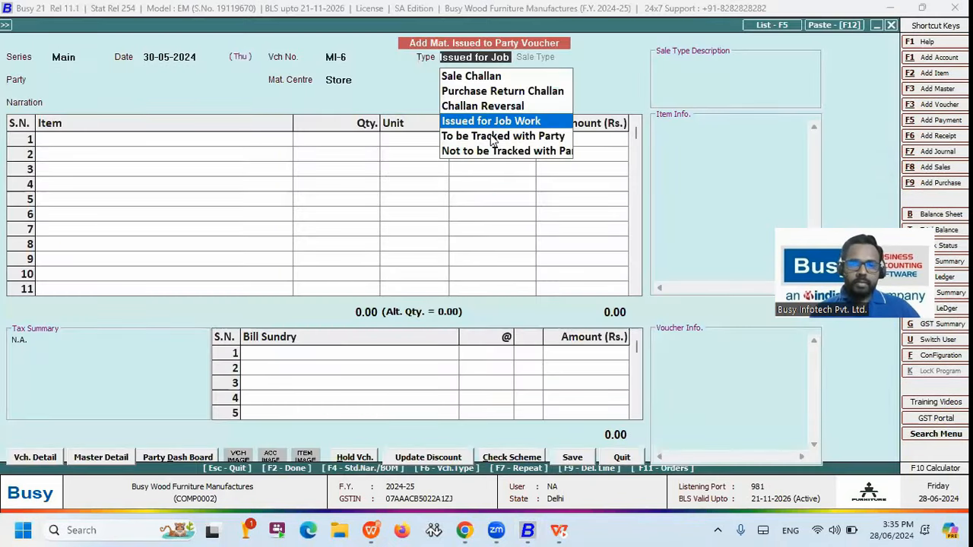
{"action": "key", "text": "Return"}
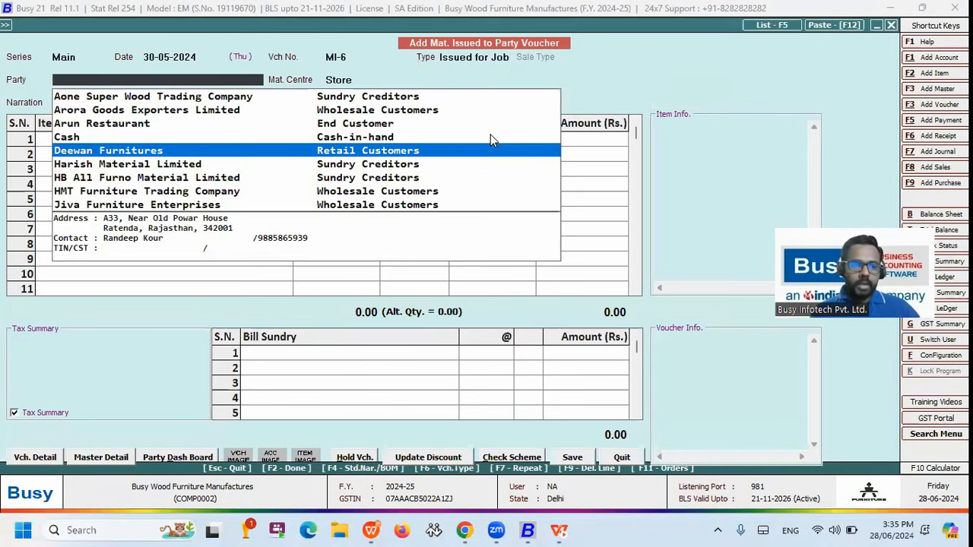
Choose HMT Furniture Trading Company as the party and set the job work delivery date to 01-06-2024.
{"action": "key", "text": "Down"}
{"action": "key", "text": "Down"}
{"action": "key", "text": "Down"}
{"action": "key", "text": "Return"}
{"action": "key", "text": "Escape"}
{"action": "key", "text": "Return"}
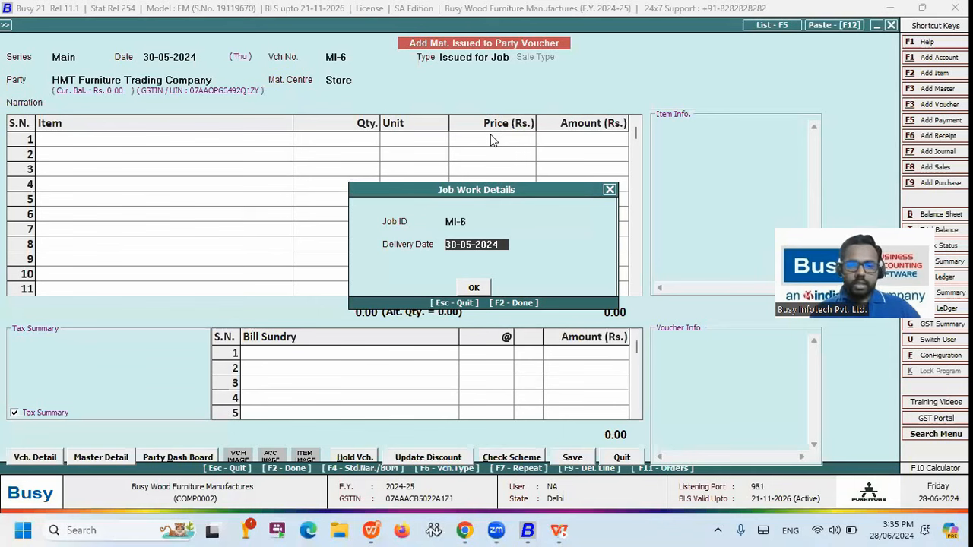
{"action": "type", "text": "1.6"}
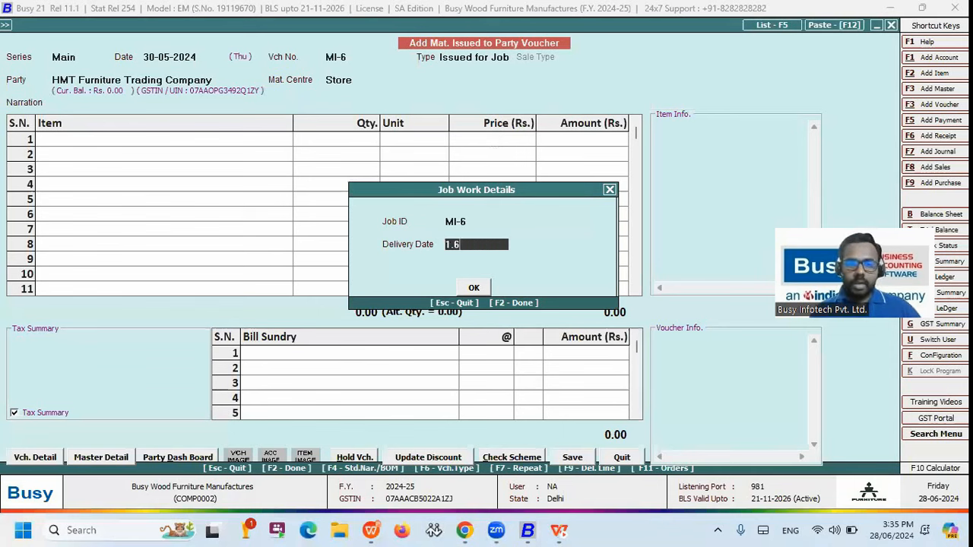
{"action": "key", "text": "Return"}
Add Wooden Table as the first voucher item with a quantity of 10 units.
{"action": "type", "text": "WOO"}
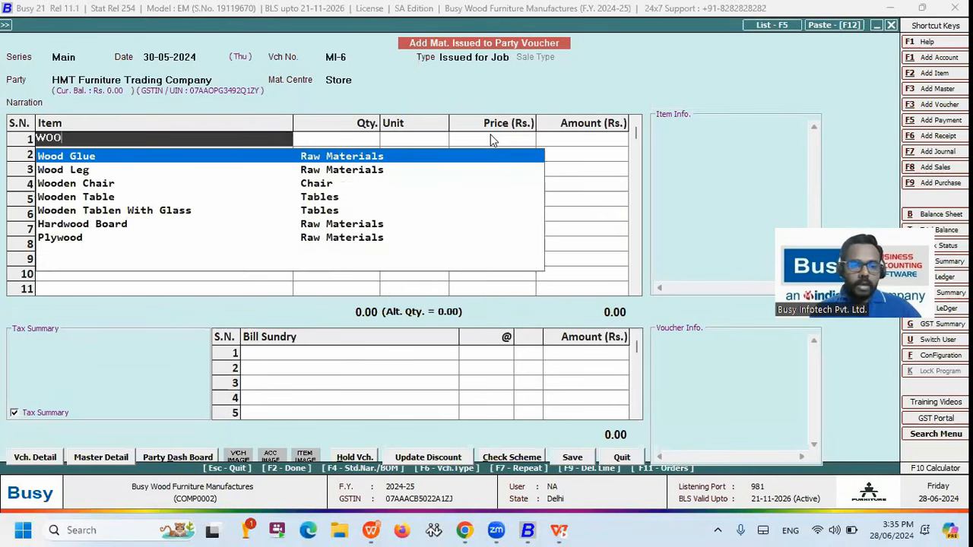
{"action": "key", "text": "Down"}
{"action": "key", "text": "Down"}
{"action": "key", "text": "Down"}
{"action": "key", "text": "Return"}
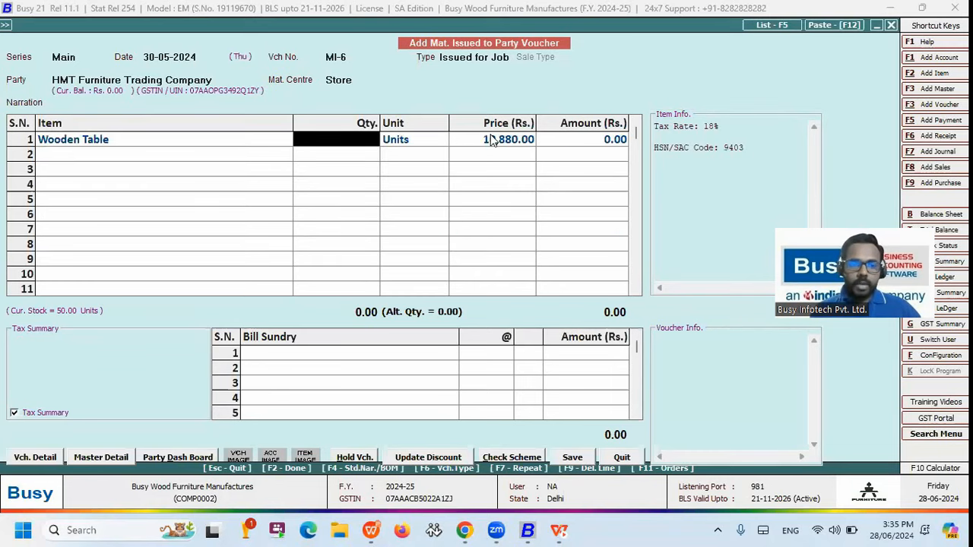
{"action": "type", "text": "10"}
{"action": "key", "text": "Return"}
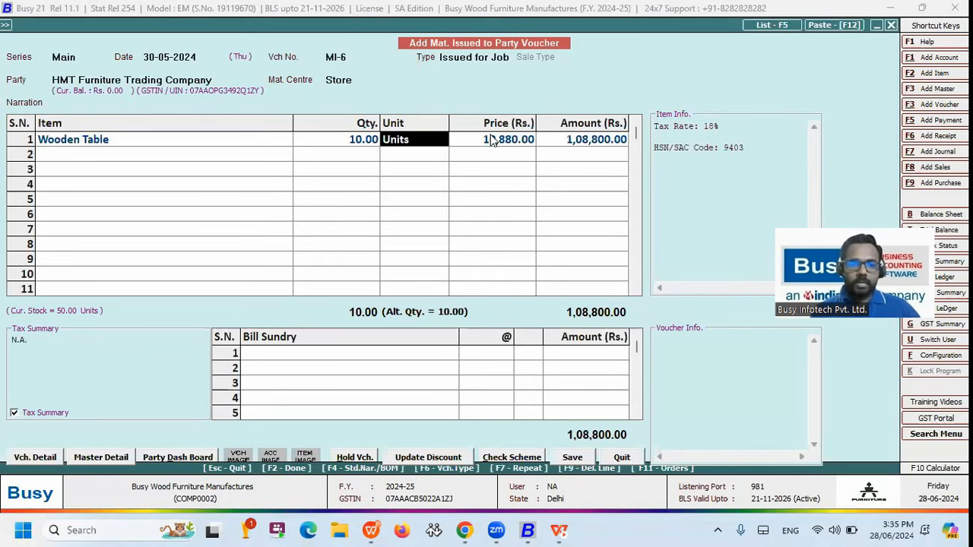
Allocate the issued Wooden Table quantity from the Oval, Pecan, Teak stock and finish the item entry.
{"action": "key", "text": "Return"}
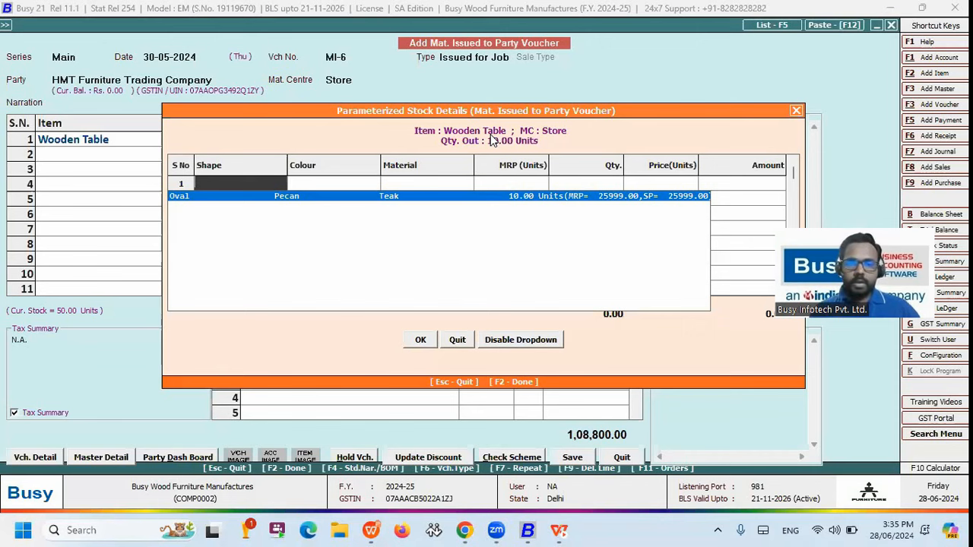
{"action": "key", "text": "Return"}
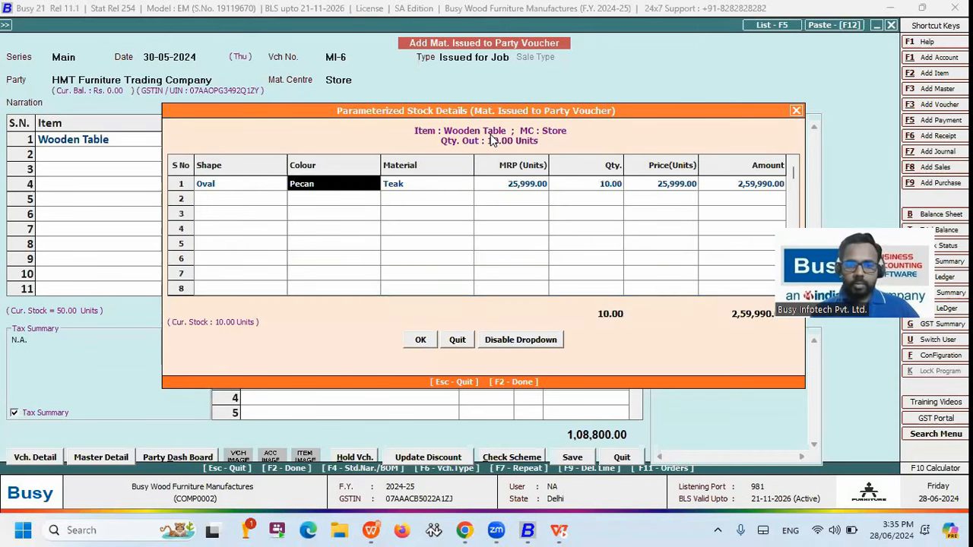
{"action": "key", "text": "Return"}
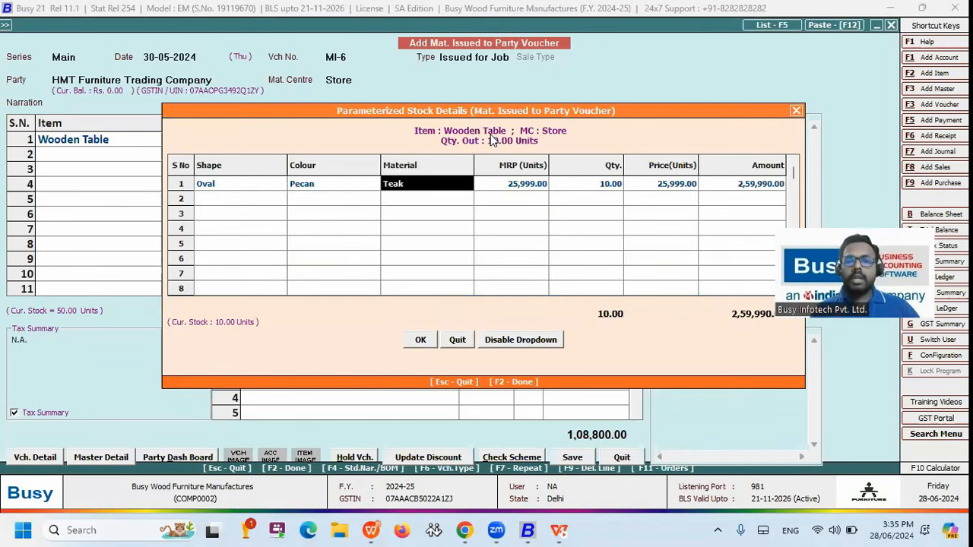
{"action": "key", "text": "F2"}
{"action": "key", "text": "F2"}
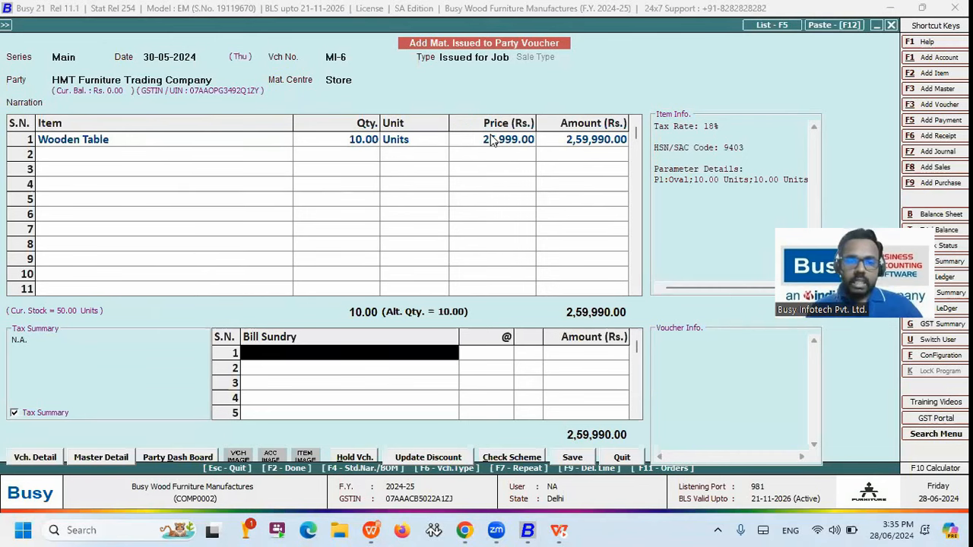
Enter Wooden Tablen With Glass as the first item in the finished goods to be received for the job.
{"action": "key", "text": "F2"}
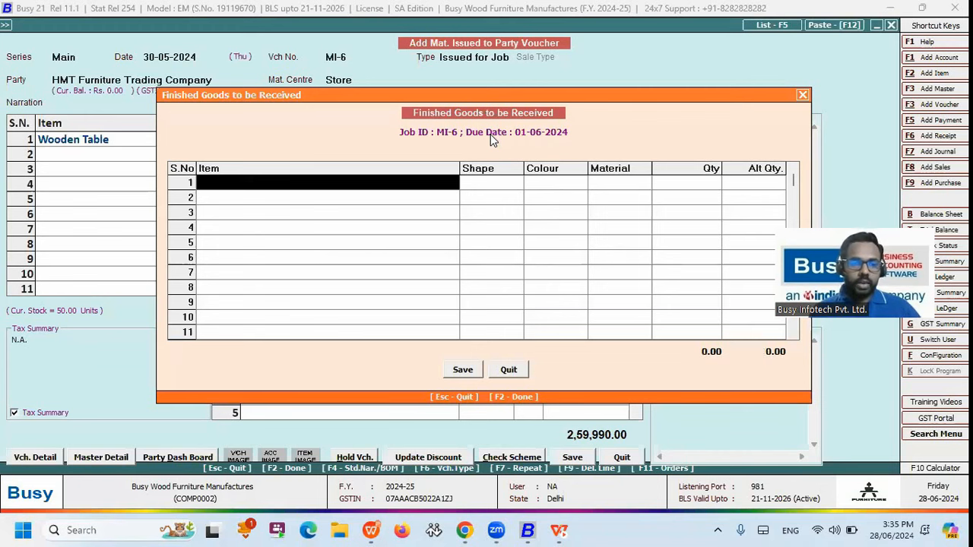
{"action": "key", "text": "space"}
{"action": "type", "text": "W"}
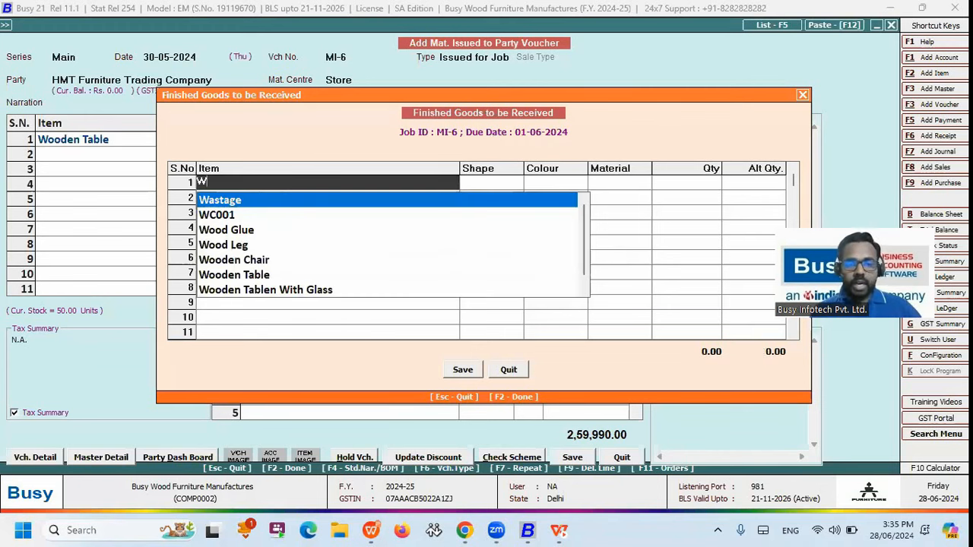
{"action": "type", "text": "OO"}
{"action": "key", "text": "Down"}
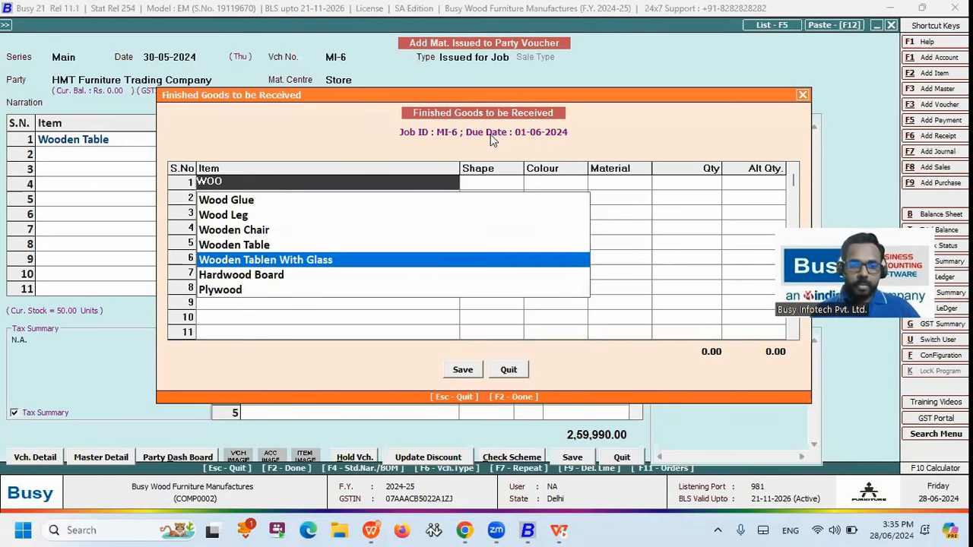
{"action": "key", "text": "Return"}
{"action": "key", "text": "shift+Tab"}
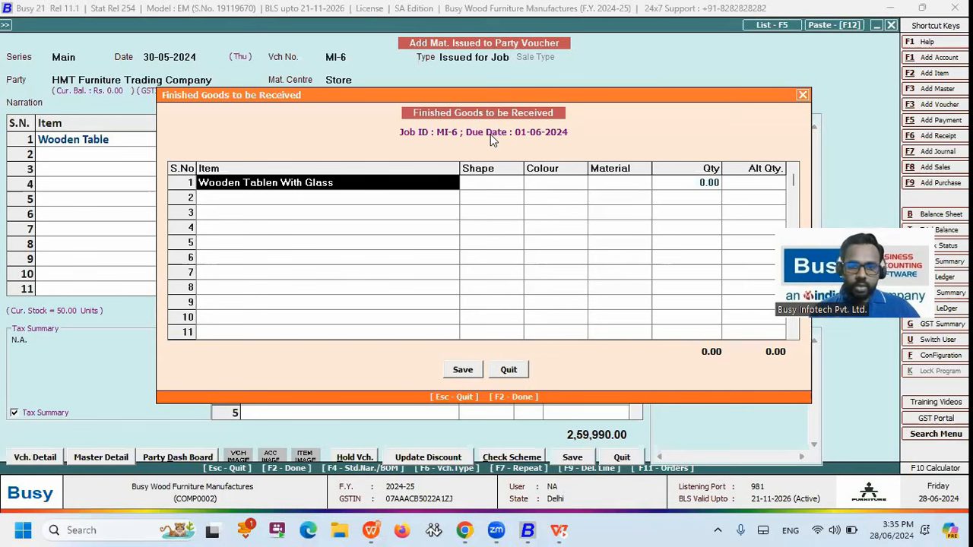
Set the finished good's parameters to shape Oval, colour Pecan and material Teak.
{"action": "key", "text": "Return"}
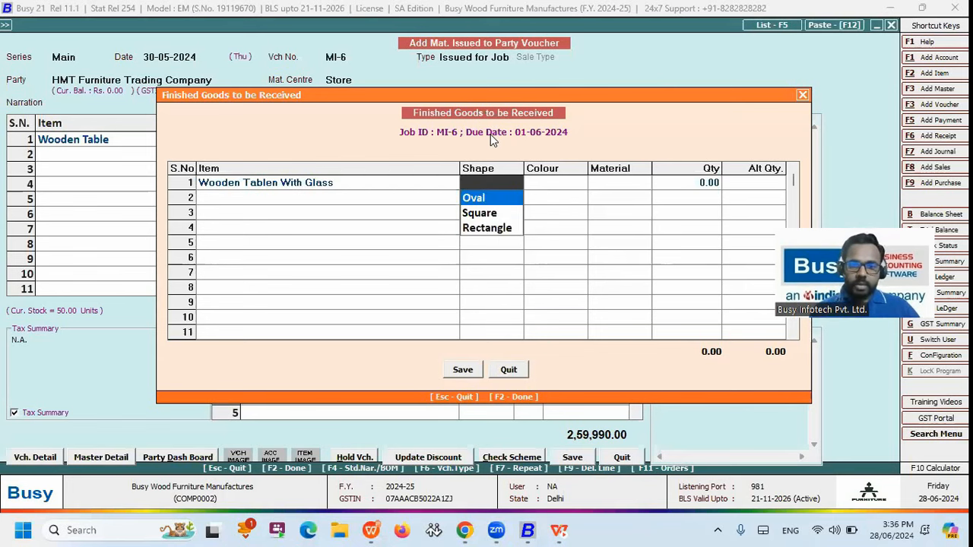
{"action": "key", "text": "Return"}
{"action": "key", "text": "Down"}
{"action": "key", "text": "Down"}
{"action": "key", "text": "Return"}
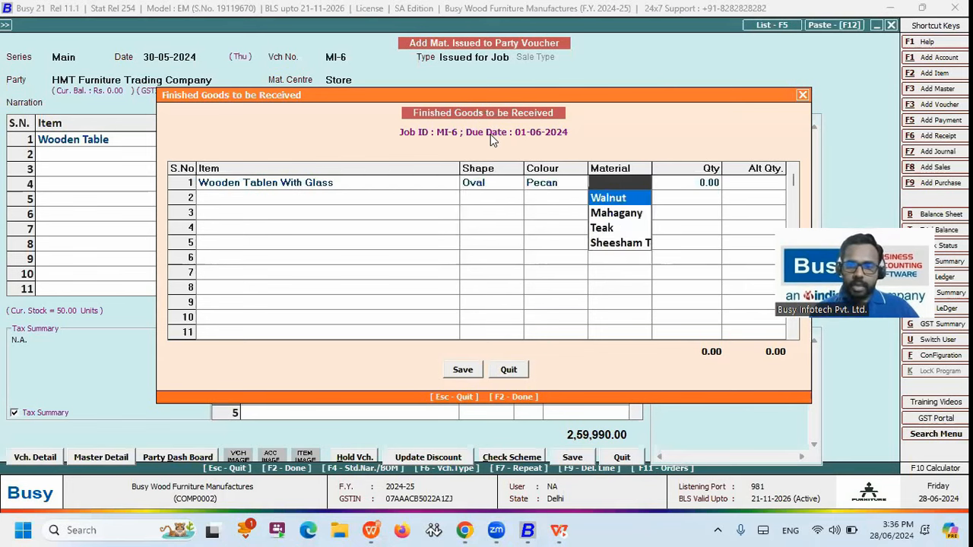
{"action": "key", "text": "Down"}
{"action": "key", "text": "Down"}
{"action": "key", "text": "Return"}
{"action": "key", "text": "Left"}
{"action": "key", "text": "Left"}
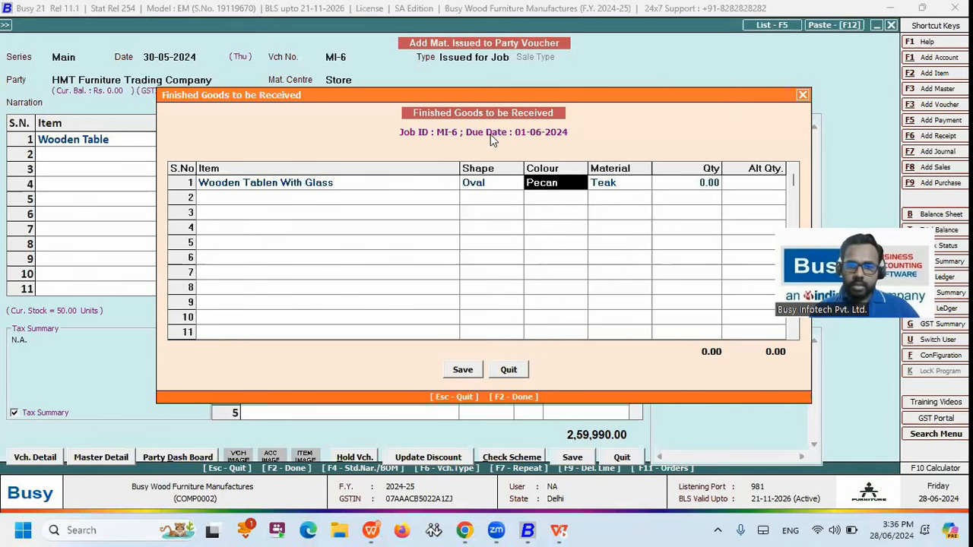
Set the finished good's quantity to 10 and save the list of finished goods to be received.
{"action": "key", "text": "Right"}
{"action": "key", "text": "Right"}
{"action": "type", "text": "10"}
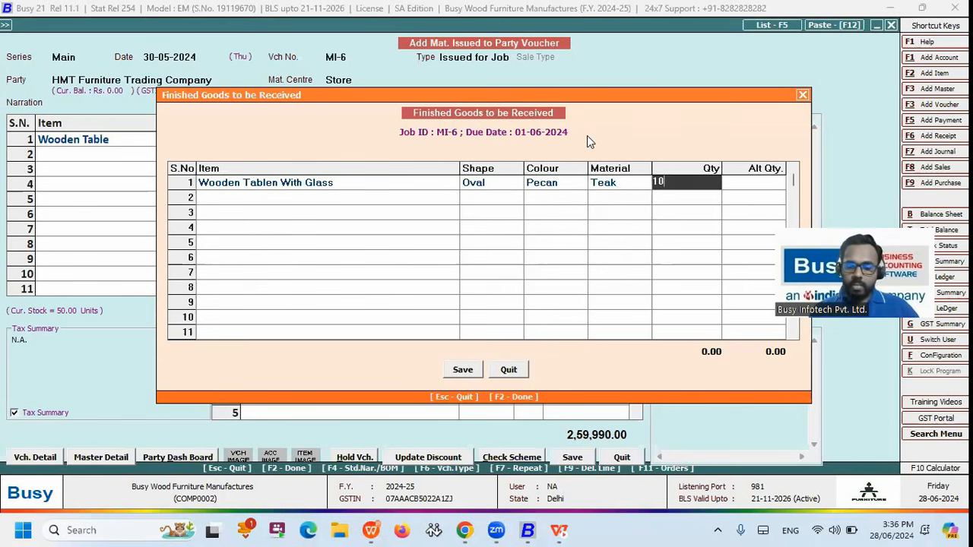
{"action": "key", "text": "F2"}
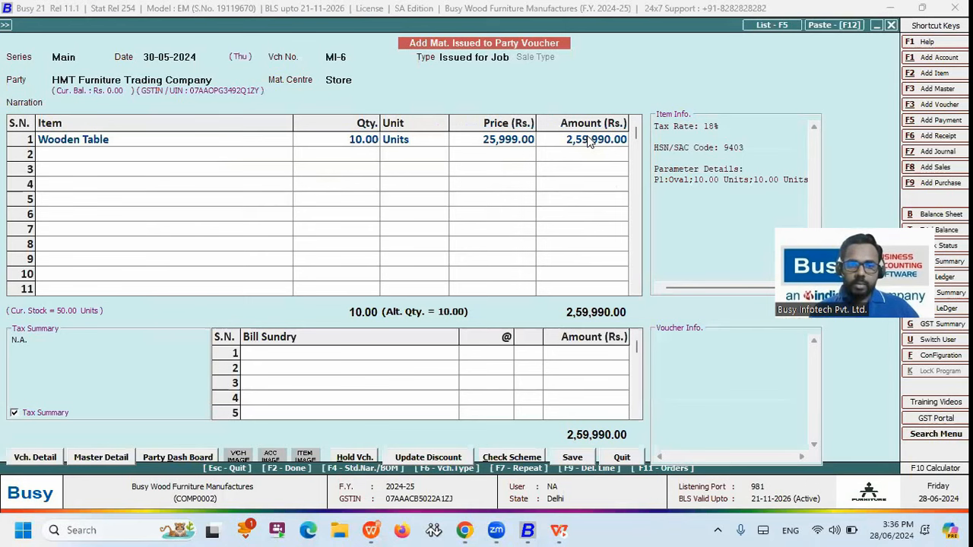
Save the Material Issued to Party voucher and quit the blank voucher that follows it.
{"action": "key", "text": "F2"}
{"action": "left_click", "coordinate": [520, 293]}
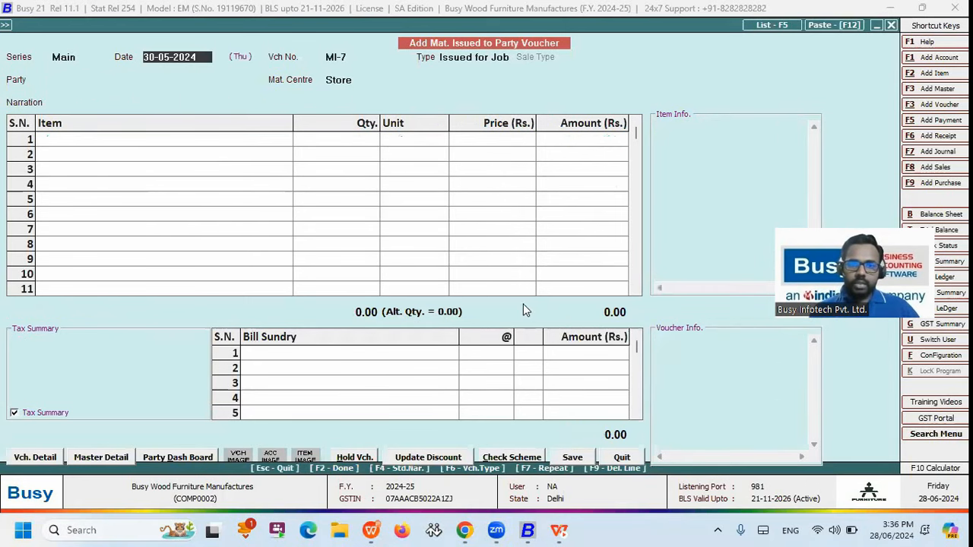
{"action": "key", "text": "Escape"}
{"action": "left_click", "coordinate": [523, 304]}
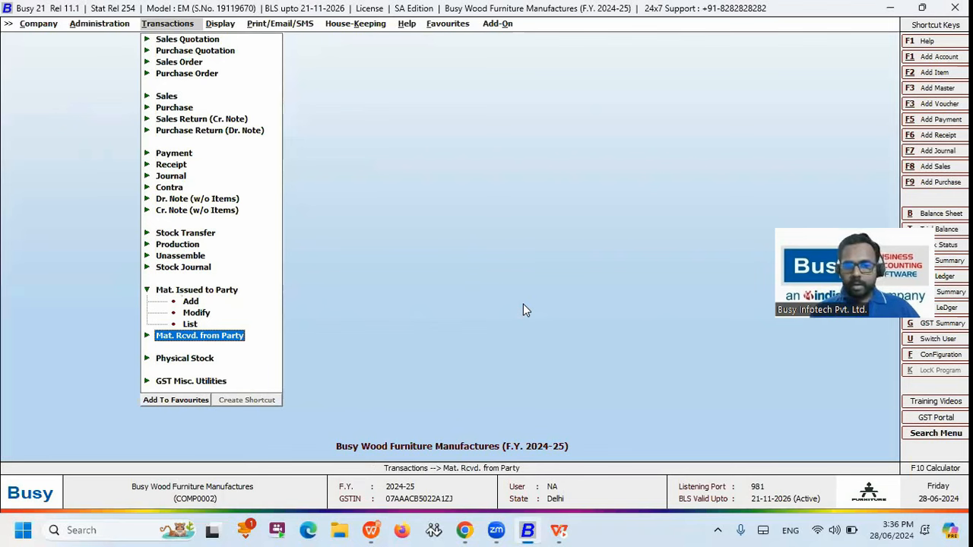
Start a new Material Received from Party voucher dated 01-06-2024 with the type for goods received after job work.
{"action": "key", "text": "Return"}
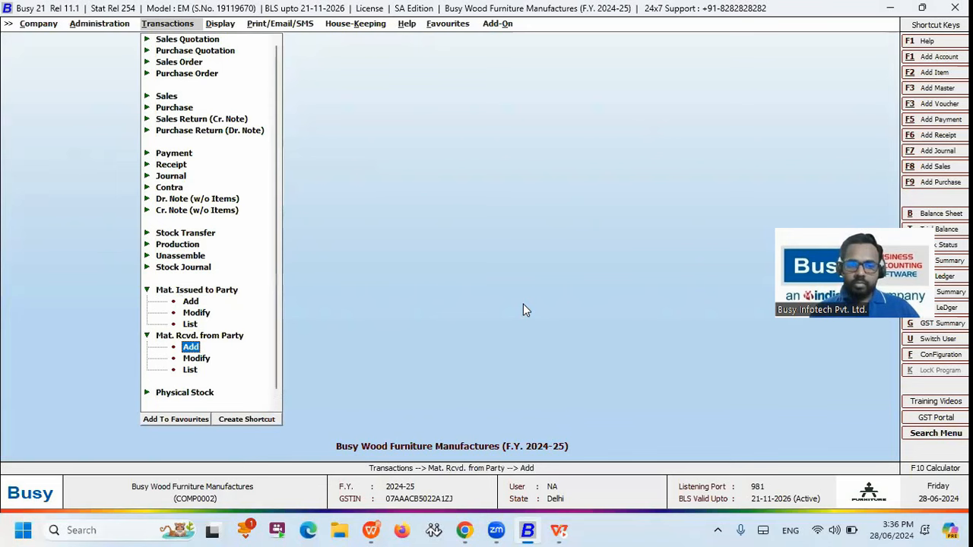
{"action": "key", "text": "Return"}
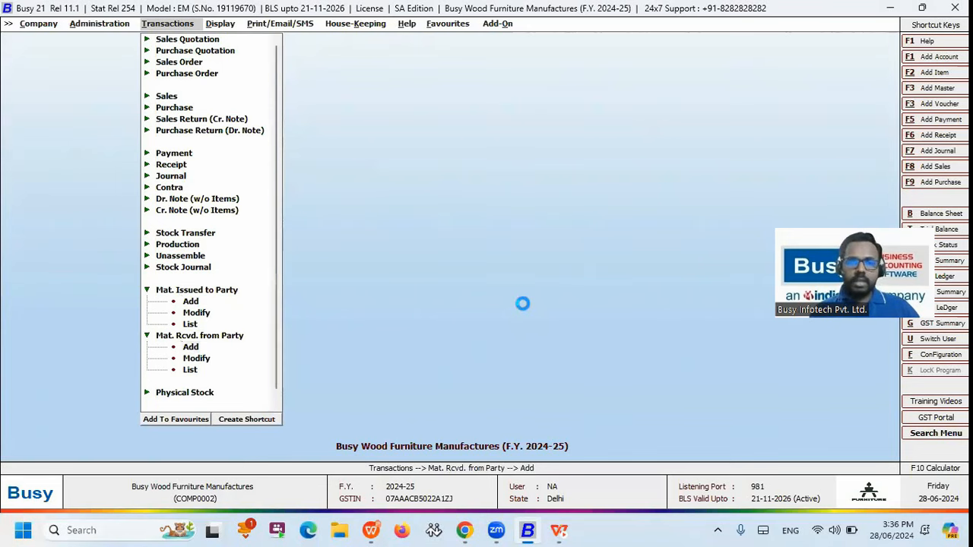
{"action": "key", "text": "Return"}
{"action": "key", "text": "Return"}
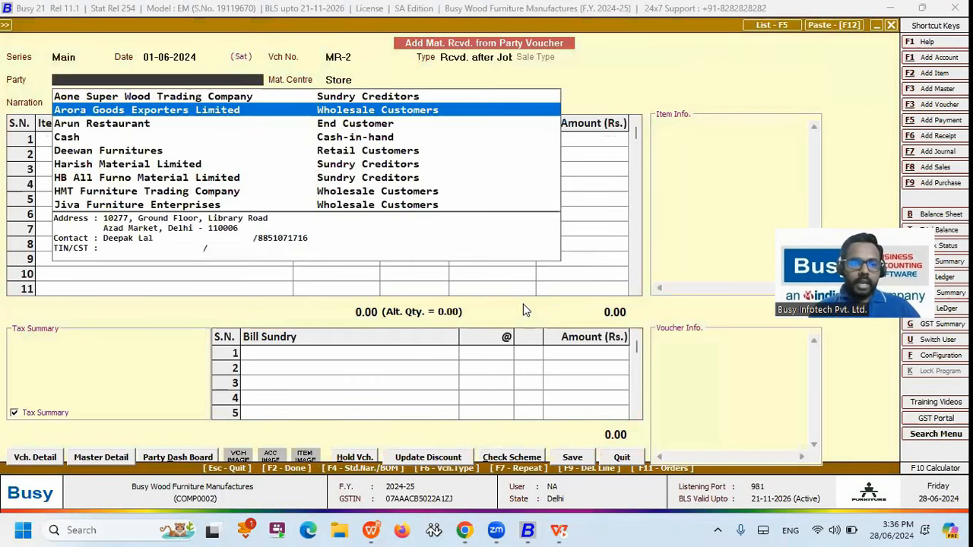
Choose HMT Furniture Trading Company as the party and Store as the material centre of the receipt voucher.
{"action": "key", "text": "Down"}
{"action": "key", "text": "Down"}
{"action": "key", "text": "Down"}
{"action": "key", "text": "Down"}
{"action": "key", "text": "Down"}
{"action": "key", "text": "Down"}
{"action": "key", "text": "Return"}
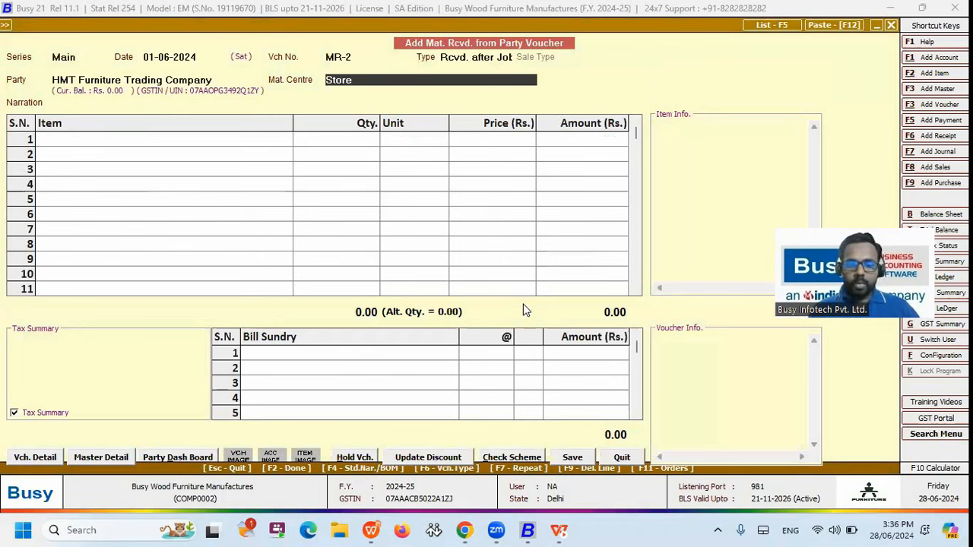
{"action": "key", "text": "space"}
{"action": "key", "text": "Down"}
{"action": "key", "text": "Return"}
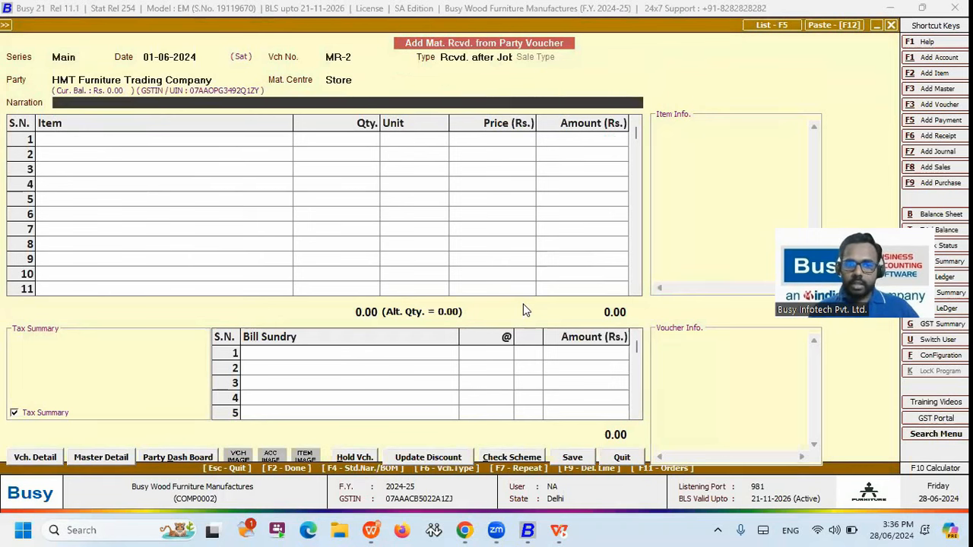
Load the receivable item of pending job MI-6 without a narration and open its parameterized stock details.
{"action": "key", "text": "Return"}
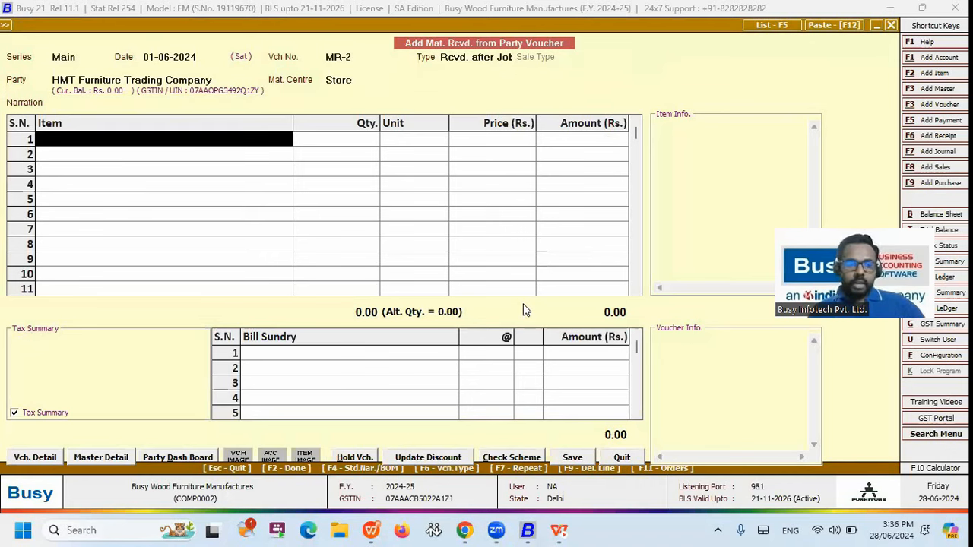
{"action": "key", "text": "Return"}
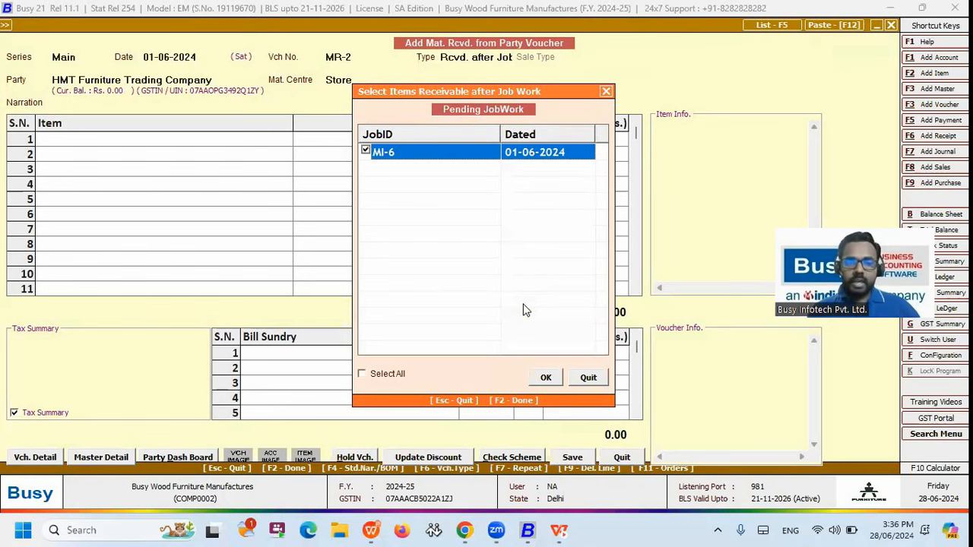
{"action": "key", "text": "F2"}
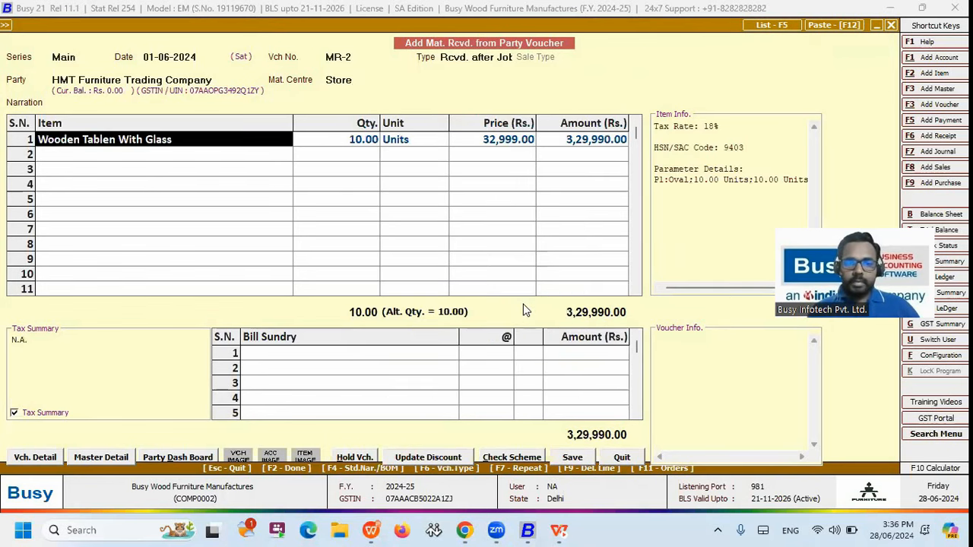
{"action": "key", "text": "Return"}
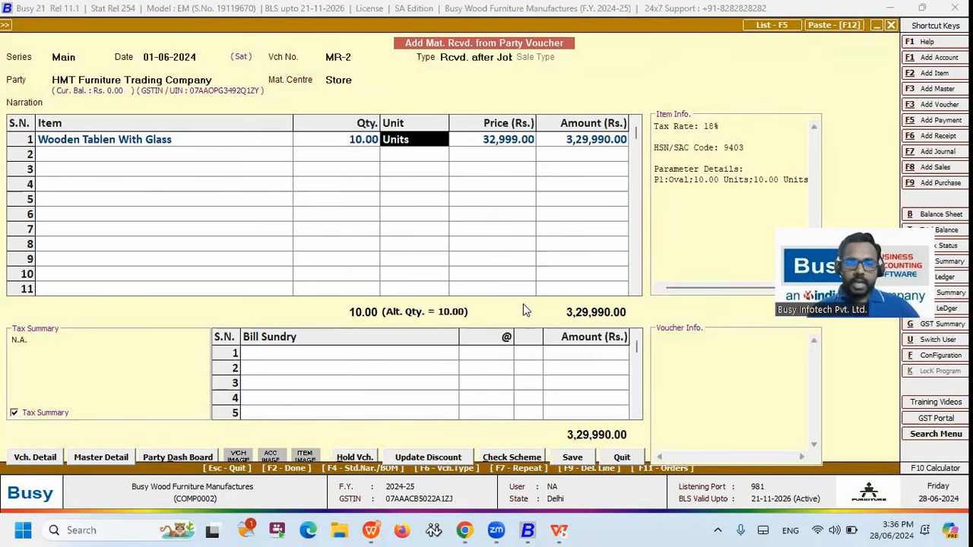
{"action": "key", "text": "Return"}
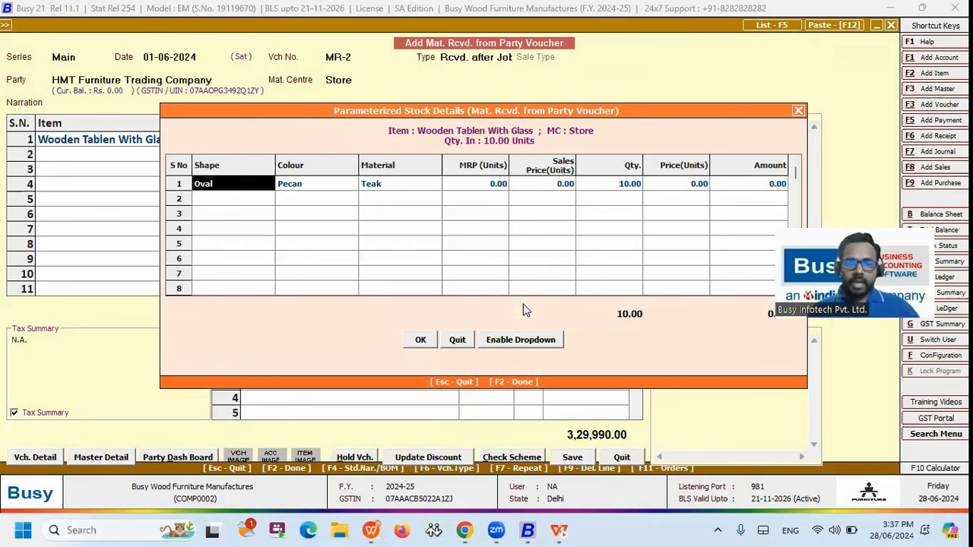
{"action": "key", "text": "Right"}
{"action": "key", "text": "Right"}
{"action": "key", "text": "Left"}
{"action": "key", "text": "Left"}
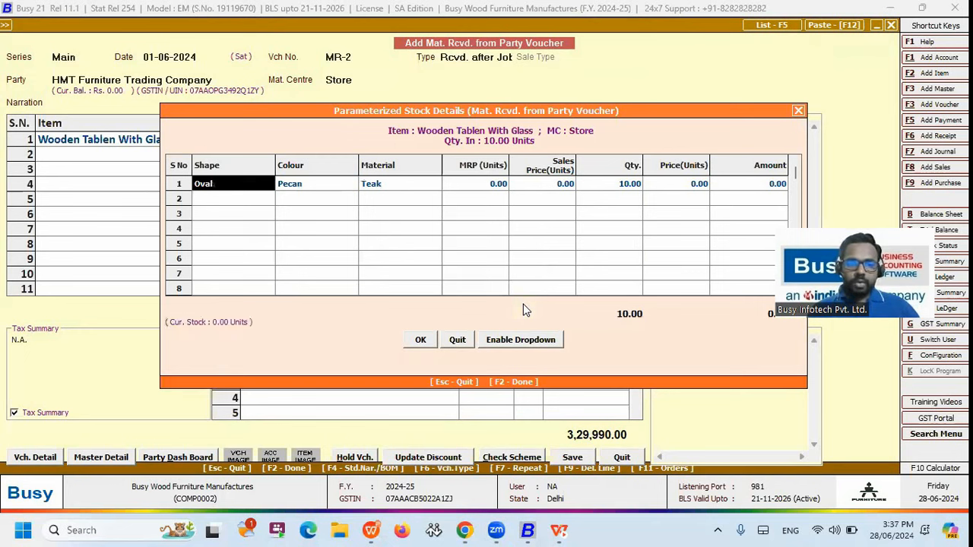
{"action": "key", "text": "Right"}
{"action": "key", "text": "Right"}
{"action": "key", "text": "Right"}
{"action": "key", "text": "Right"}
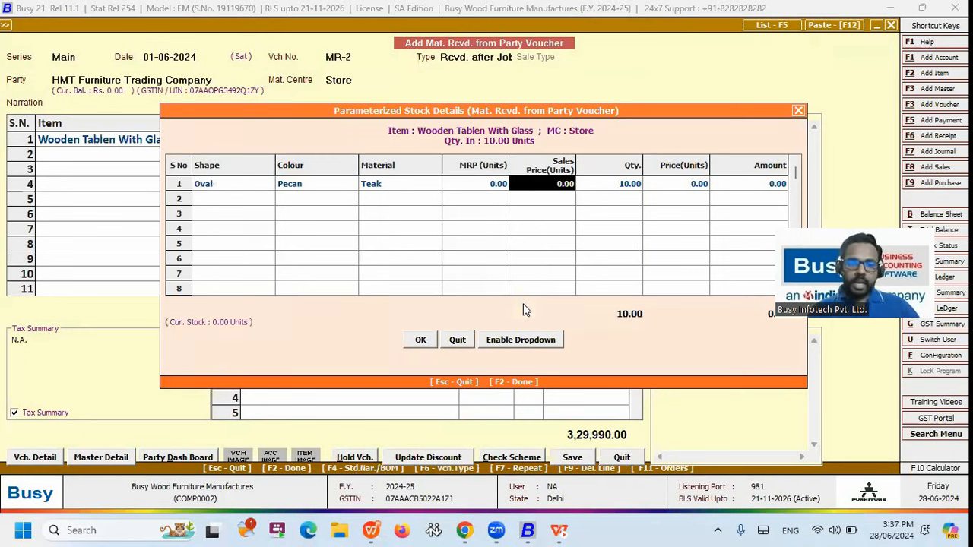
{"action": "key", "text": "Left"}
{"action": "type", "text": "12000"}
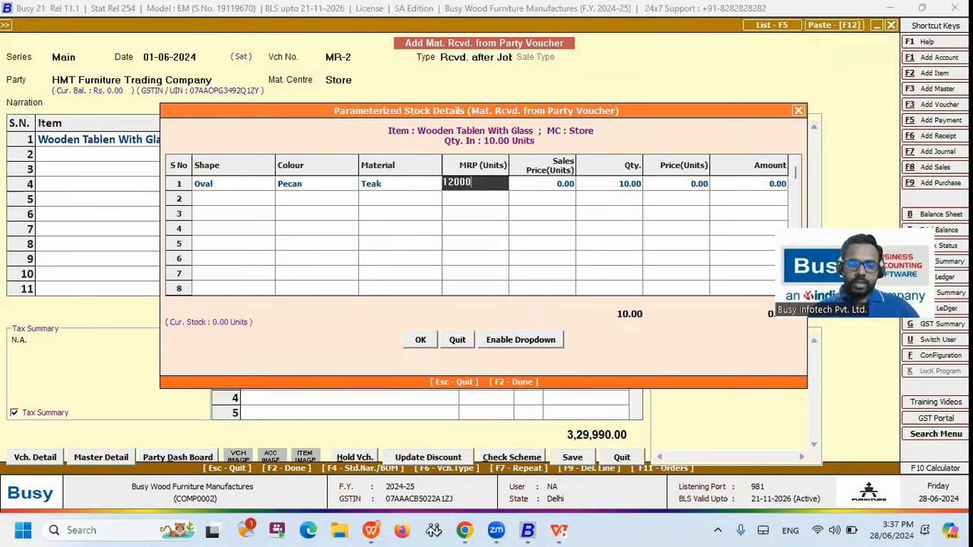
{"action": "key", "text": "BackSpace"}
{"action": "key", "text": "BackSpace"}
{"action": "key", "text": "BackSpace"}
{"action": "key", "text": "BackSpace"}
{"action": "key", "text": "BackSpace"}
Accept the quantity of 10 and the unit price of 32,999.00 for the Oval, Pecan, Teak stock row.
{"action": "key", "text": "Return"}
{"action": "key", "text": "Return"}
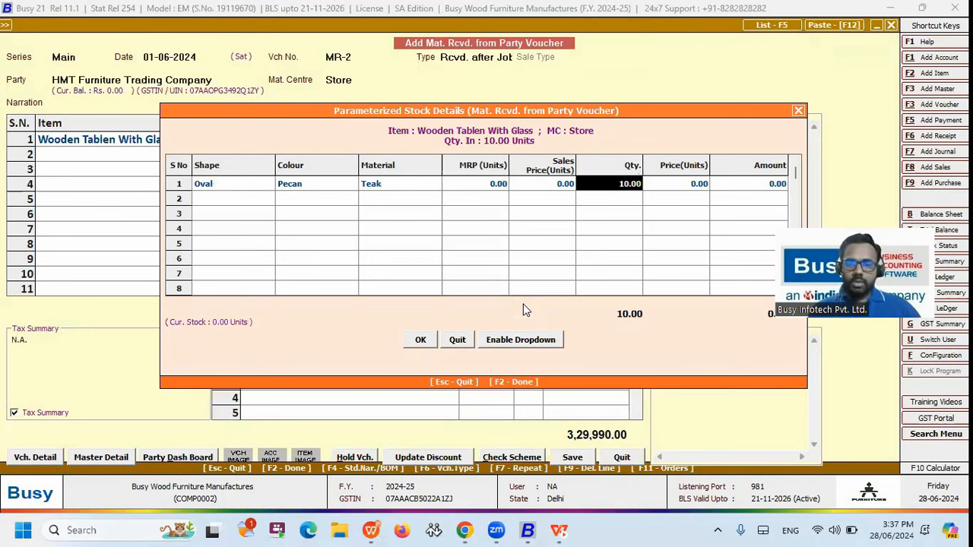
{"action": "key", "text": "Return"}
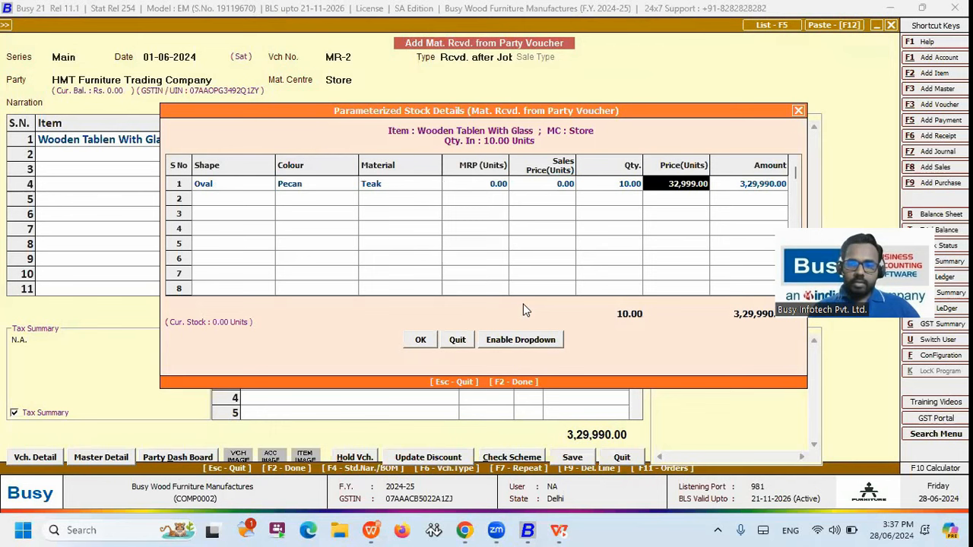
{"action": "key", "text": "Return"}
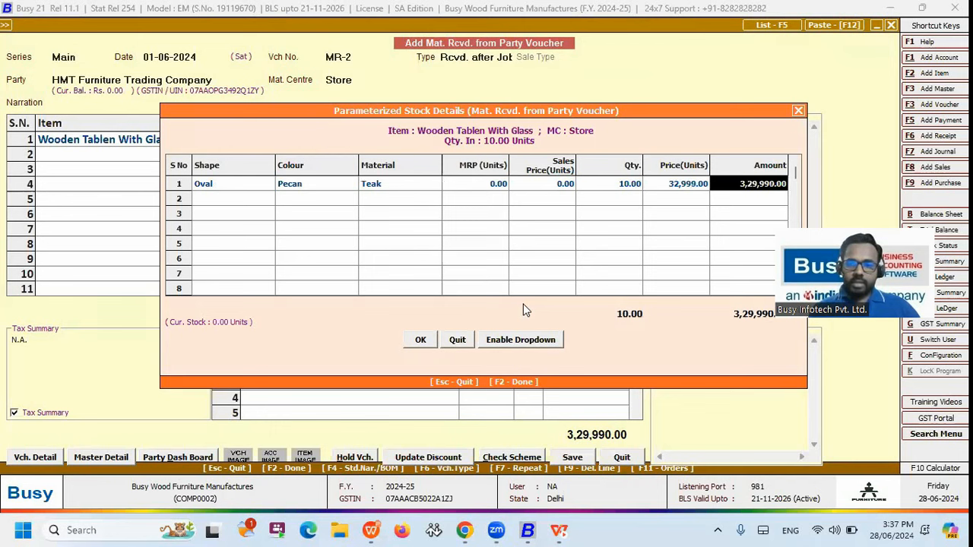
Try reducing the quantity of the Oval, Pecan, Teak stock row to 5.
{"action": "key", "text": "Left"}
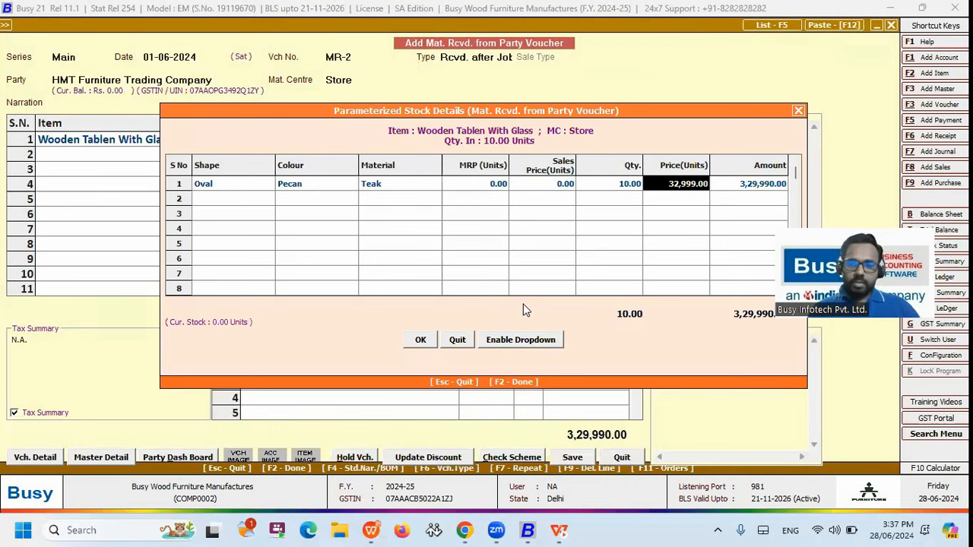
{"action": "key", "text": "Left"}
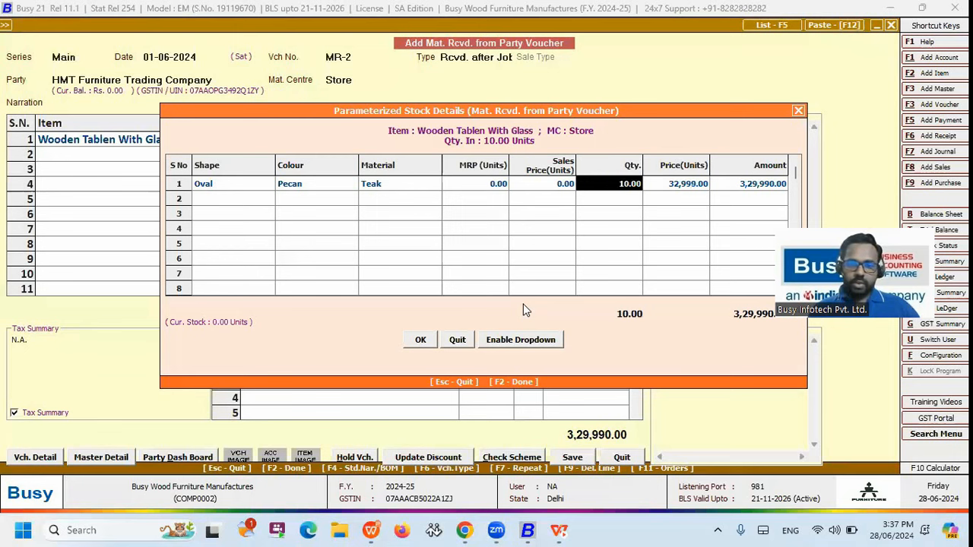
{"action": "key", "text": "Return"}
{"action": "key", "text": "Left"}
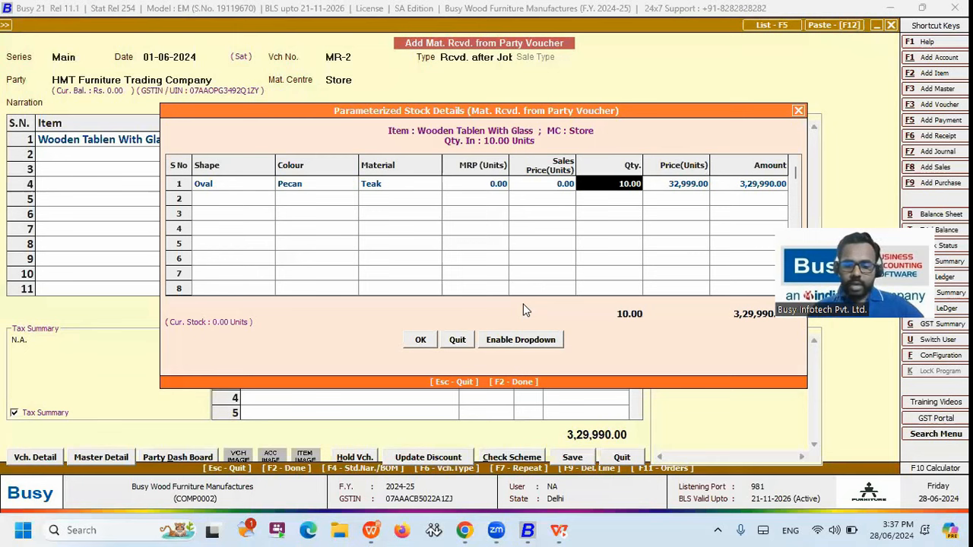
{"action": "type", "text": "5"}
{"action": "key", "text": "Return"}
{"action": "key", "text": "Left"}
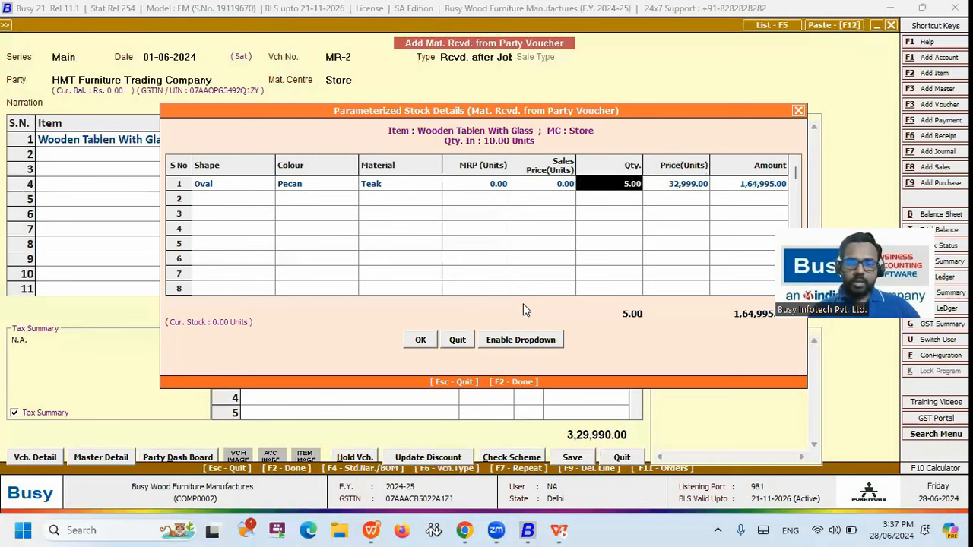
{"action": "key", "text": "Right"}
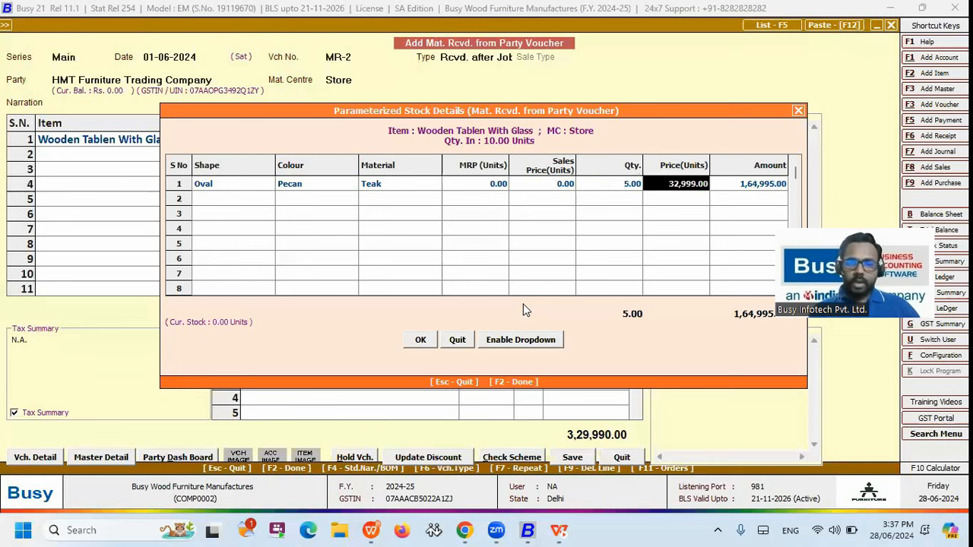
Finish the item's stock details, leave the bill sundries empty and open the material consumed in job work for MI-6.
{"action": "key", "text": "F2"}
{"action": "key", "text": "Return"}
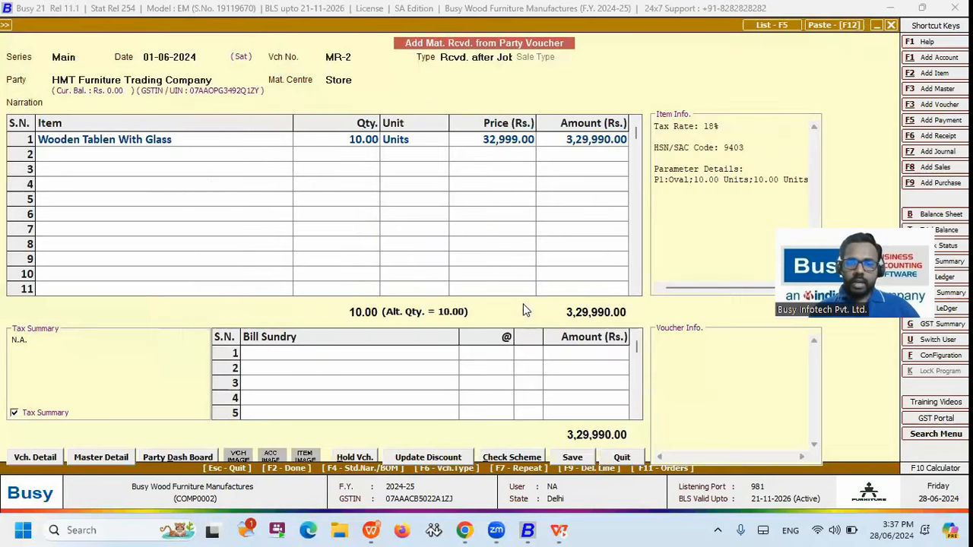
{"action": "key", "text": "Return"}
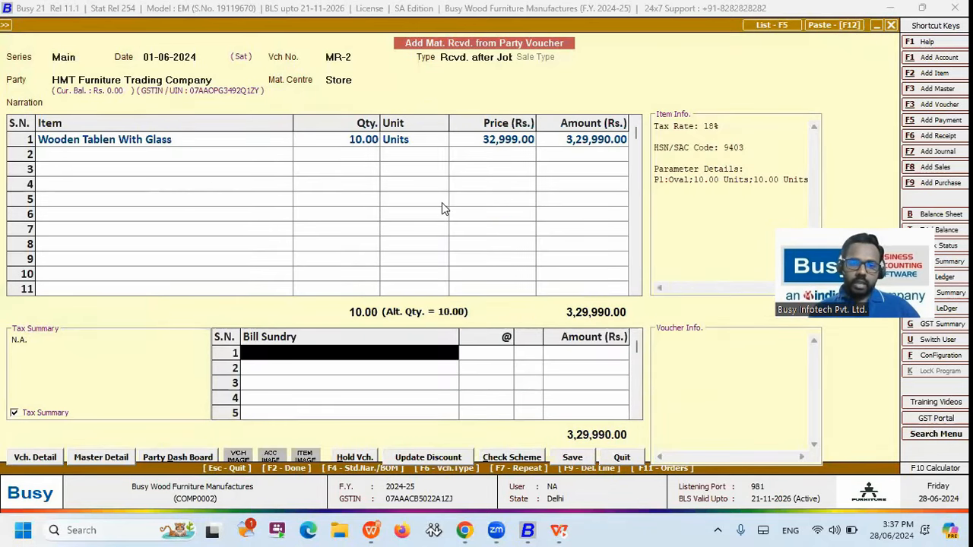
{"action": "key", "text": "Return"}
{"action": "key", "text": "Return"}
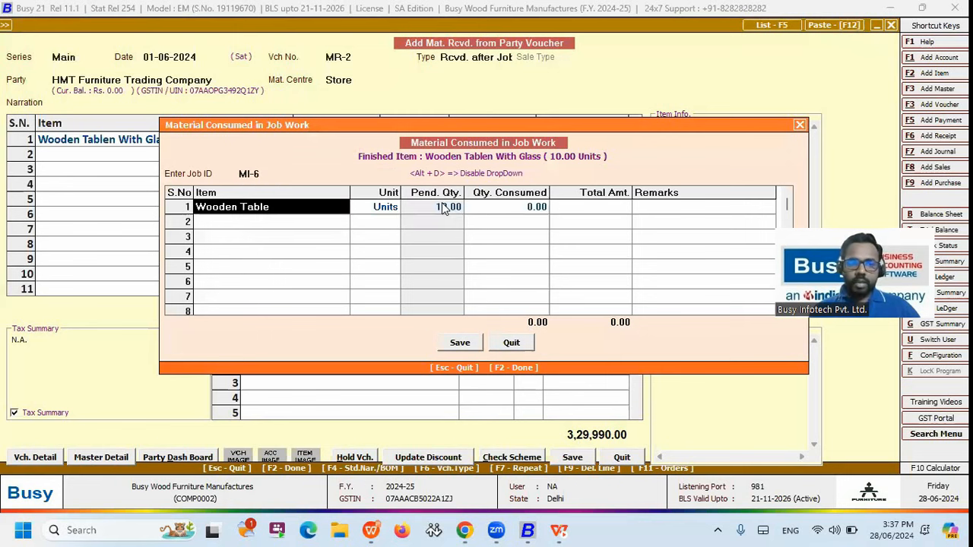
Load the pending quantity of 10 Wooden Table units as consumed for job MI-6 and open its parameterized stock details.
{"action": "key", "text": "Return"}
{"action": "key", "text": "Return"}
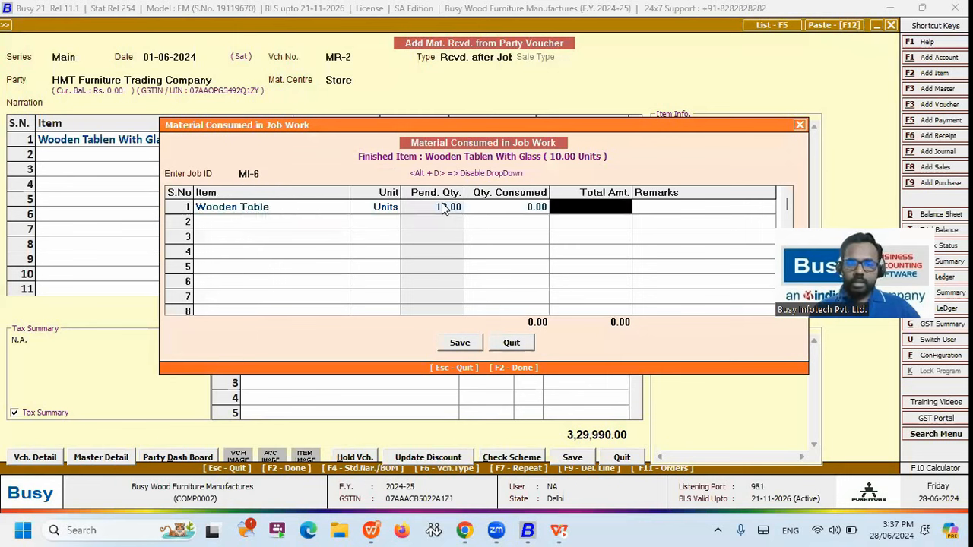
{"action": "key", "text": "shift+Tab"}
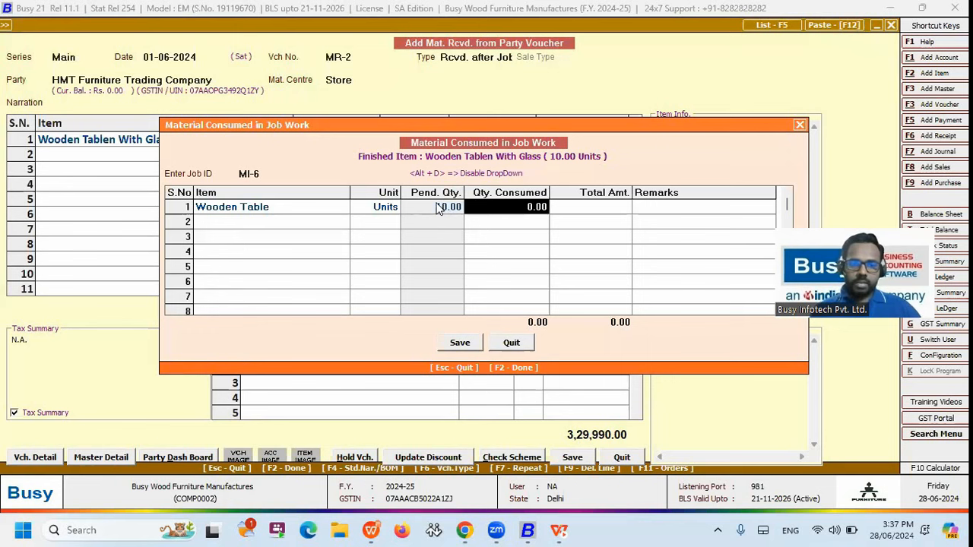
{"action": "left_click", "coordinate": [268, 207]}
{"action": "key", "text": "Return"}
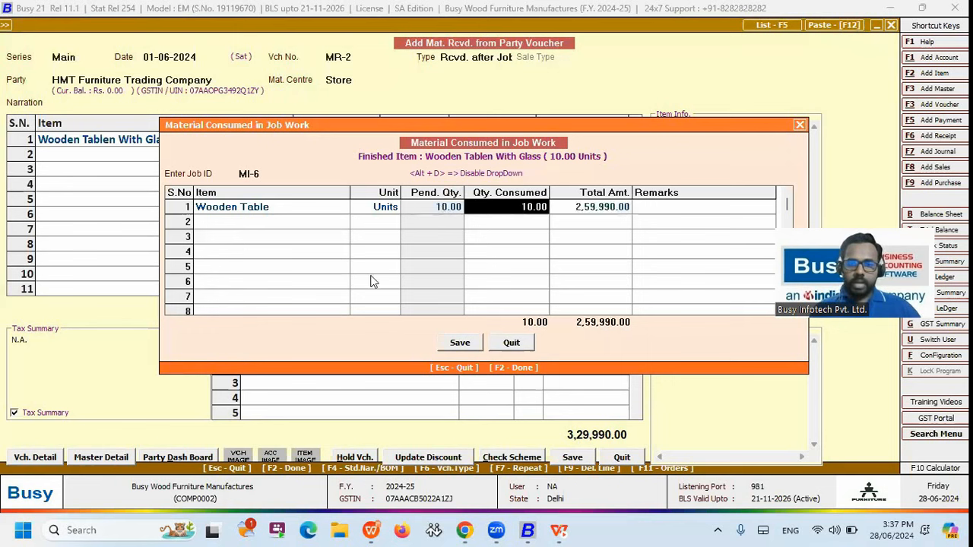
{"action": "key", "text": "Return"}
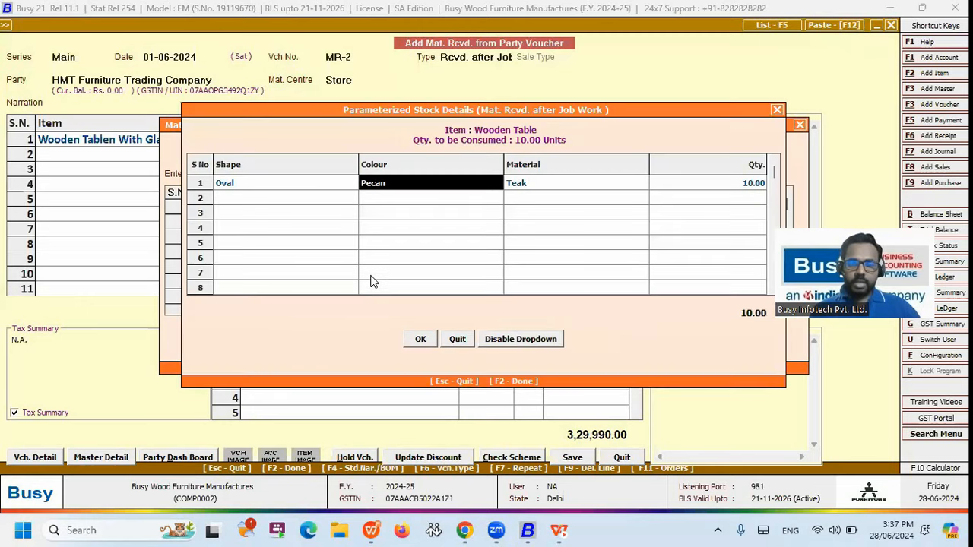
Set the consumed quantity of the Oval, Pecan, Teak row to 5 and accept the partial adjustment.
{"action": "key", "text": "shift+Tab"}
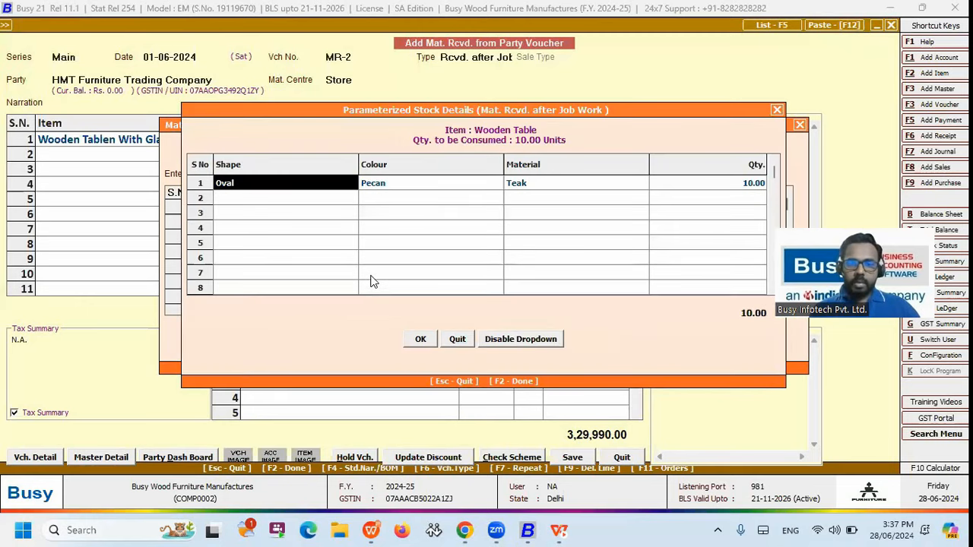
{"action": "key", "text": "Right"}
{"action": "key", "text": "Right"}
{"action": "key", "text": "Right"}
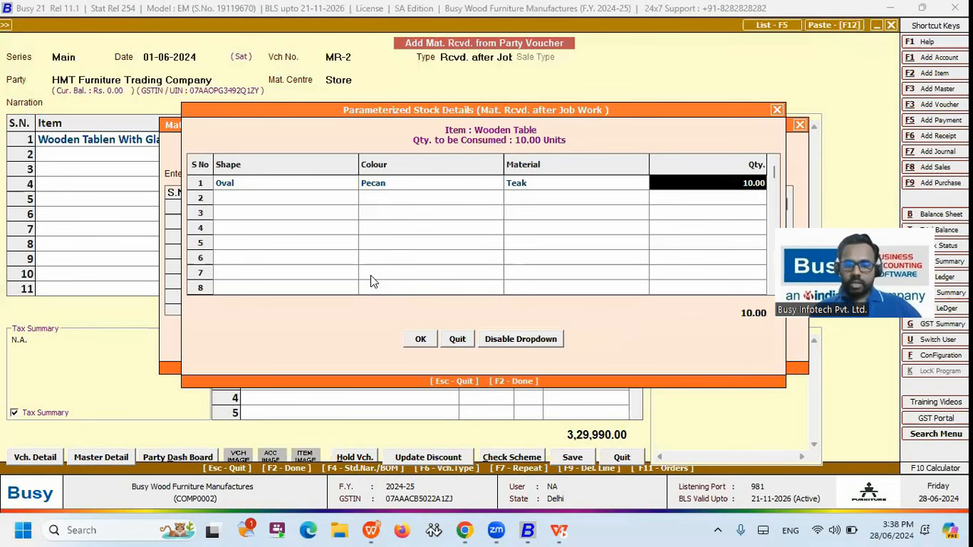
{"action": "type", "text": "5"}
{"action": "key", "text": "Return"}
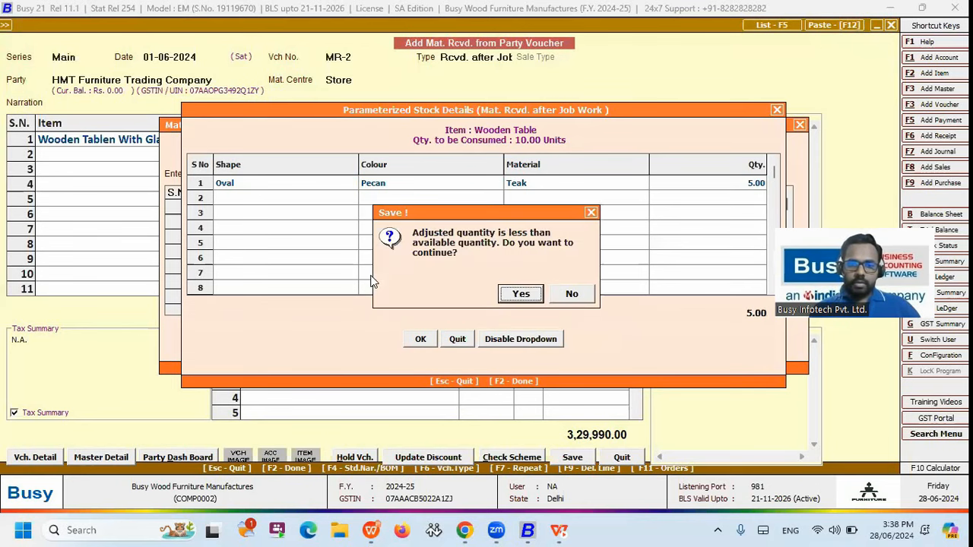
{"action": "key", "text": "Return"}
{"action": "key", "text": "Left"}
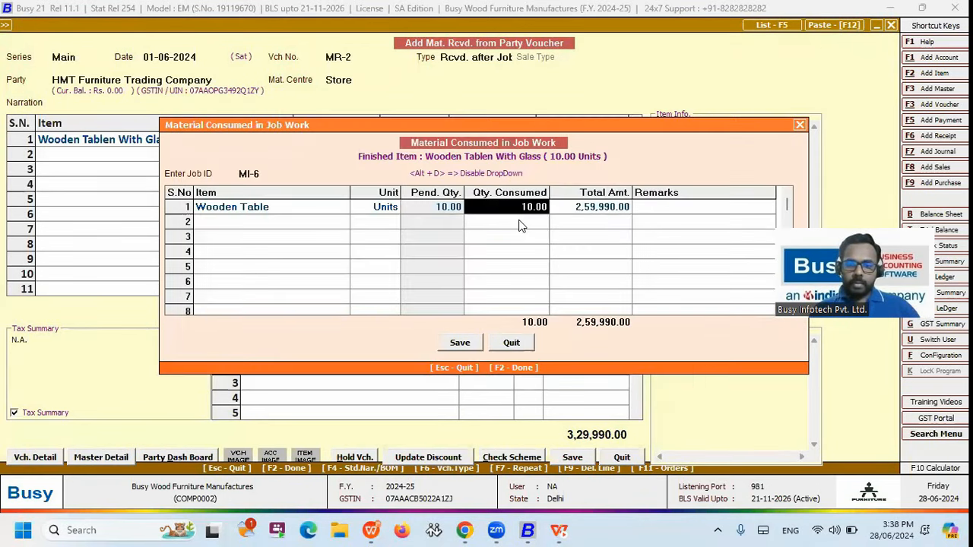
Go through the Wooden Table stock details again and finish the material consumed in job work for MI-6.
{"action": "key", "text": "Return"}
{"action": "key", "text": "Right"}
{"action": "key", "text": "Right"}
{"action": "key", "text": "Right"}
{"action": "key", "text": "F2"}
{"action": "key", "text": "F2"}
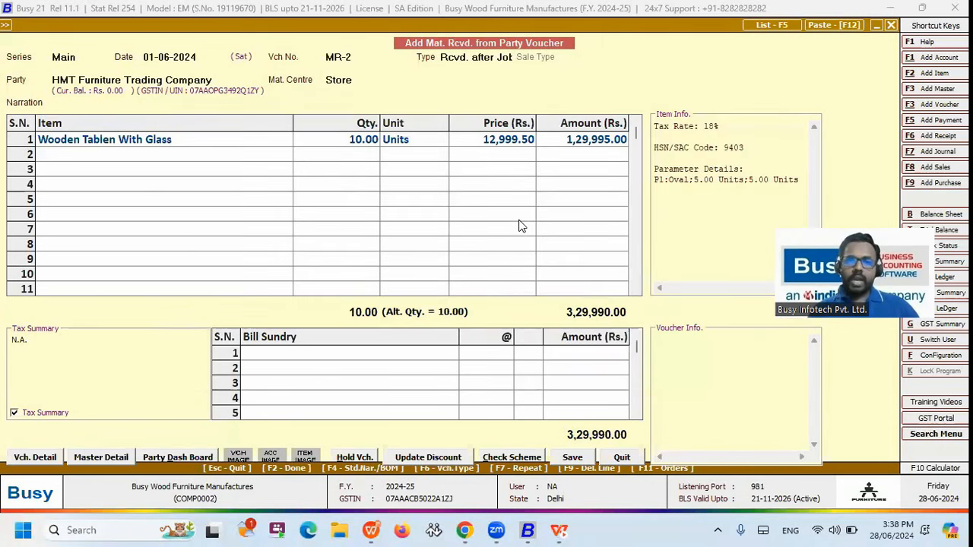
Save the material received voucher MR-2 and quit voucher entry.
{"action": "key", "text": "F2"}
{"action": "key", "text": "F2"}
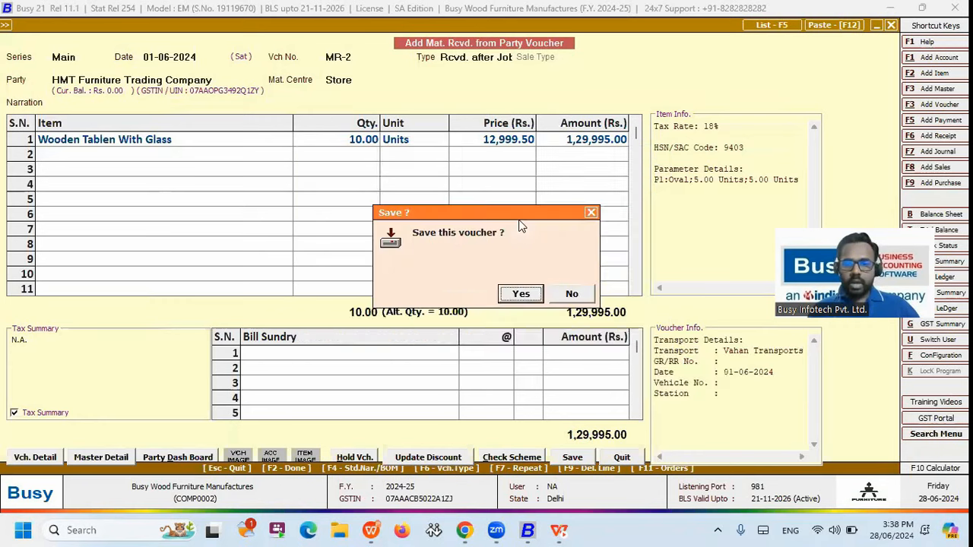
{"action": "key", "text": "Return"}
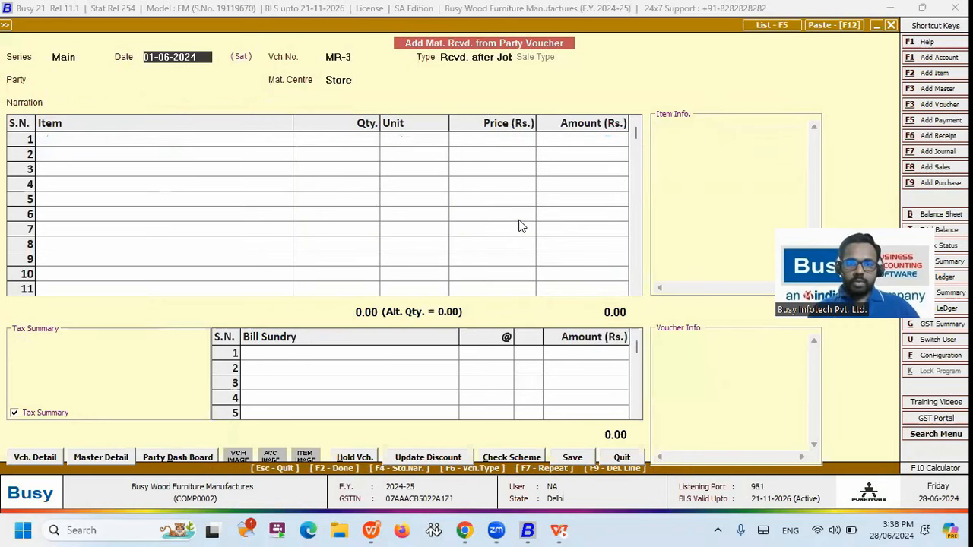
{"action": "key", "text": "Escape"}
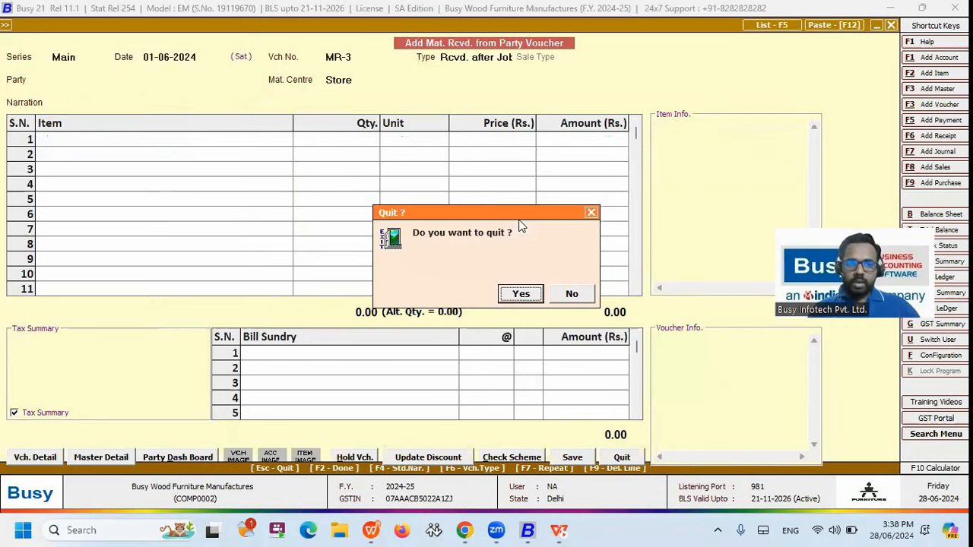
{"action": "key", "text": "Return"}
Open the outside job work reports and choose Pending Job Items.
{"action": "key", "text": "Right"}
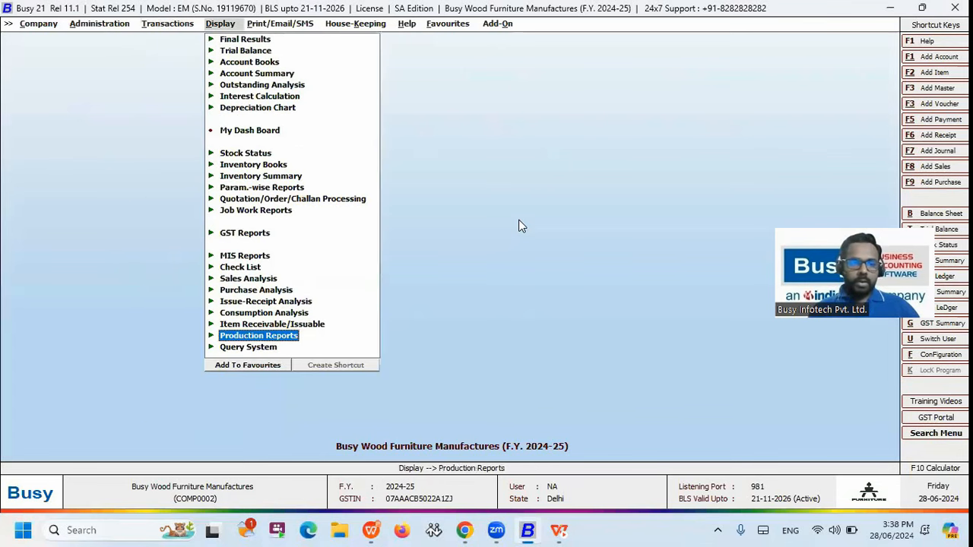
{"action": "key", "text": "Up"}
{"action": "key", "text": "Up"}
{"action": "key", "text": "Up"}
{"action": "key", "text": "Up"}
{"action": "key", "text": "Up"}
{"action": "key", "text": "Up"}
{"action": "key", "text": "Up"}
{"action": "key", "text": "Up"}
{"action": "key", "text": "Up"}
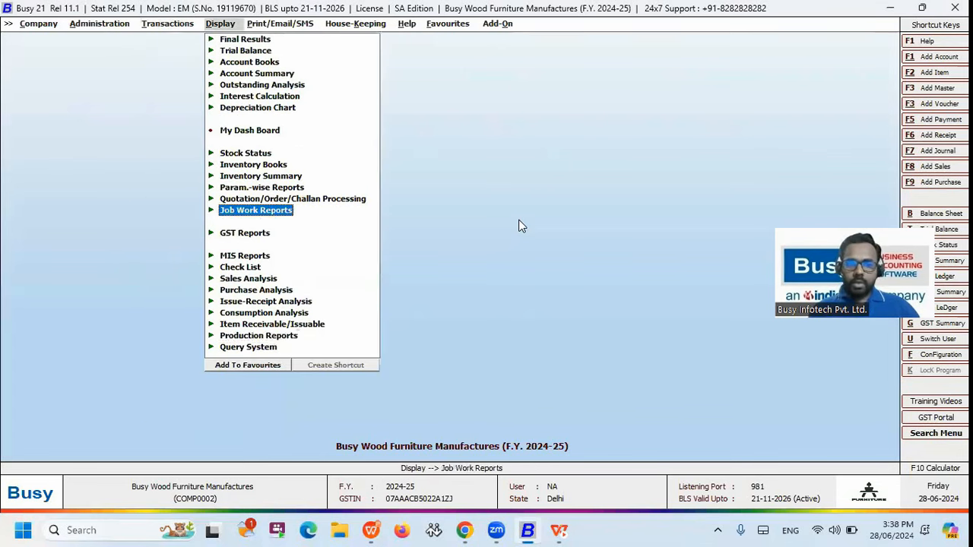
{"action": "key", "text": "Return"}
{"action": "key", "text": "Return"}
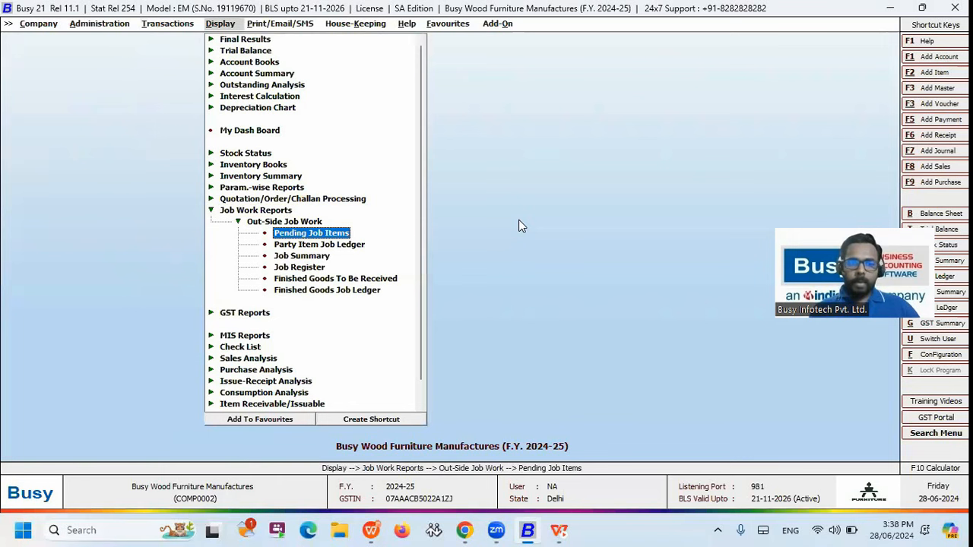
{"action": "key", "text": "Down"}
{"action": "key", "text": "Down"}
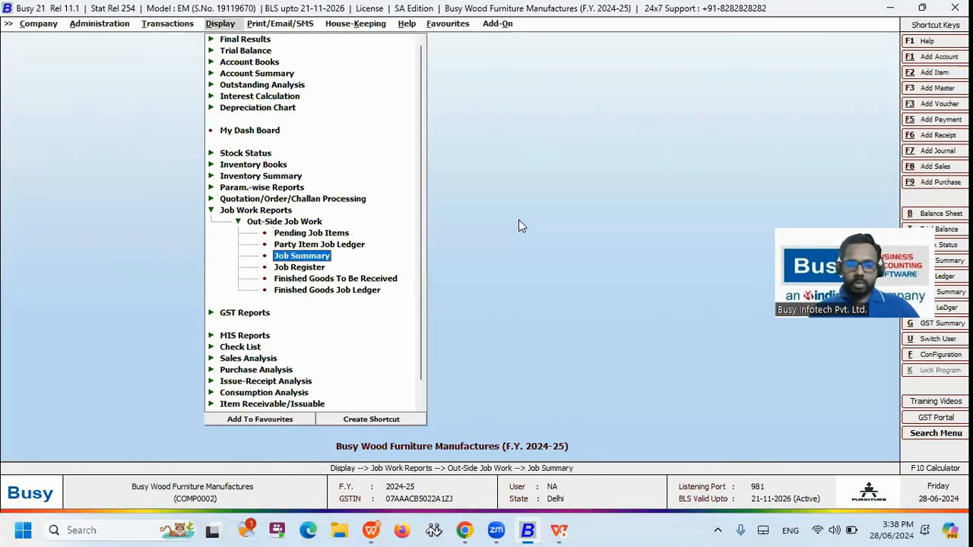
{"action": "key", "text": "Down"}
{"action": "key", "text": "Up"}
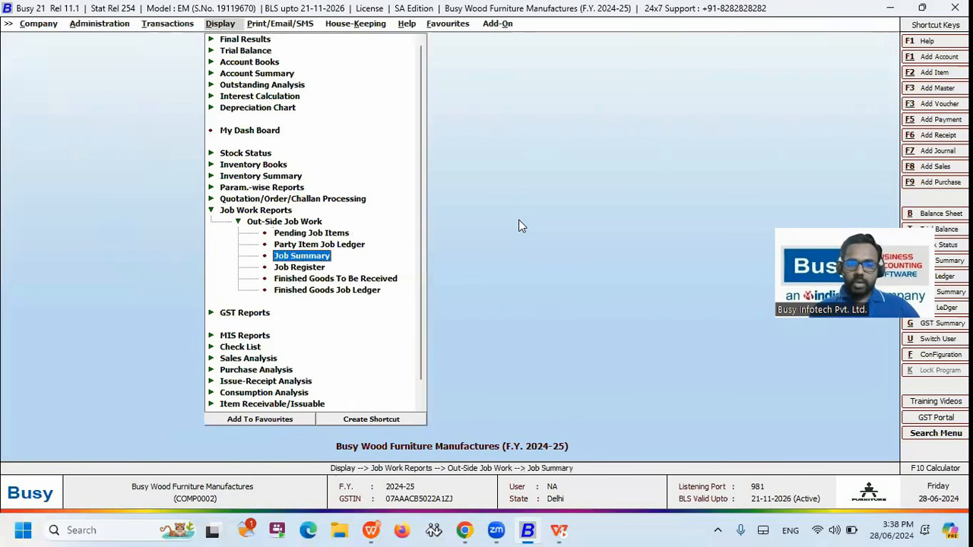
{"action": "key", "text": "Up"}
{"action": "key", "text": "Up"}
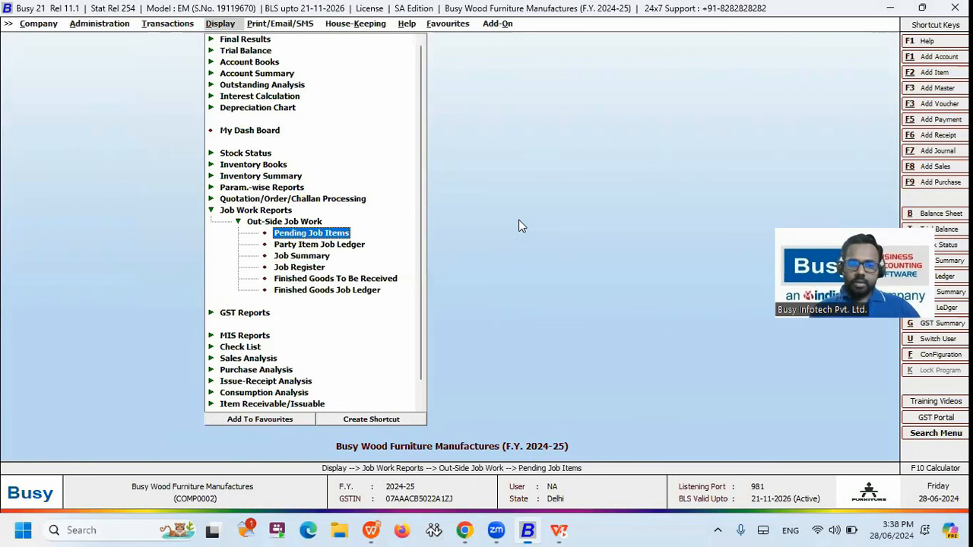
Generate the Pending Job Items report for all parties and all job IDs as on 05-06-2024.
{"action": "key", "text": "Return"}
{"action": "key", "text": "Return"}
{"action": "key", "text": "Escape"}
{"action": "key", "text": "Return"}
{"action": "key", "text": "Down"}
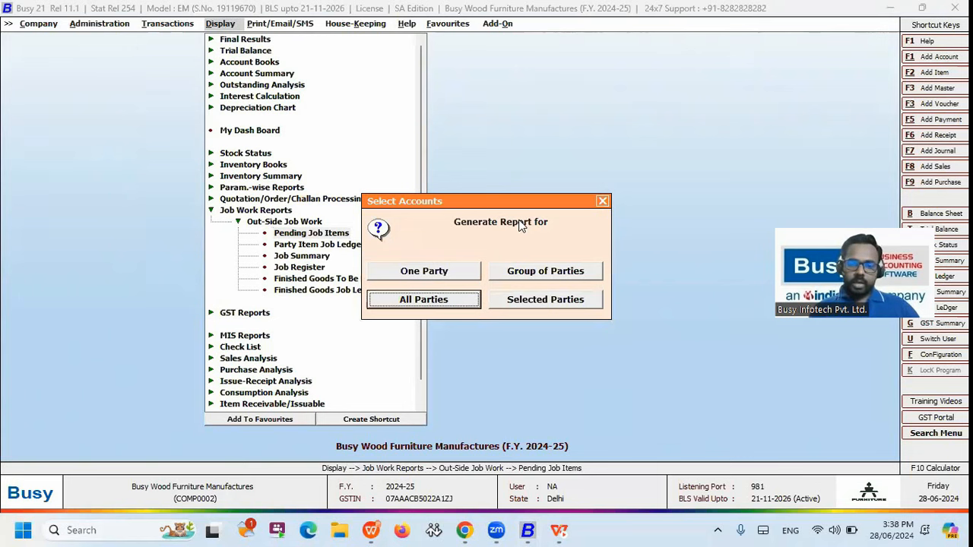
{"action": "key", "text": "Return"}
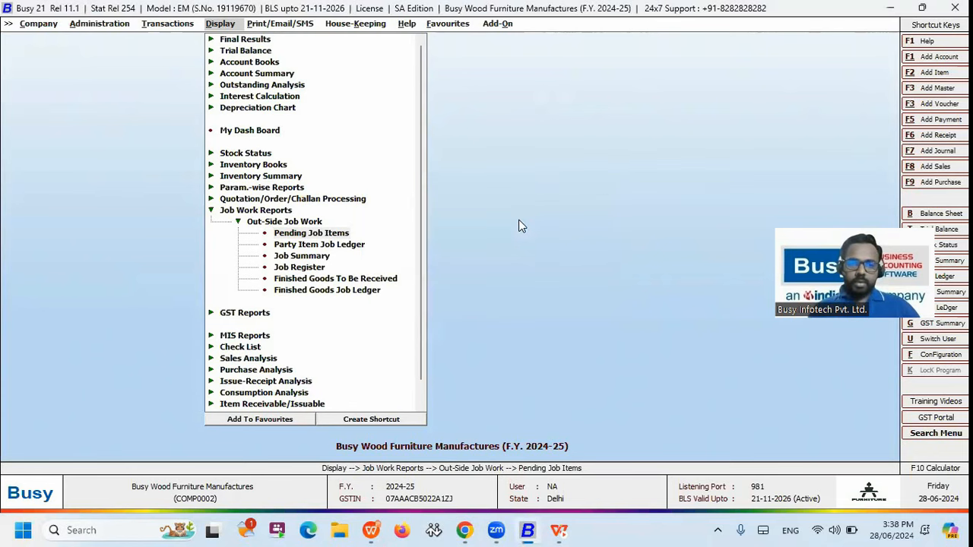
{"action": "key", "text": "Return"}
{"action": "key", "text": "Return"}
{"action": "key", "text": "Return"}
{"action": "key", "text": "F2"}
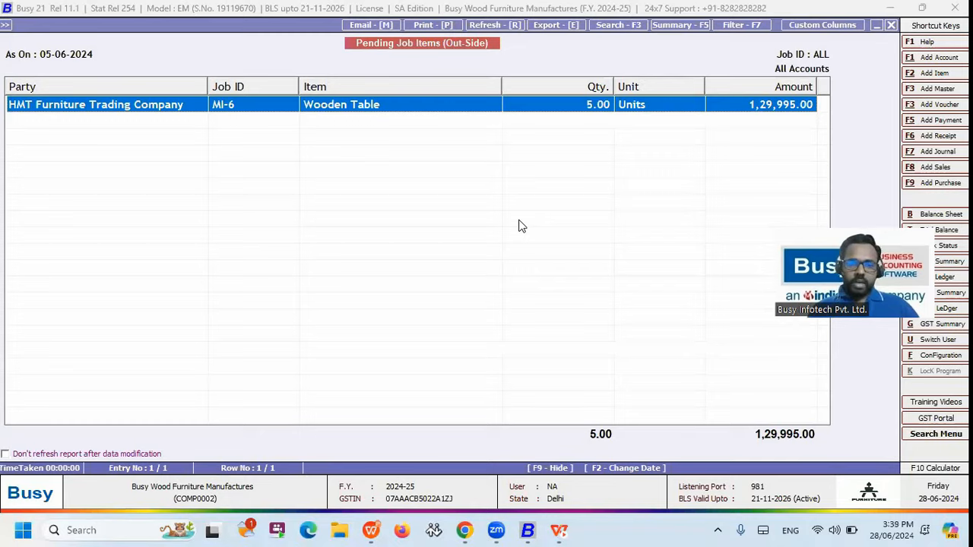
Close the pending job items report and start the outside Job Summary report.
{"action": "key", "text": "Escape"}
{"action": "key", "text": "Escape"}
{"action": "key", "text": "Escape"}
{"action": "key", "text": "Down"}
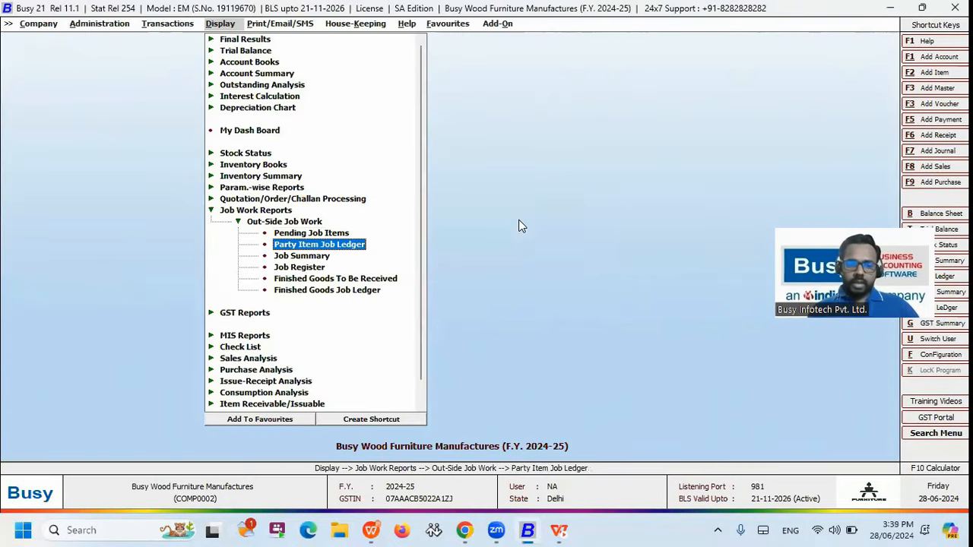
{"action": "key", "text": "Down"}
{"action": "key", "text": "Down"}
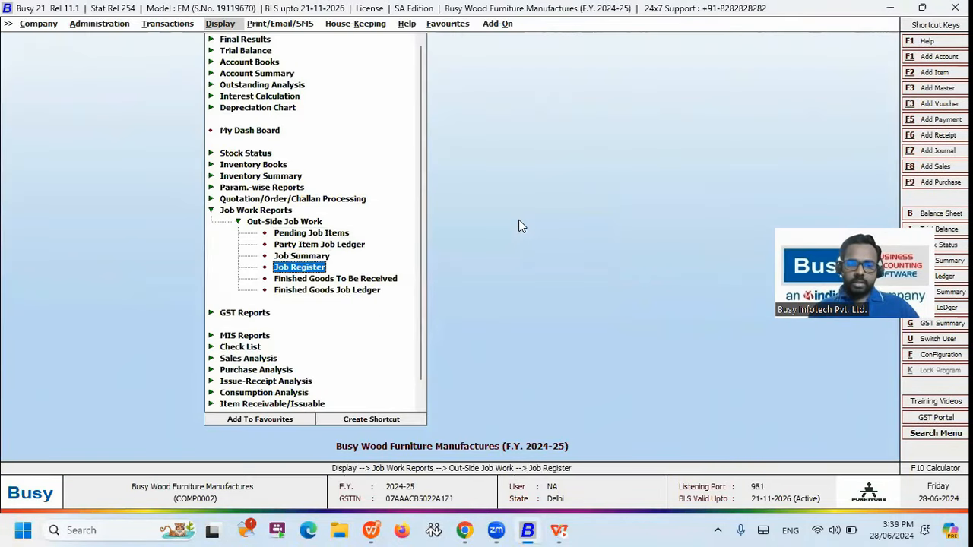
{"action": "key", "text": "Up"}
{"action": "key", "text": "Return"}
{"action": "key", "text": "Return"}
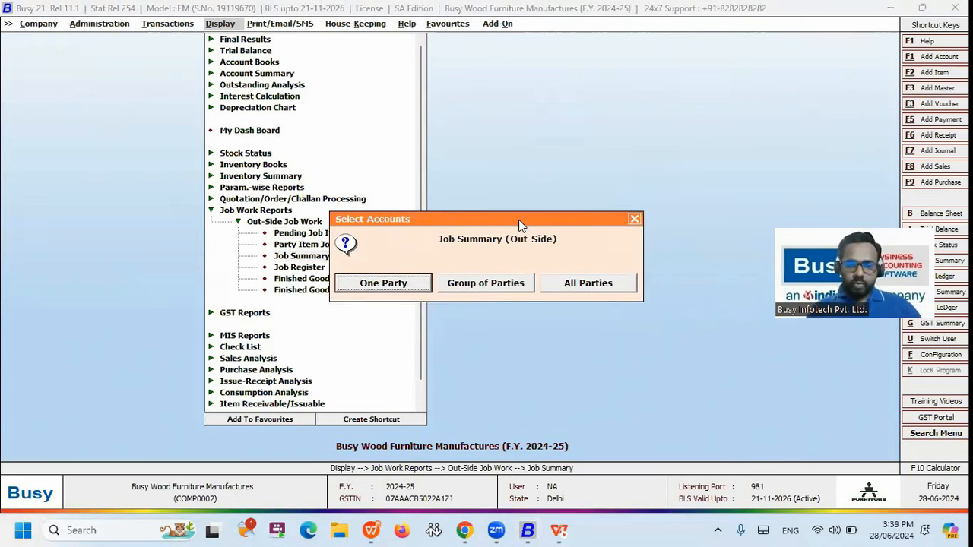
Generate the Job Summary for HMT Furniture Trading Company from 01-04-2024 to 05-06-2024 and compare jobs MI-5 and MI-6.
{"action": "key", "text": "Return"}
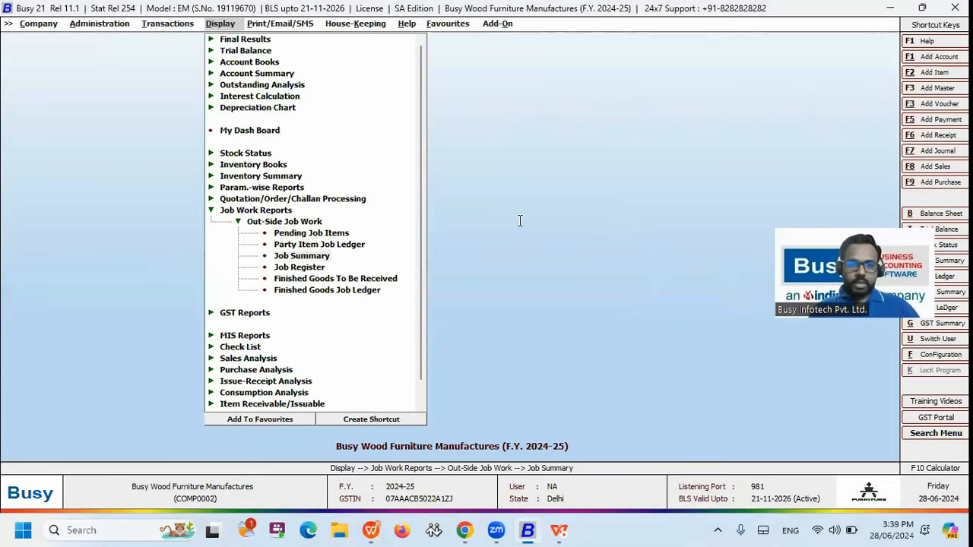
{"action": "type", "text": "HM"}
{"action": "key", "text": "Return"}
{"action": "key", "text": "Return"}
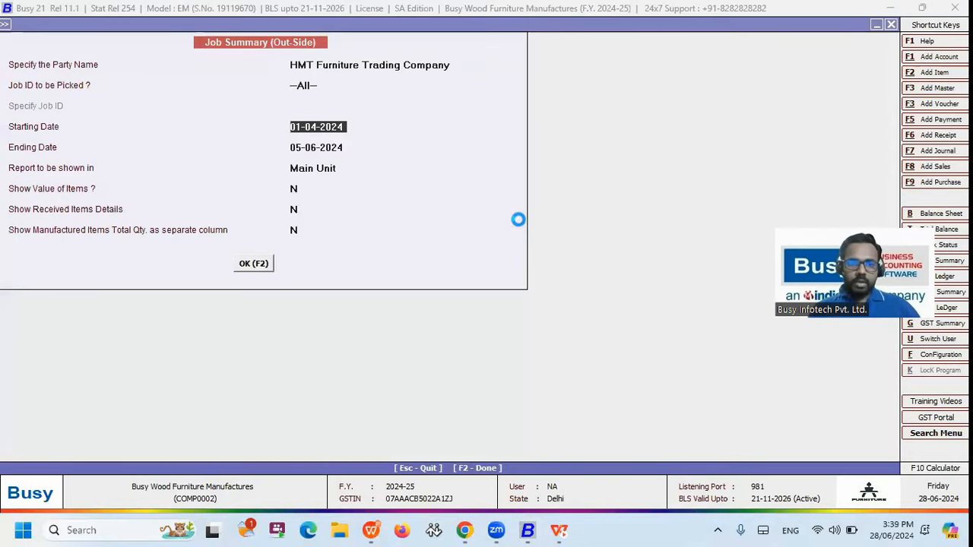
{"action": "key", "text": "F2"}
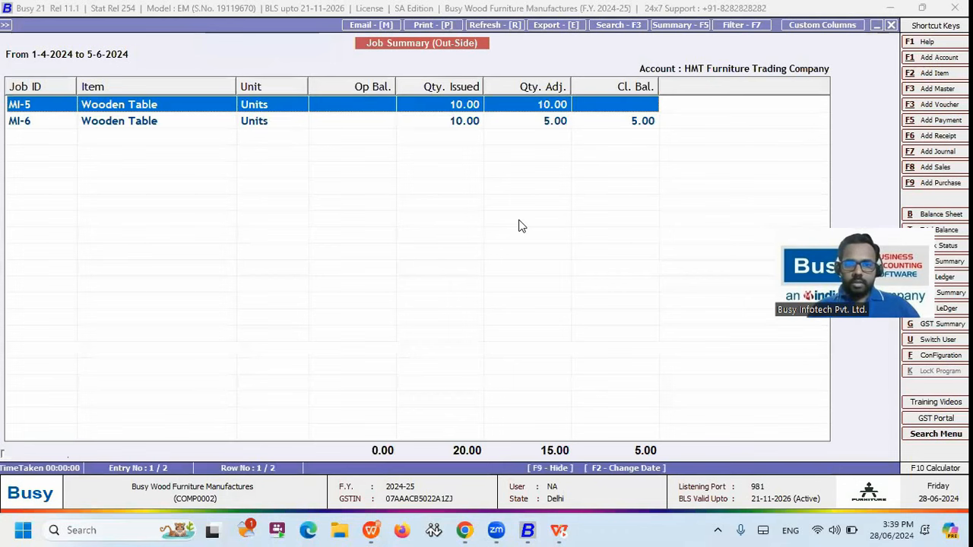
{"action": "key", "text": "Down"}
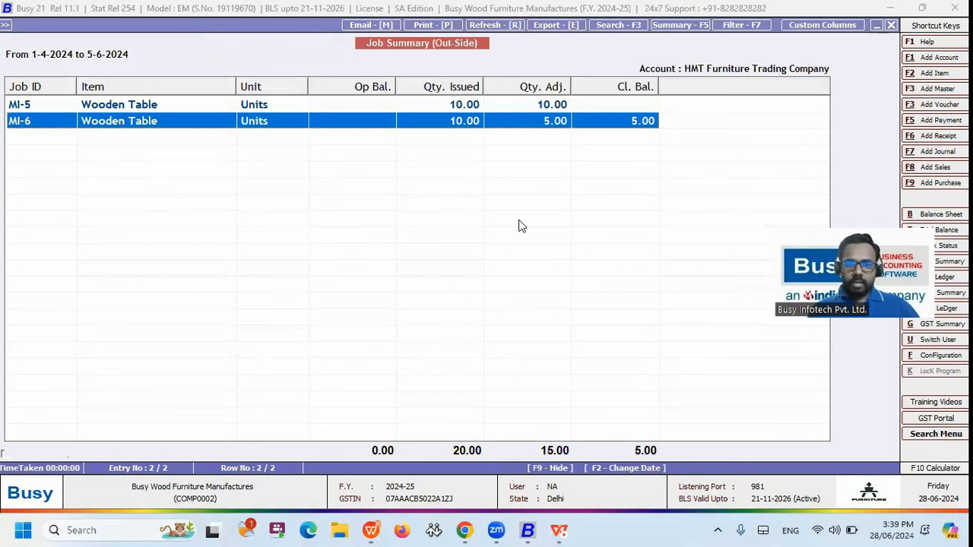
{"action": "key", "text": "Up"}
{"action": "key", "text": "Down"}
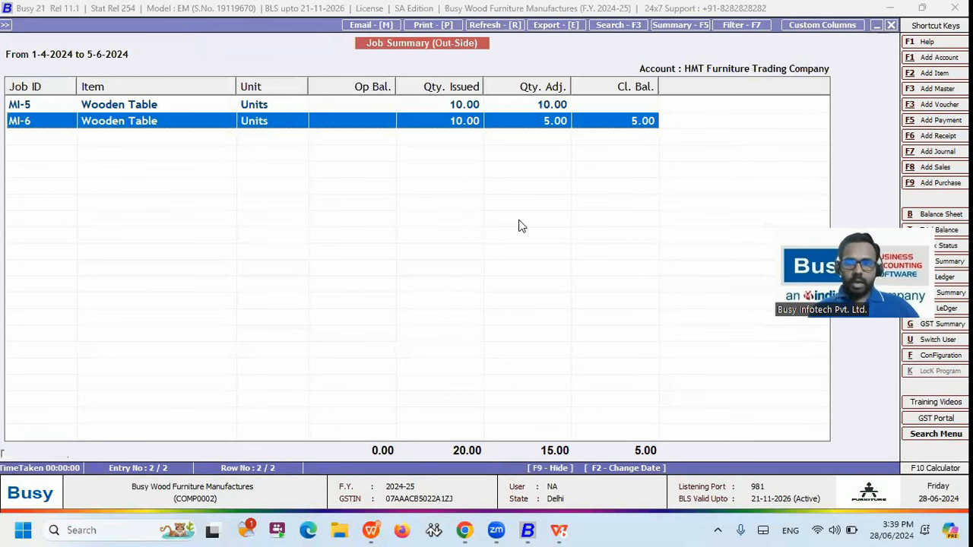
Close the job summary and generate the outside Job Register for all job IDs from 01-04-2024 to 05-06-2024.
{"action": "key", "text": "Escape"}
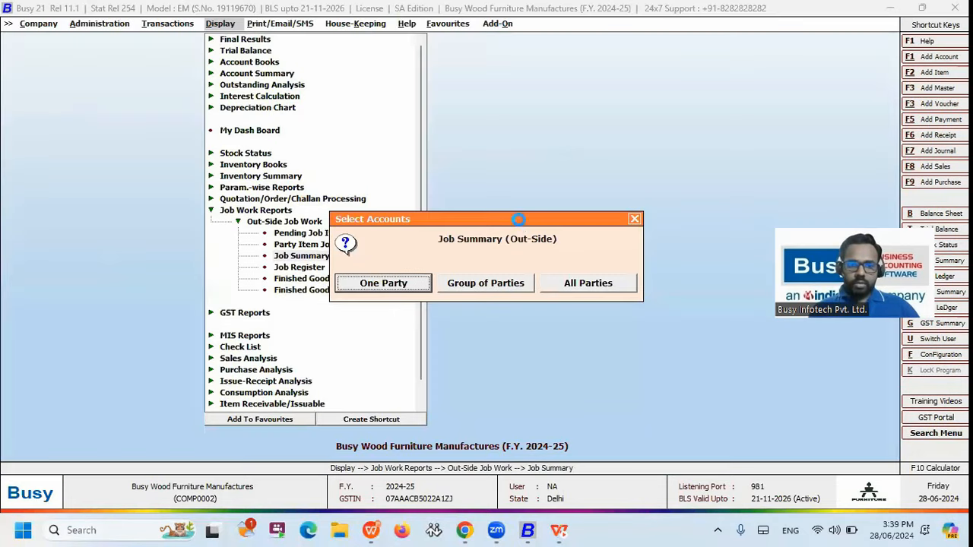
{"action": "key", "text": "Escape"}
{"action": "key", "text": "Down"}
{"action": "key", "text": "Return"}
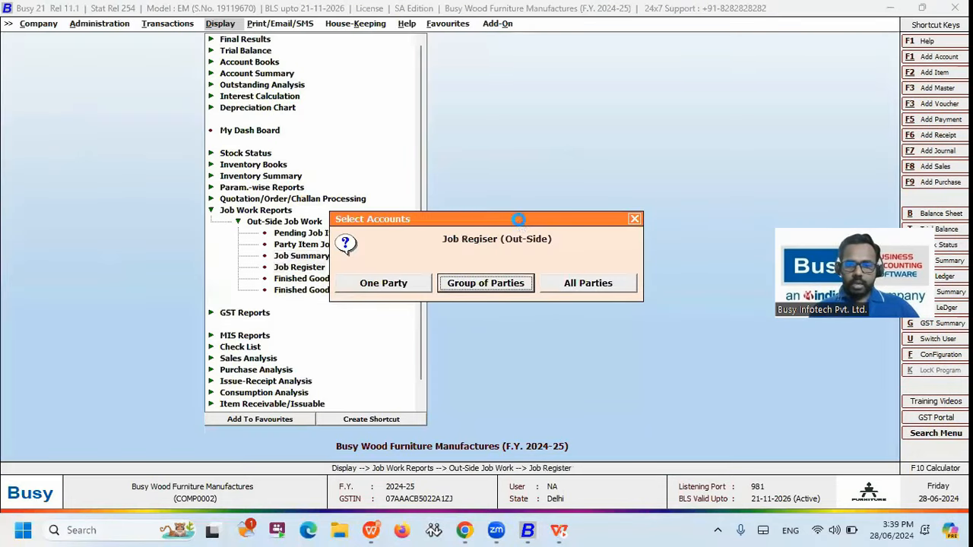
{"action": "key", "text": "Return"}
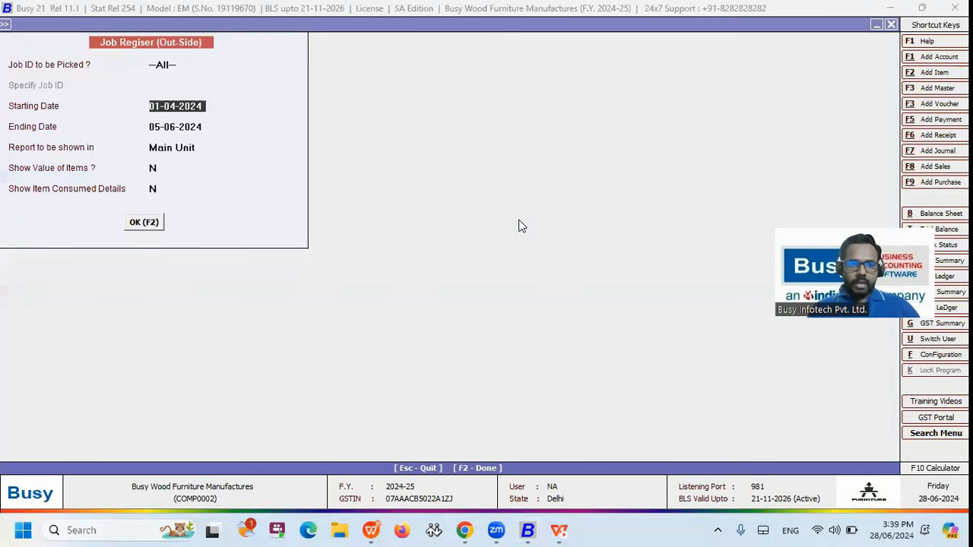
{"action": "key", "text": "Return"}
{"action": "key", "text": "F2"}
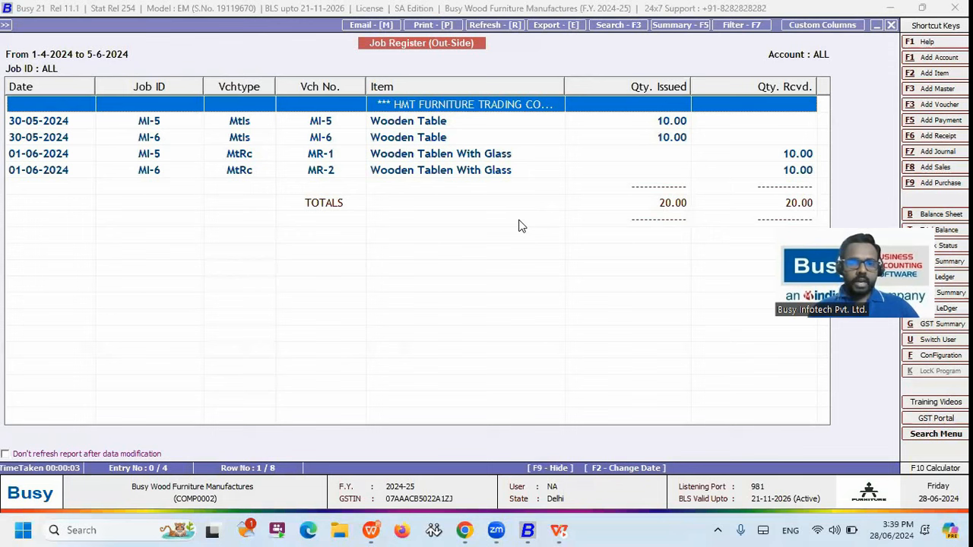
Examine the issued and received entries of jobs MI-5 and MI-6 in the job register.
{"action": "key", "text": "Down"}
{"action": "key", "text": "Down"}
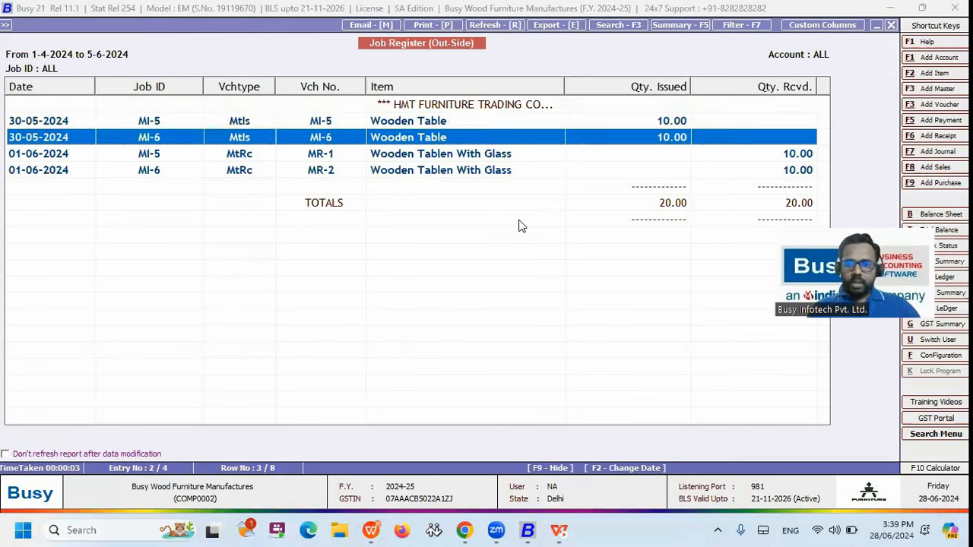
{"action": "key", "text": "Down"}
{"action": "key", "text": "Down"}
{"action": "key", "text": "Up"}
{"action": "key", "text": "Up"}
{"action": "key", "text": "Up"}
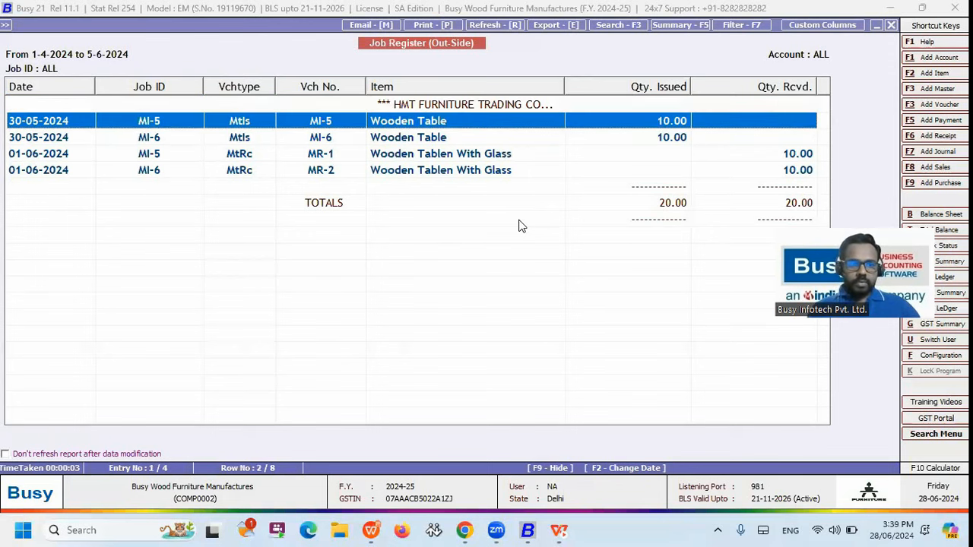
Compare the issued Wooden Table quantities with the received Wooden Tablen With Glass quantities in the job register.
{"action": "key", "text": "Down"}
{"action": "key", "text": "Up"}
{"action": "key", "text": "Down"}
{"action": "key", "text": "Down"}
{"action": "key", "text": "Down"}
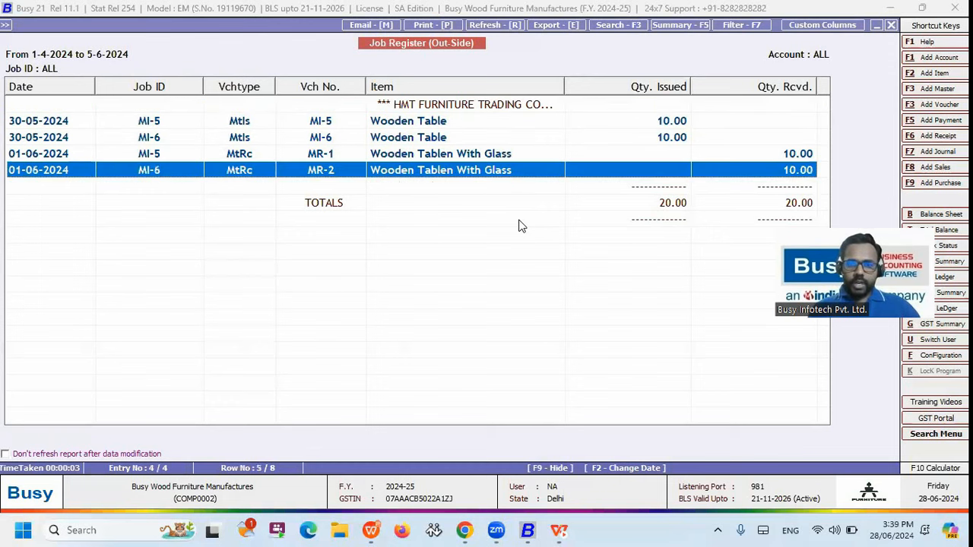
{"action": "key", "text": "Up"}
{"action": "key", "text": "Down"}
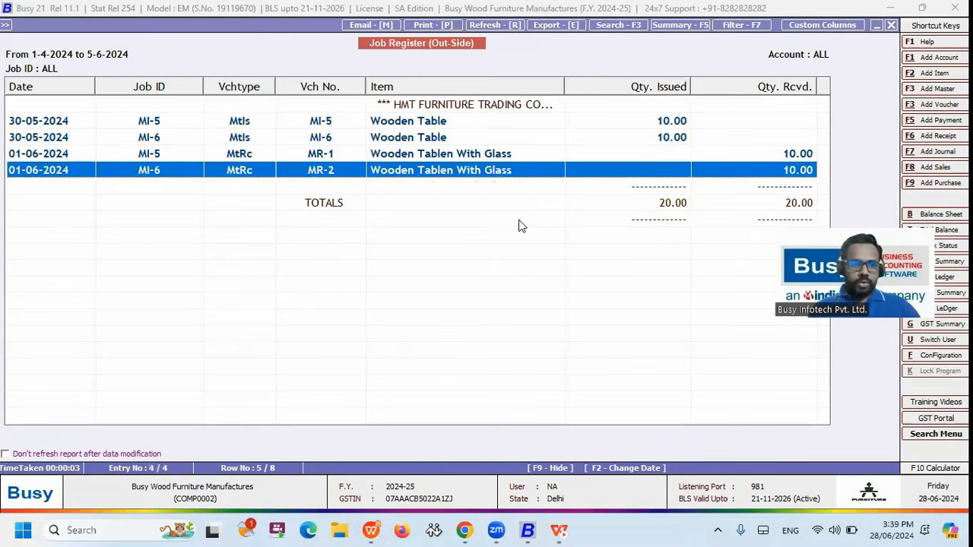
{"action": "key", "text": "Up"}
{"action": "key", "text": "Home"}
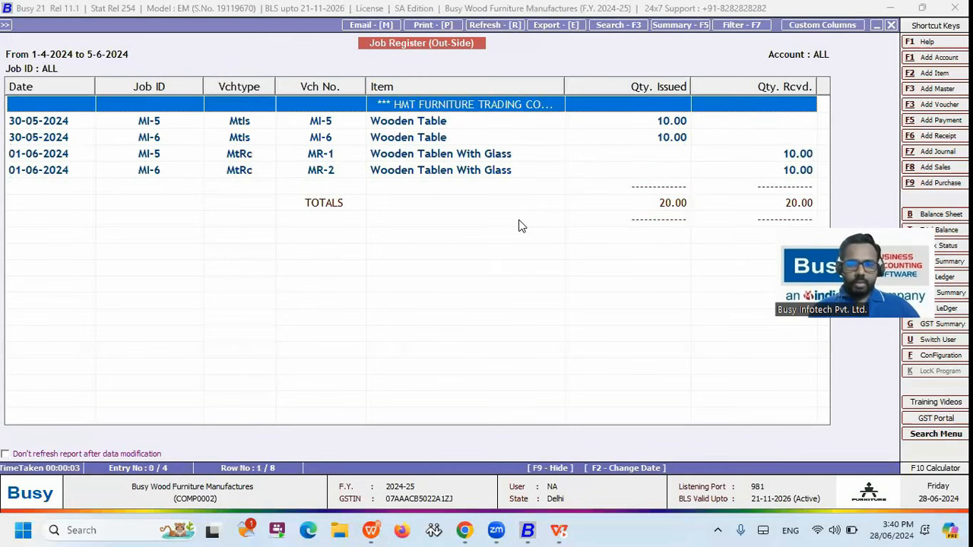
{"action": "key", "text": "Down"}
{"action": "key", "text": "Down"}
{"action": "key", "text": "Down"}
Close the job register and generate the outside Finished Goods To Be Received report for HMT Furniture Trading Company as on 05-06-2024.
{"action": "key", "text": "Escape"}
{"action": "key", "text": "Return"}
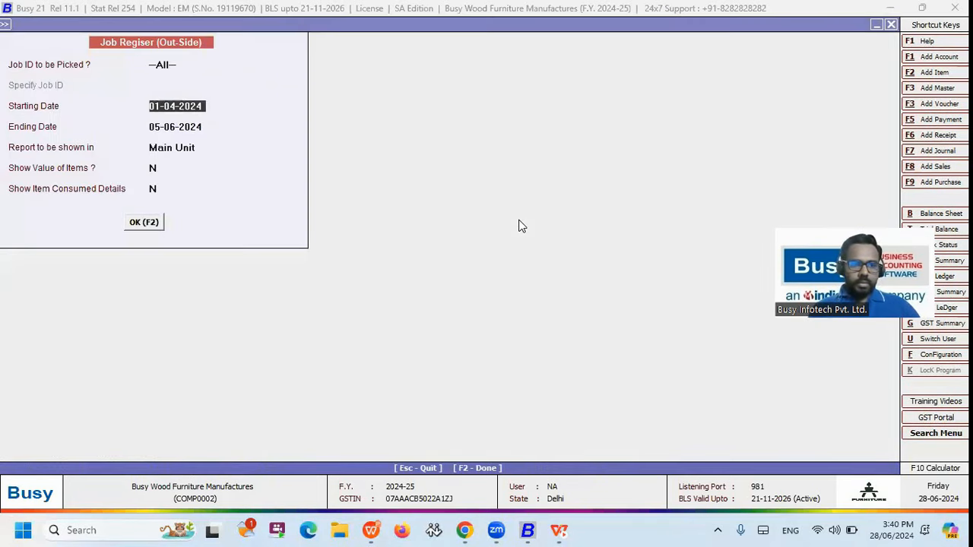
{"action": "key", "text": "Return"}
{"action": "key", "text": "Escape"}
{"action": "key", "text": "Down"}
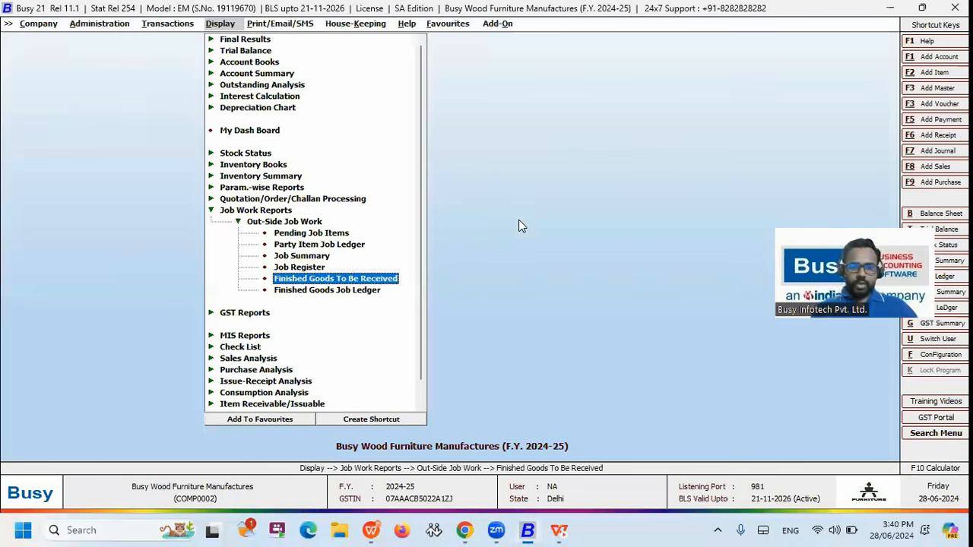
{"action": "key", "text": "Return"}
{"action": "key", "text": "Return"}
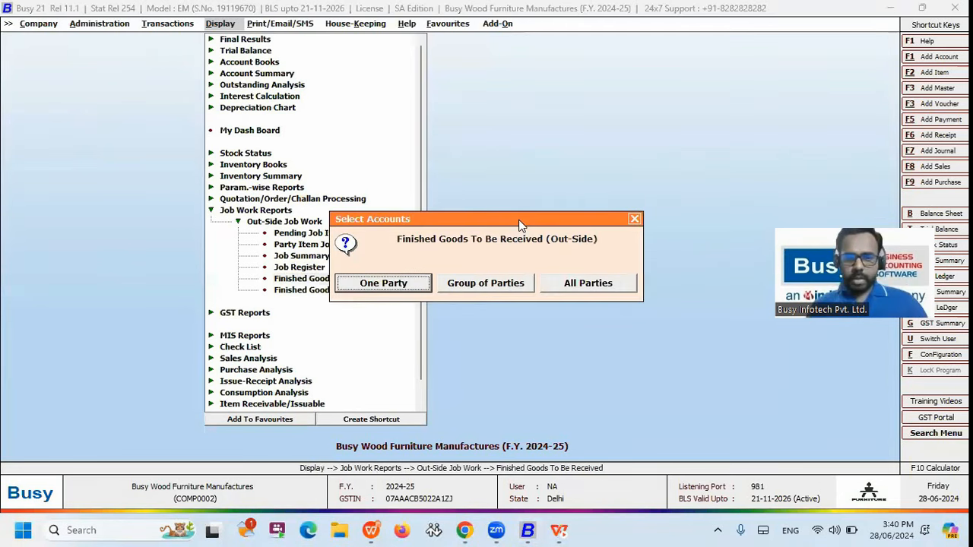
{"action": "key", "text": "Escape"}
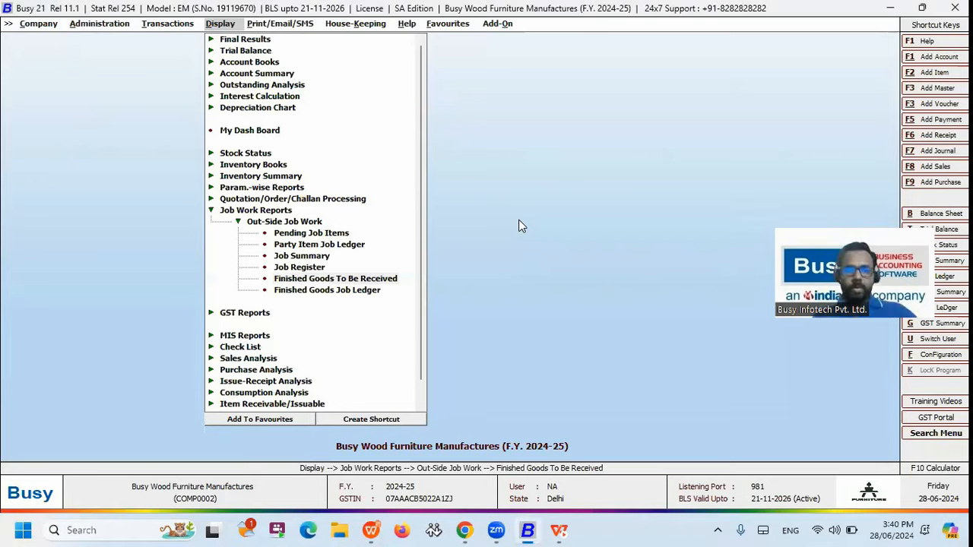
{"action": "key", "text": "Return"}
{"action": "type", "text": "HM"}
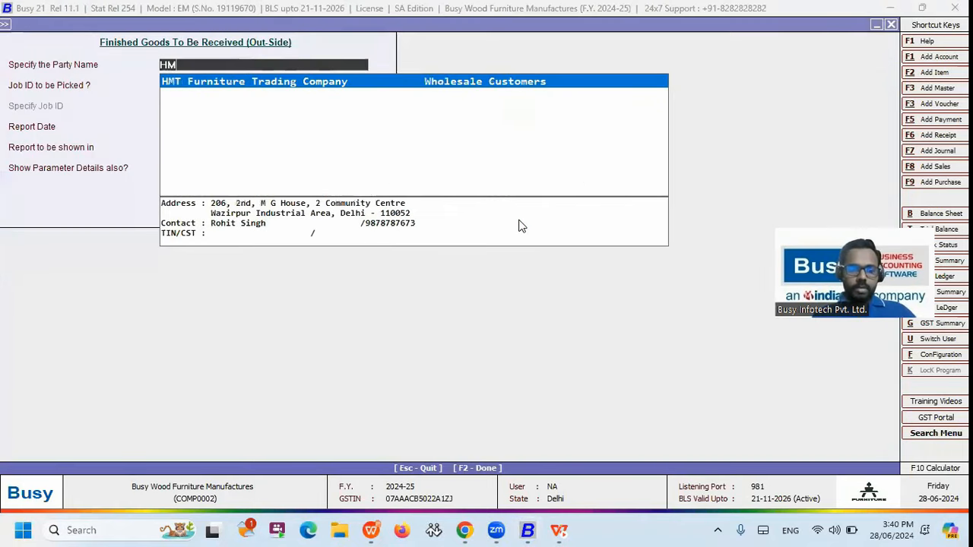
{"action": "key", "text": "F2"}
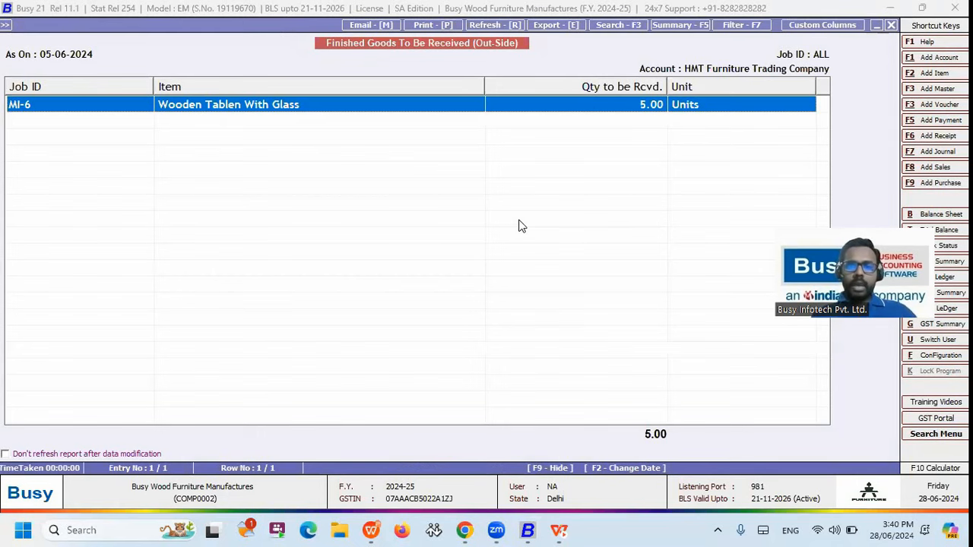
Close the finished goods report and switch to the Challenges of Furniture Industries presentation.
{"action": "key", "text": "Escape"}
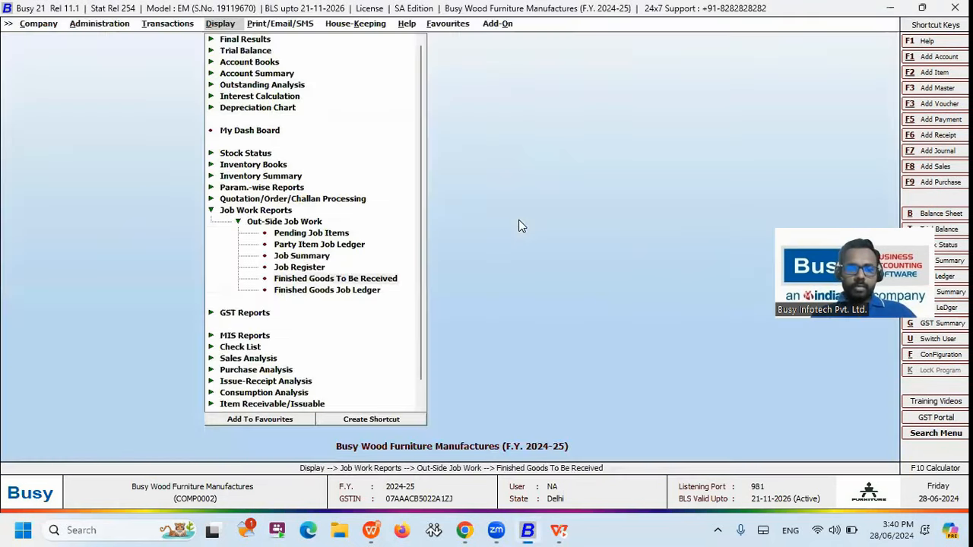
{"action": "key", "text": "alt+Tab"}
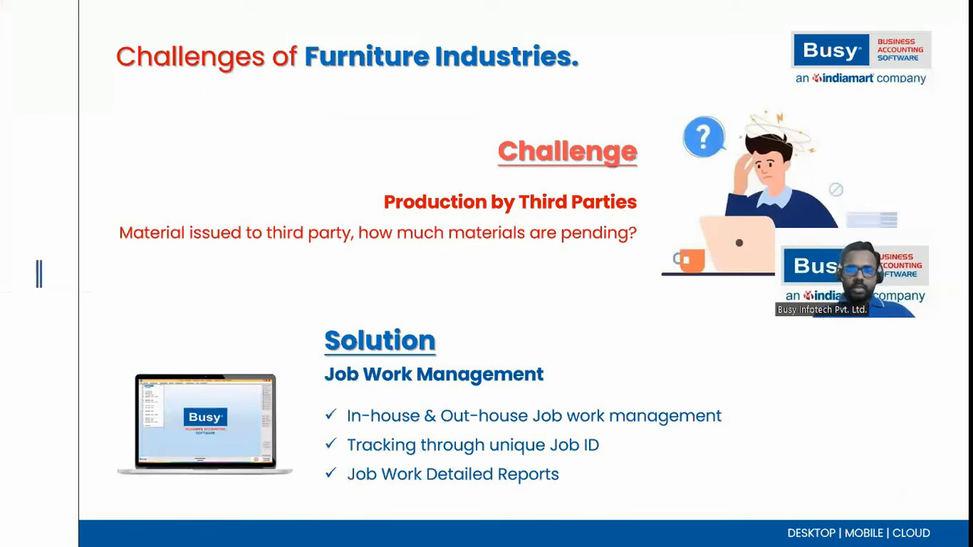
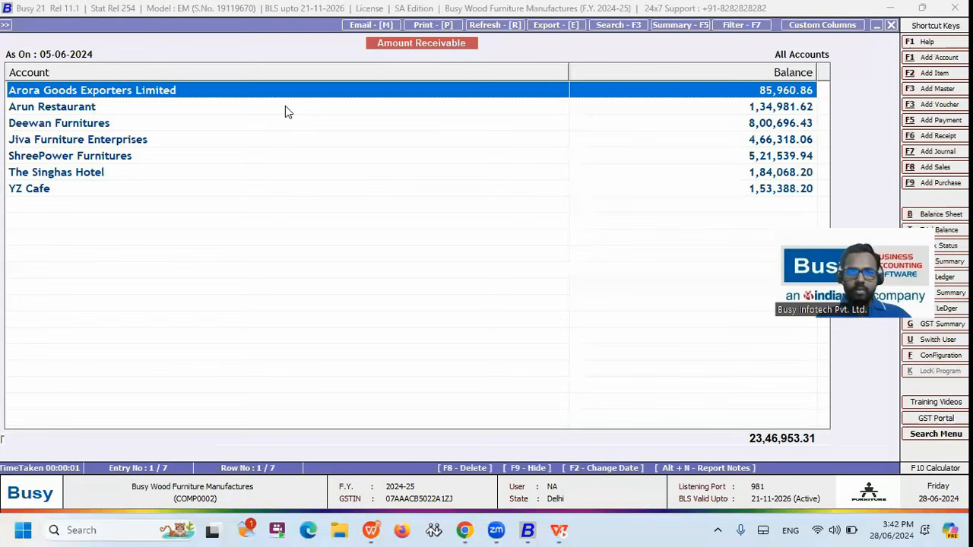
Review the account balances in the Amount Receivable report as on 05-06-2024 and close the report.
{"action": "left_click", "coordinate": [285, 107]}
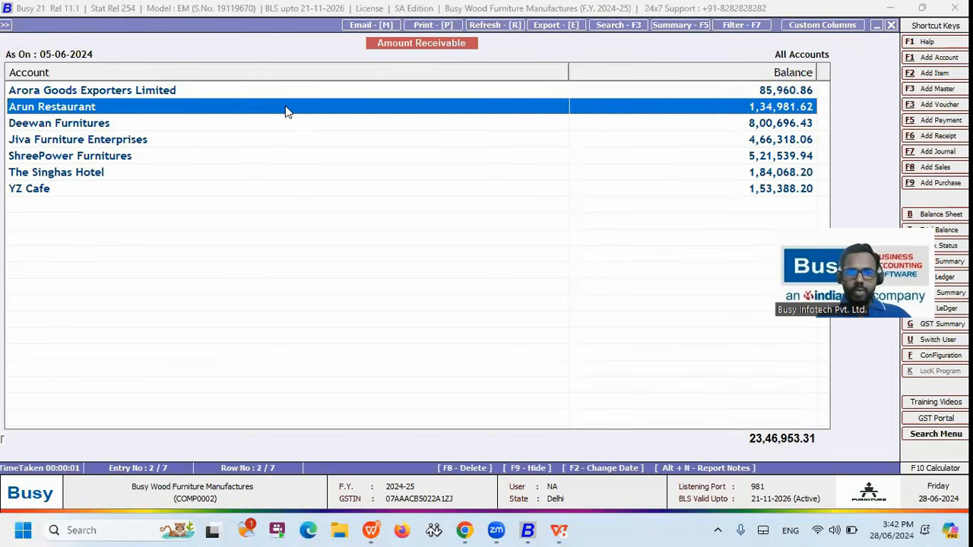
{"action": "key", "text": "Up"}
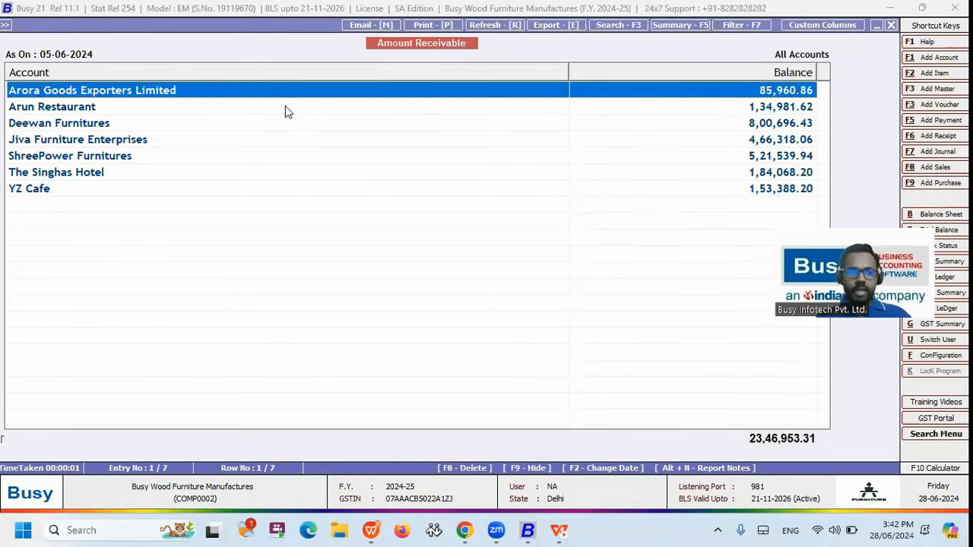
{"action": "key", "text": "Escape"}
{"action": "key", "text": "Escape"}
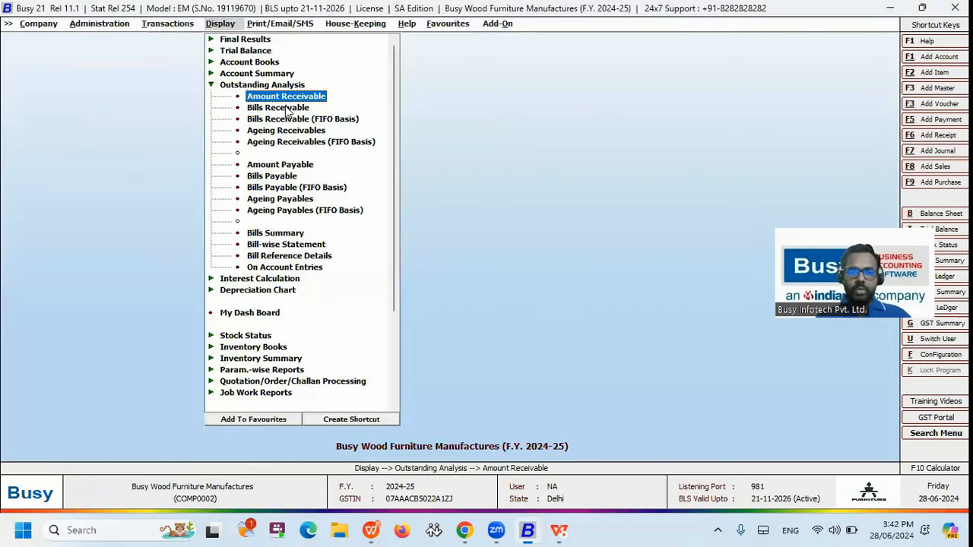
Generate the bill-wise combined Bills Receivable report for all accounts from 01-04-2024 to 05-06-2024, based on due date.
{"action": "left_click", "coordinate": [286, 108]}
{"action": "left_click", "coordinate": [287, 111]}
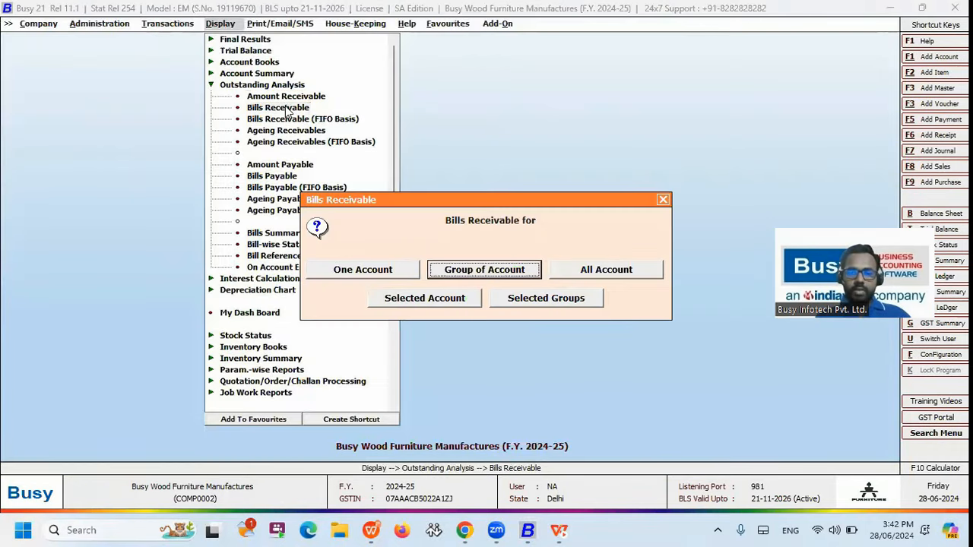
{"action": "key", "text": "Right"}
{"action": "key", "text": "Return"}
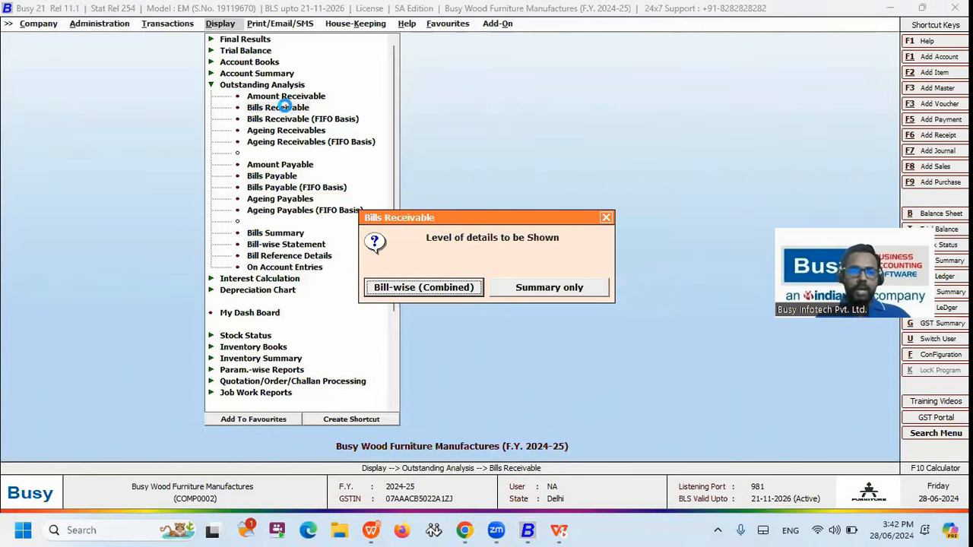
{"action": "key", "text": "Return"}
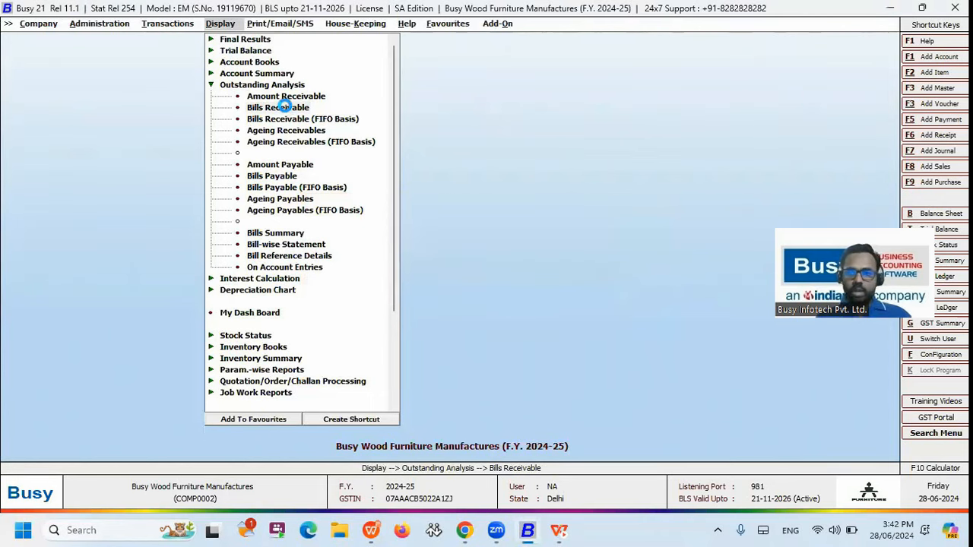
{"action": "left_click", "coordinate": [285, 107]}
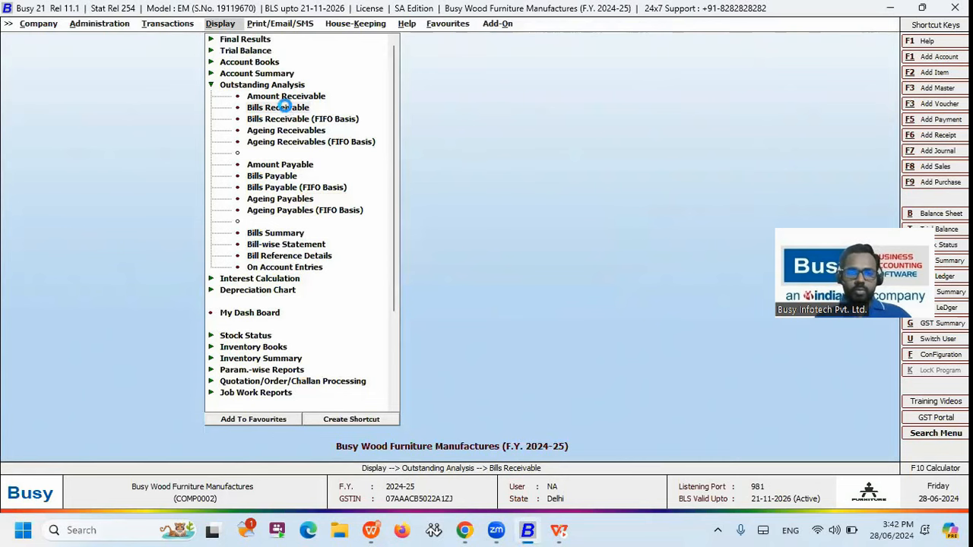
{"action": "key", "text": "F2"}
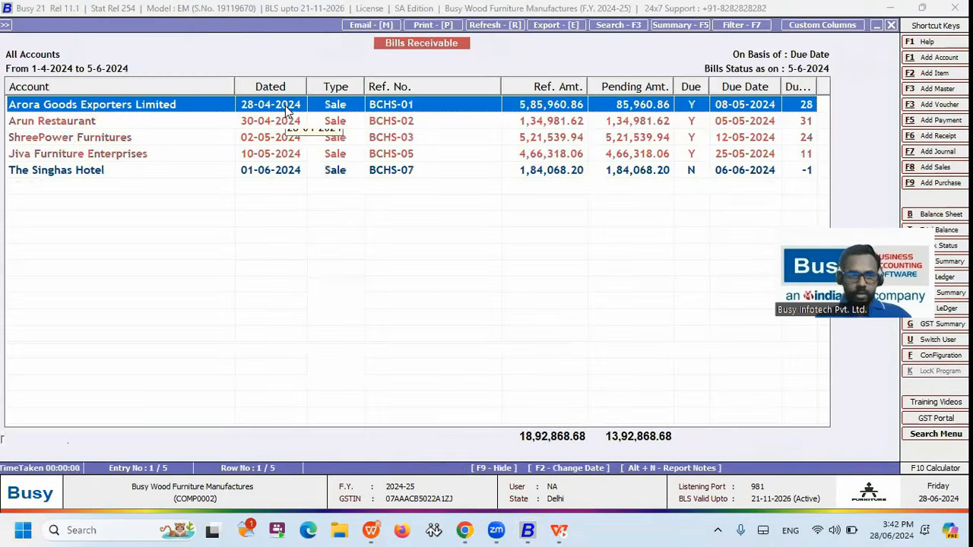
Examine the pending amounts, due dates and overdue days of the listed sale bills in the Bills Receivable report.
{"action": "key", "text": "Down"}
{"action": "key", "text": "Down"}
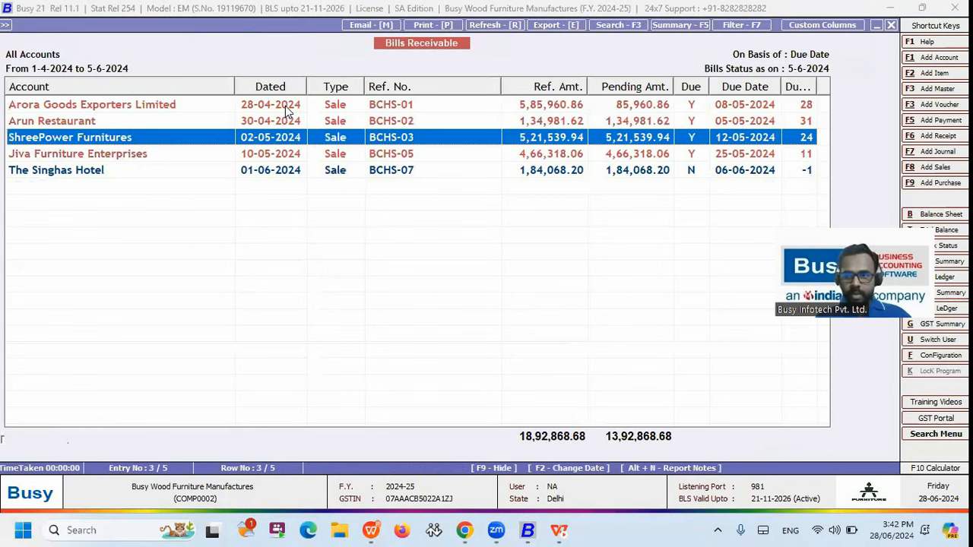
{"action": "key", "text": "Down"}
{"action": "key", "text": "Up"}
{"action": "key", "text": "Up"}
{"action": "key", "text": "Up"}
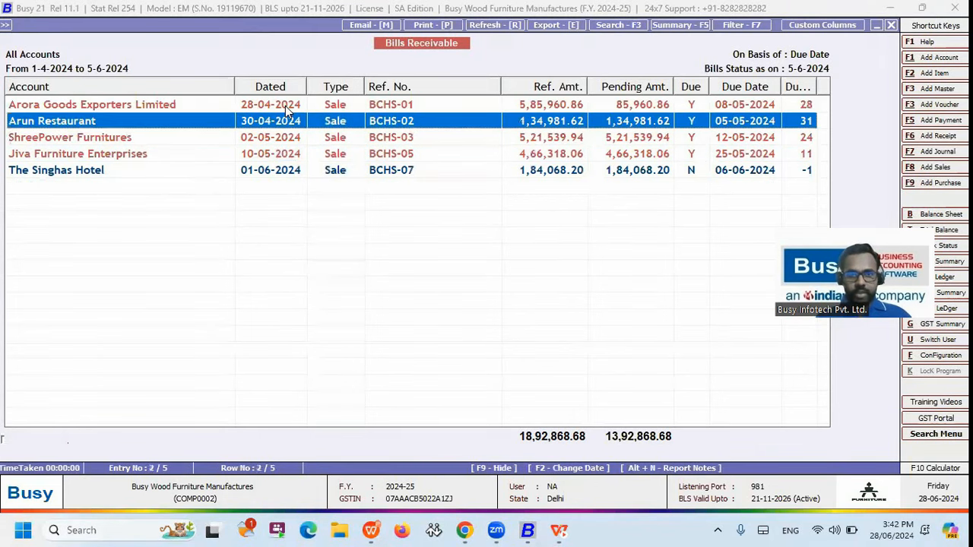
{"action": "key", "text": "Down"}
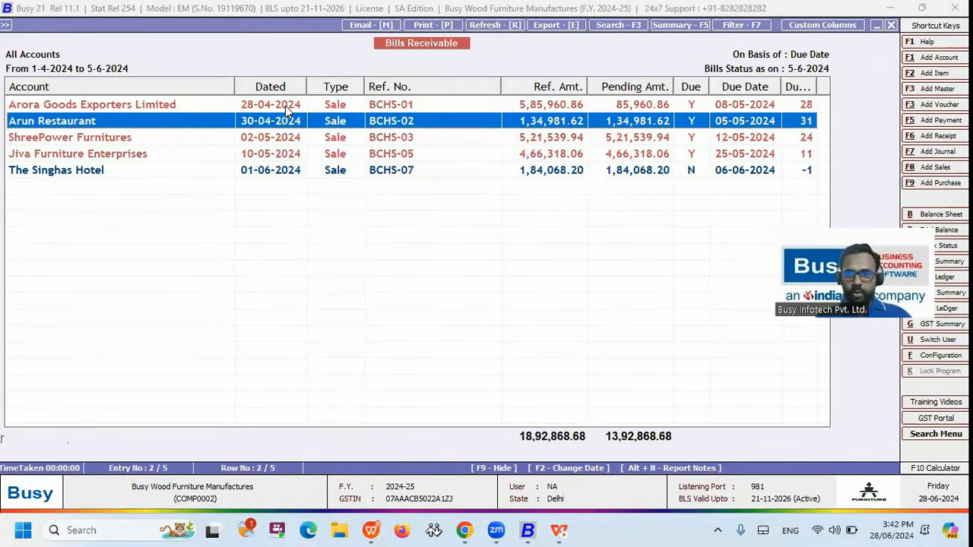
{"action": "key", "text": "Up"}
{"action": "key", "text": "Down"}
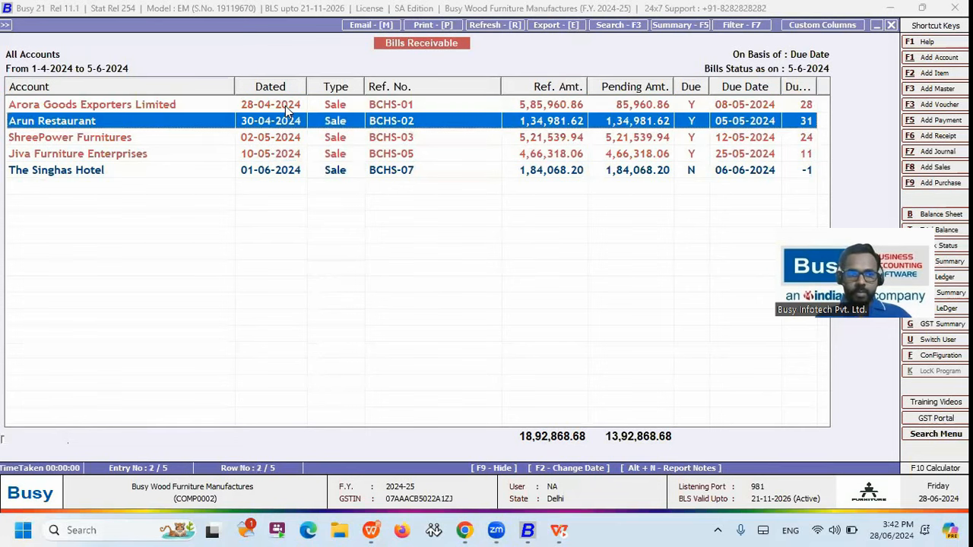
{"action": "key", "text": "shift+Up"}
{"action": "key", "text": "Down"}
{"action": "key", "text": "Down"}
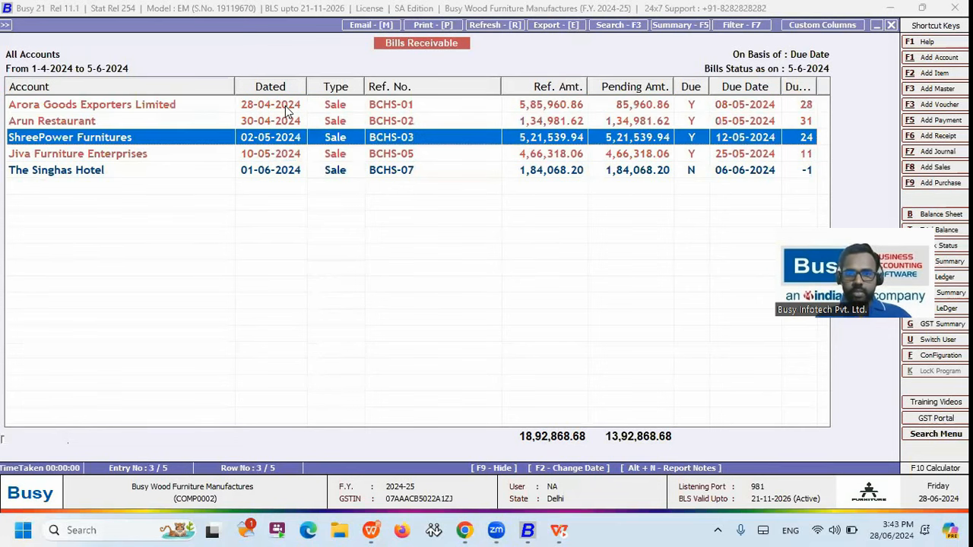
{"action": "key", "text": "Up"}
{"action": "key", "text": "Up"}
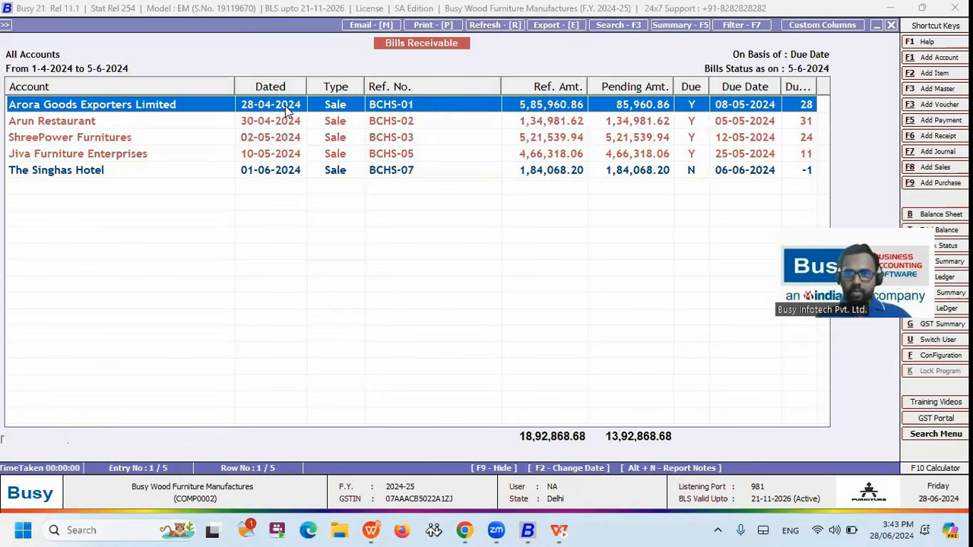
{"action": "key", "text": "Down"}
{"action": "key", "text": "Down"}
{"action": "key", "text": "Down"}
{"action": "key", "text": "Up"}
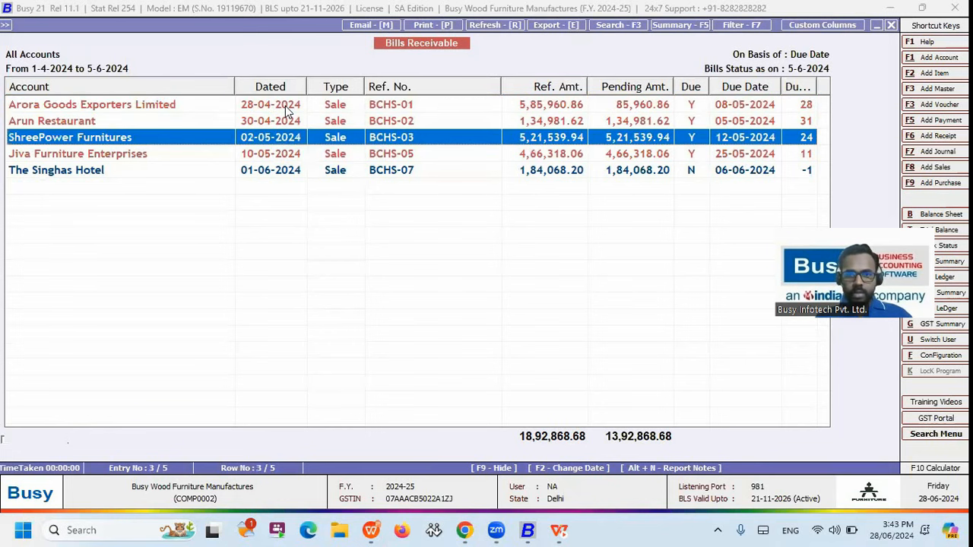
Close the Bills Receivable report and start the Ageing Receivables analysis for all accounts.
{"action": "key", "text": "Escape"}
{"action": "key", "text": "Return"}
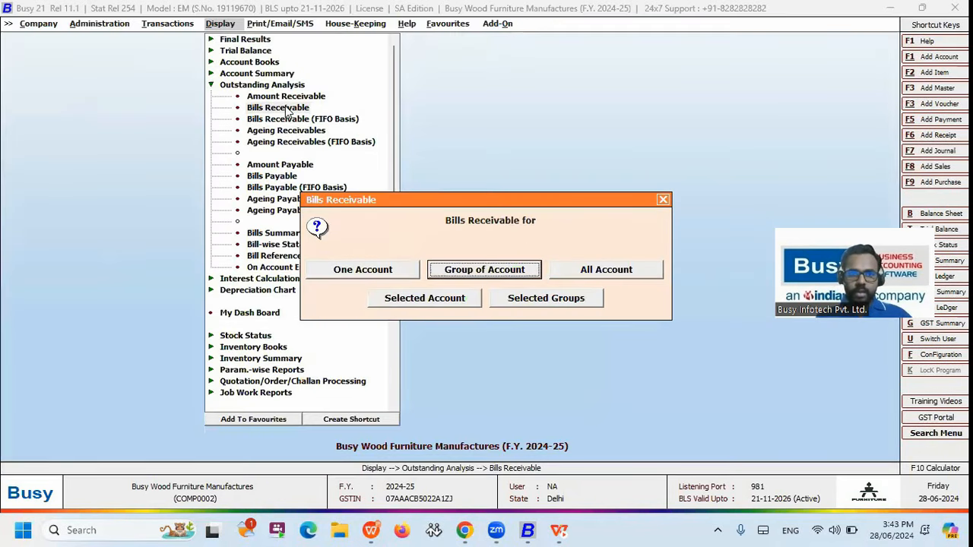
{"action": "key", "text": "Escape"}
{"action": "key", "text": "Down"}
{"action": "key", "text": "Down"}
{"action": "key", "text": "Return"}
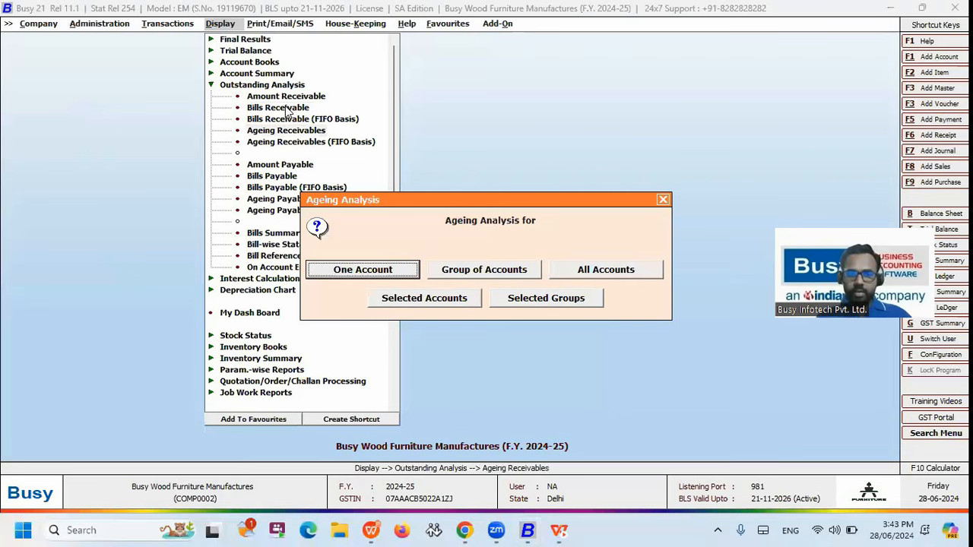
{"action": "key", "text": "Right"}
{"action": "key", "text": "Right"}
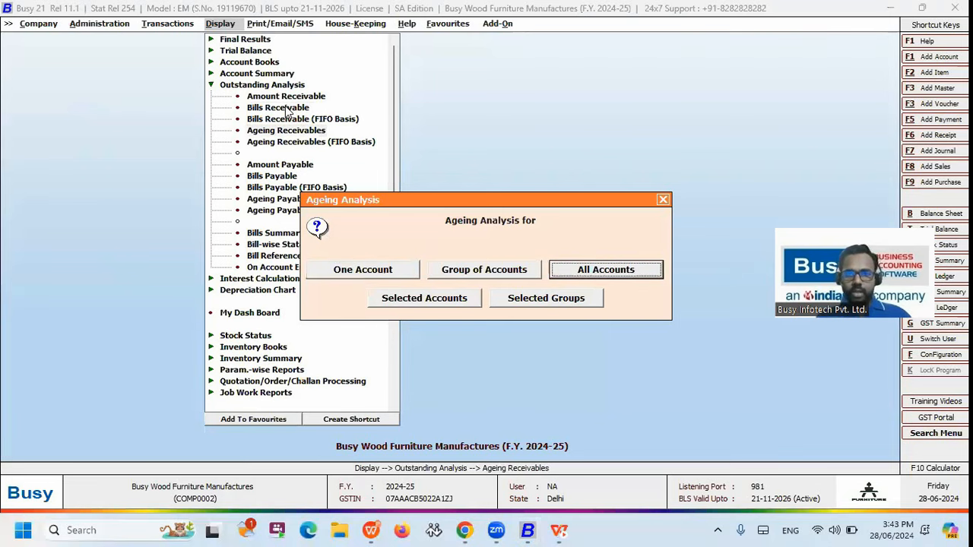
{"action": "key", "text": "Return"}
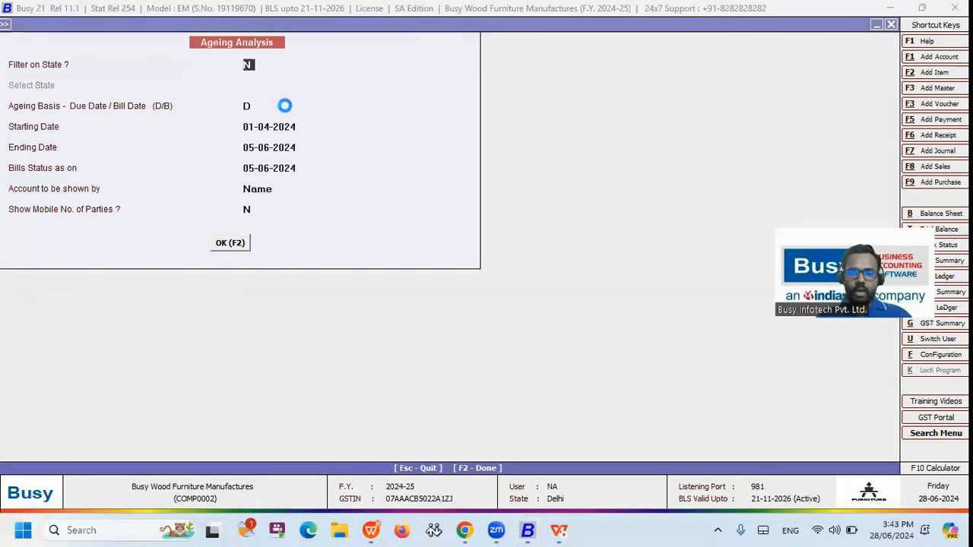
Generate the receivables ageing by due date from 01-04-2024 to 05-06-2024 and compare the accounts across the day brackets.
{"action": "key", "text": "Down"}
{"action": "key", "text": "Up"}
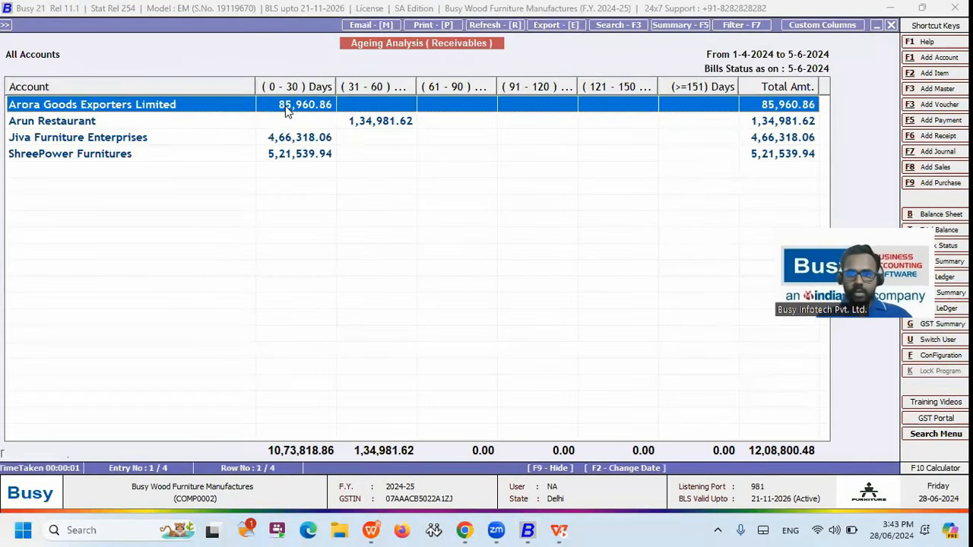
{"action": "key", "text": "Down"}
{"action": "key", "text": "Up"}
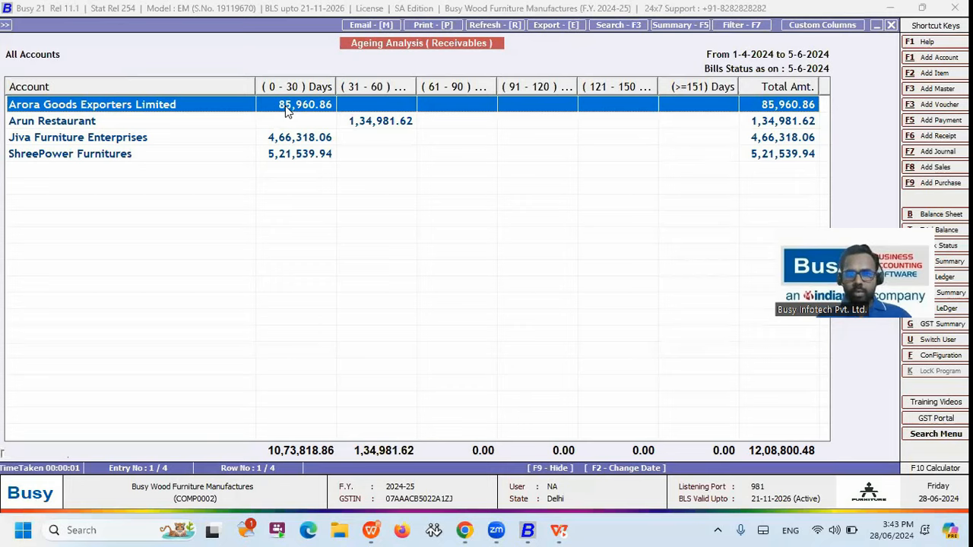
Close the receivables ageing report and look through the payables reports available under Outstanding Analysis.
{"action": "key", "text": "Escape"}
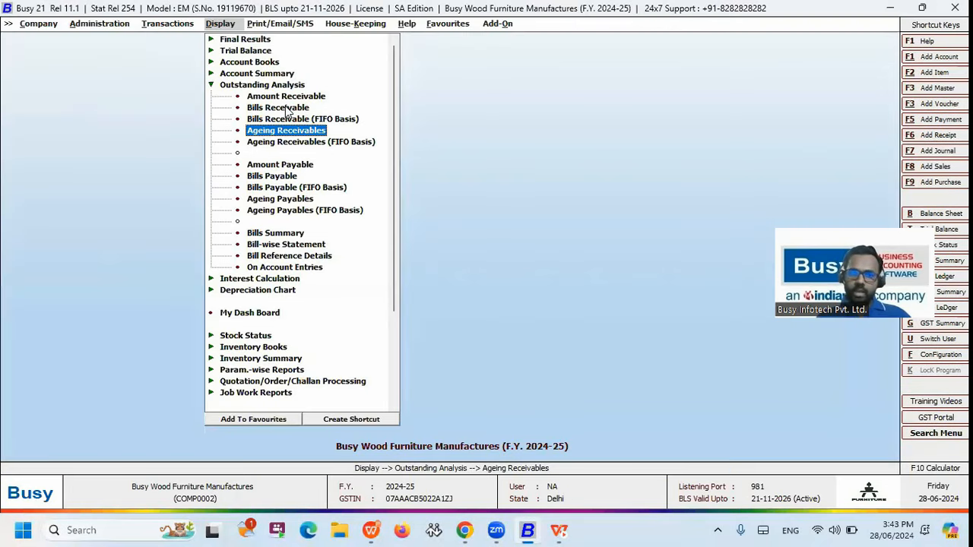
{"action": "key", "text": "Down"}
{"action": "key", "text": "Down"}
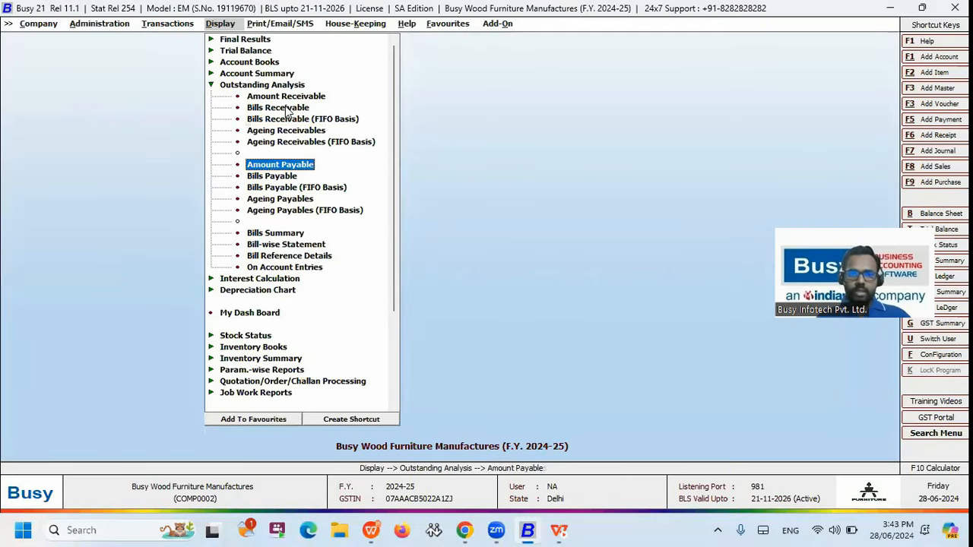
{"action": "key", "text": "Up"}
{"action": "key", "text": "Down"}
{"action": "key", "text": "Down"}
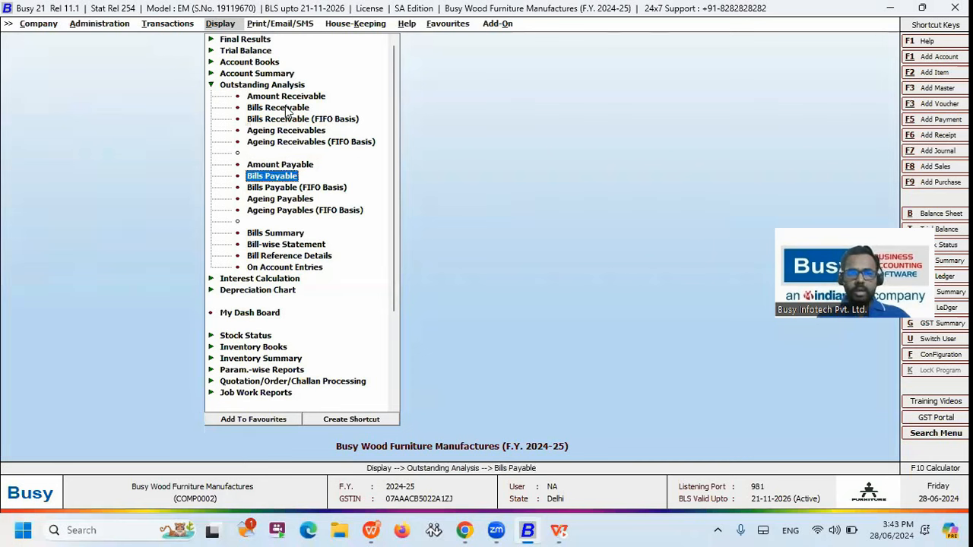
{"action": "key", "text": "Down"}
{"action": "key", "text": "Down"}
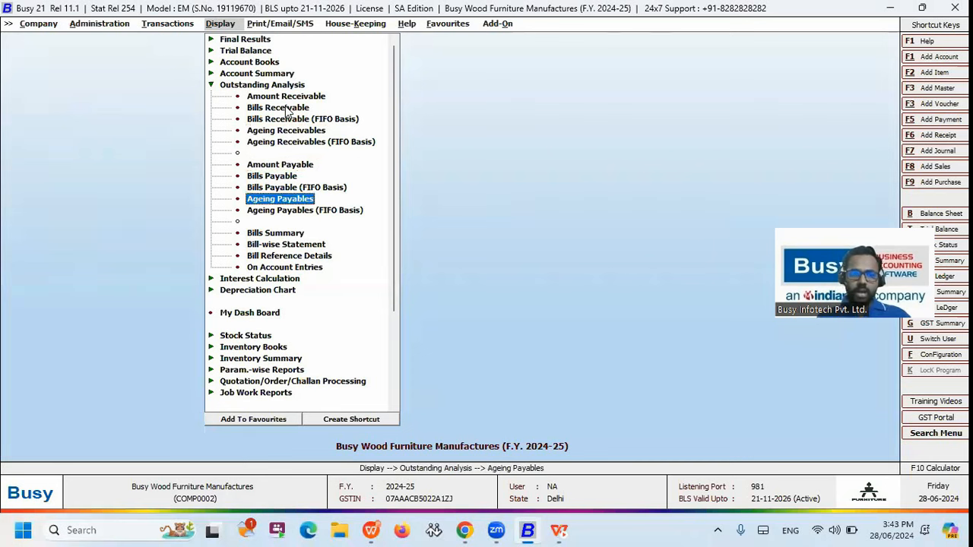
{"action": "key", "text": "Up"}
{"action": "key", "text": "Up"}
{"action": "key", "text": "Down"}
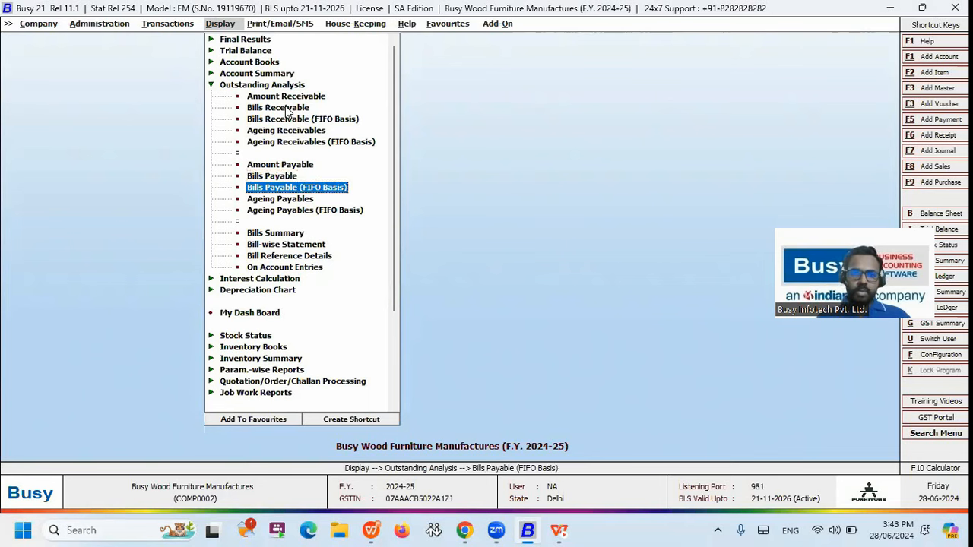
Open the account master of HMT Furniture Trading Company for modification.
{"action": "key", "text": "Left"}
{"action": "key", "text": "Left"}
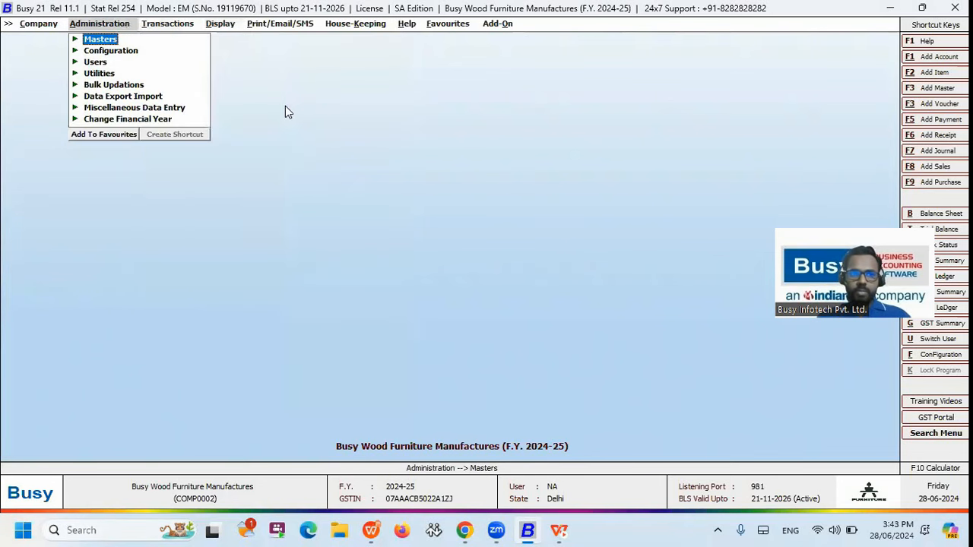
{"action": "key", "text": "Return"}
{"action": "key", "text": "Return"}
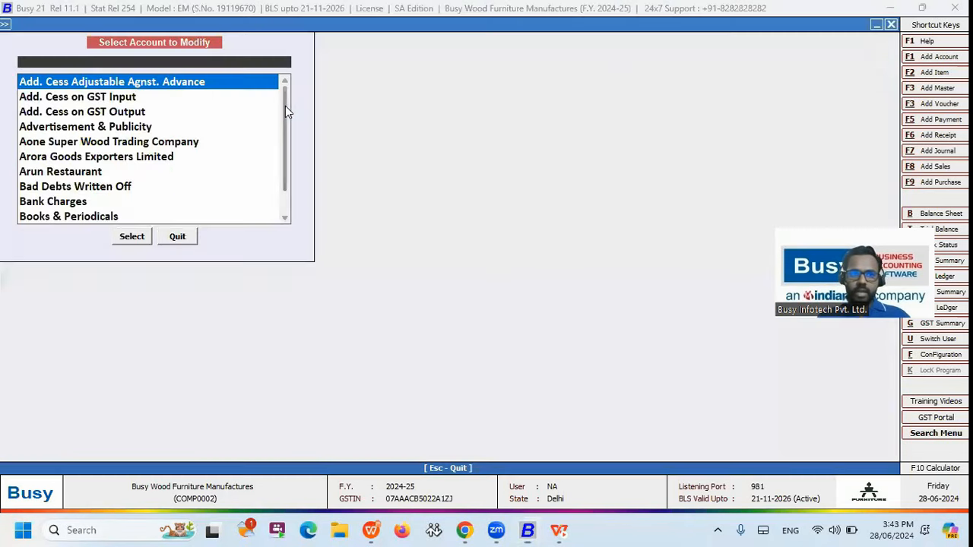
{"action": "type", "text": "b"}
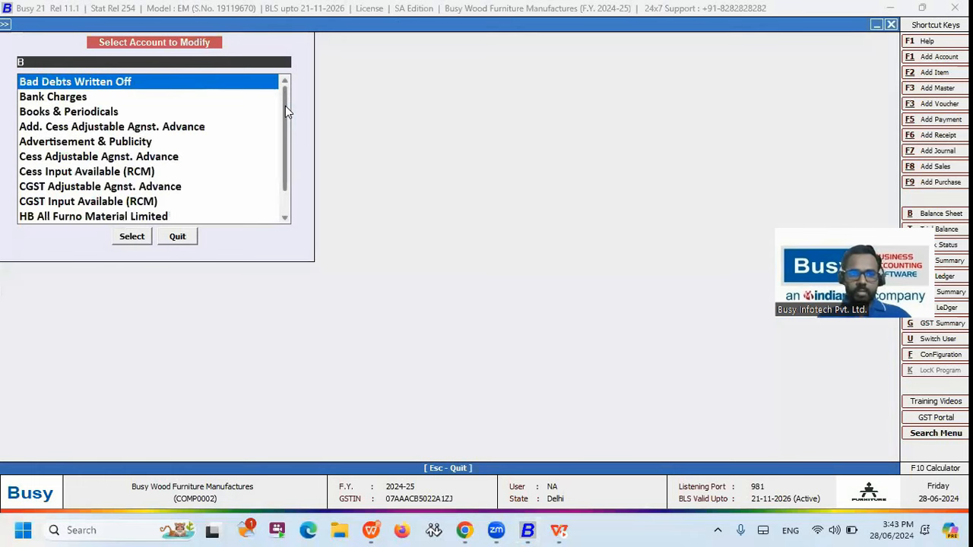
{"action": "key", "text": "BackSpace"}
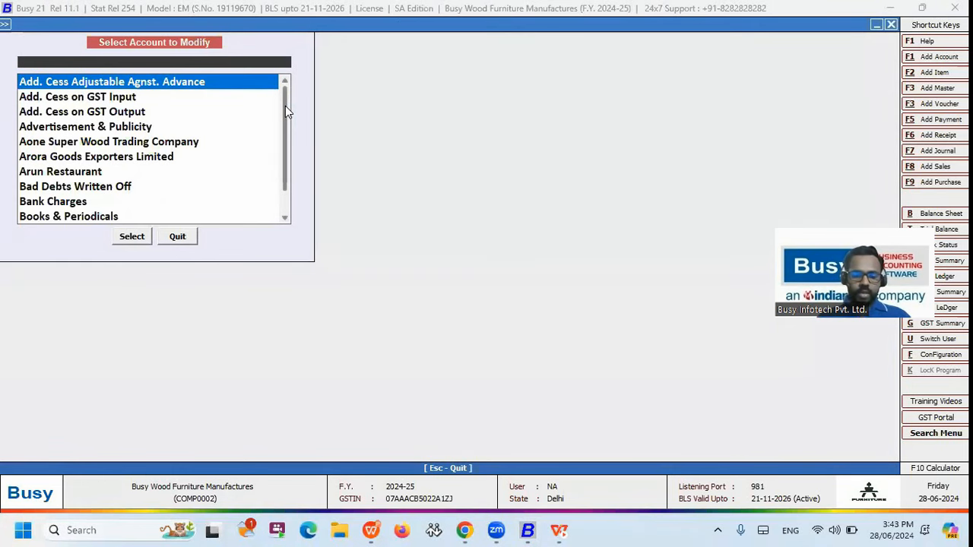
{"action": "type", "text": "HMT Furniture Trading Company"}
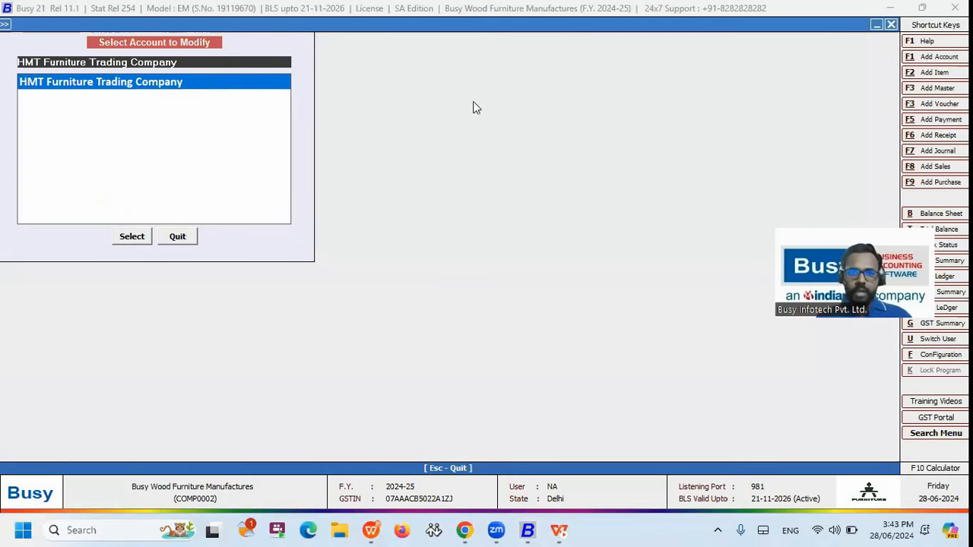
{"action": "key", "text": "Return"}
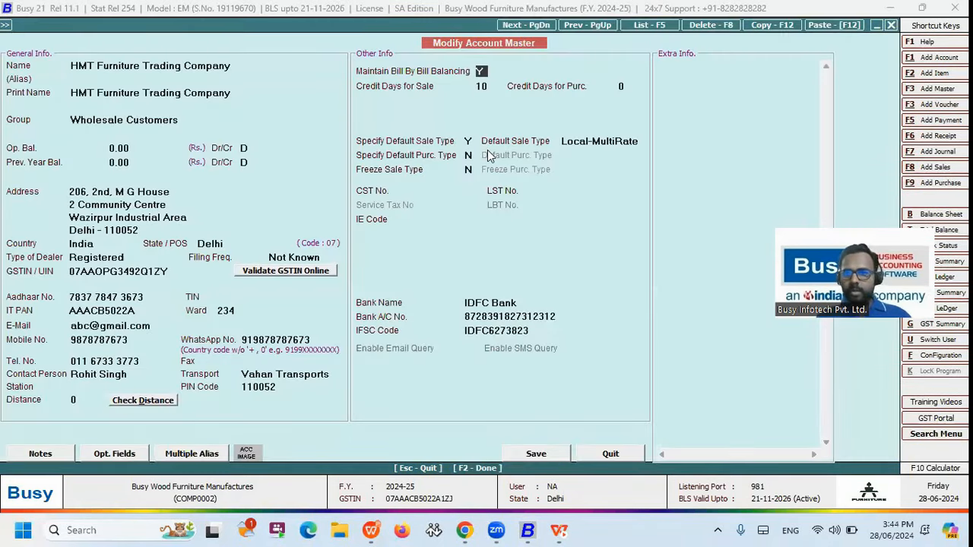
Check the account's credit days for sale and for purchase, then close the account master without changes.
{"action": "left_click", "coordinate": [628, 85]}
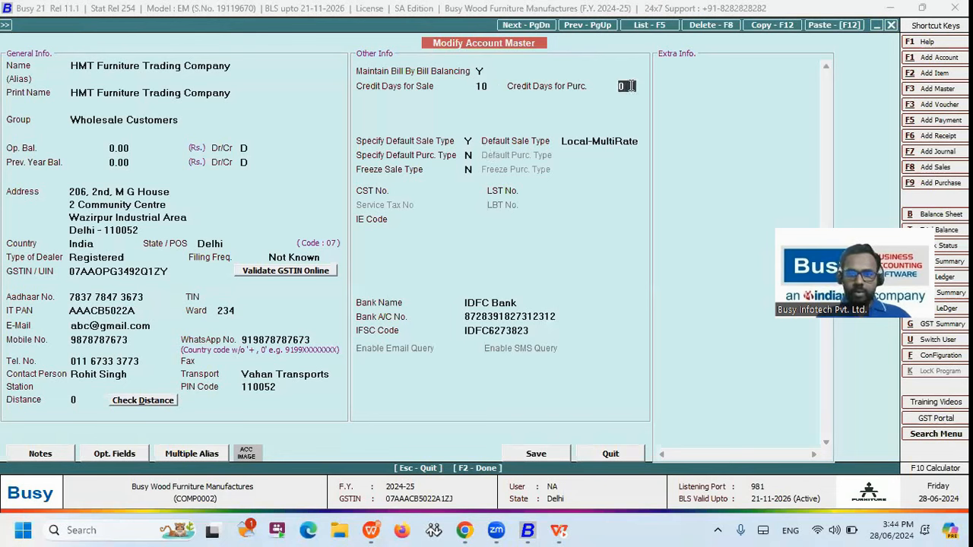
{"action": "left_click", "coordinate": [509, 91]}
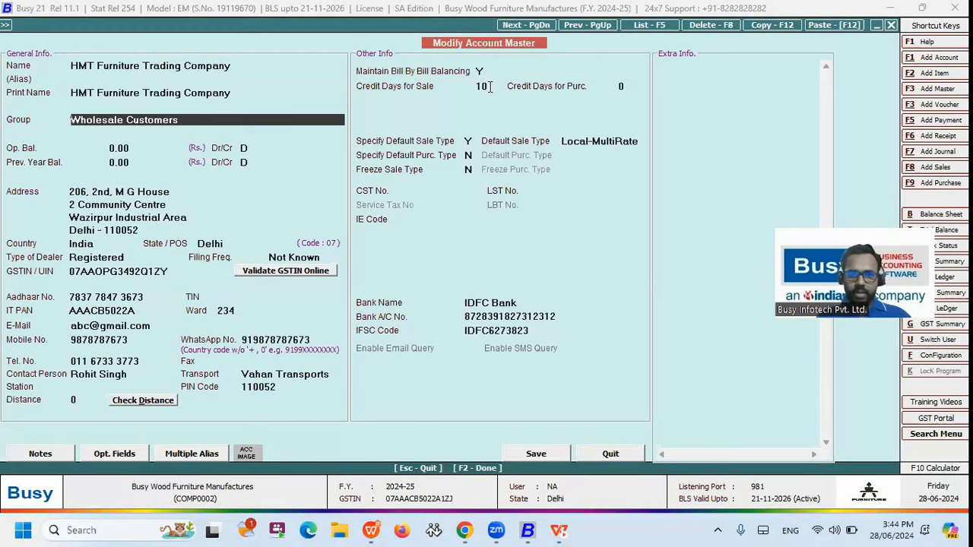
{"action": "left_click", "coordinate": [490, 88]}
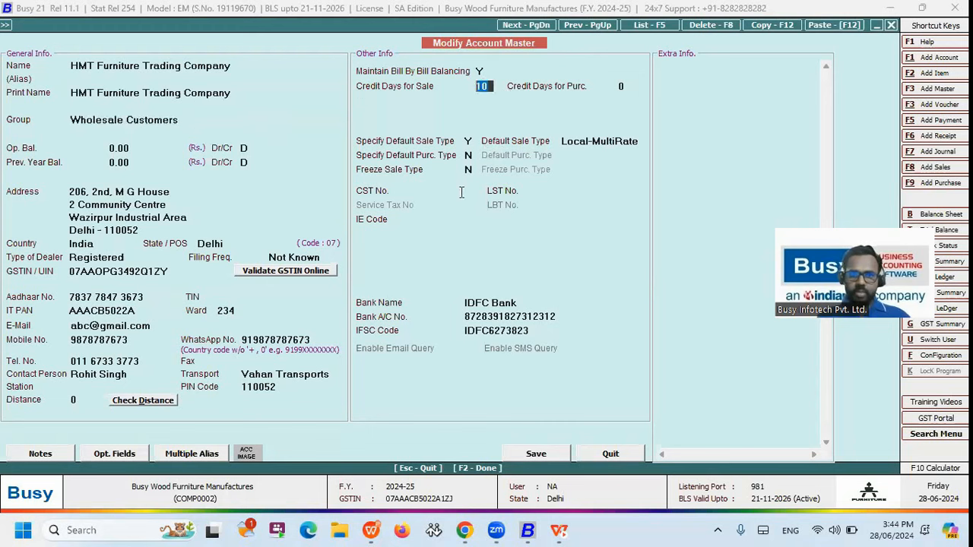
{"action": "left_click", "coordinate": [490, 87]}
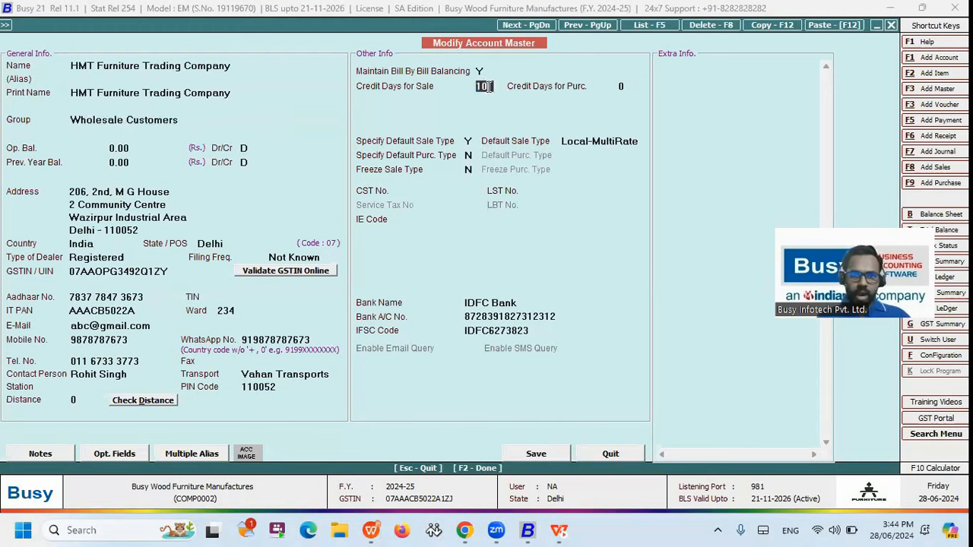
{"action": "left_click_drag", "start_coordinate": [490, 88], "coordinate": [472, 98]}
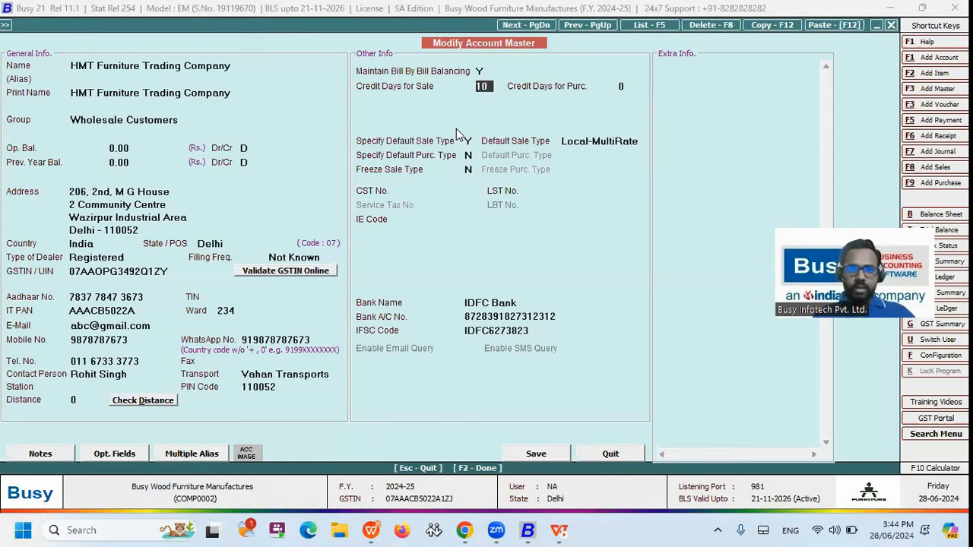
{"action": "key", "text": "Escape"}
{"action": "key", "text": "alt+Tab"}
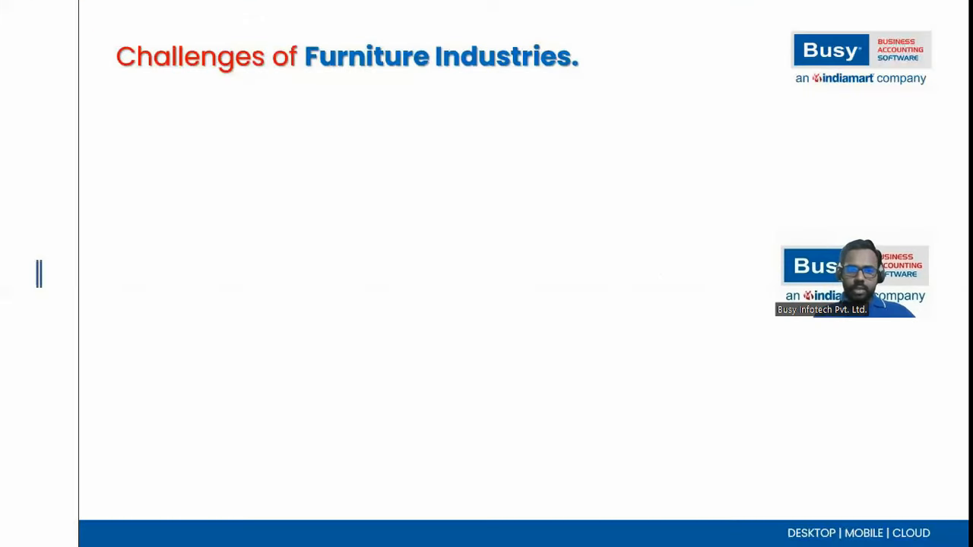
{"action": "key", "text": "Right"}
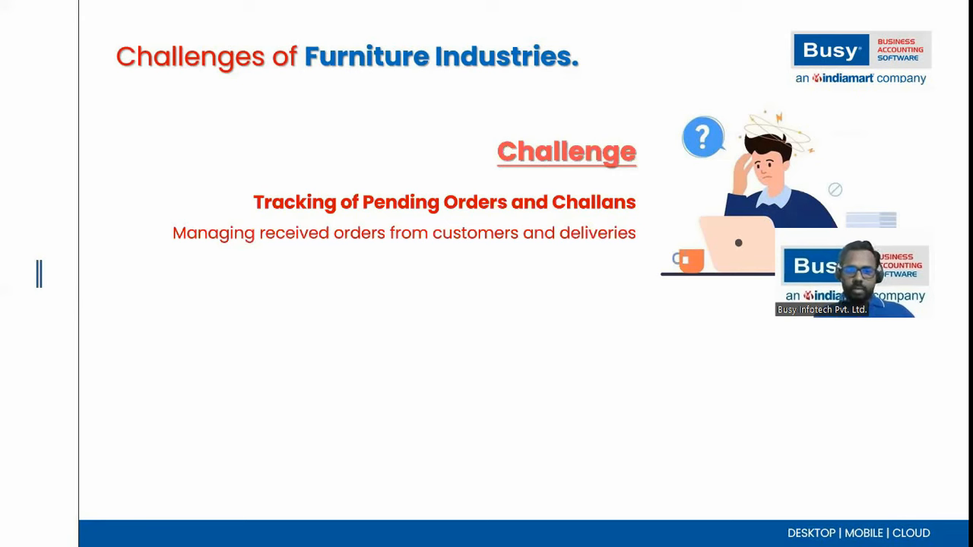
{"action": "key", "text": "Right"}
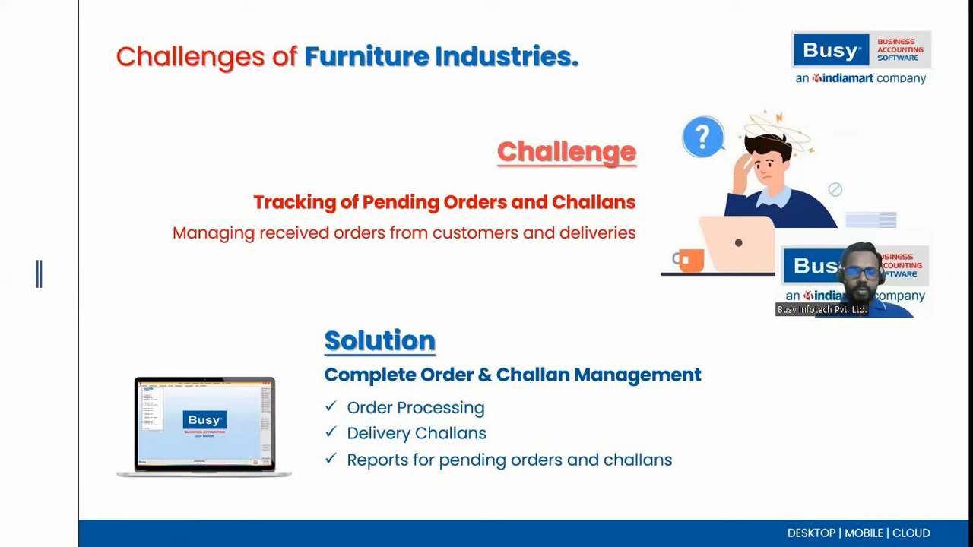
{"action": "key", "text": "alt+Tab"}
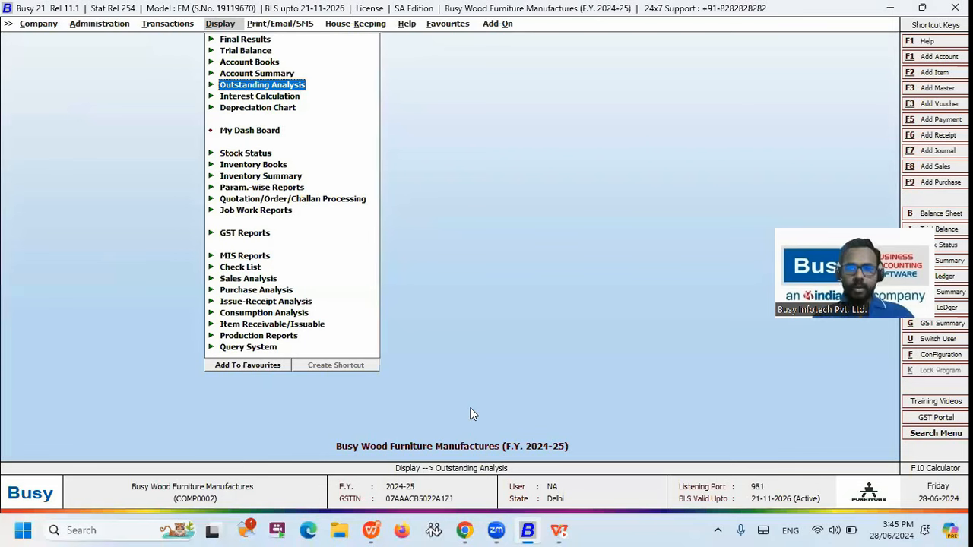
Start a new sales order voucher.
{"action": "key", "text": "Left"}
{"action": "key", "text": "Up"}
{"action": "key", "text": "Up"}
{"action": "key", "text": "Up"}
{"action": "key", "text": "Up"}
{"action": "key", "text": "Up"}
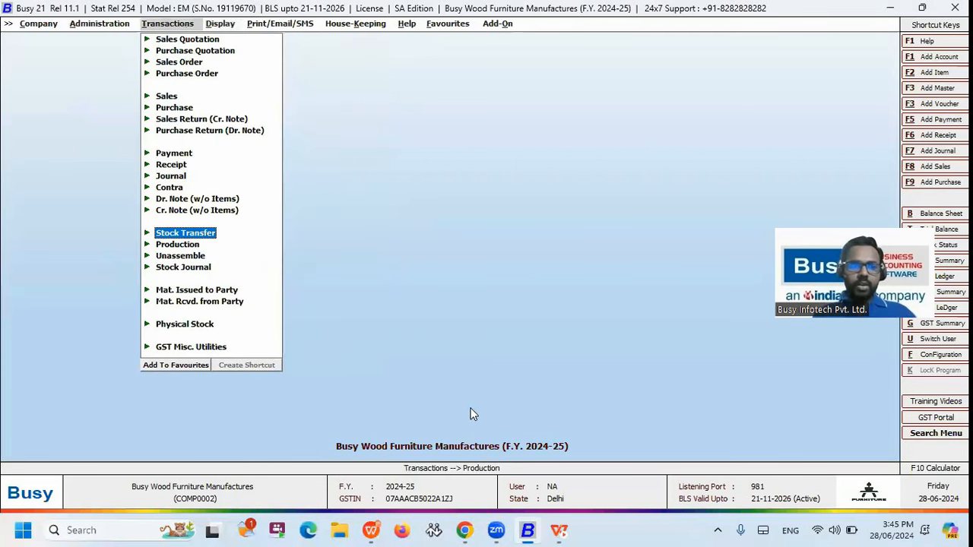
{"action": "key", "text": "Up"}
{"action": "key", "text": "Up"}
{"action": "key", "text": "Up"}
{"action": "key", "text": "Up"}
{"action": "key", "text": "Up"}
{"action": "key", "text": "Up"}
{"action": "key", "text": "Up"}
{"action": "key", "text": "Up"}
{"action": "key", "text": "Up"}
{"action": "key", "text": "Up"}
{"action": "key", "text": "Up"}
{"action": "key", "text": "Up"}
{"action": "key", "text": "Return"}
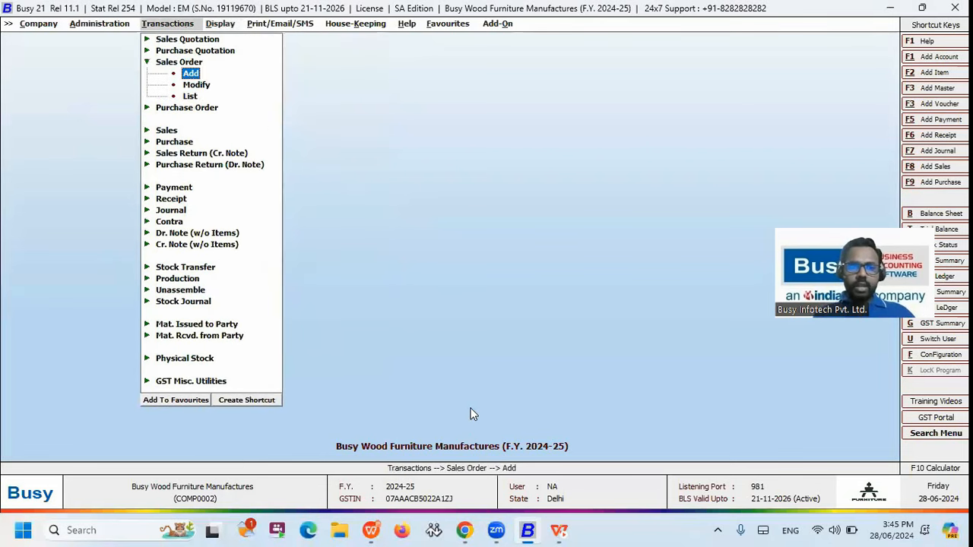
{"action": "key", "text": "Return"}
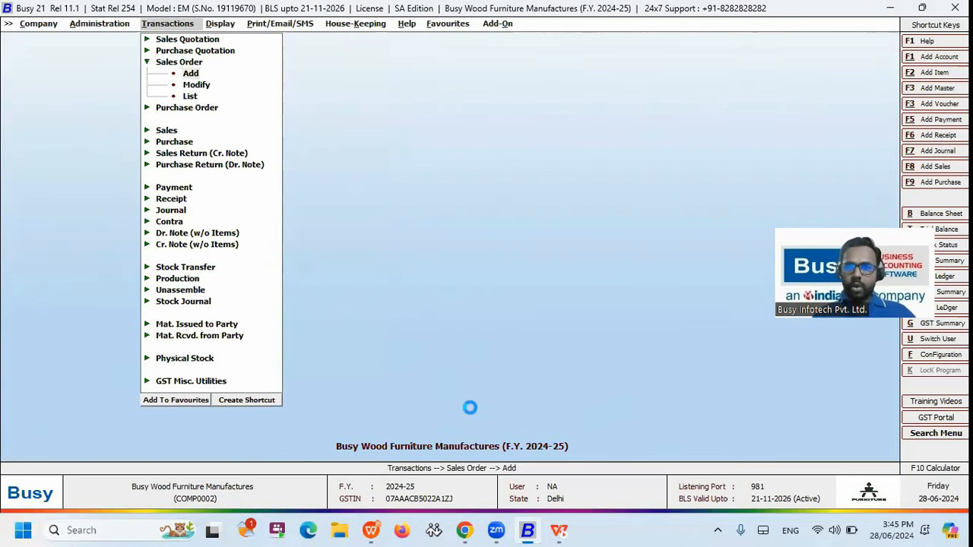
Set Arun Restaurant as the party of the sales order.
{"action": "key", "text": "Return"}
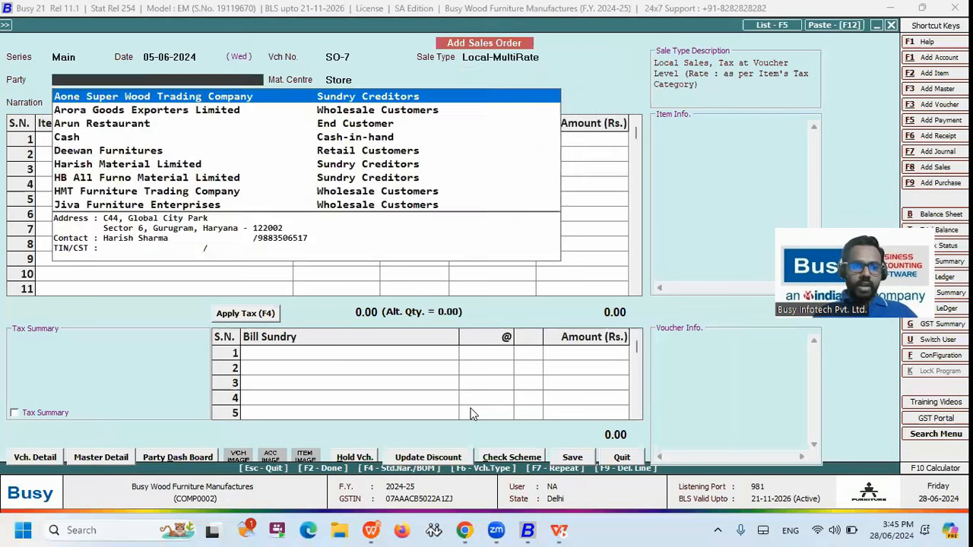
{"action": "key", "text": "Down"}
{"action": "key", "text": "Down"}
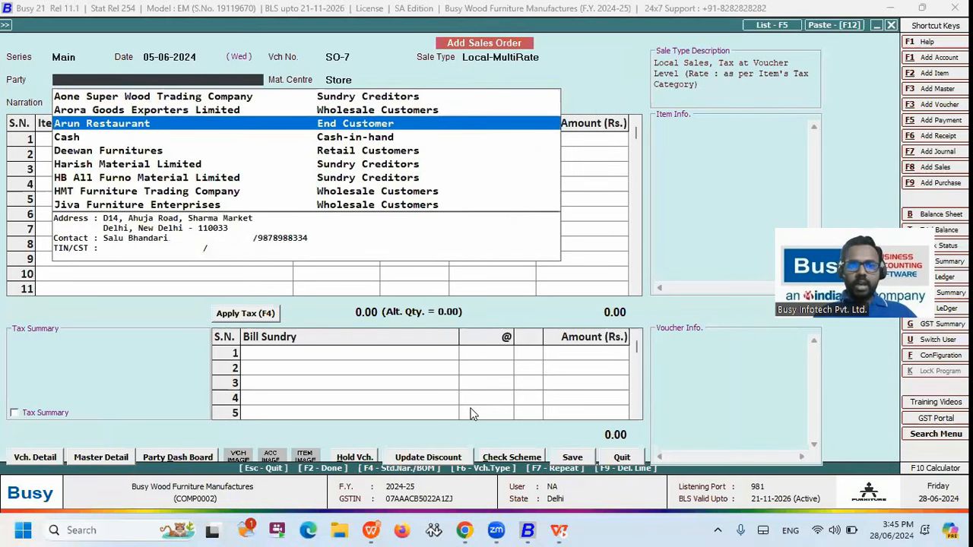
{"action": "key", "text": "Return"}
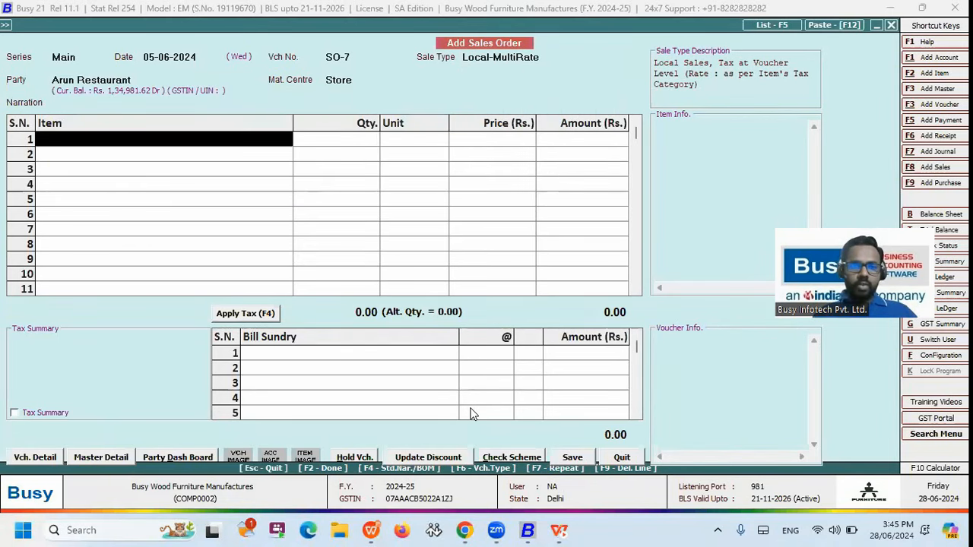
Enter Wooden Chair as the first item of the sales order.
{"action": "key", "text": "space"}
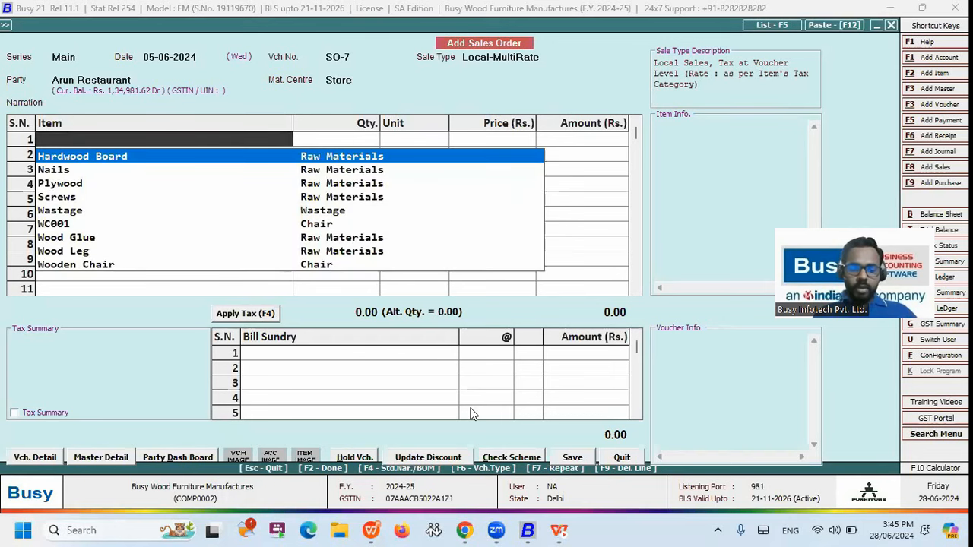
{"action": "type", "text": "WOO"}
{"action": "key", "text": "Down"}
{"action": "key", "text": "Down"}
{"action": "key", "text": "Down"}
{"action": "key", "text": "Down"}
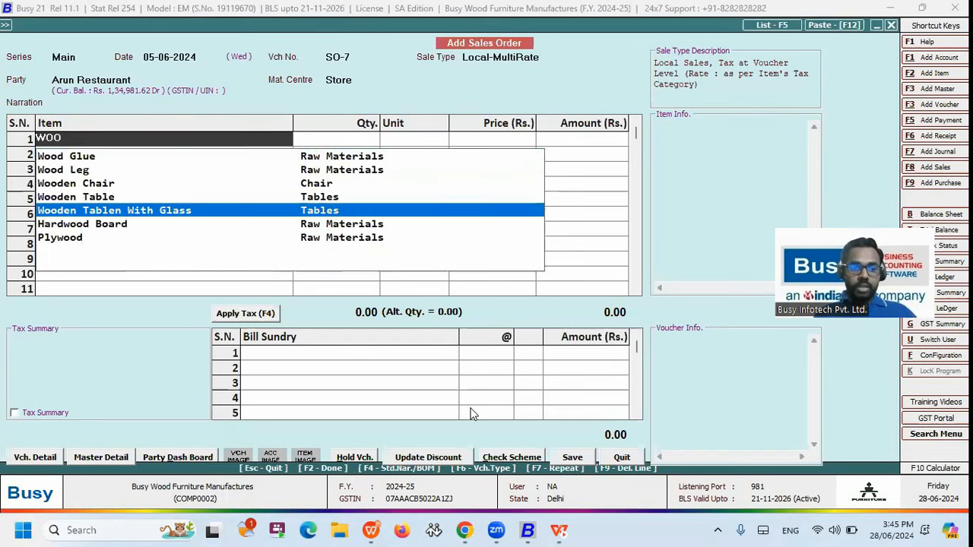
{"action": "key", "text": "Up"}
{"action": "key", "text": "Up"}
{"action": "key", "text": "Return"}
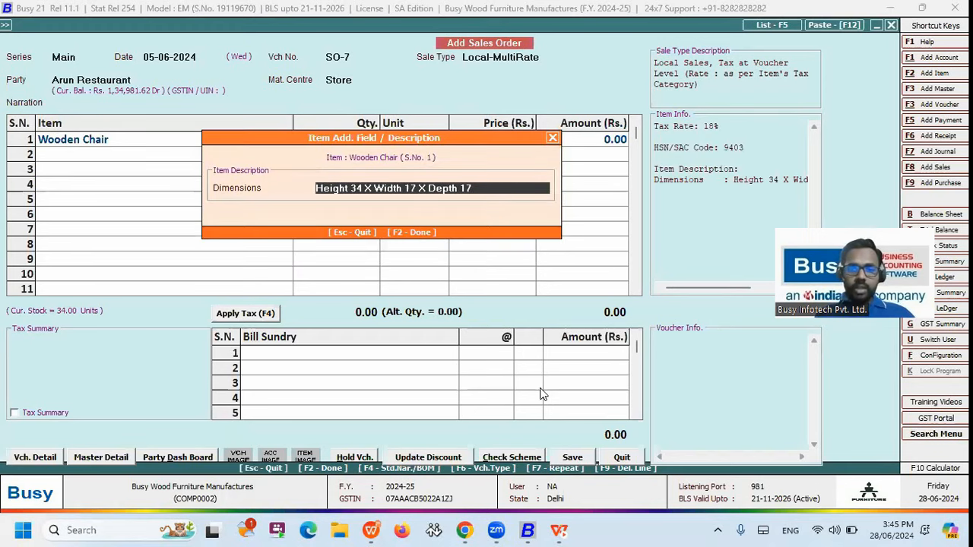
Review and accept the Wooden Chair's dimensions description, Height 34 X Width 17 X Depth 17.
{"action": "left_click_drag", "start_coordinate": [475, 190], "coordinate": [231, 190]}
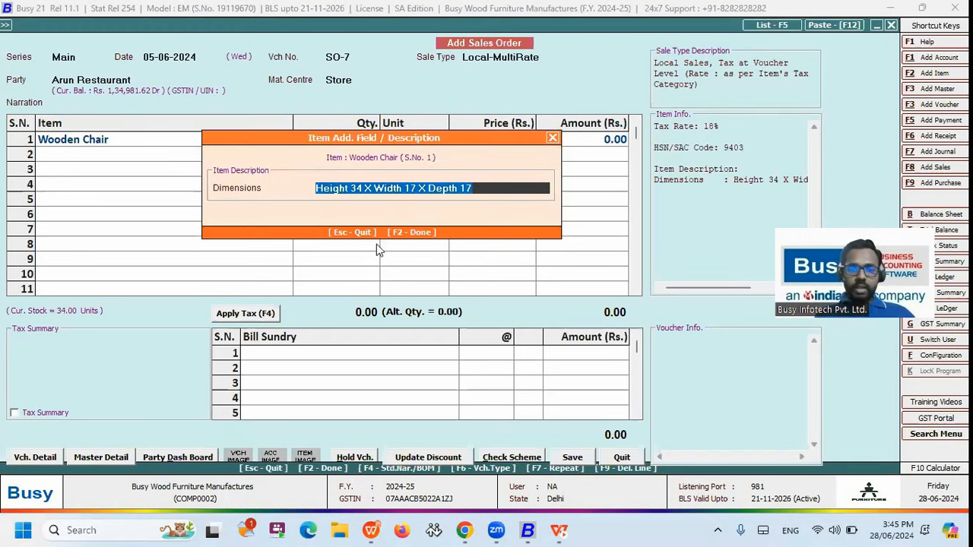
{"action": "left_click", "coordinate": [418, 194]}
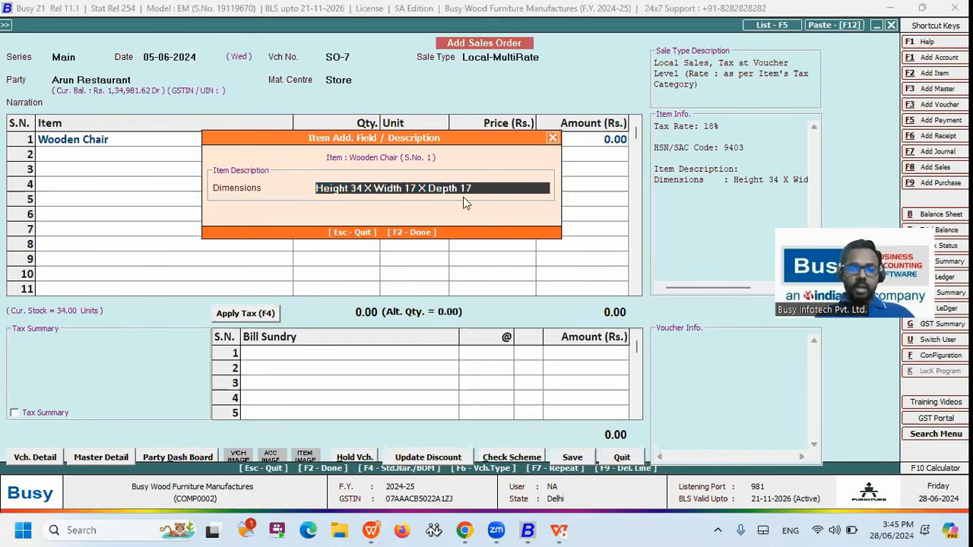
{"action": "key", "text": "F2"}
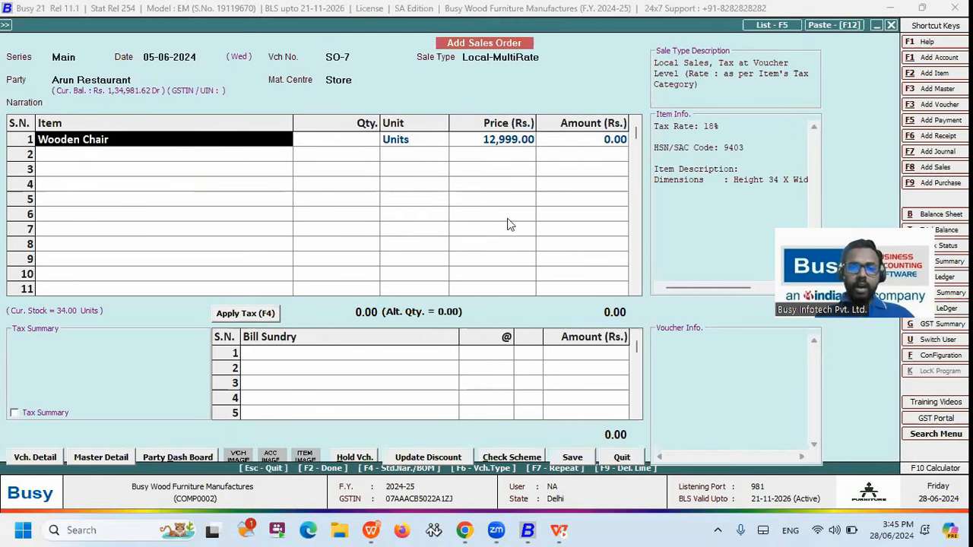
Open the Wooden Chair item master from the order, check its item description, and close it without changes.
{"action": "key", "text": "alt+m"}
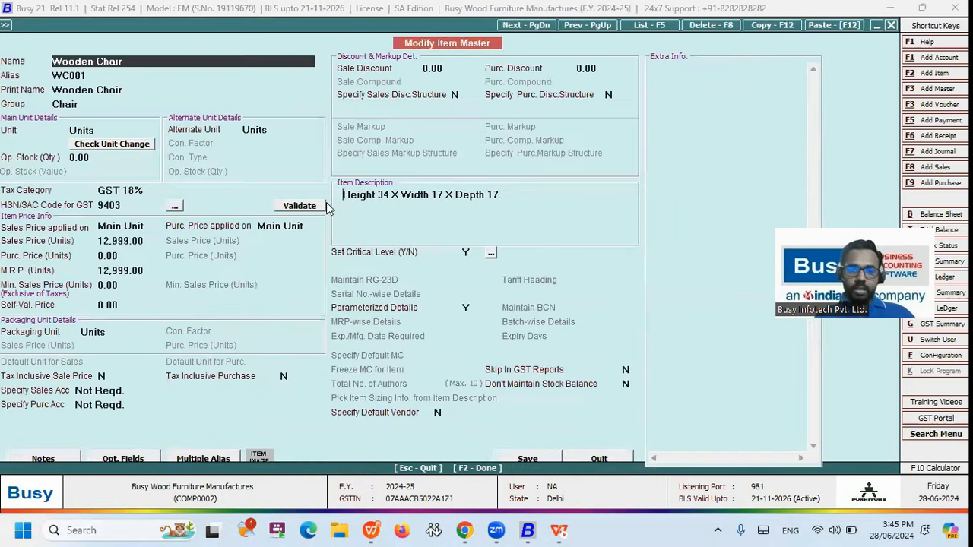
{"action": "left_click", "coordinate": [380, 196]}
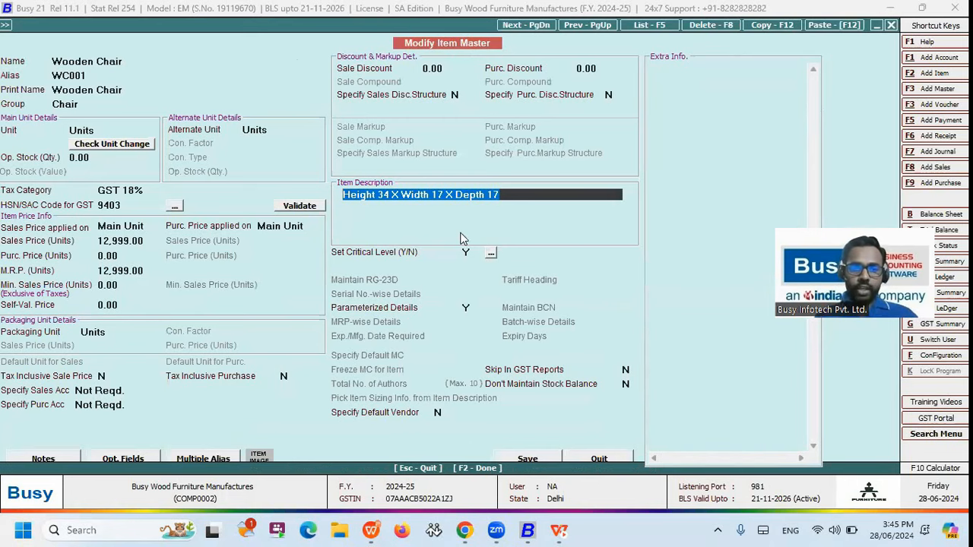
{"action": "key", "text": "Escape"}
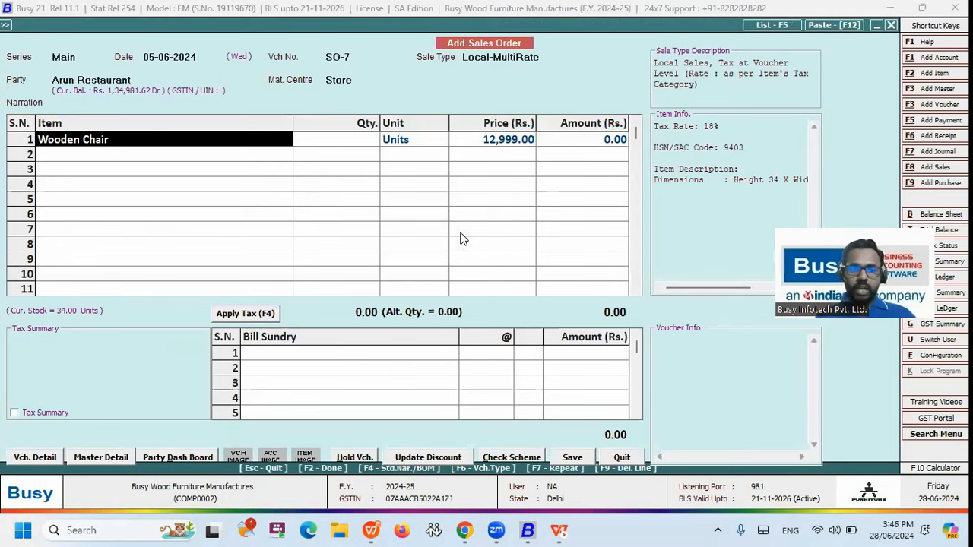
Change the Wooden Chair's dimensions description in the order to Height 45 X Width 17 X Depth 17.
{"action": "key", "text": "Return"}
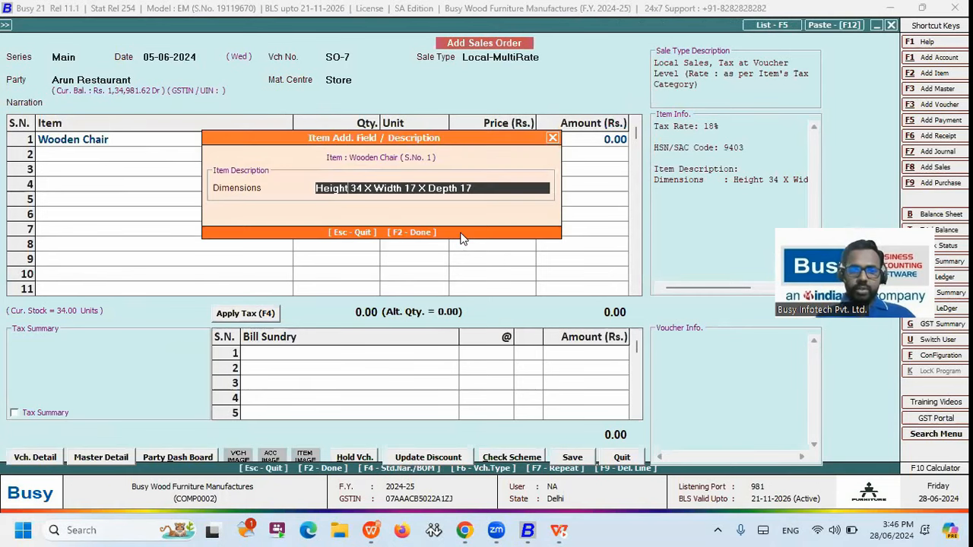
{"action": "key", "text": "Right"}
{"action": "key", "text": "Right"}
{"action": "key", "text": "BackSpace"}
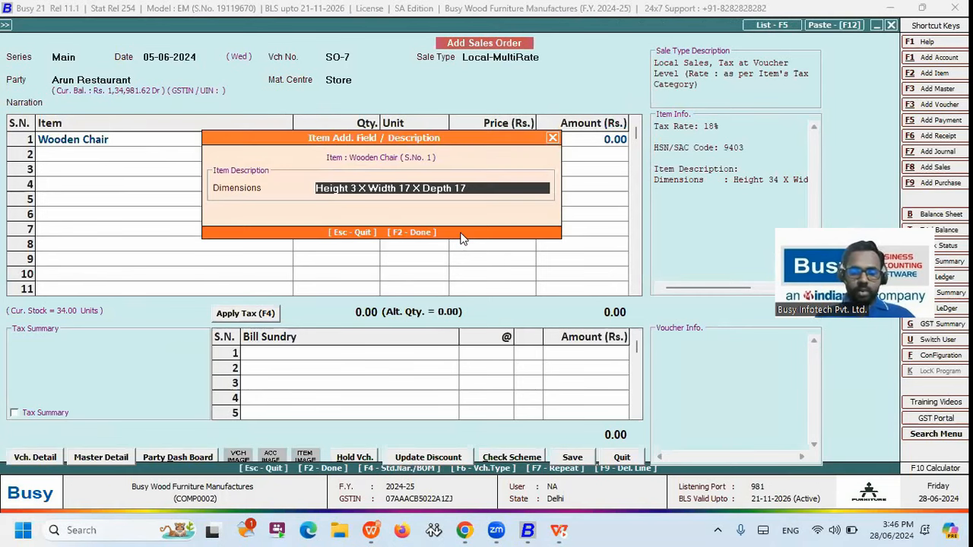
{"action": "type", "text": "45"}
{"action": "key", "text": "F2"}
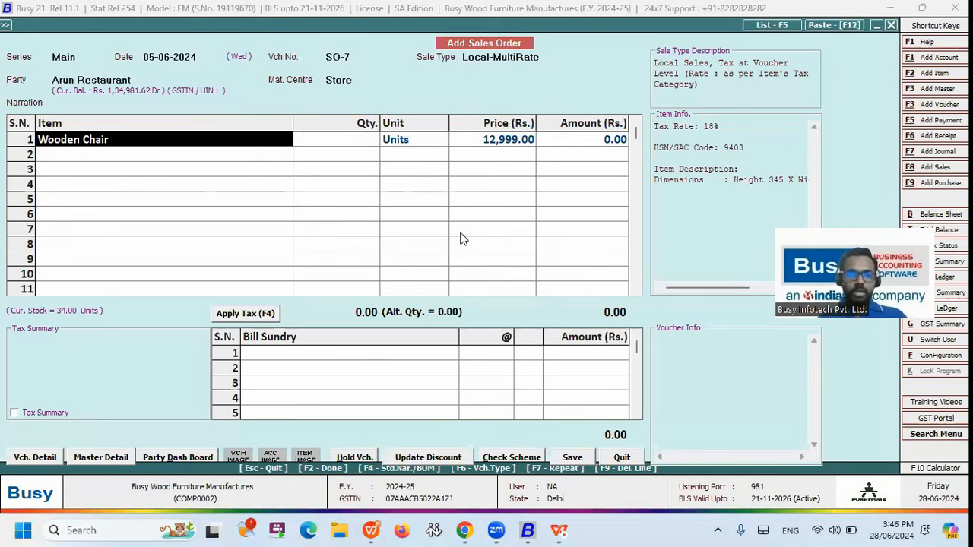
{"action": "key", "text": "Return"}
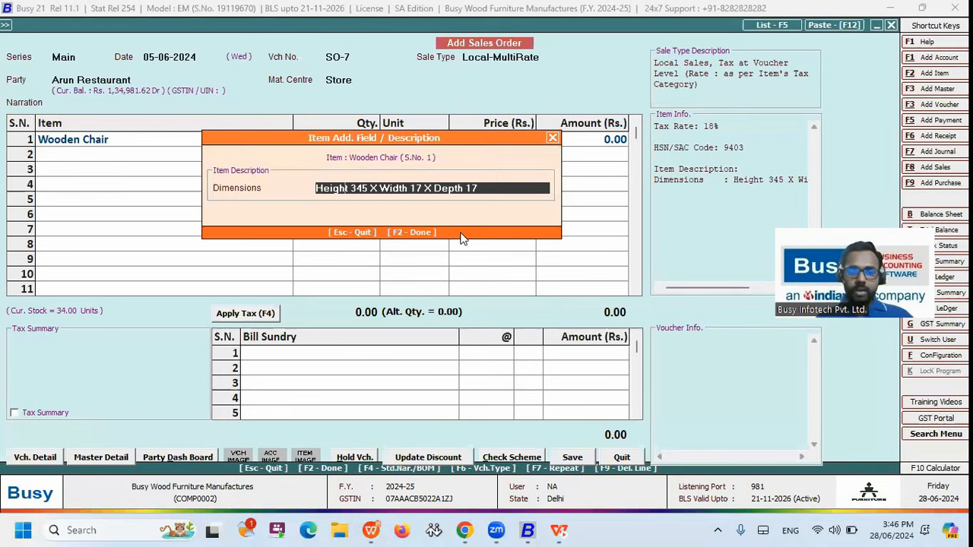
{"action": "key", "text": "Right"}
{"action": "key", "text": "Right"}
{"action": "key", "text": "BackSpace"}
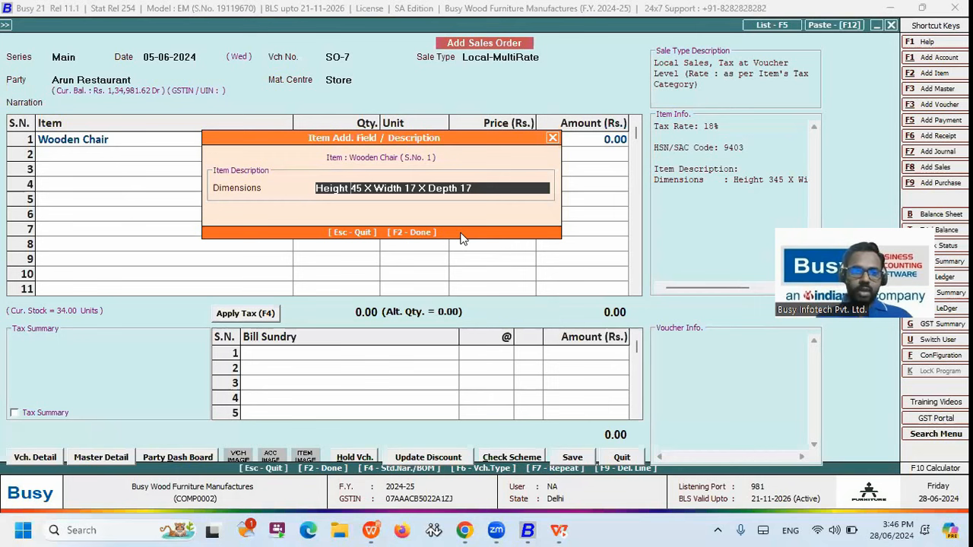
{"action": "key", "text": "F2"}
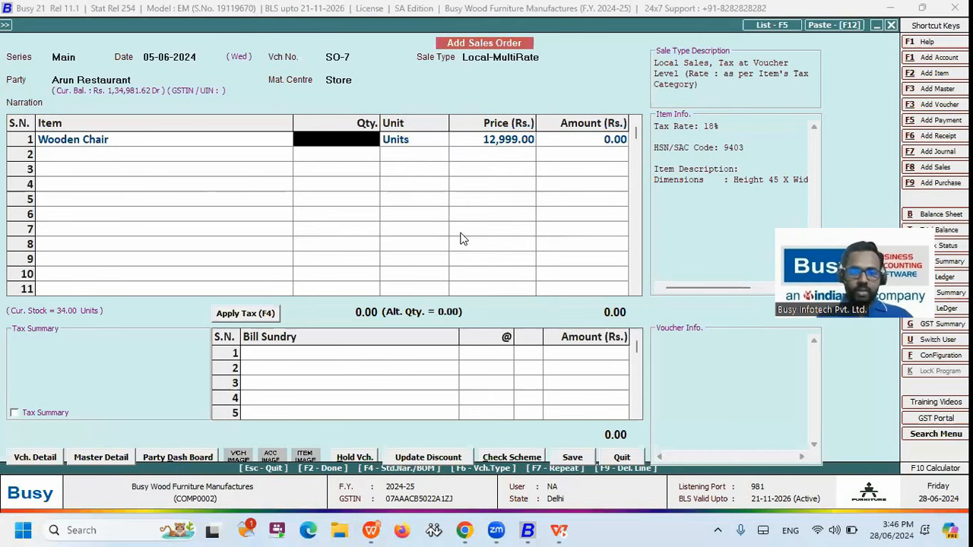
Set the Wooden Chair quantity to 10 units and allocate it to the Oval, Naturals, Mahagany stock variant.
{"action": "type", "text": "10"}
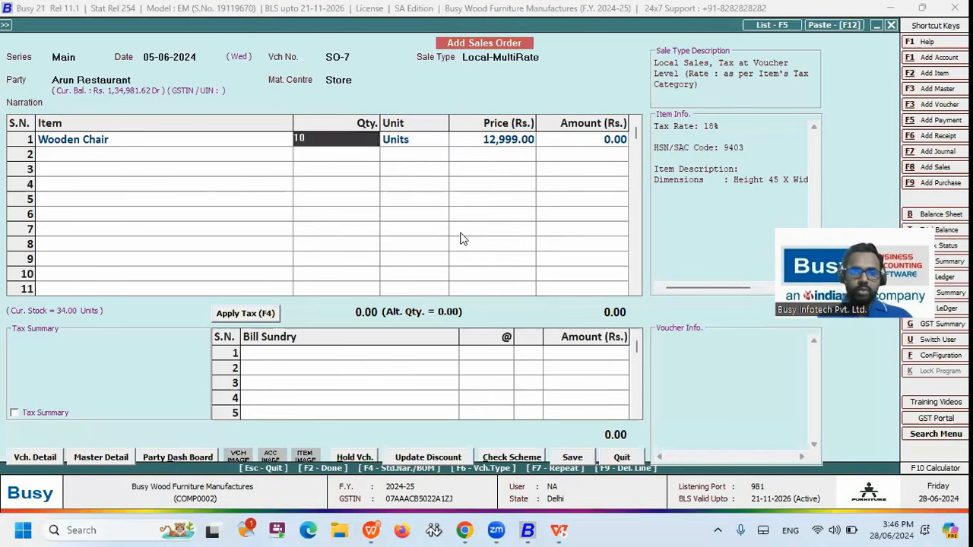
{"action": "key", "text": "Return"}
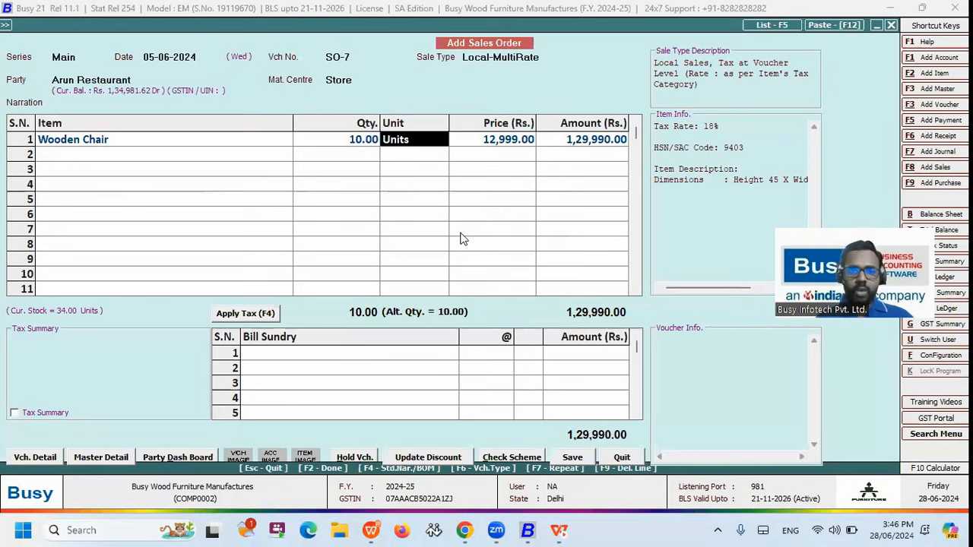
{"action": "key", "text": "Return"}
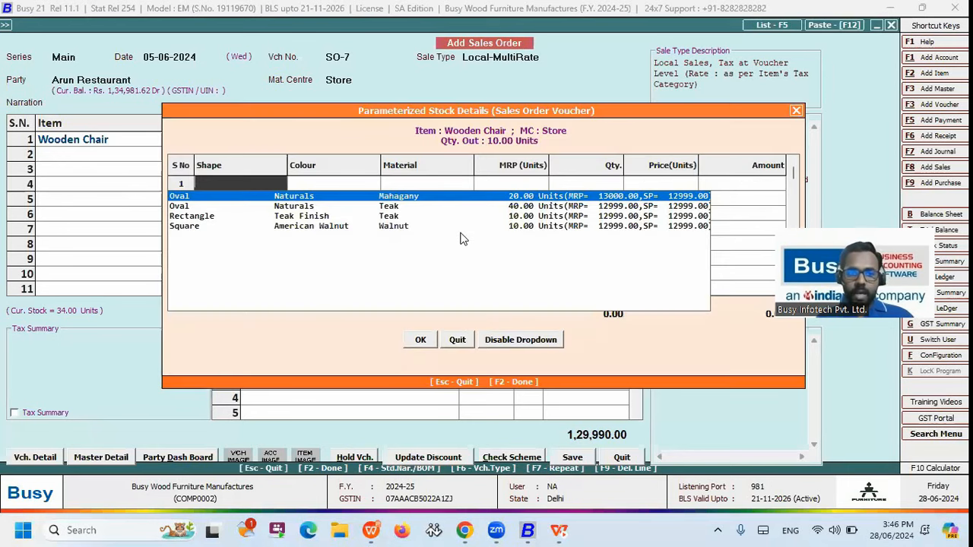
{"action": "key", "text": "Return"}
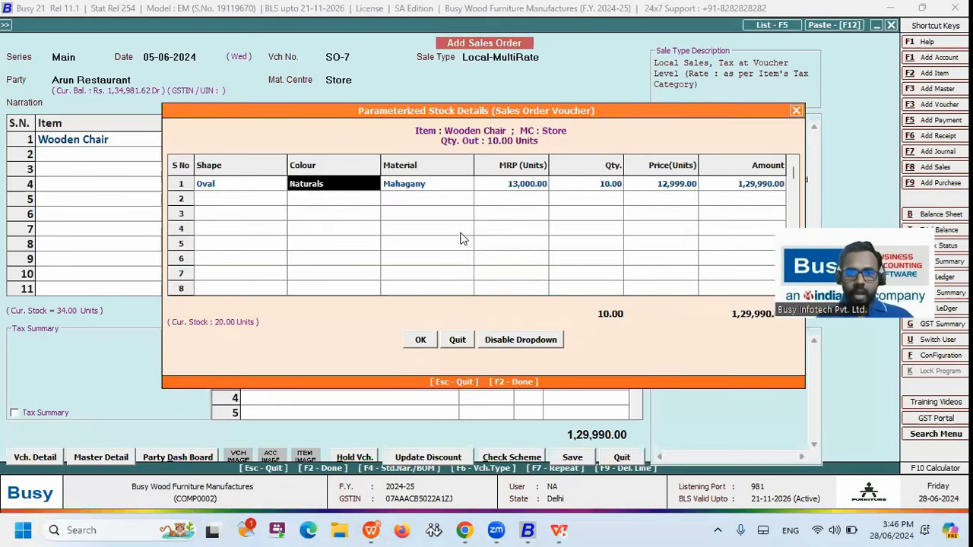
Review the material, MRP, quantity, price and amount of the chosen Wooden Chair stock variant.
{"action": "key", "text": "Right"}
{"action": "key", "text": "Right"}
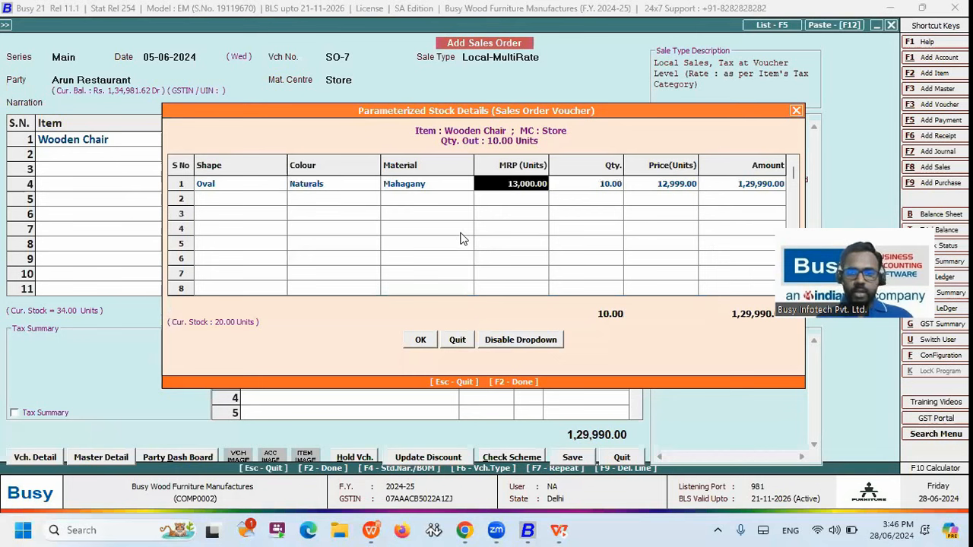
{"action": "key", "text": "Left"}
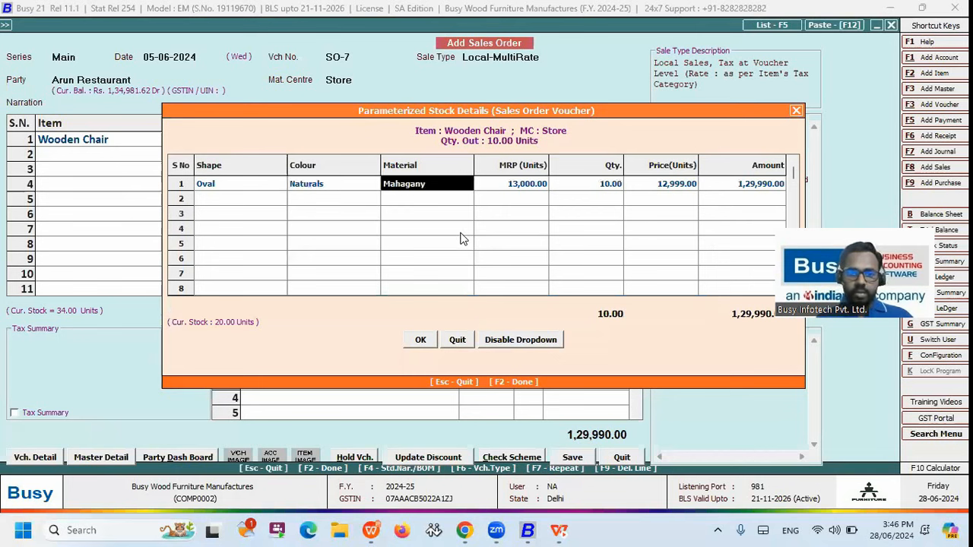
{"action": "key", "text": "Right"}
{"action": "key", "text": "Right"}
{"action": "key", "text": "Right"}
{"action": "key", "text": "Right"}
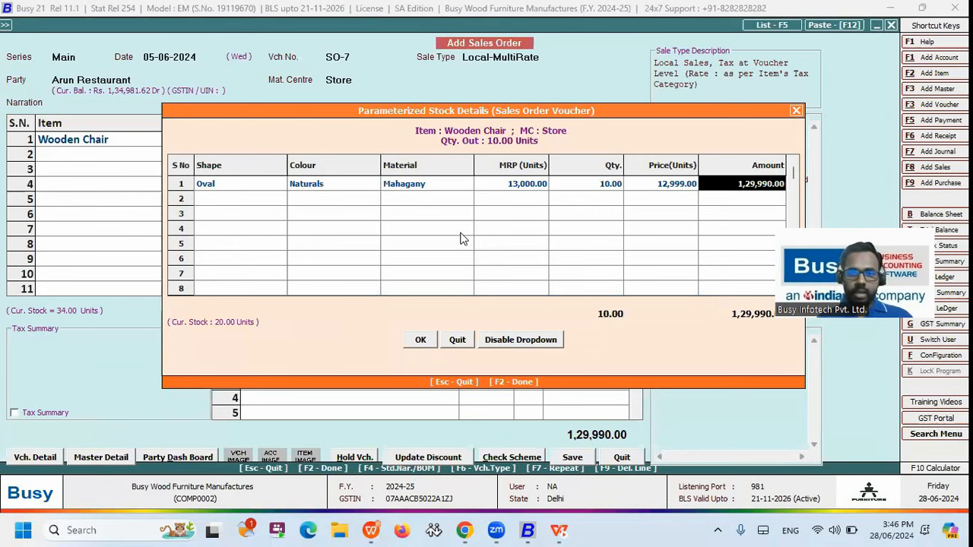
{"action": "key", "text": "Left"}
{"action": "key", "text": "Left"}
{"action": "key", "text": "Right"}
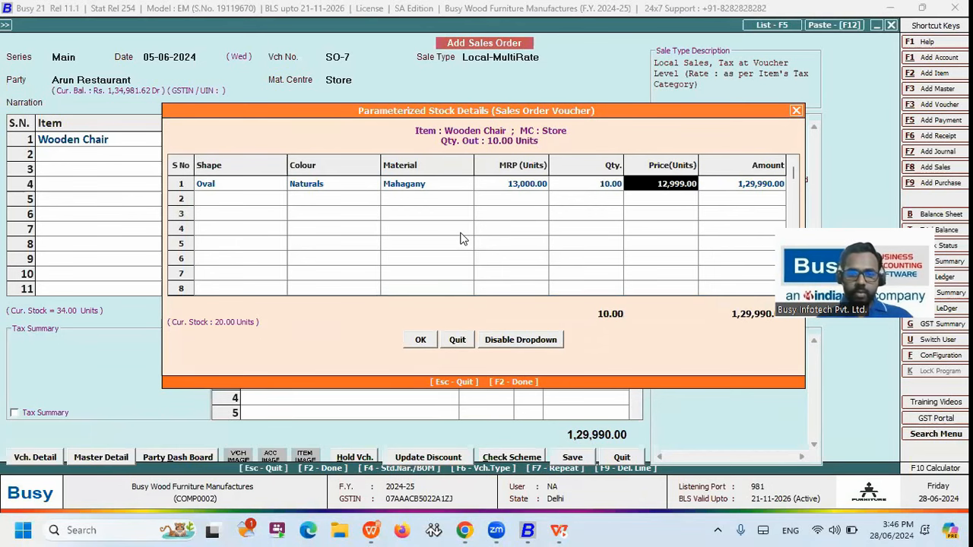
Accept the parameterized stock details and save the sales order.
{"action": "key", "text": "F2"}
{"action": "key", "text": "F2"}
{"action": "key", "text": "Return"}
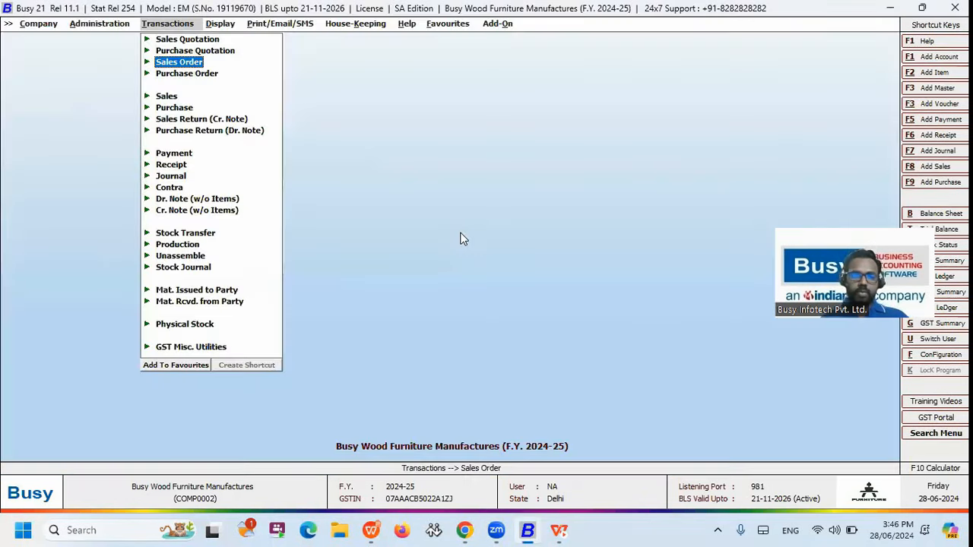
Start a new sales voucher and set Arun Restaurant as its party.
{"action": "key", "text": "Down"}
{"action": "key", "text": "Down"}
{"action": "key", "text": "Return"}
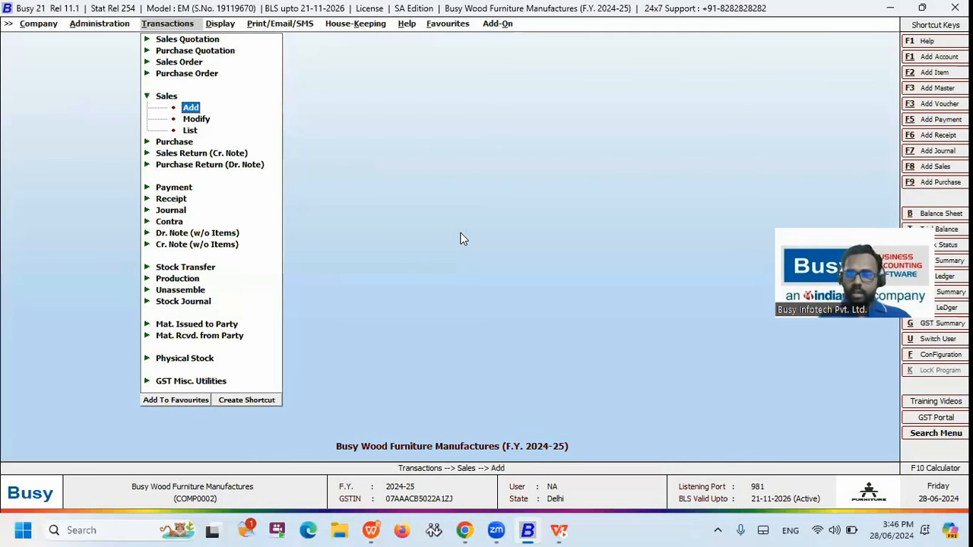
{"action": "key", "text": "Return"}
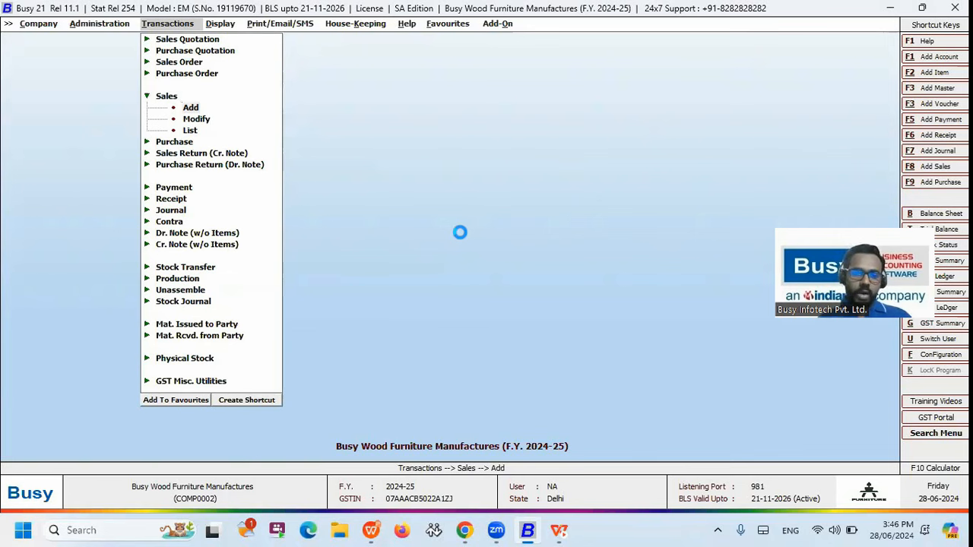
{"action": "key", "text": "Return"}
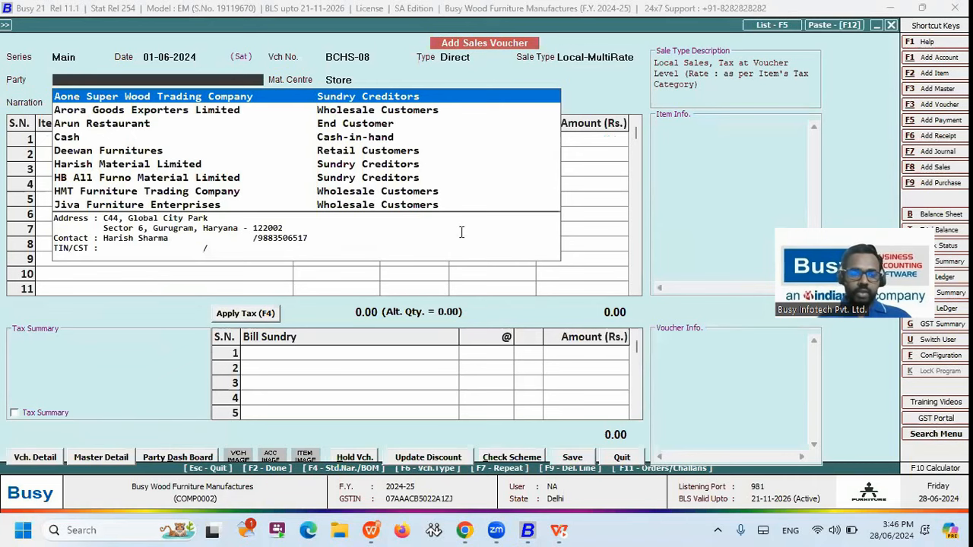
{"action": "key", "text": "Down"}
{"action": "key", "text": "Down"}
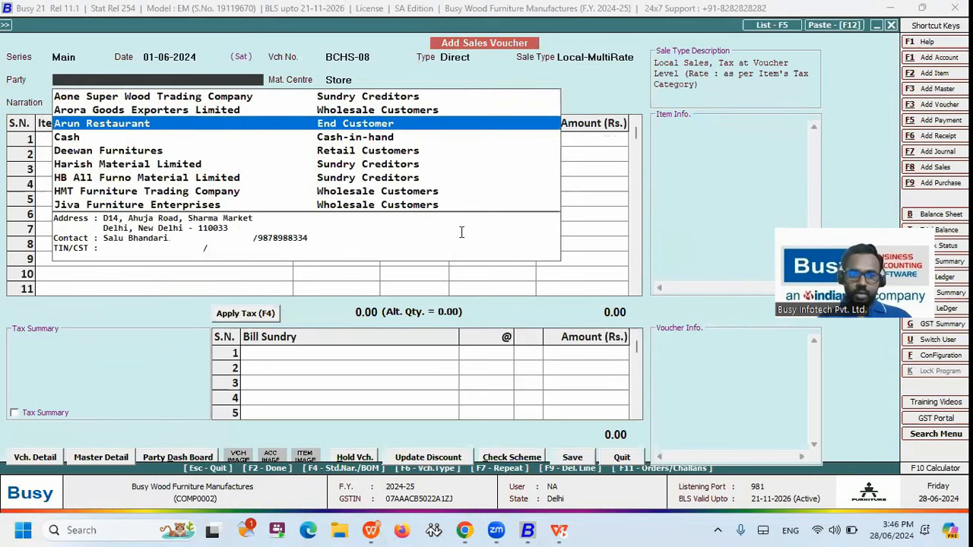
{"action": "key", "text": "Return"}
{"action": "key", "text": "Return"}
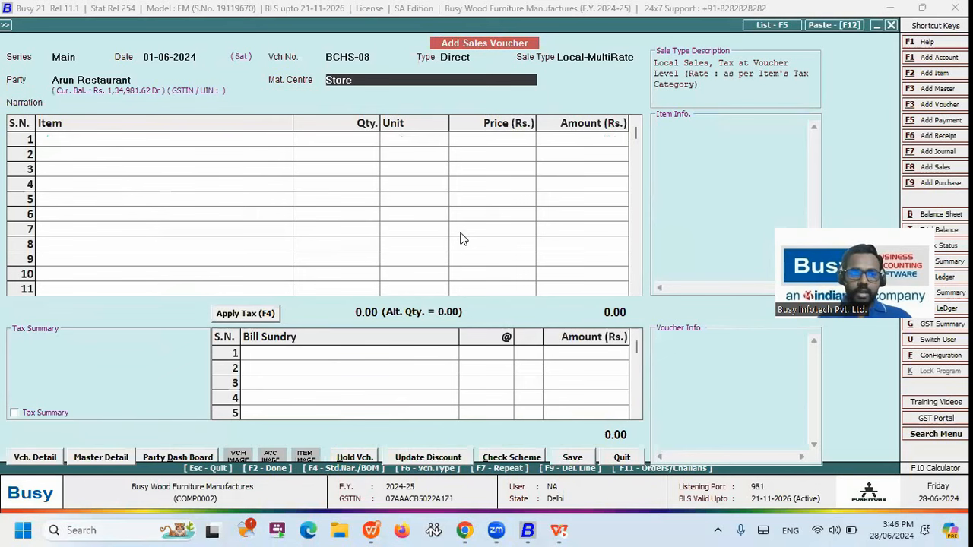
Set the sales voucher's GST report basis to Billing/Shipping Details and the type of dealer to Registered.
{"action": "key", "text": "shift+Tab"}
{"action": "key", "text": "Return"}
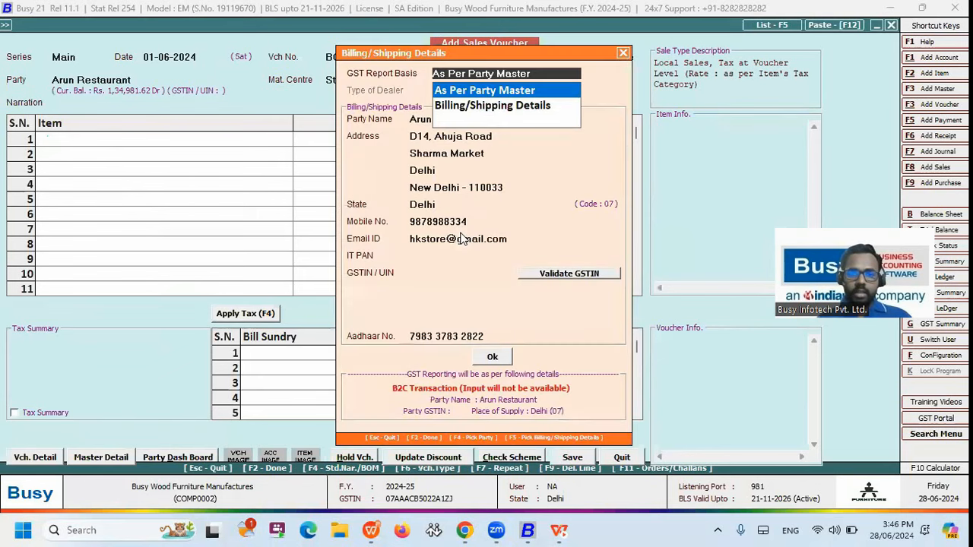
{"action": "key", "text": "Down"}
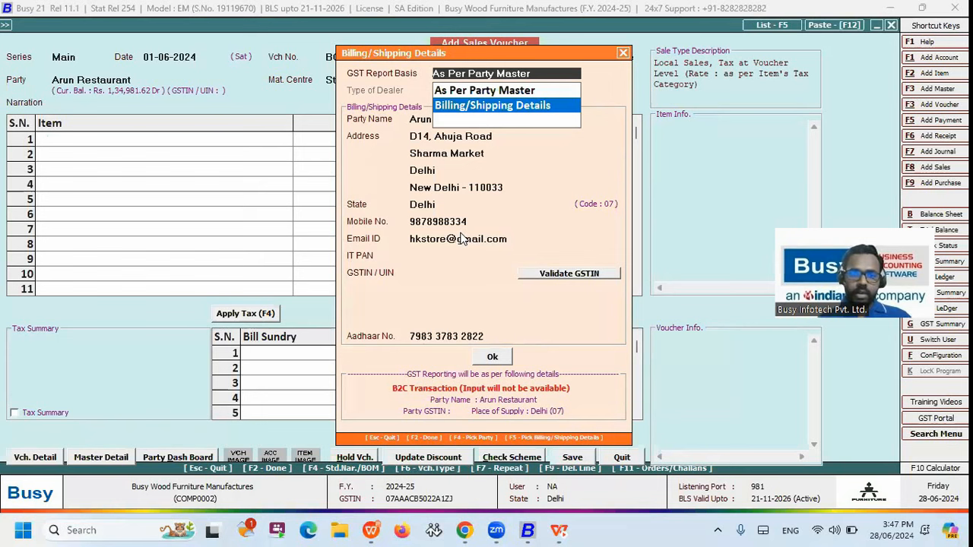
{"action": "key", "text": "Return"}
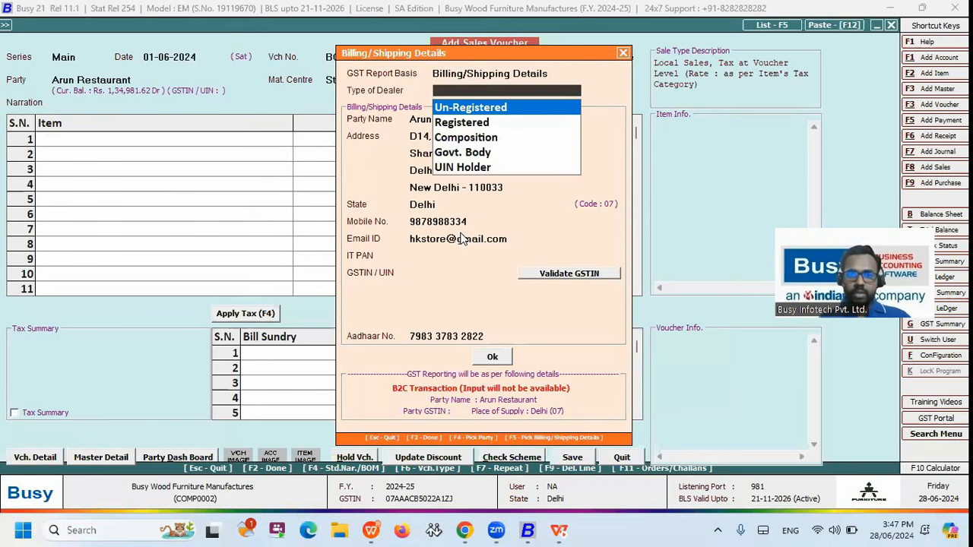
{"action": "key", "text": "Down"}
{"action": "key", "text": "Return"}
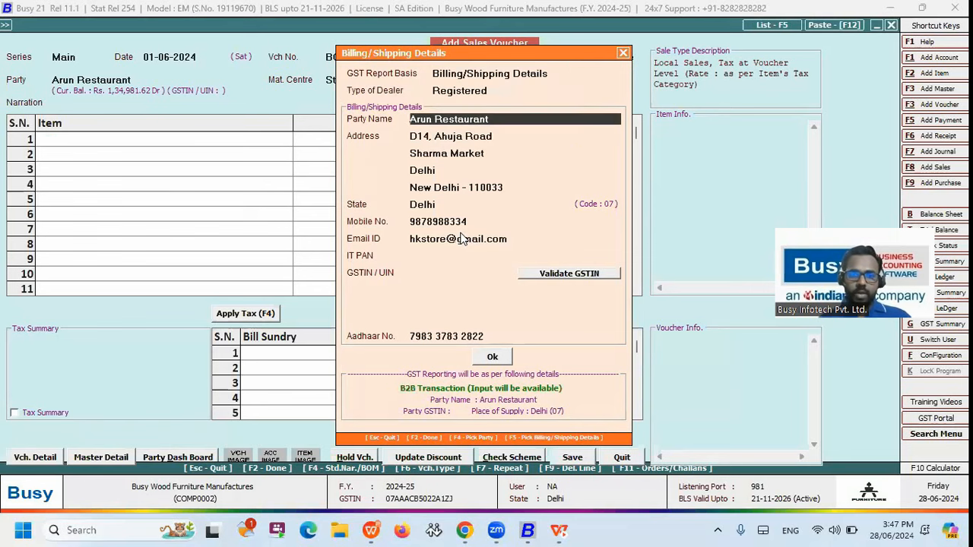
{"action": "key", "text": "F2"}
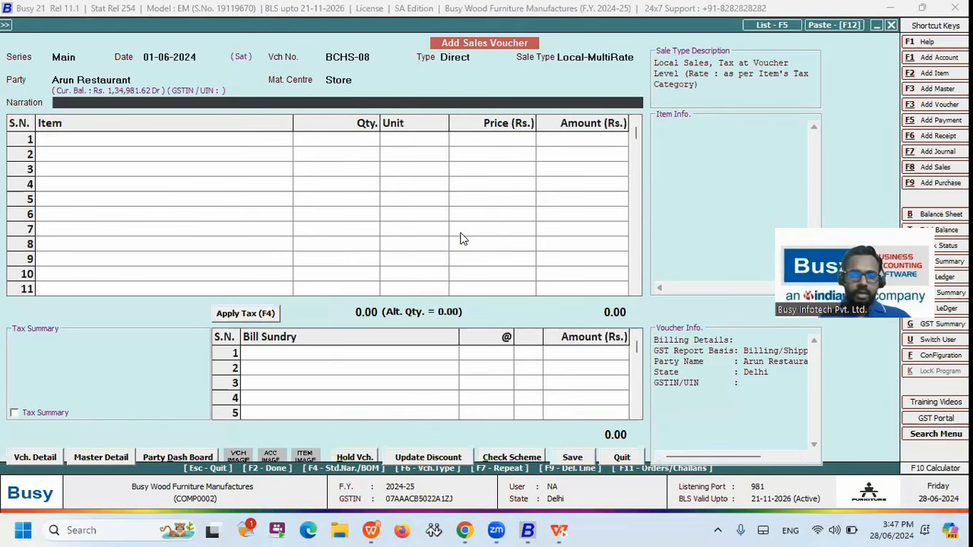
Pull the items of pending order SO-7 into the sales voucher and update its billing details from the order.
{"action": "key", "text": "Return"}
{"action": "key", "text": "Down"}
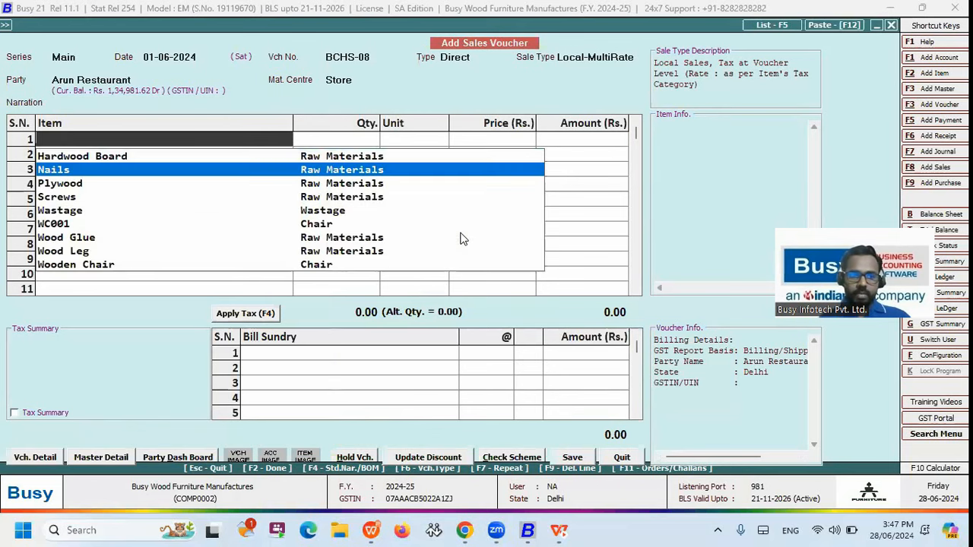
{"action": "key", "text": "Escape"}
{"action": "key", "text": "F11"}
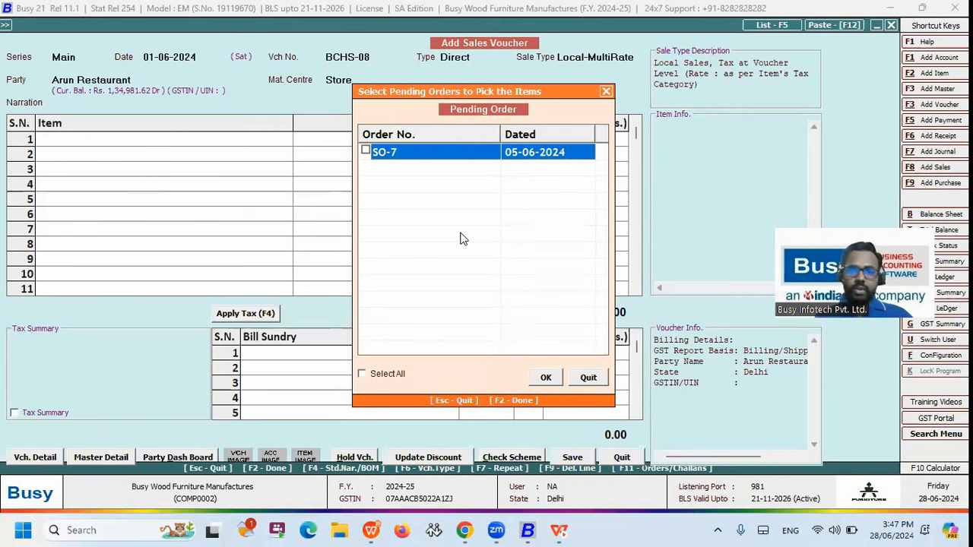
{"action": "key", "text": "space"}
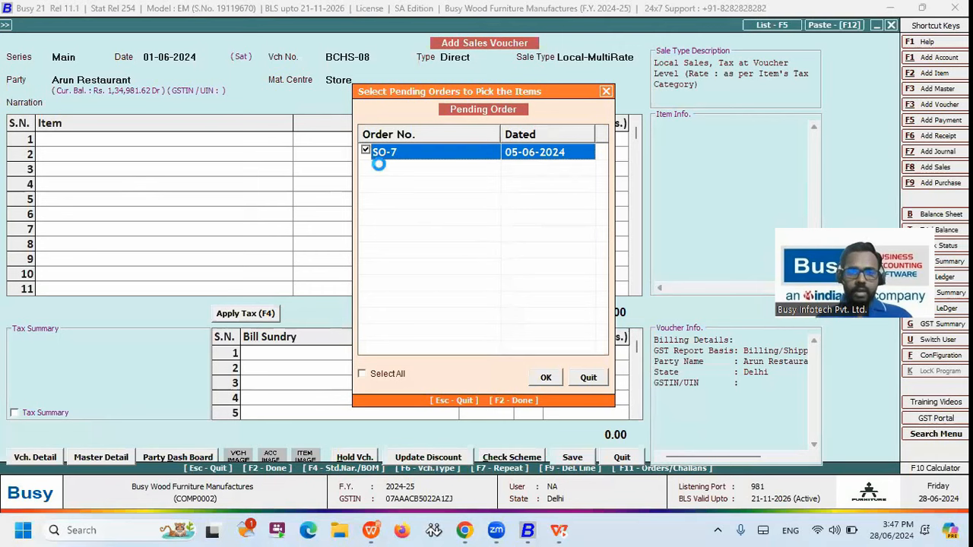
{"action": "key", "text": "F2"}
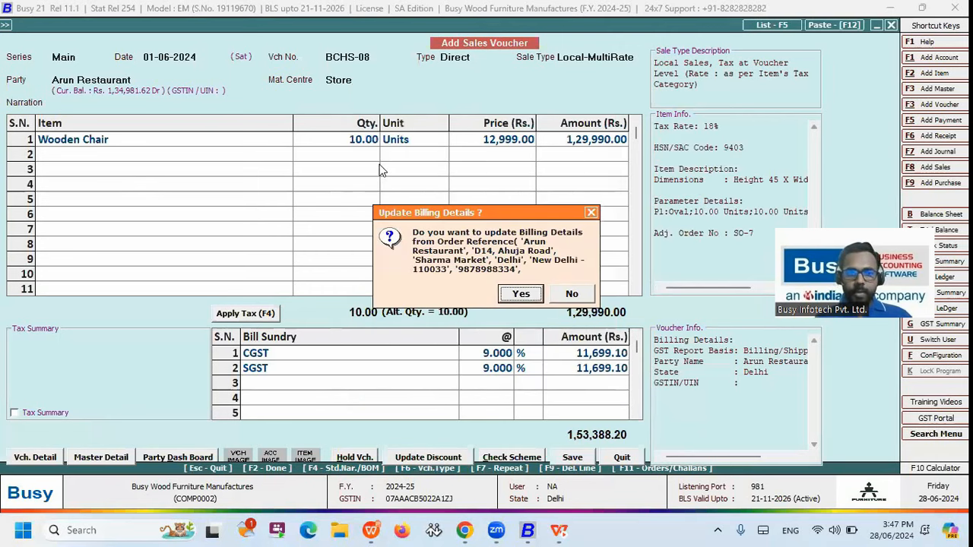
{"action": "key", "text": "Return"}
{"action": "key", "text": "Return"}
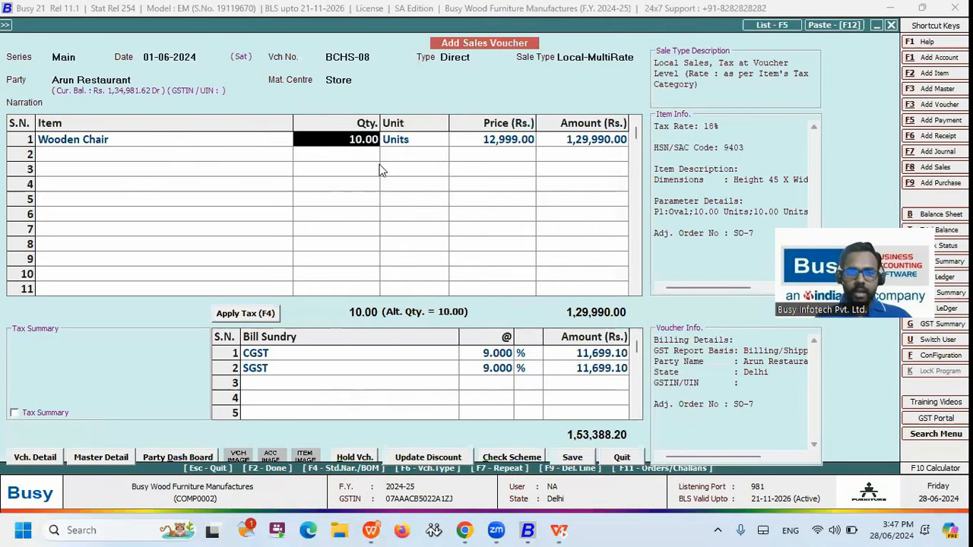
Set the Wooden Chair quantity in the sales voucher to 5 units.
{"action": "key", "text": "Return"}
{"action": "key", "text": "Return"}
{"action": "key", "text": "Return"}
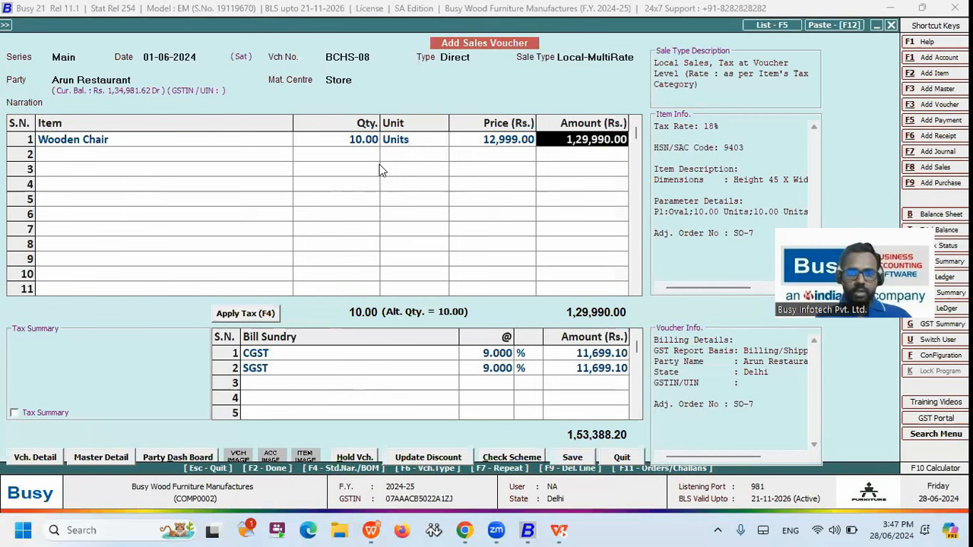
{"action": "key", "text": "Left"}
{"action": "key", "text": "Left"}
{"action": "key", "text": "Left"}
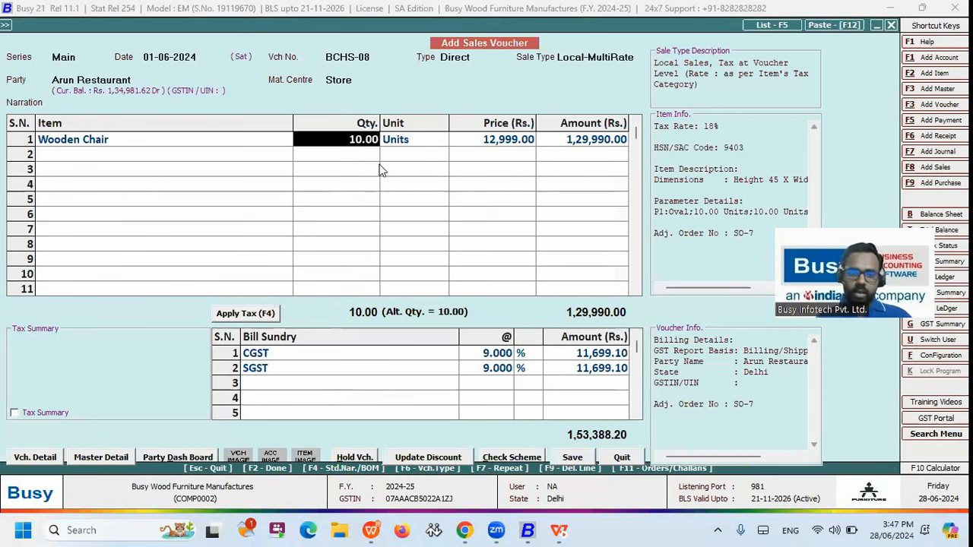
{"action": "type", "text": "5"}
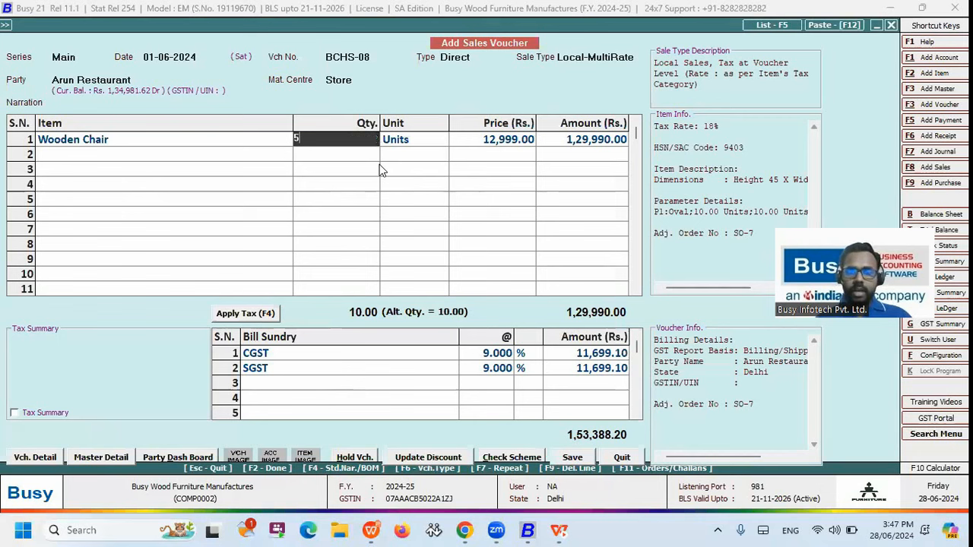
{"action": "key", "text": "Return"}
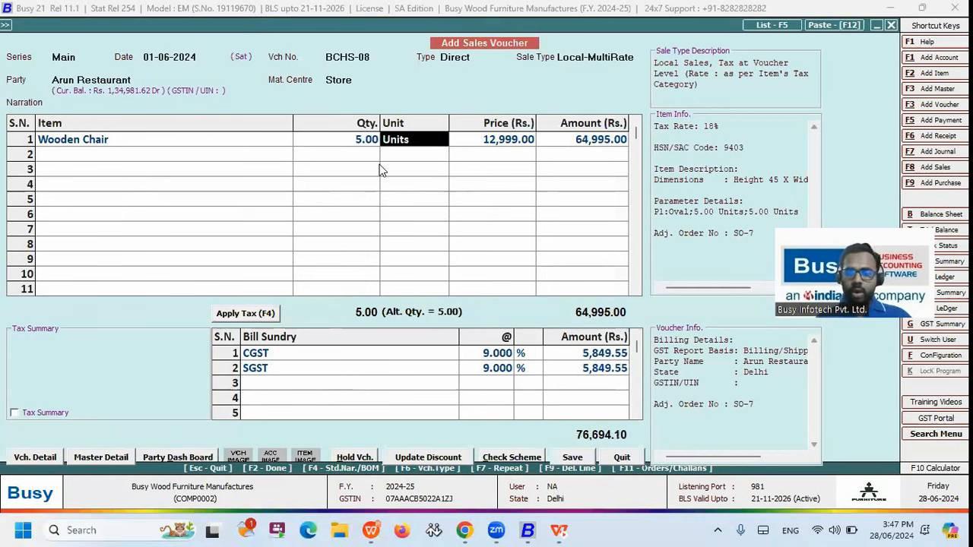
{"action": "key", "text": "Left"}
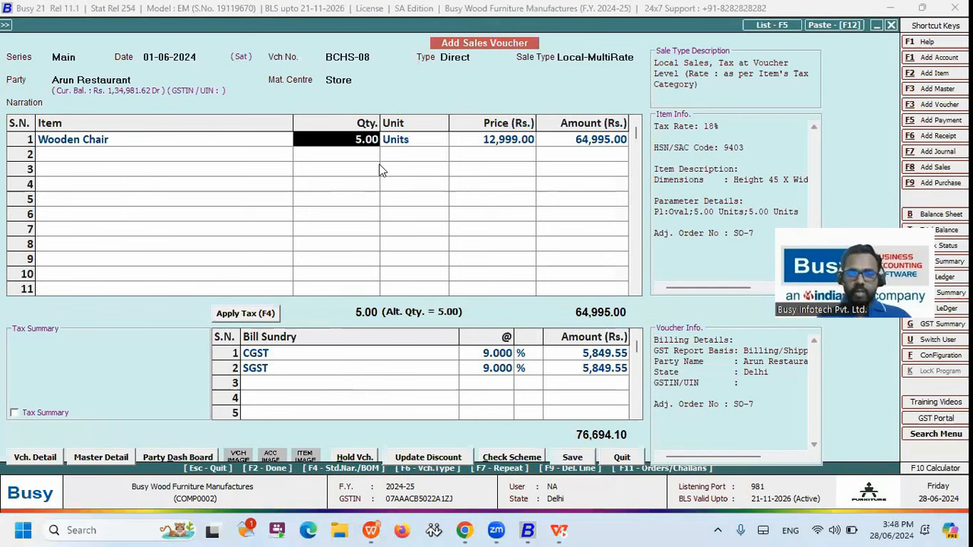
Confirm the Wooden Chair's Oval, Naturals, Mahagany stock details in the sales voucher and apply tax to it.
{"action": "key", "text": "Right"}
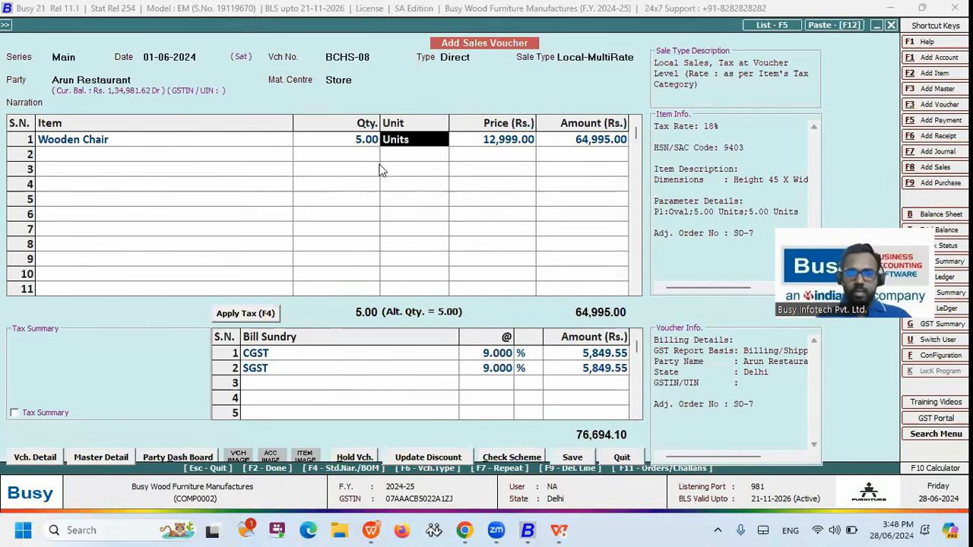
{"action": "key", "text": "Left"}
{"action": "key", "text": "Right"}
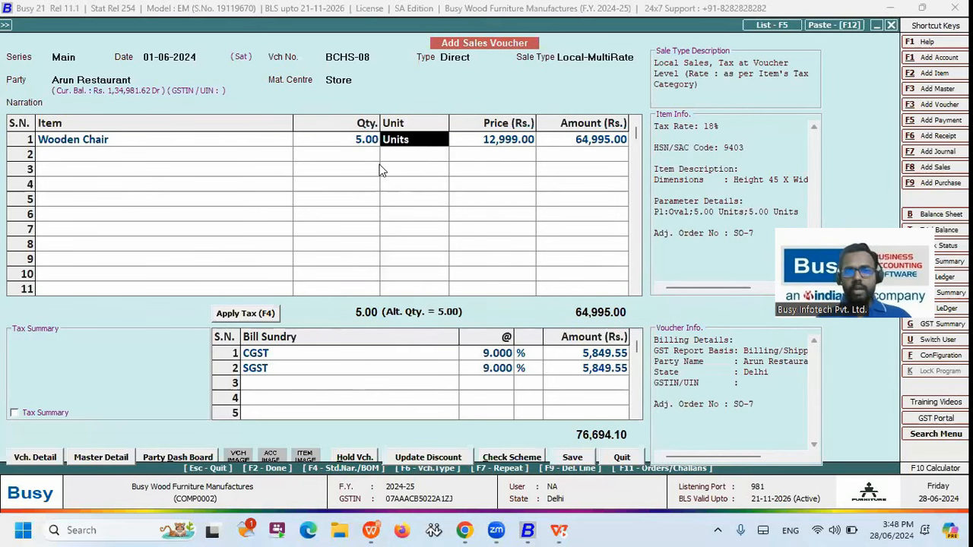
{"action": "key", "text": "Return"}
{"action": "key", "text": "Return"}
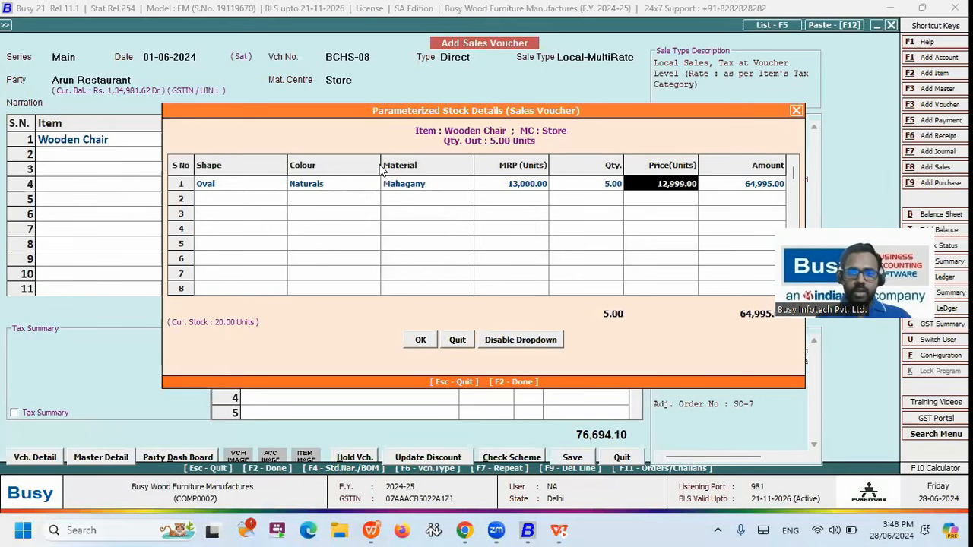
{"action": "key", "text": "F2"}
{"action": "key", "text": "F4"}
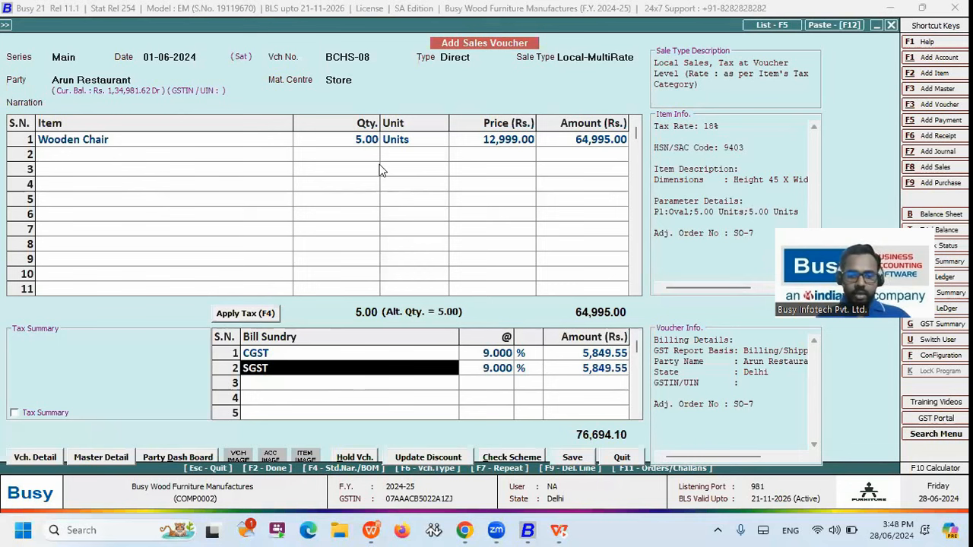
Try to save the sales voucher with the current billing details.
{"action": "key", "text": "F2"}
{"action": "key", "text": "Return"}
{"action": "key", "text": "F2"}
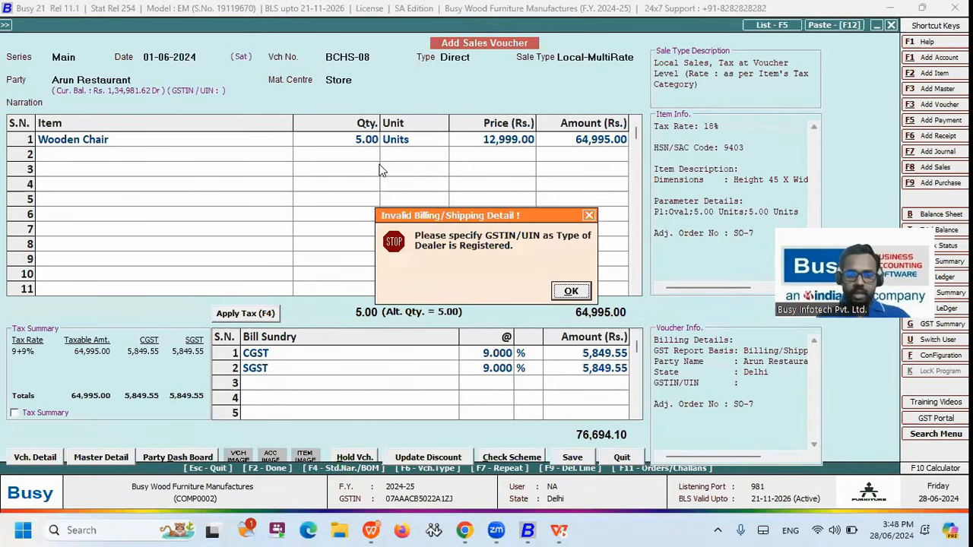
{"action": "key", "text": "Return"}
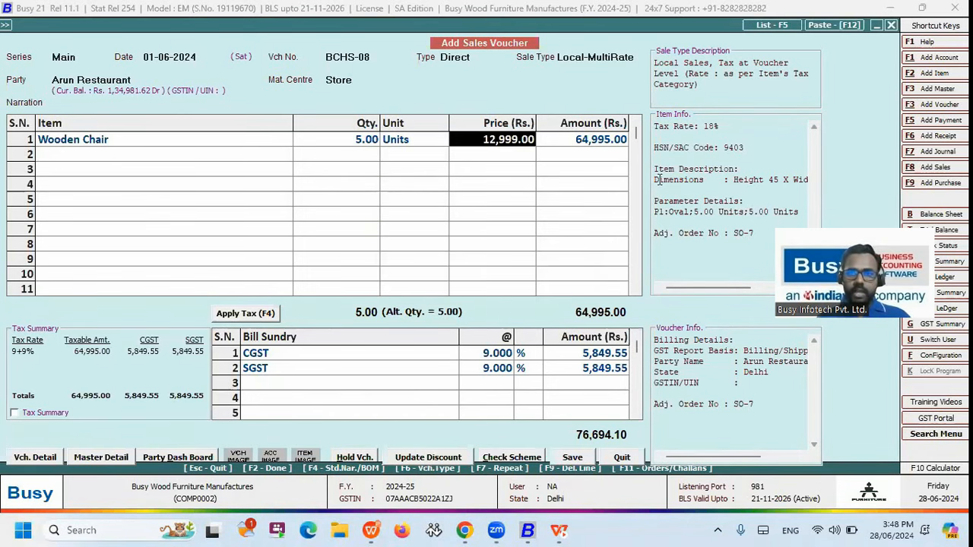
Reopen the party's billing details and set the GST report basis to As Per Party Master.
{"action": "left_click", "coordinate": [133, 83]}
{"action": "key", "text": "Return"}
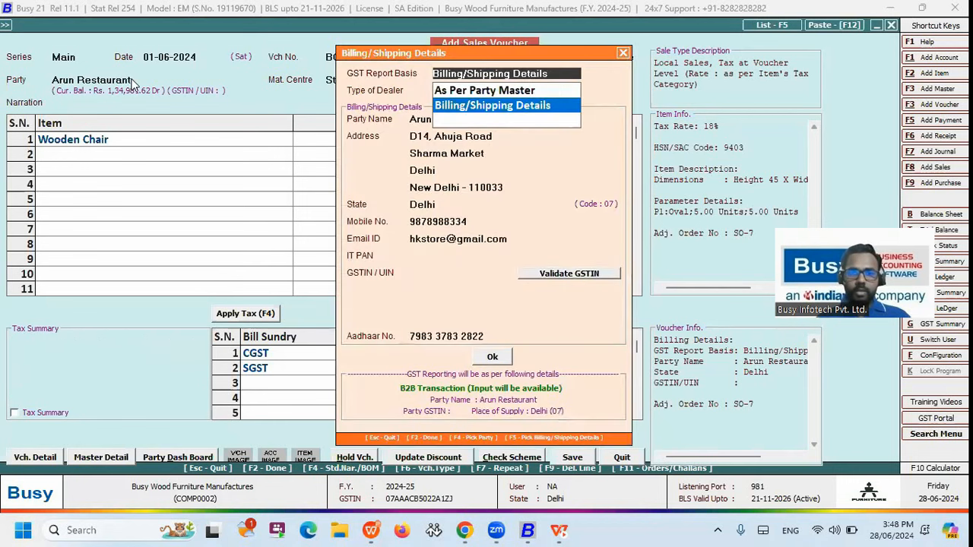
{"action": "key", "text": "Up"}
{"action": "key", "text": "Return"}
{"action": "key", "text": "F2"}
{"action": "key", "text": "Right"}
{"action": "key", "text": "Return"}
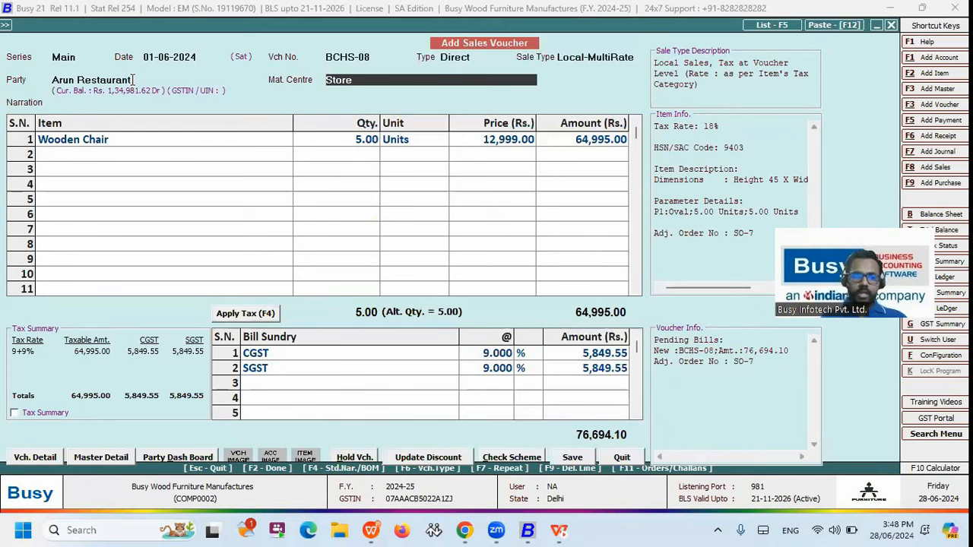
Accept the bill-by-bill adjustment under new reference BCHS-08 and save the sales voucher without printing the invoice.
{"action": "key", "text": "F2"}
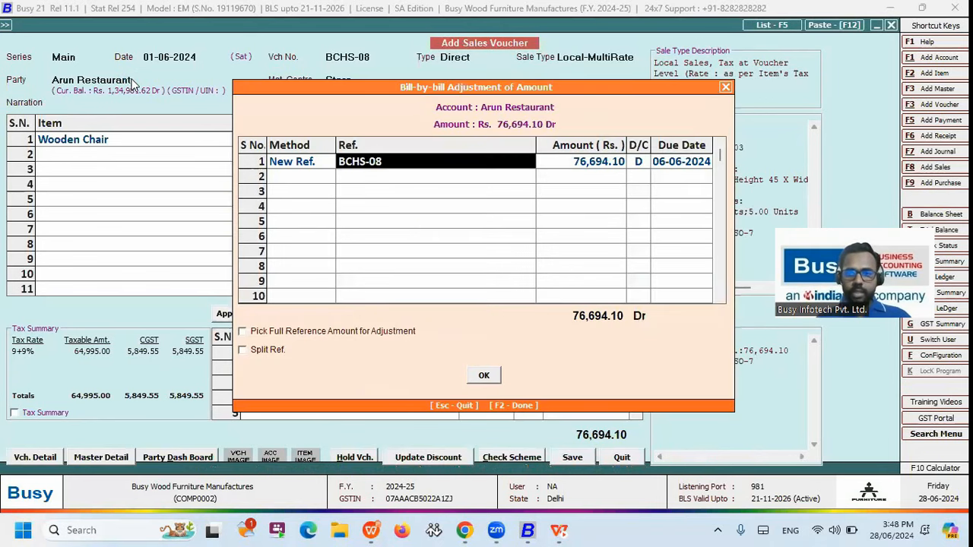
{"action": "key", "text": "Return"}
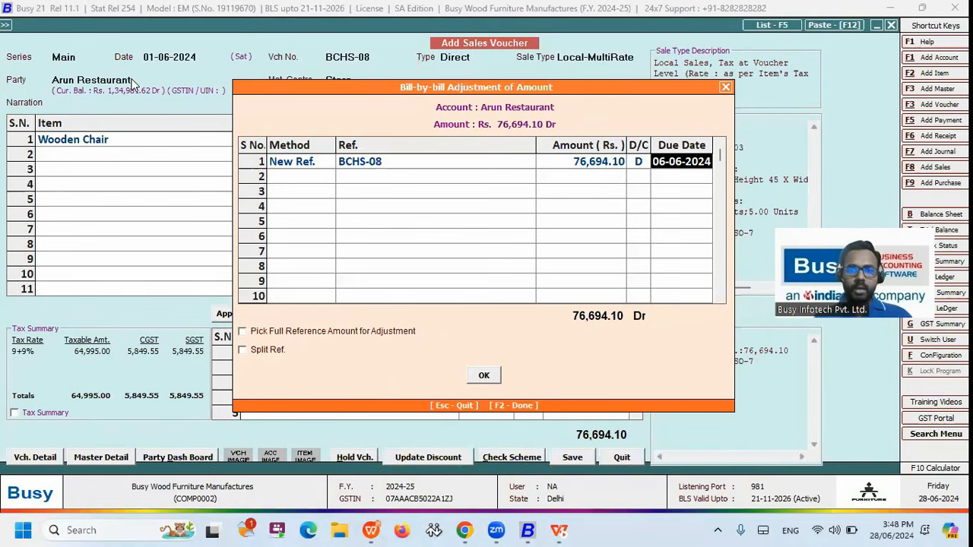
{"action": "key", "text": "F2"}
{"action": "key", "text": "Return"}
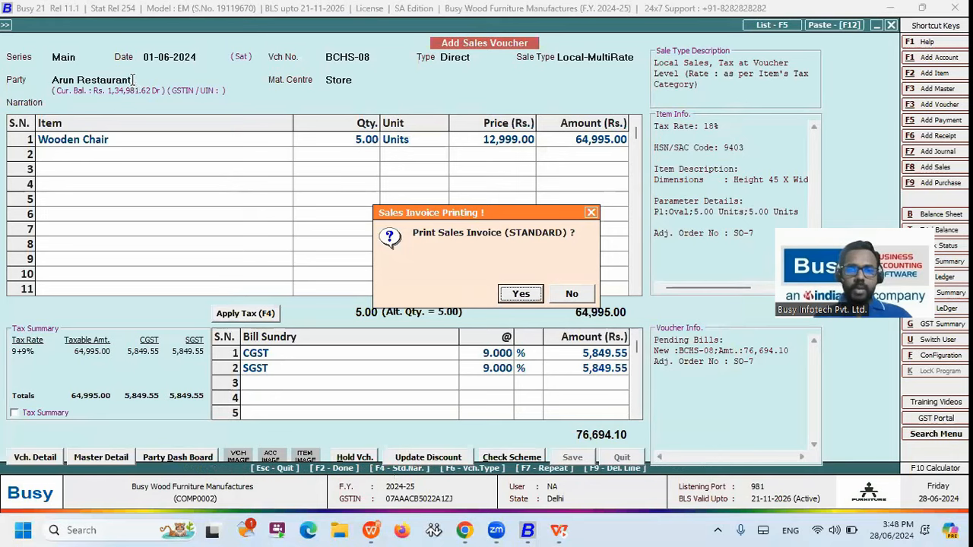
{"action": "key", "text": "Escape"}
{"action": "key", "text": "Escape"}
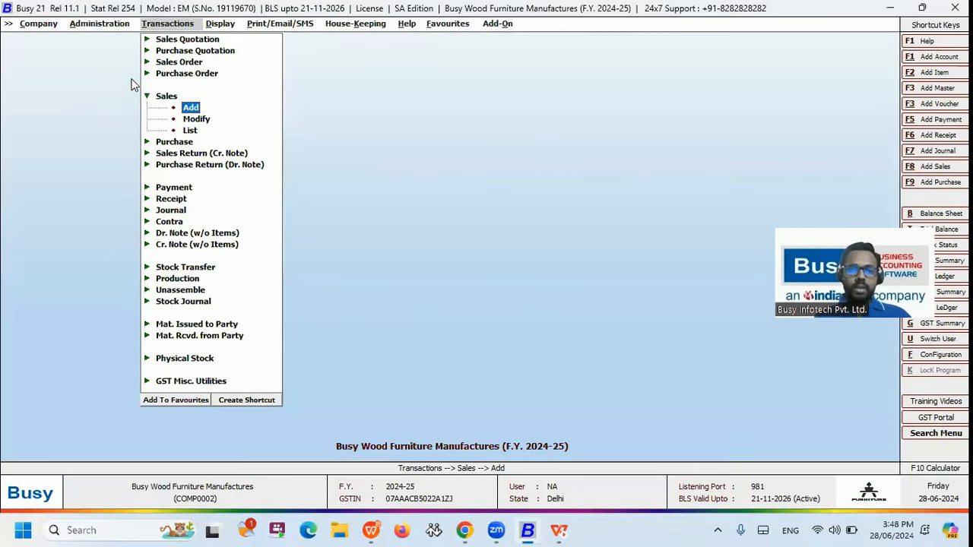
Reopen saved sales voucher BCHS-08 for modification and show the print preview of its sales invoice.
{"action": "key", "text": "Down"}
{"action": "key", "text": "Return"}
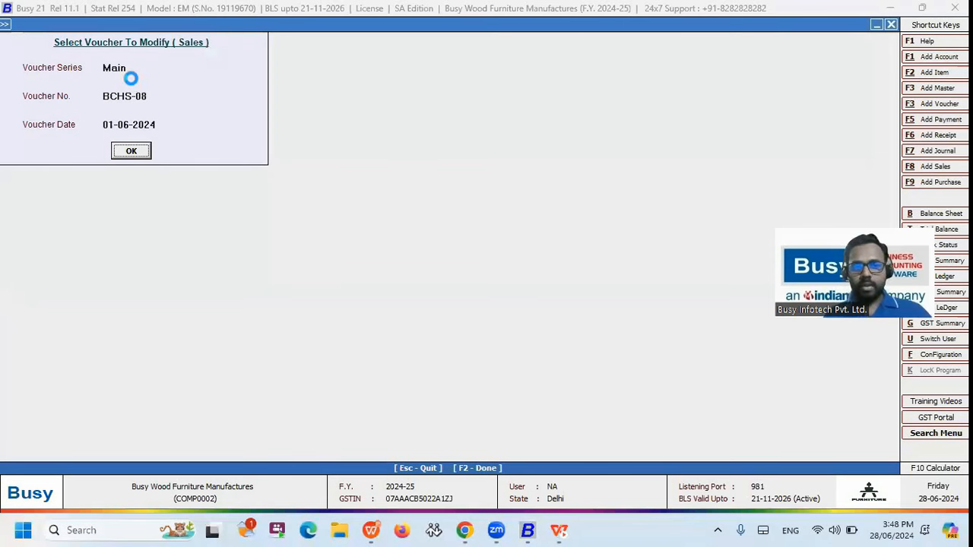
{"action": "key", "text": "Return"}
{"action": "key", "text": "alt+p"}
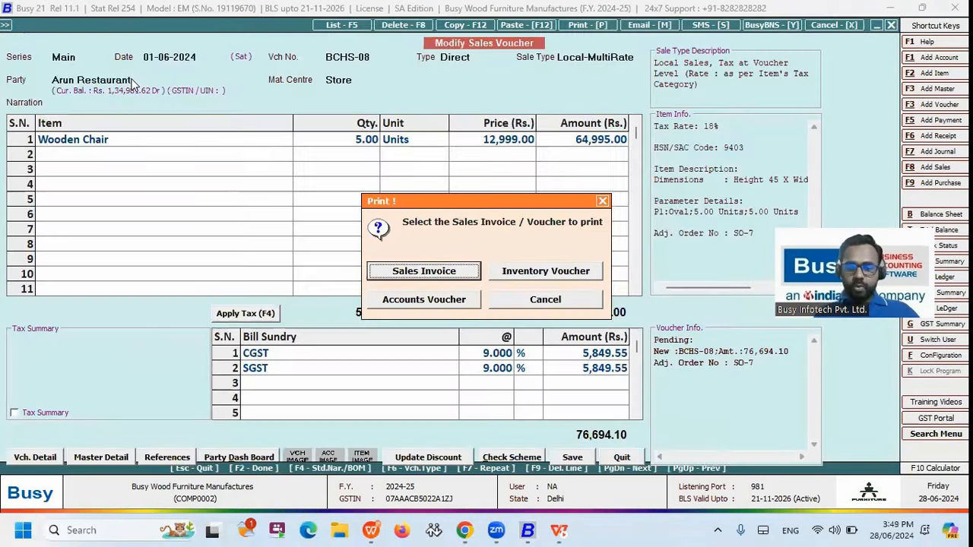
{"action": "key", "text": "Return"}
{"action": "key", "text": "Return"}
{"action": "key", "text": "alt+p"}
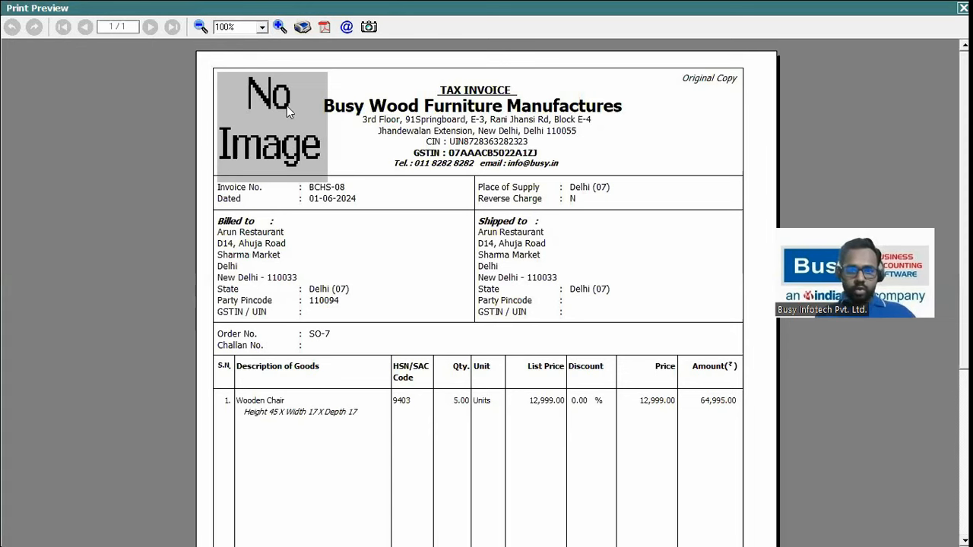
Review the invoice's order number, items, taxes and terms, and close the preview and the voucher.
{"action": "scroll", "coordinate": [286, 106], "scroll_direction": "down", "scroll_amount": 1}
{"action": "scroll", "coordinate": [478, 289], "scroll_direction": "down", "scroll_amount": 1}
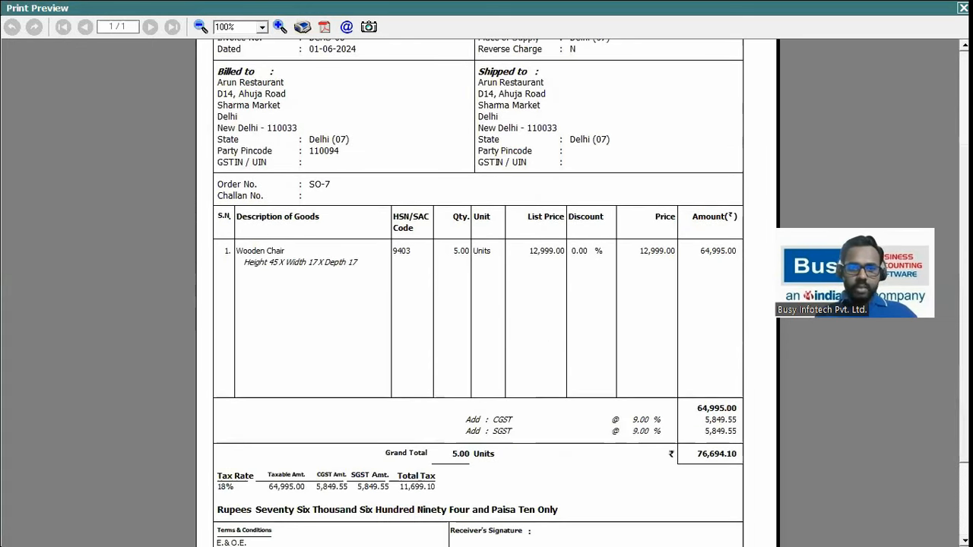
{"action": "scroll", "coordinate": [225, 246], "scroll_direction": "down", "scroll_amount": 1}
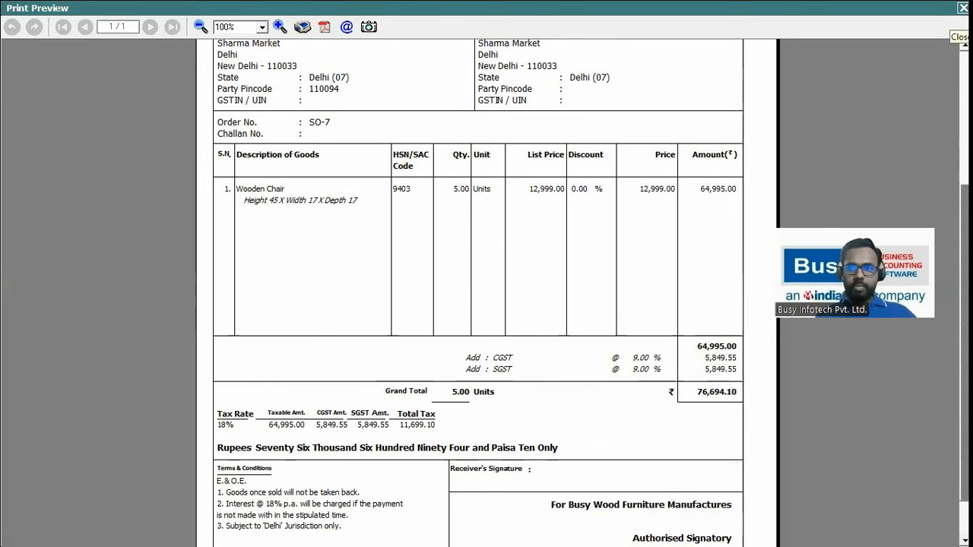
{"action": "key", "text": "Escape"}
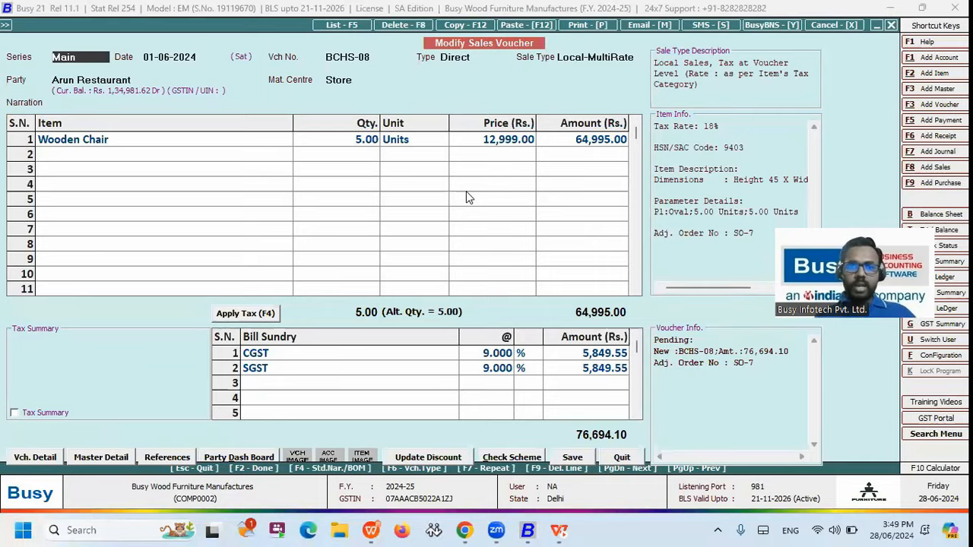
{"action": "key", "text": "Escape"}
{"action": "key", "text": "Escape"}
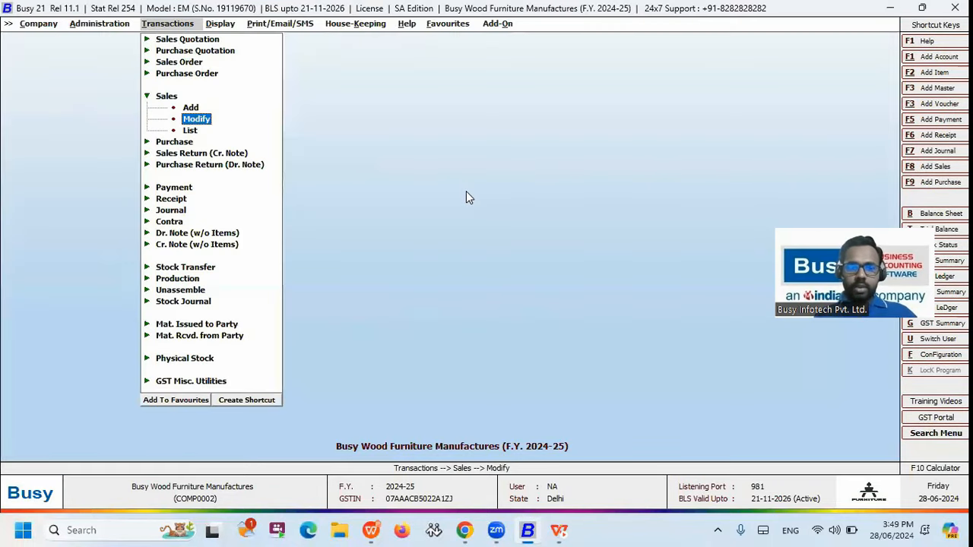
Open the party-wise pending sales orders report from the quotation, order and challan processing reports.
{"action": "key", "text": "Right"}
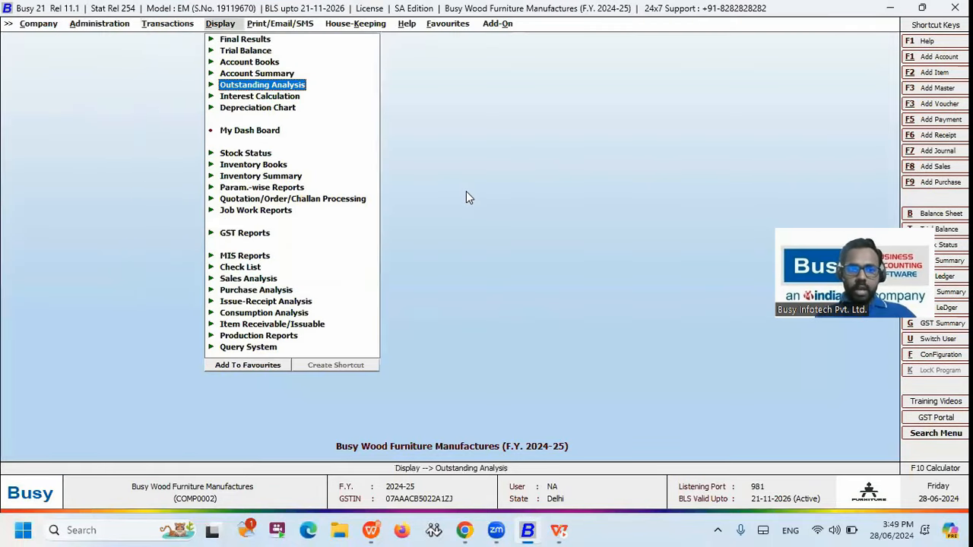
{"action": "key", "text": "Down"}
{"action": "key", "text": "Down"}
{"action": "key", "text": "Down"}
{"action": "key", "text": "Down"}
{"action": "key", "text": "Down"}
{"action": "key", "text": "Down"}
{"action": "key", "text": "Down"}
{"action": "key", "text": "Down"}
{"action": "key", "text": "Right"}
{"action": "key", "text": "Down"}
{"action": "key", "text": "Down"}
{"action": "key", "text": "Down"}
{"action": "key", "text": "Down"}
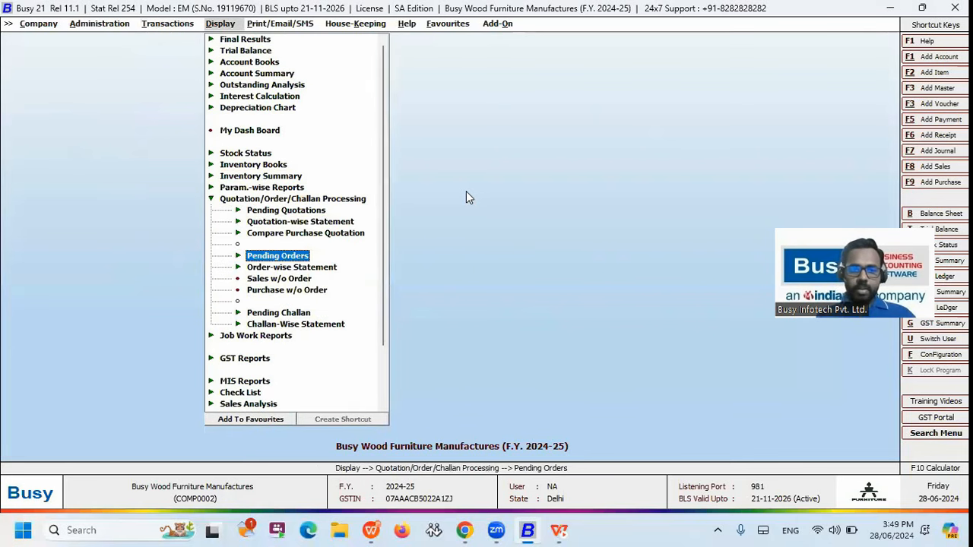
{"action": "key", "text": "Right"}
{"action": "key", "text": "Down"}
{"action": "key", "text": "Down"}
{"action": "key", "text": "Return"}
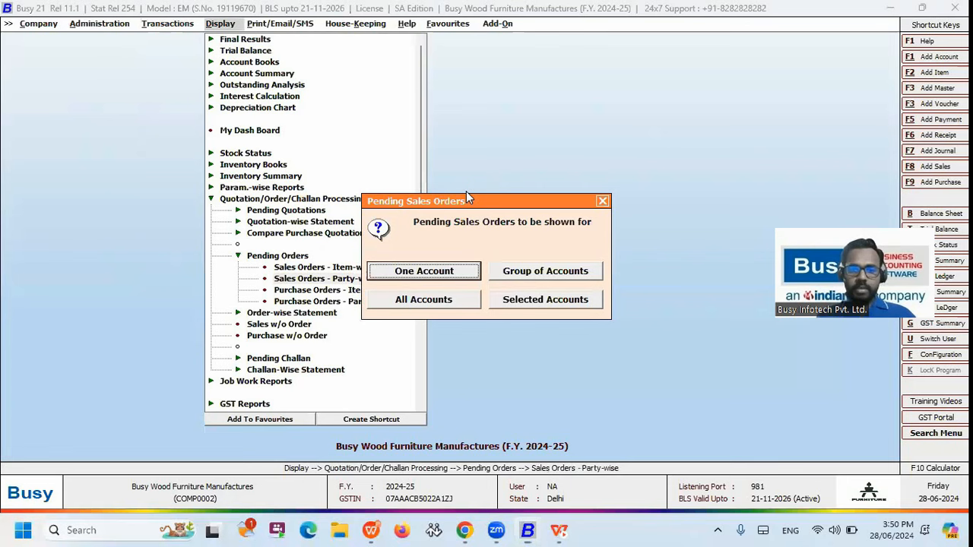
Generate the pending sales orders report for all accounts with Pending as the type of entries.
{"action": "key", "text": "Down"}
{"action": "key", "text": "Return"}
{"action": "key", "text": "Return"}
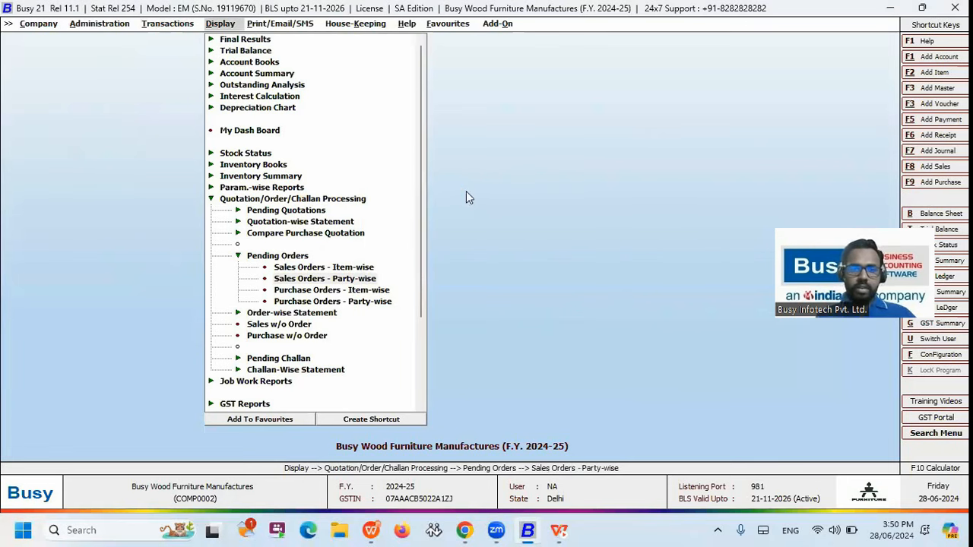
{"action": "key", "text": "Return"}
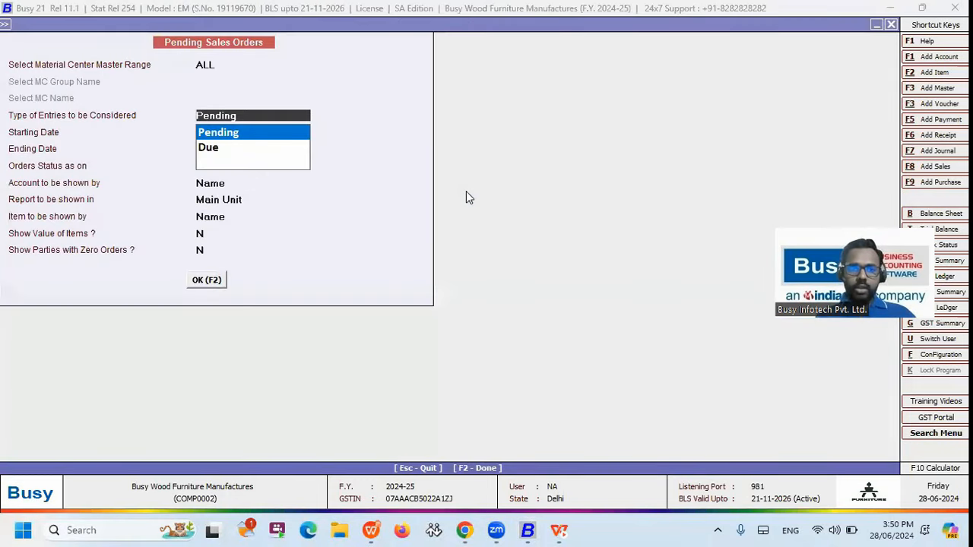
{"action": "key", "text": "F2"}
Examine each party's pending order quantity, including Arun Restaurant's, and close the report.
{"action": "key", "text": "Down"}
{"action": "key", "text": "Down"}
{"action": "key", "text": "Down"}
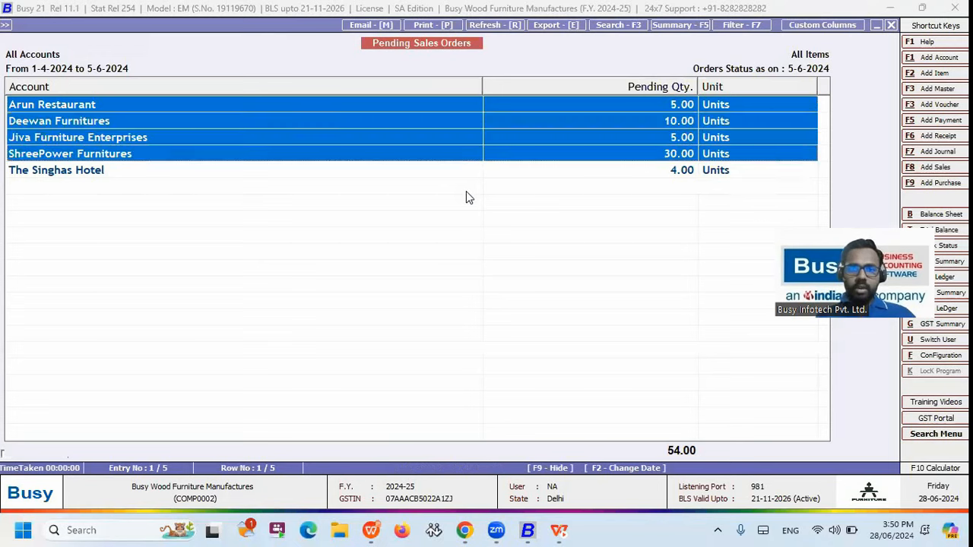
{"action": "key", "text": "Up"}
{"action": "key", "text": "Up"}
{"action": "key", "text": "Up"}
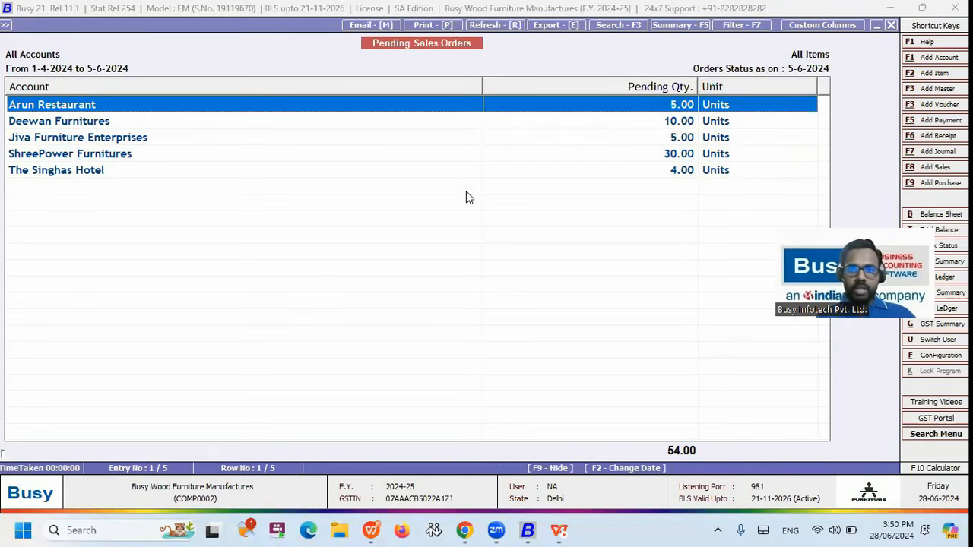
{"action": "key", "text": "Down"}
{"action": "key", "text": "Down"}
{"action": "key", "text": "Down"}
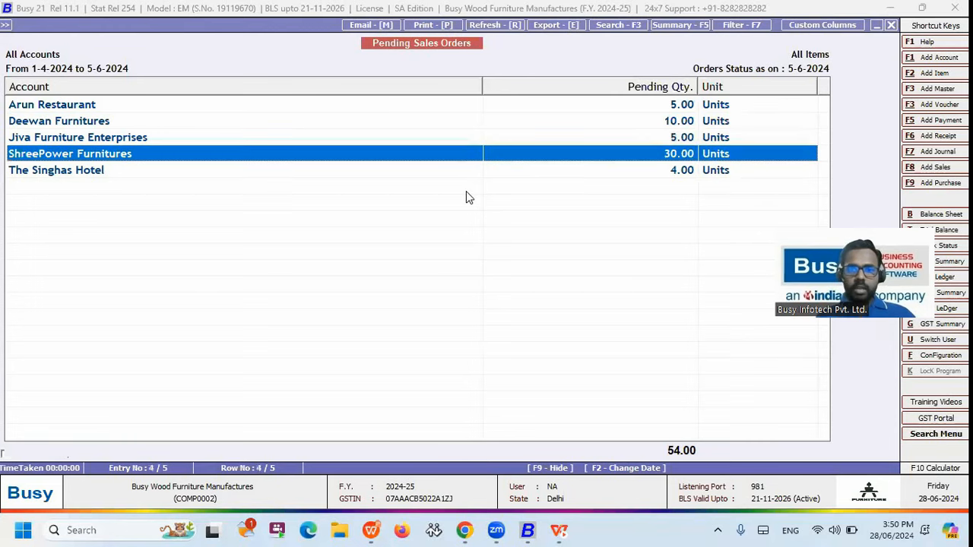
{"action": "key", "text": "Escape"}
{"action": "key", "text": "Escape"}
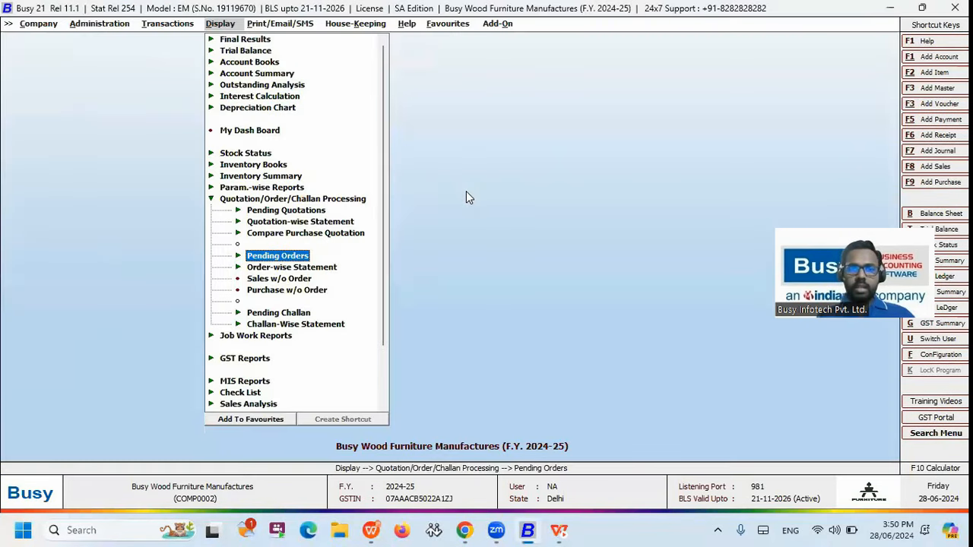
{"action": "key", "text": "Escape"}
{"action": "key", "text": "alt+Tab"}
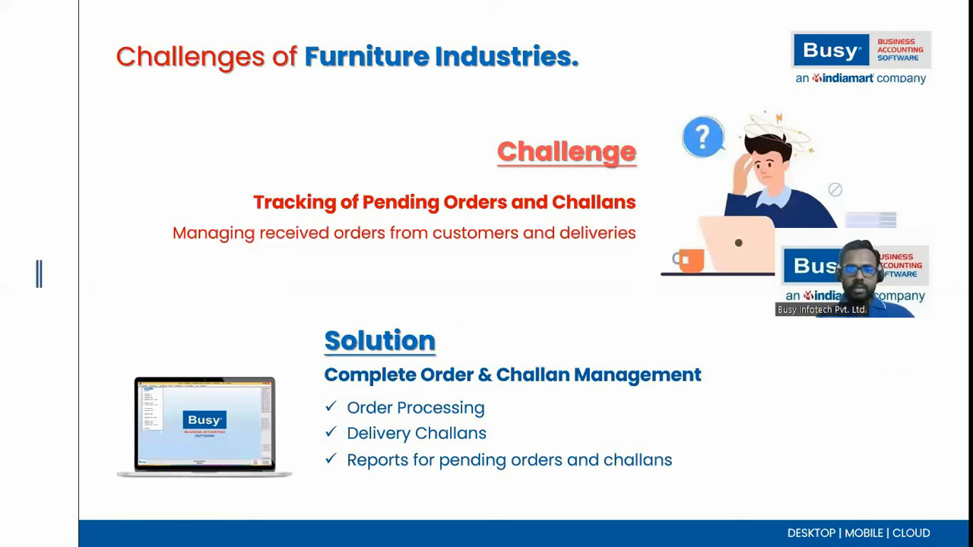
{"action": "key", "text": "Right"}
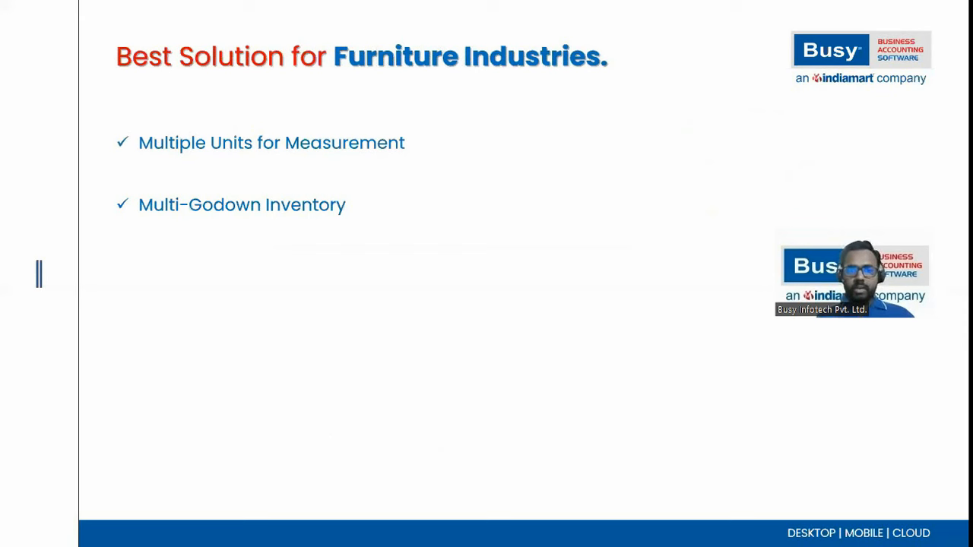
{"action": "key", "text": "Left"}
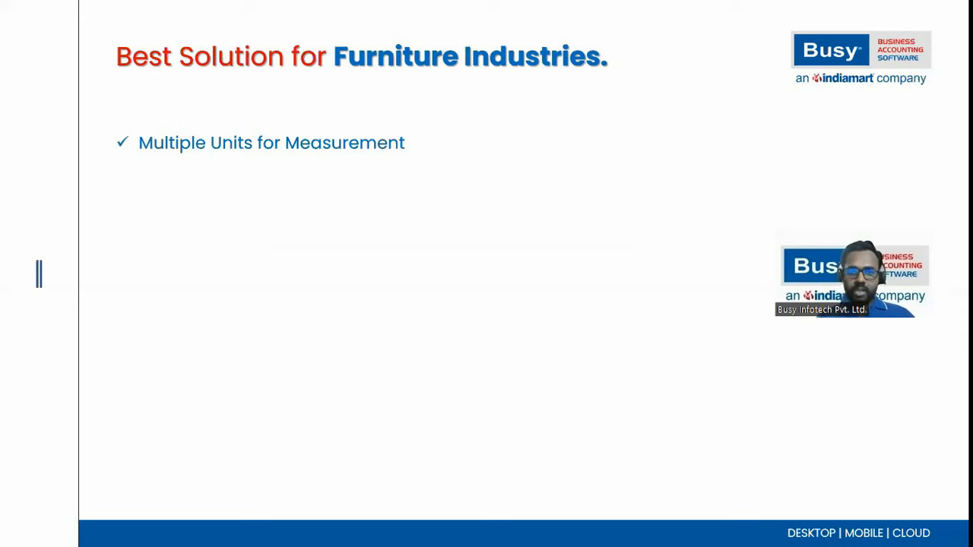
{"action": "key", "text": "Right"}
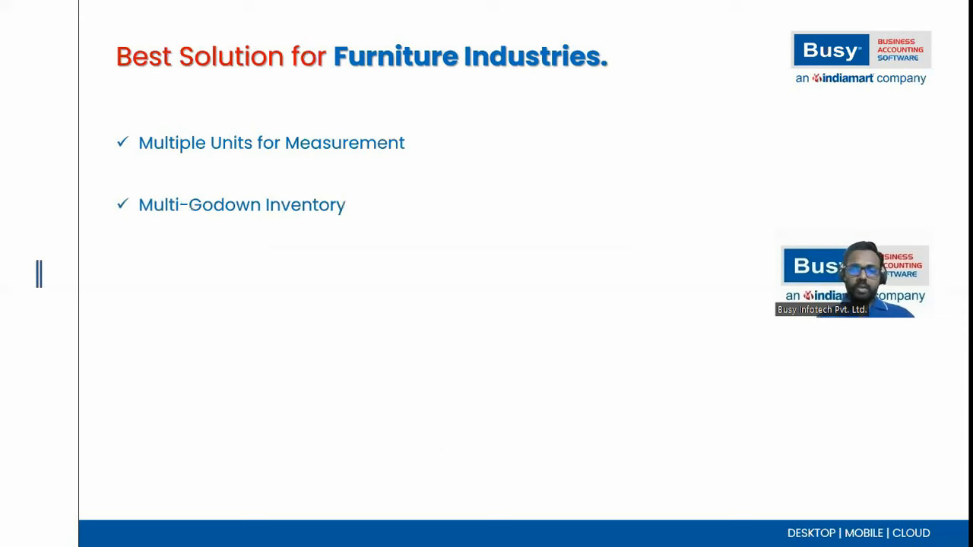